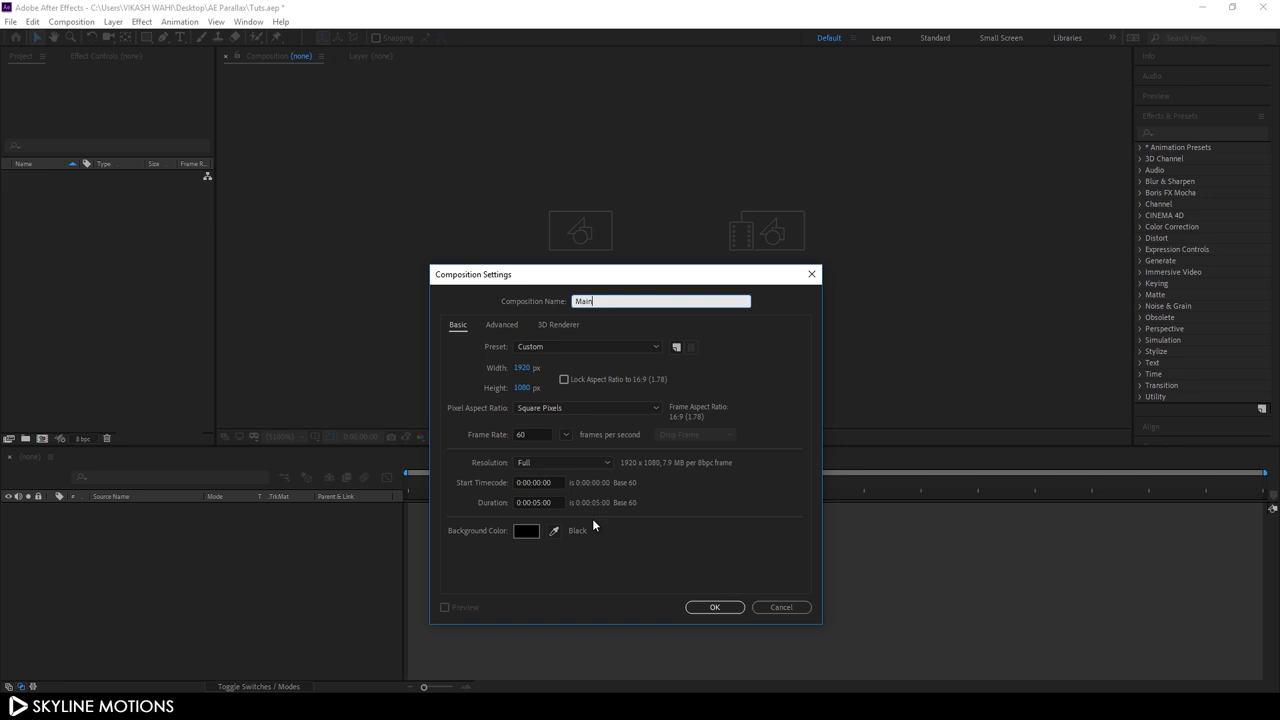
# Step: Confirm the Main composition, save the project, then create a 1920×1080, 60 fps composition named Media
pyautogui.click(714, 607)
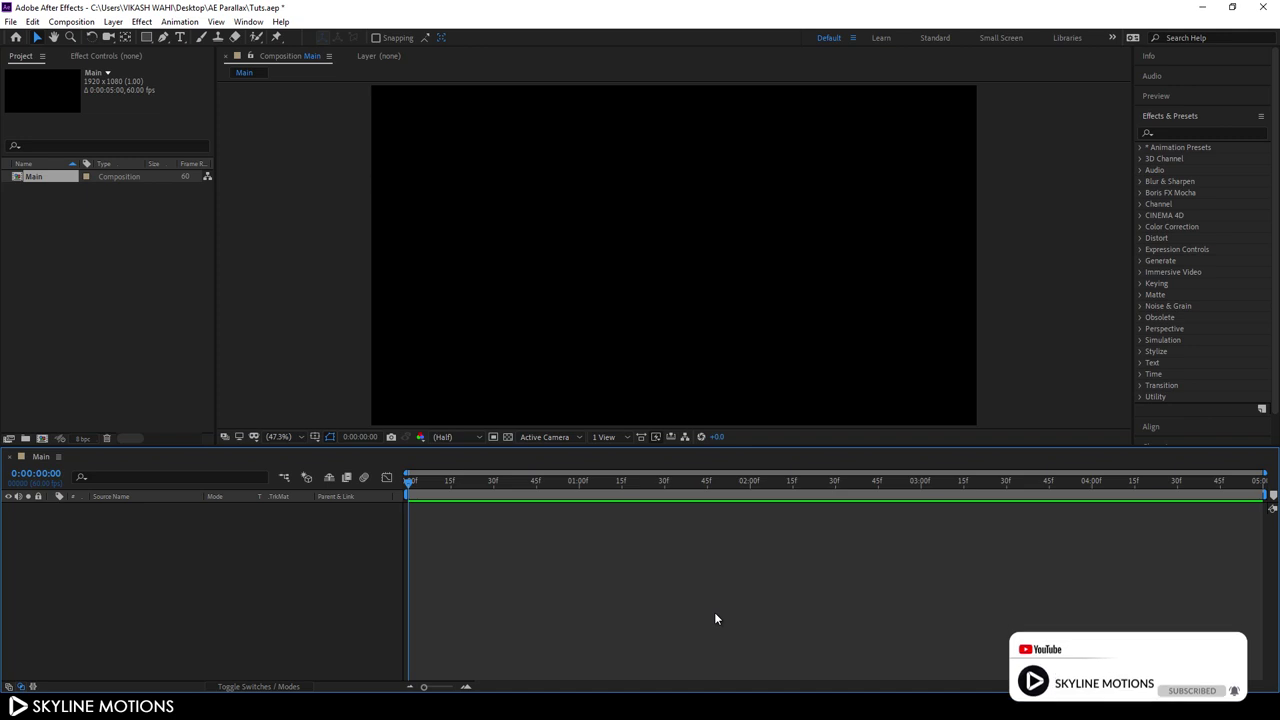
pyautogui.hotkey('ctrl', 's')
pyautogui.click(71, 21)
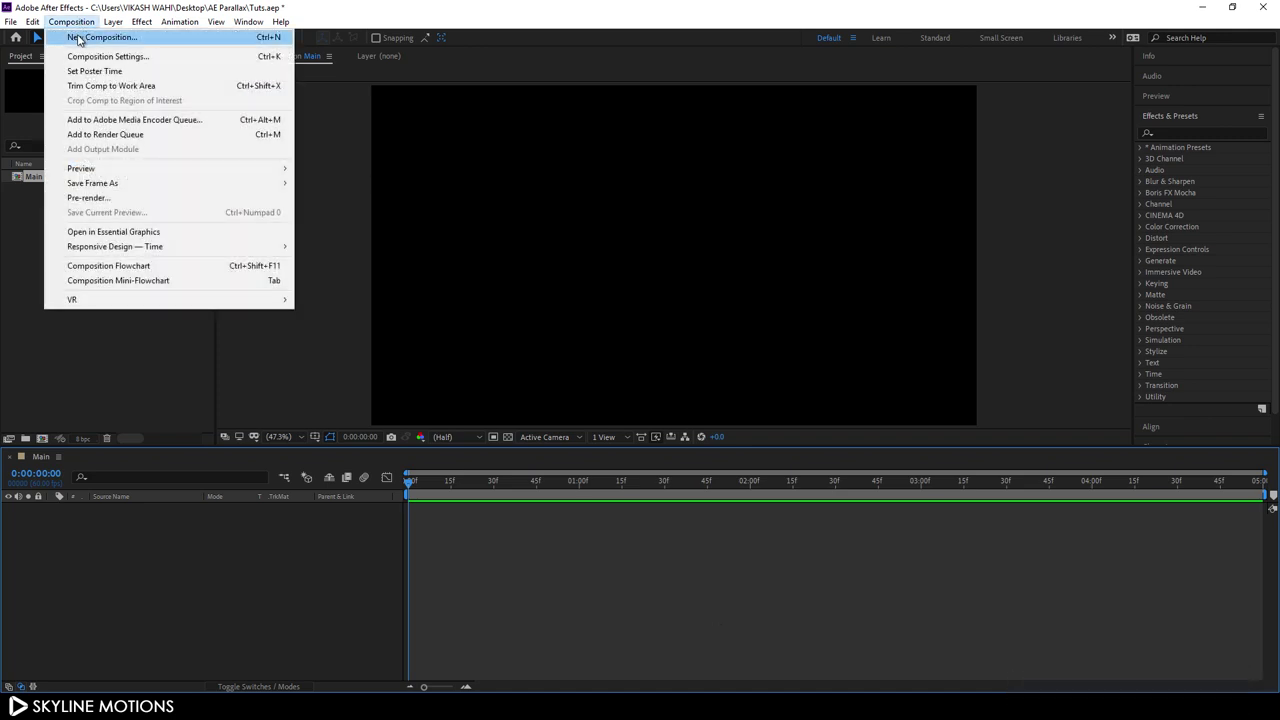
pyautogui.click(95, 38)
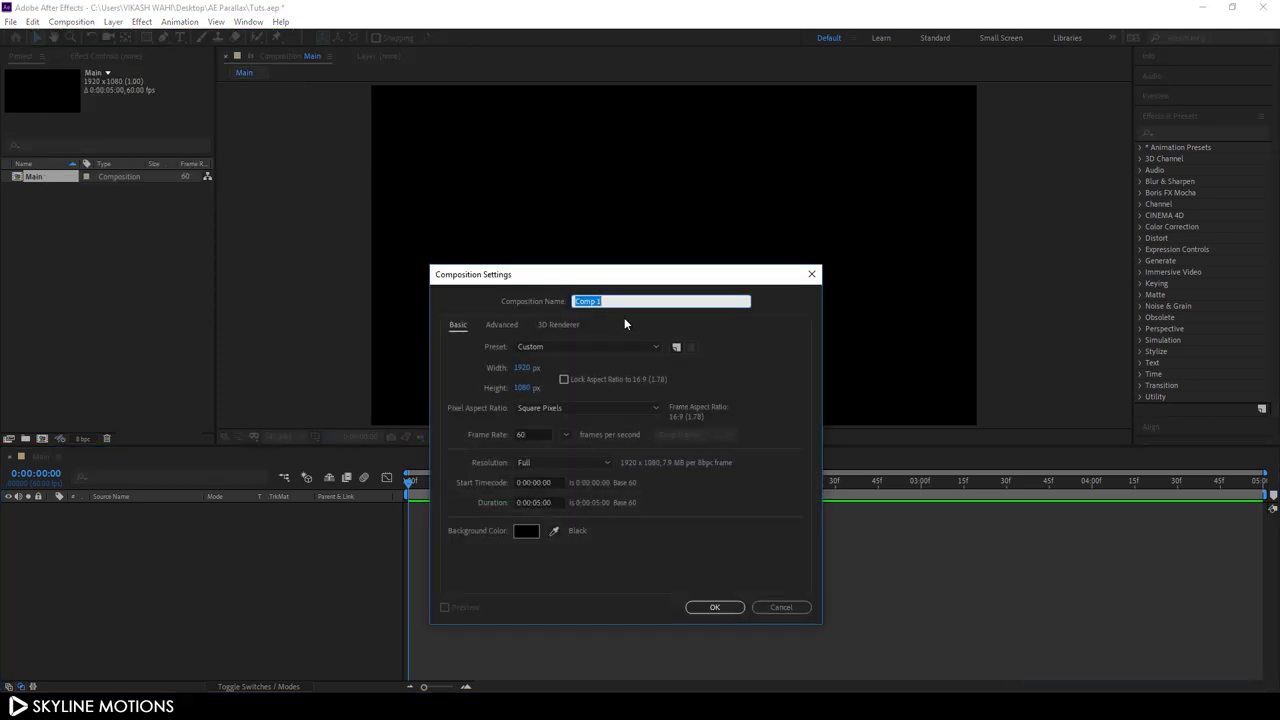
pyautogui.write('Media')
pyautogui.click(718, 607)
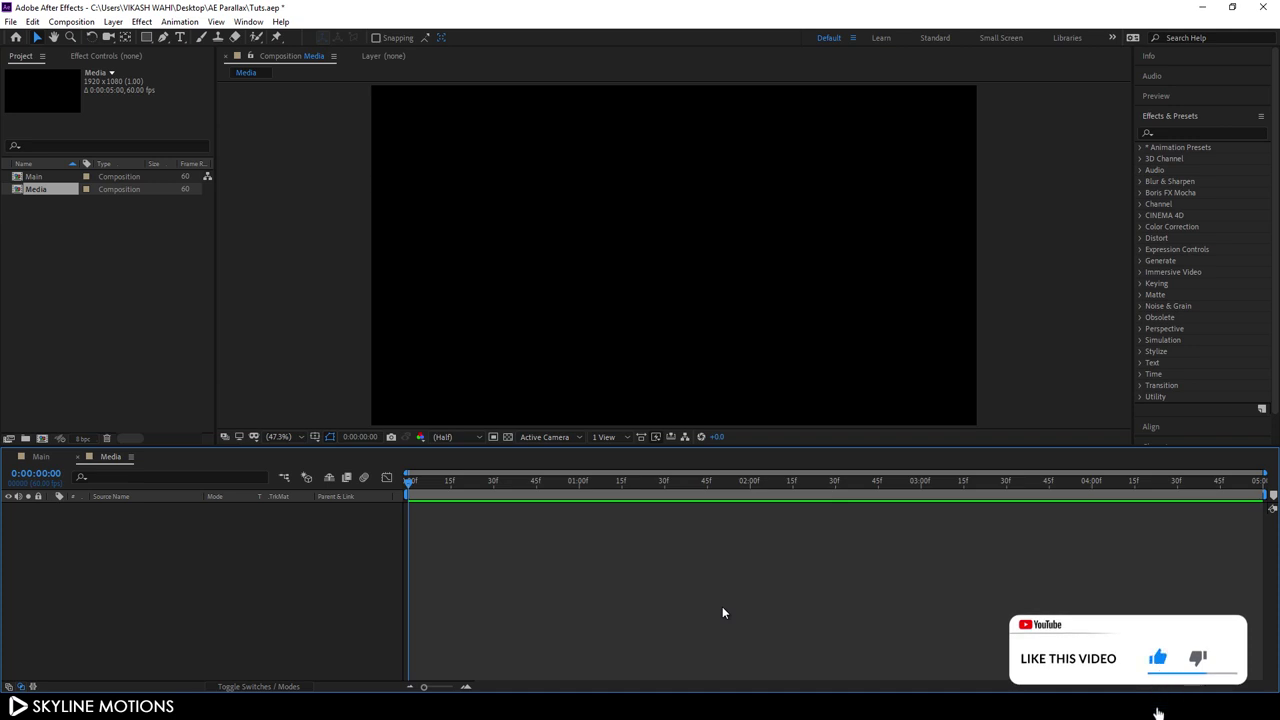
# Step: Import the sunrise-1014711_1920 photo and place it in the Media composition's timeline
pyautogui.rightClick(77, 228)
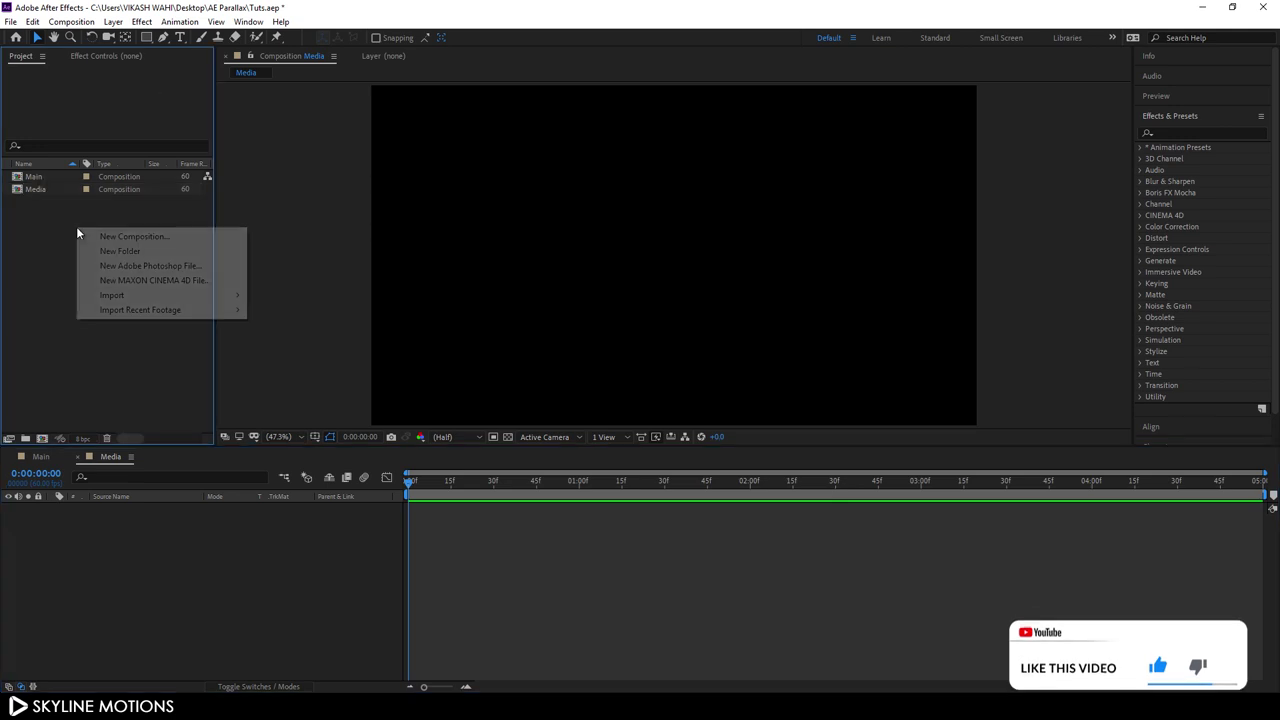
pyautogui.moveTo(115, 295)
pyautogui.click(282, 297)
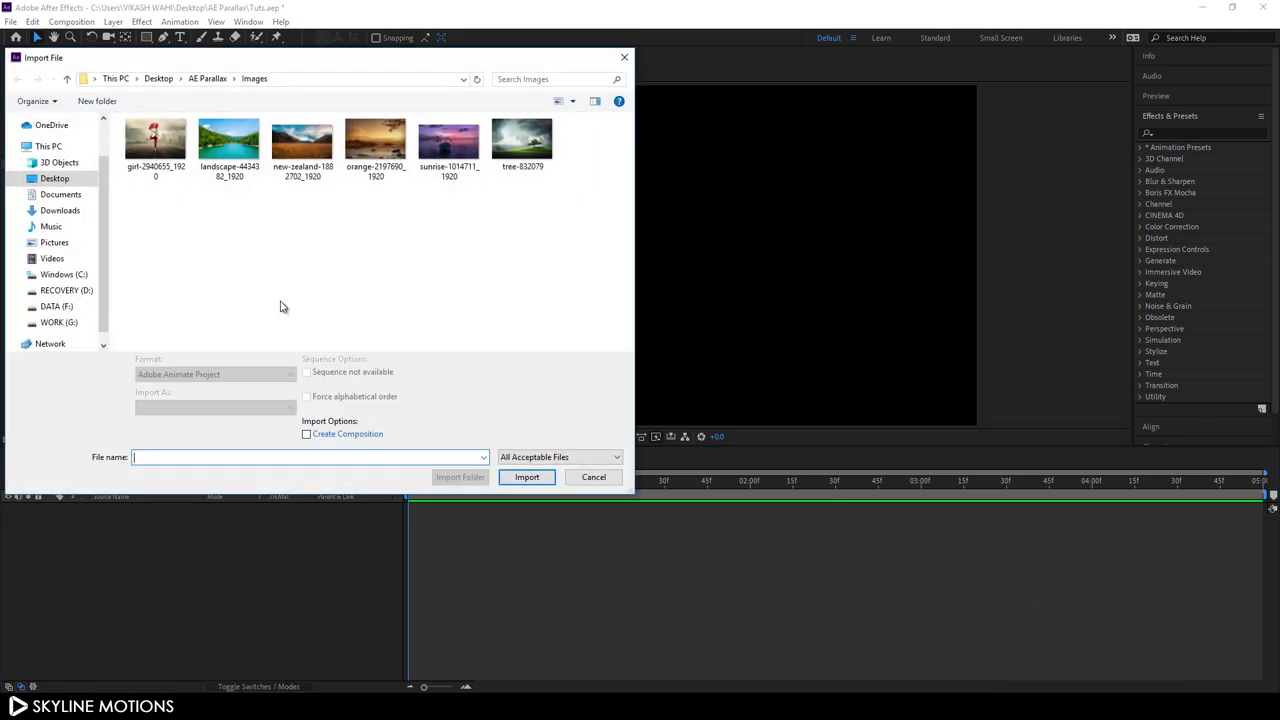
pyautogui.click(447, 150)
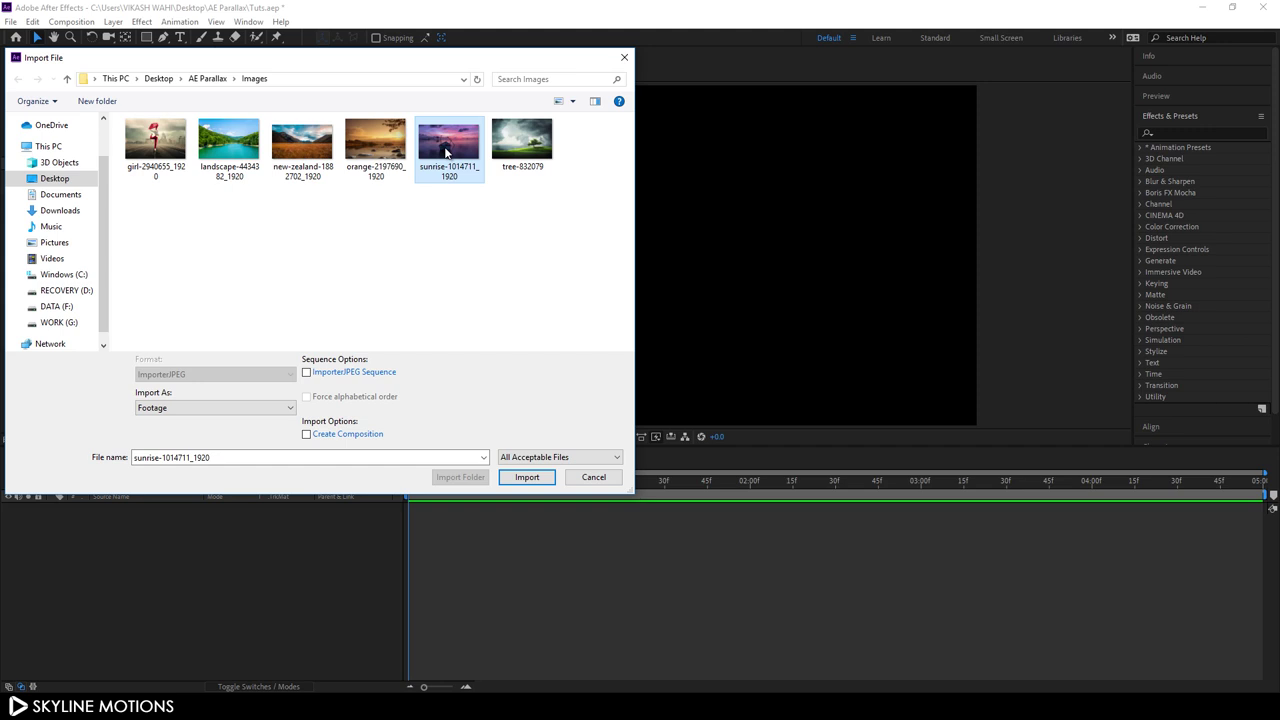
pyautogui.click(517, 482)
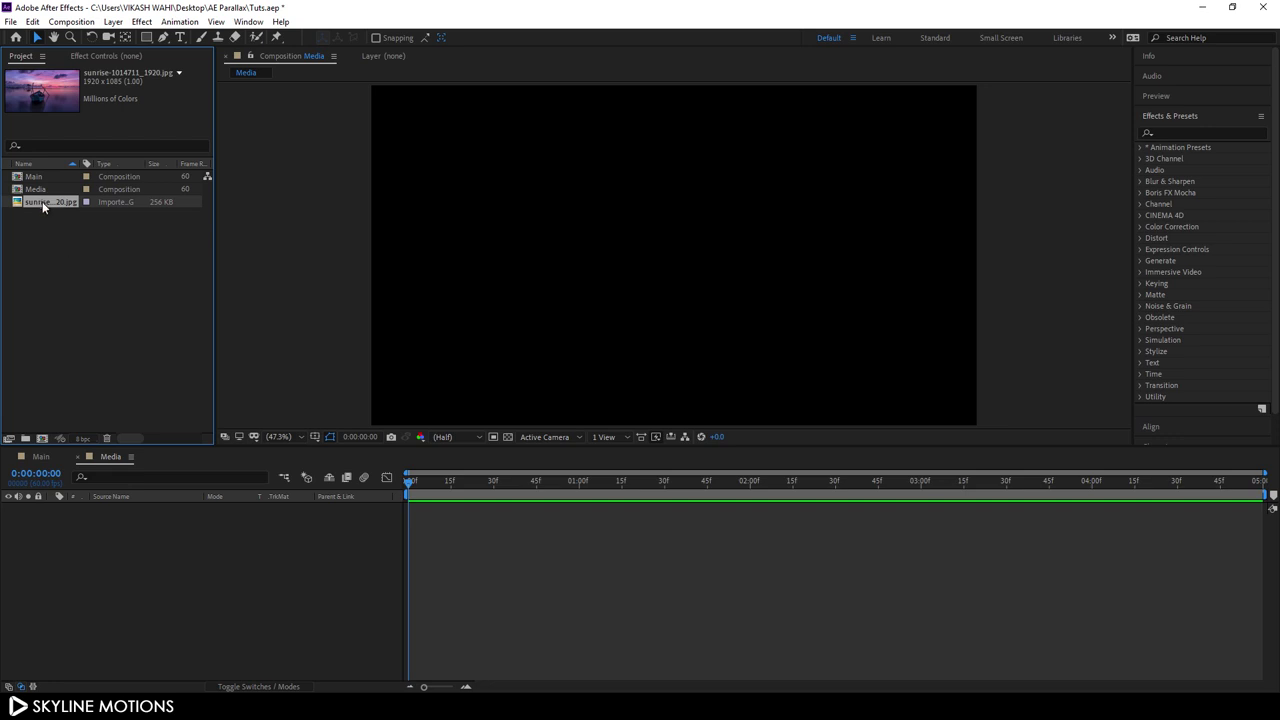
pyautogui.moveTo(42, 201); pyautogui.dragTo(107, 530)
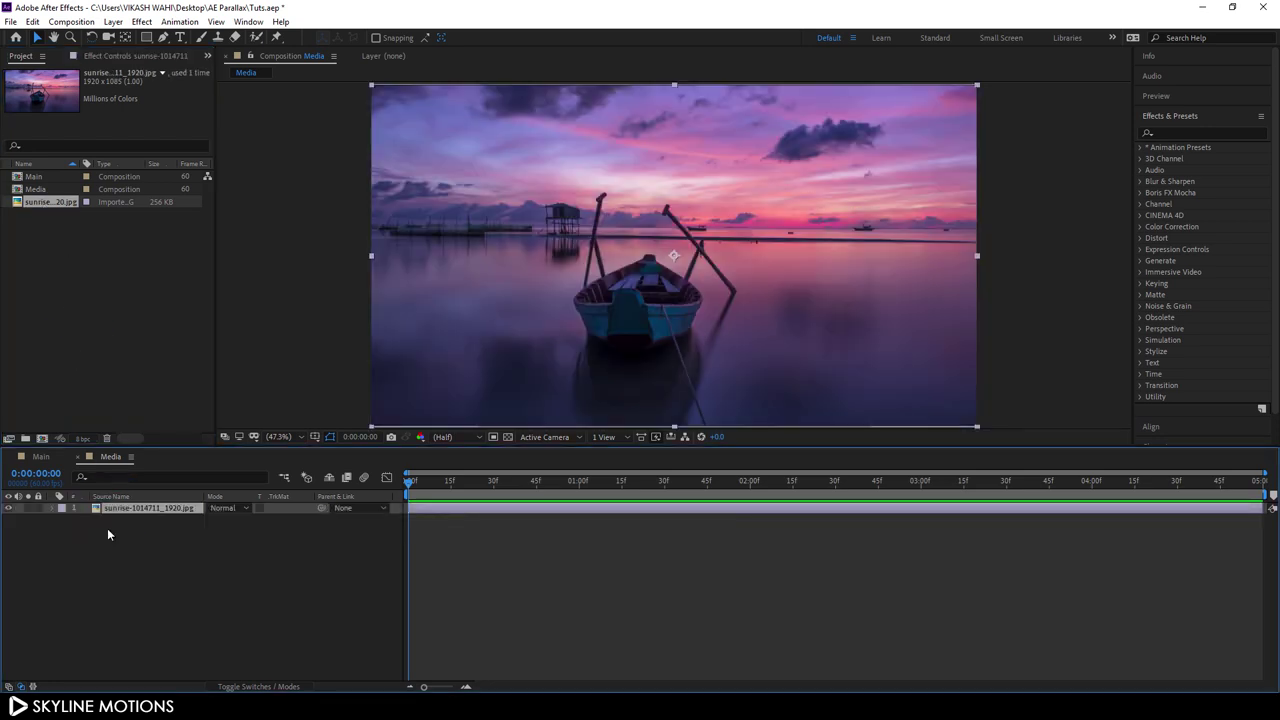
# Step: Add the Media composition as layer 1 inside the Main composition
pyautogui.click(41, 456)
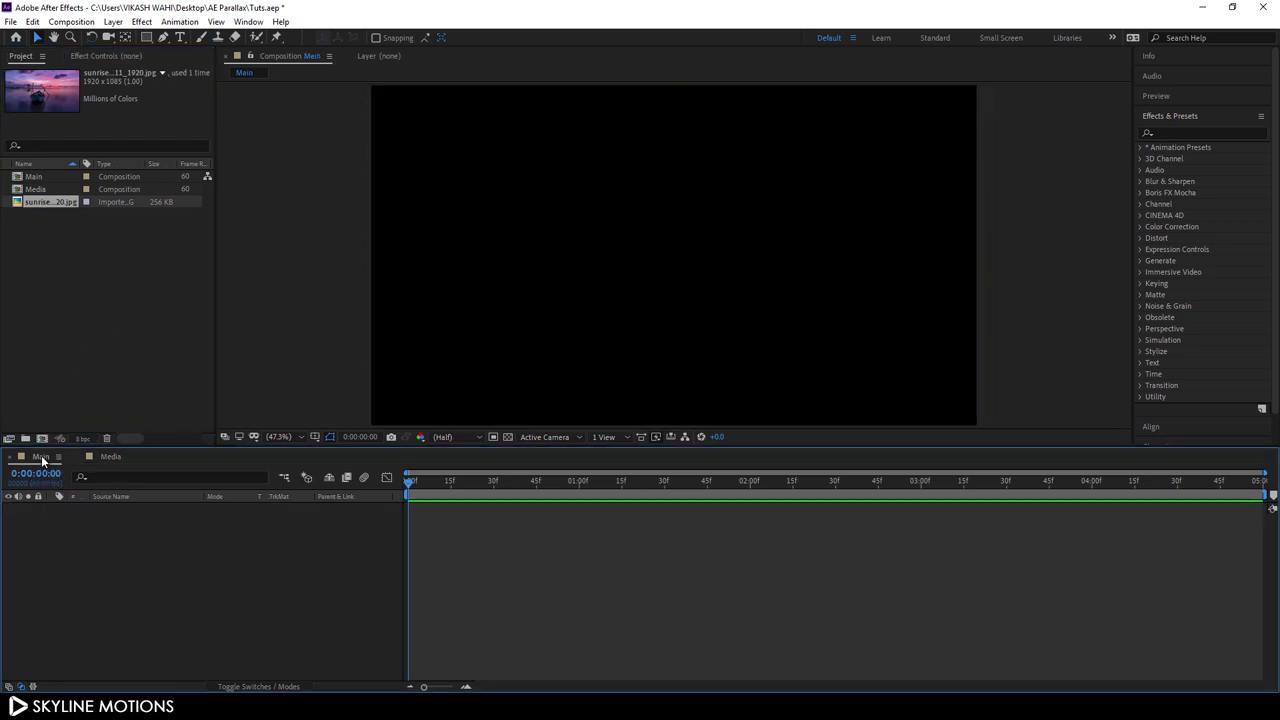
pyautogui.click(44, 189)
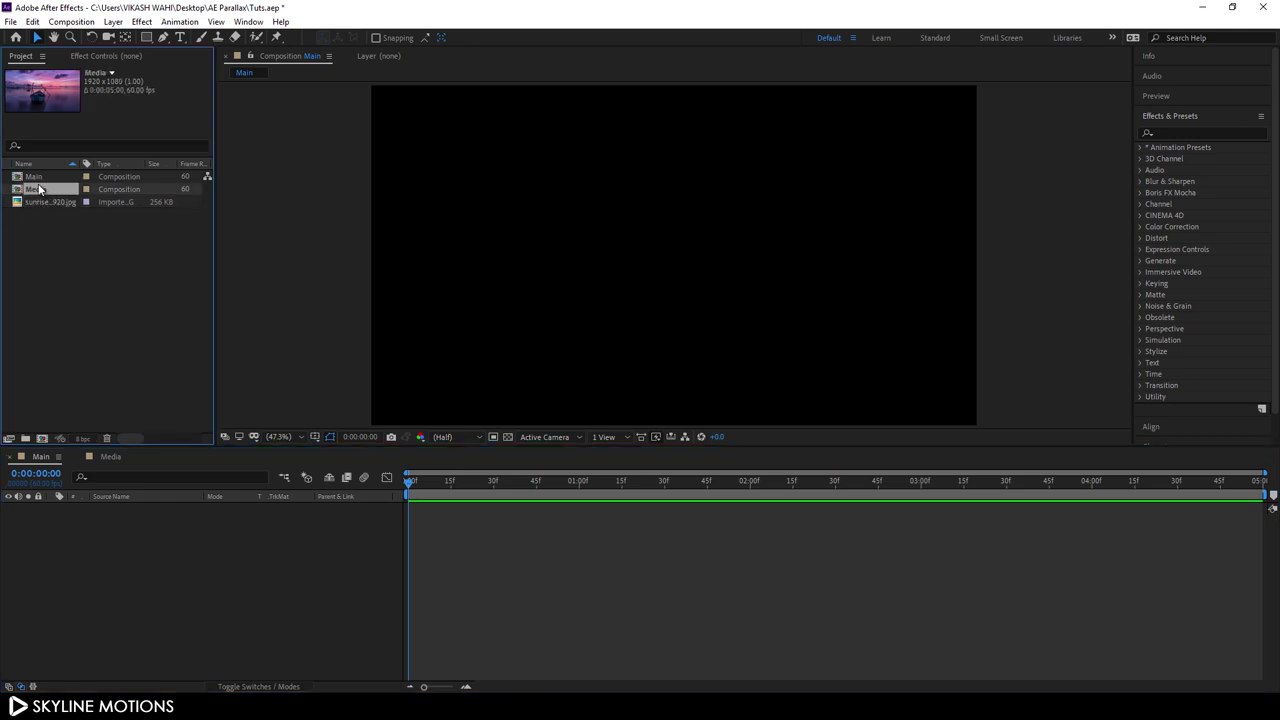
pyautogui.moveTo(44, 189); pyautogui.dragTo(123, 576)
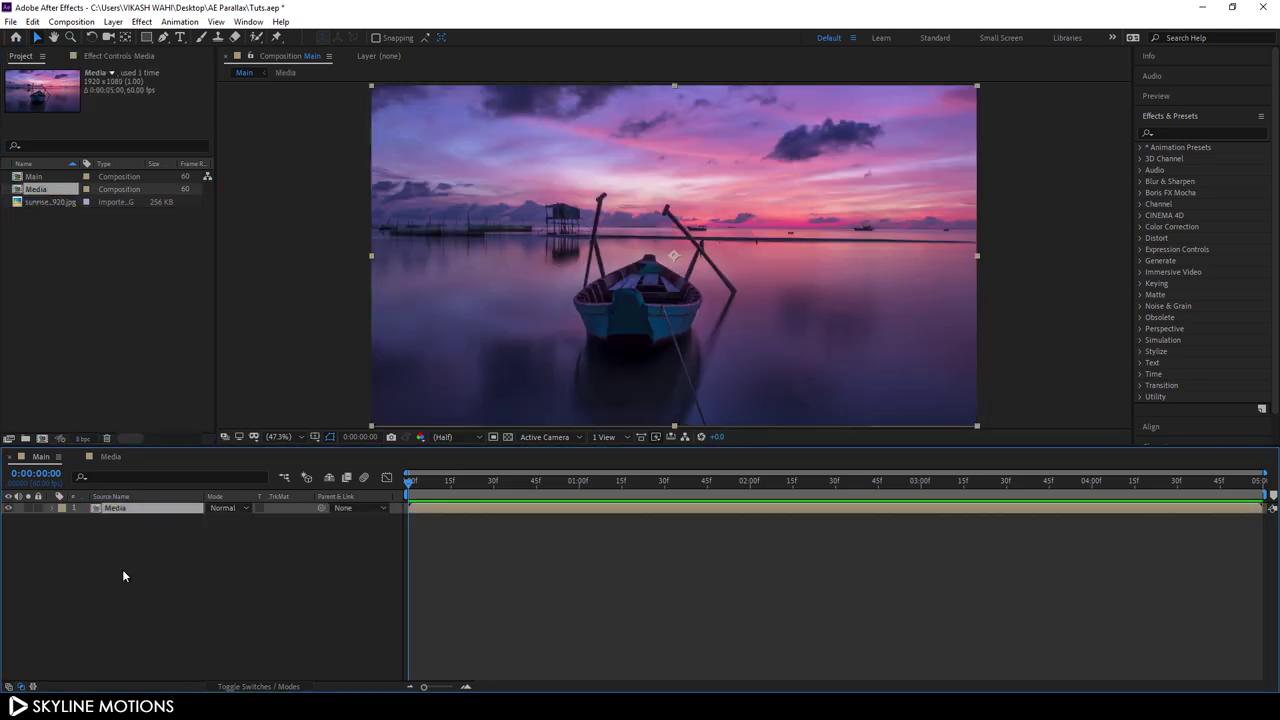
pyautogui.click(452, 437)
pyautogui.click(432, 480)
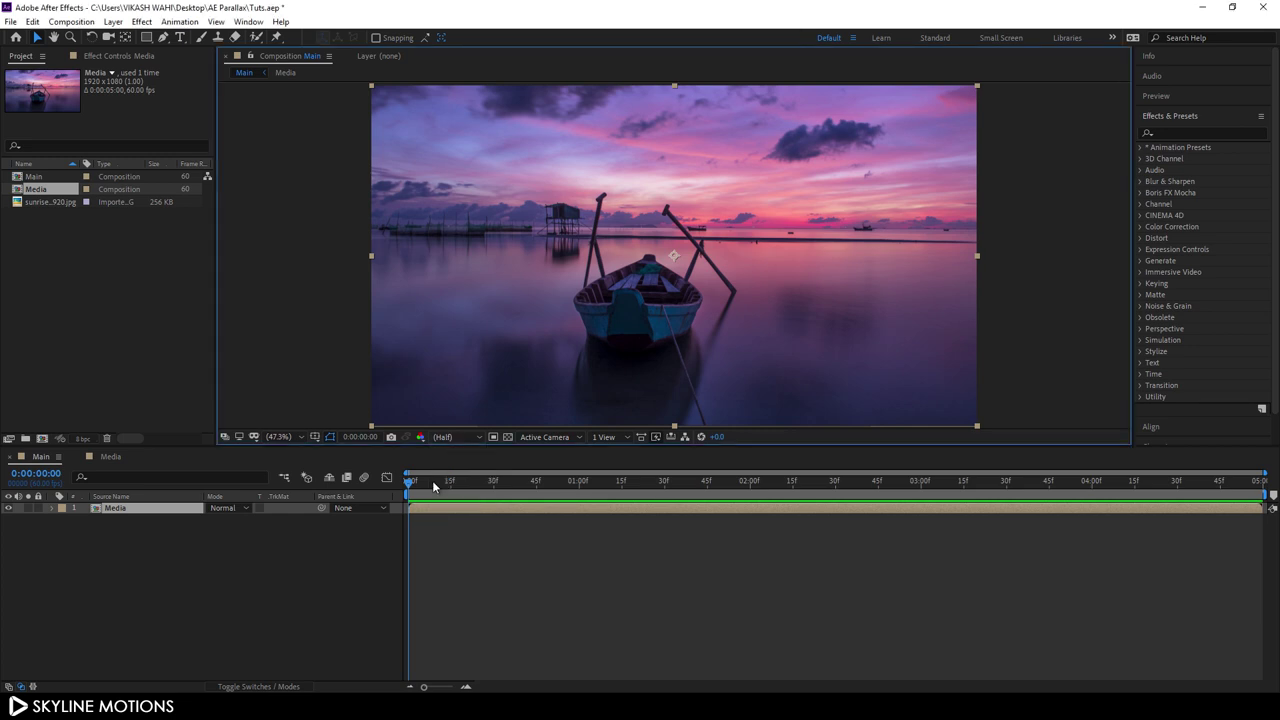
pyautogui.click(267, 563)
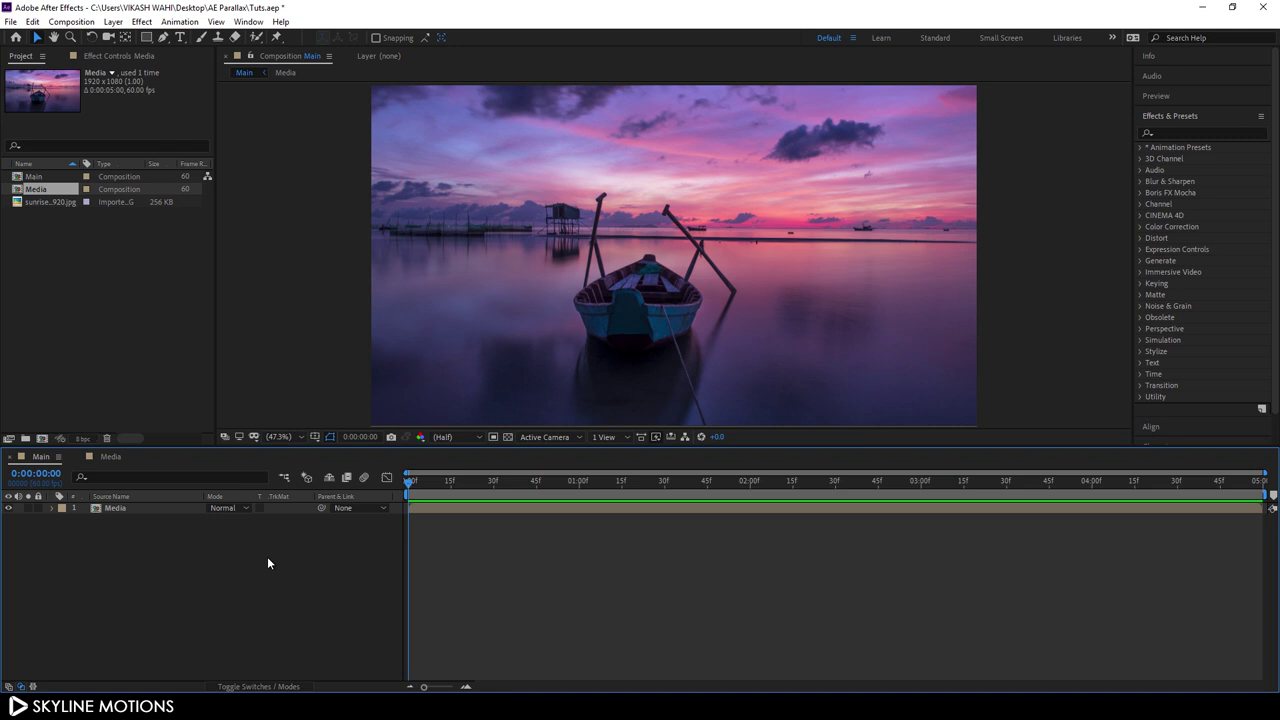
# Step: Create a comp-sized white solid named Grid 1 above the Media layer
pyautogui.click(113, 21)
pyautogui.moveTo(122, 38)
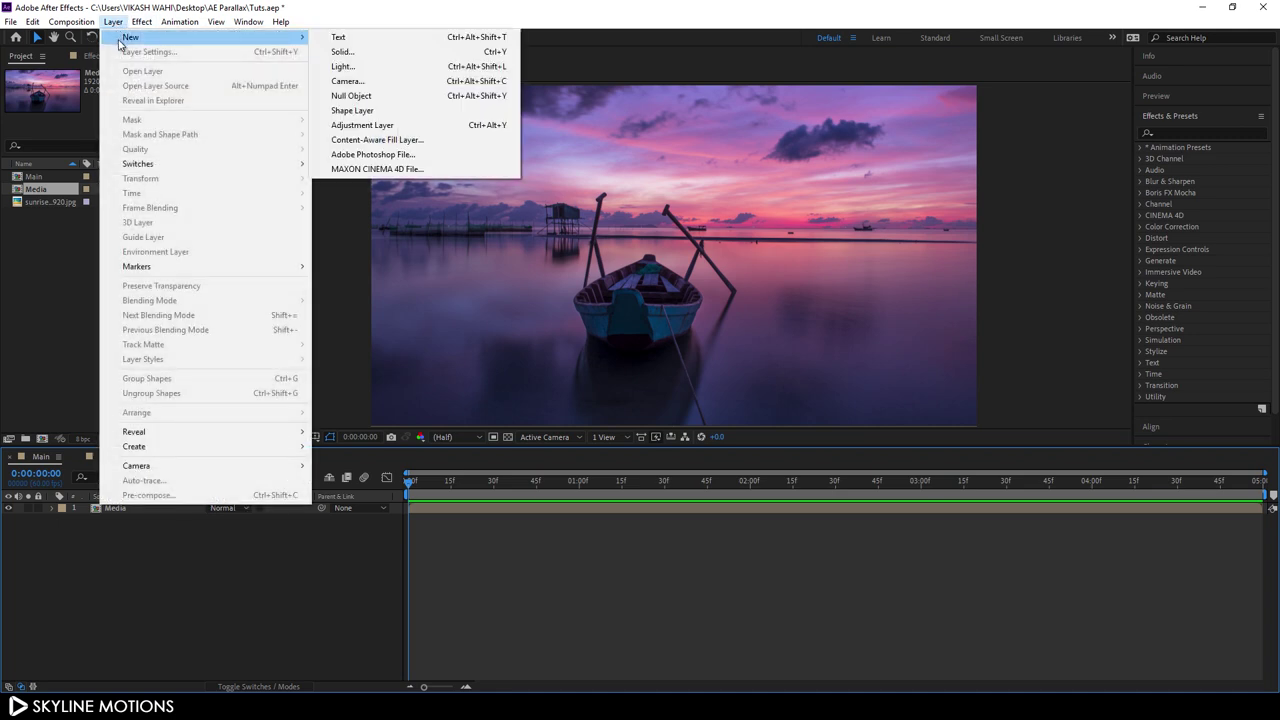
pyautogui.click(350, 52)
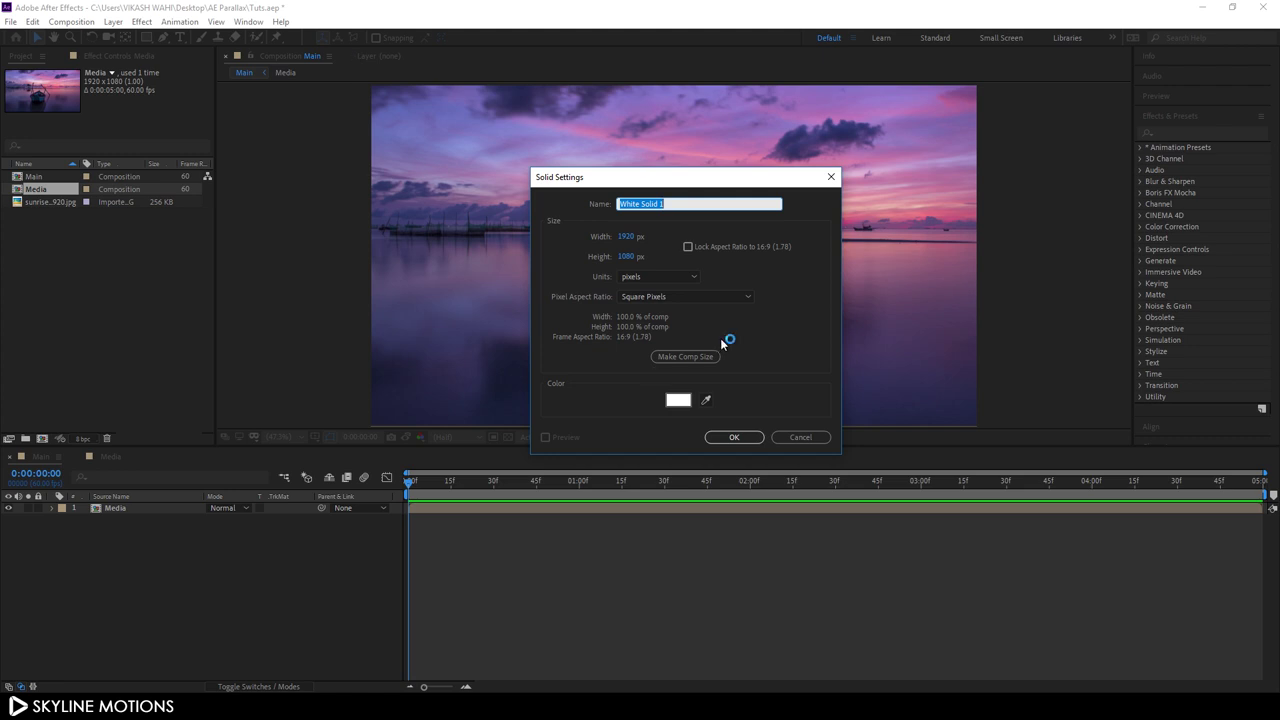
pyautogui.press('BackSpace')
pyautogui.write('Grid 1')
pyautogui.click(742, 440)
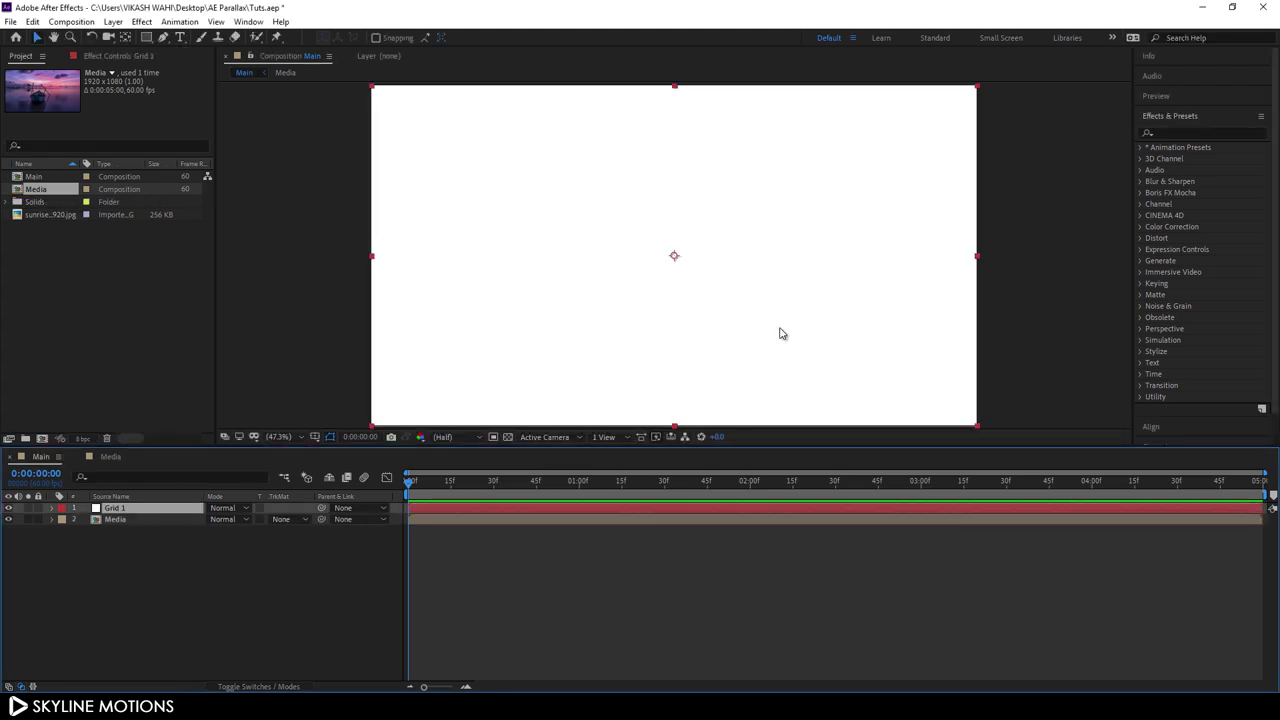
pyautogui.click(1178, 131)
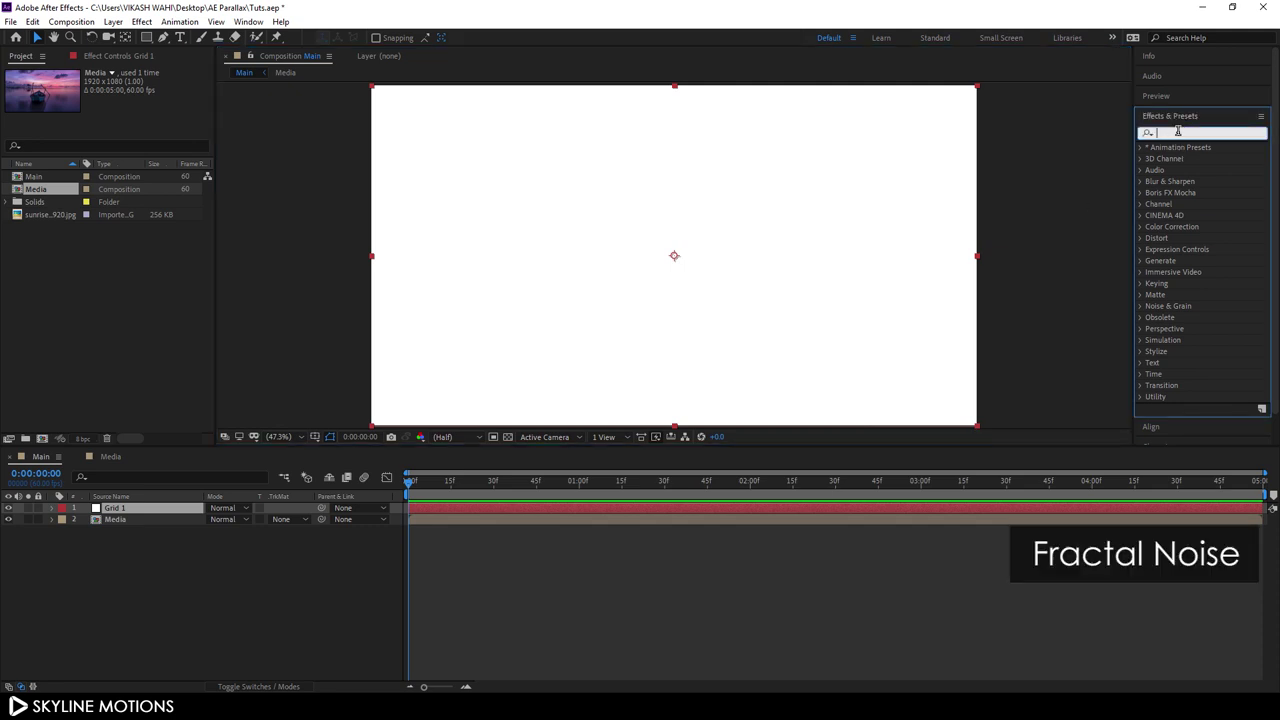
# Step: Apply Fractal Noise to Grid 1 with Noise Type Block and Complexity 1
pyautogui.write('frac')
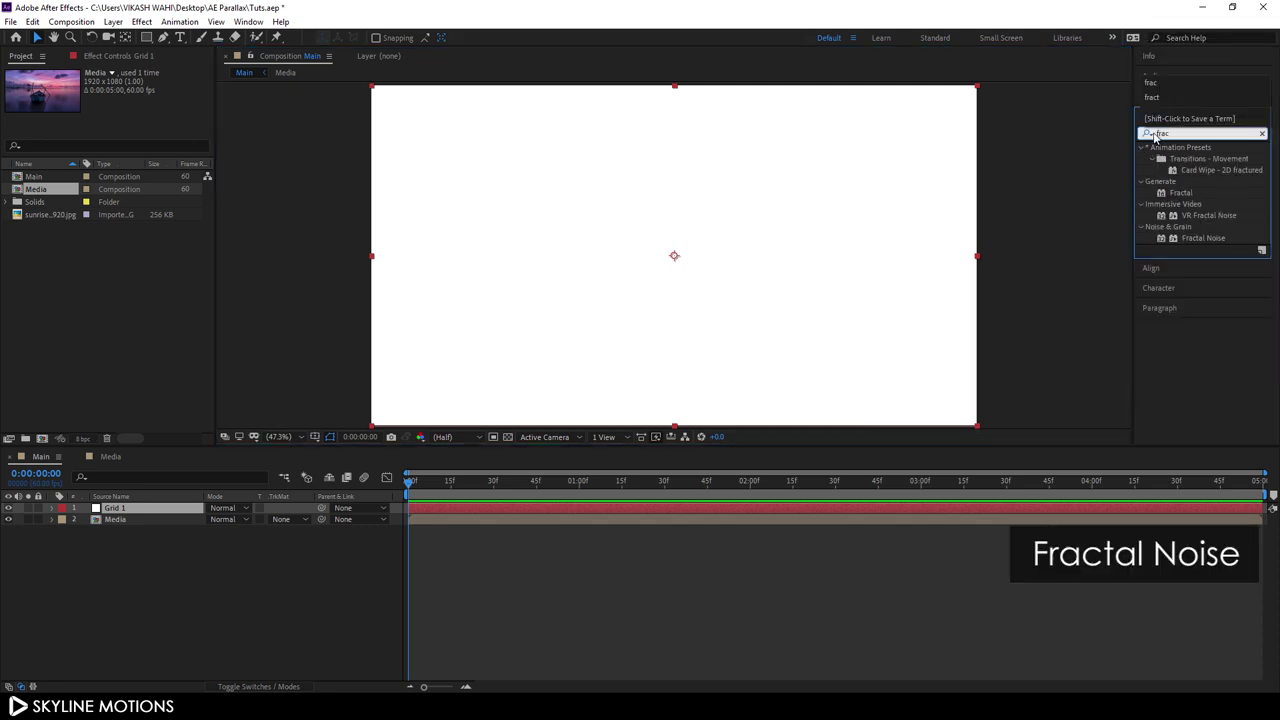
pyautogui.moveTo(1202, 240); pyautogui.dragTo(746, 271)
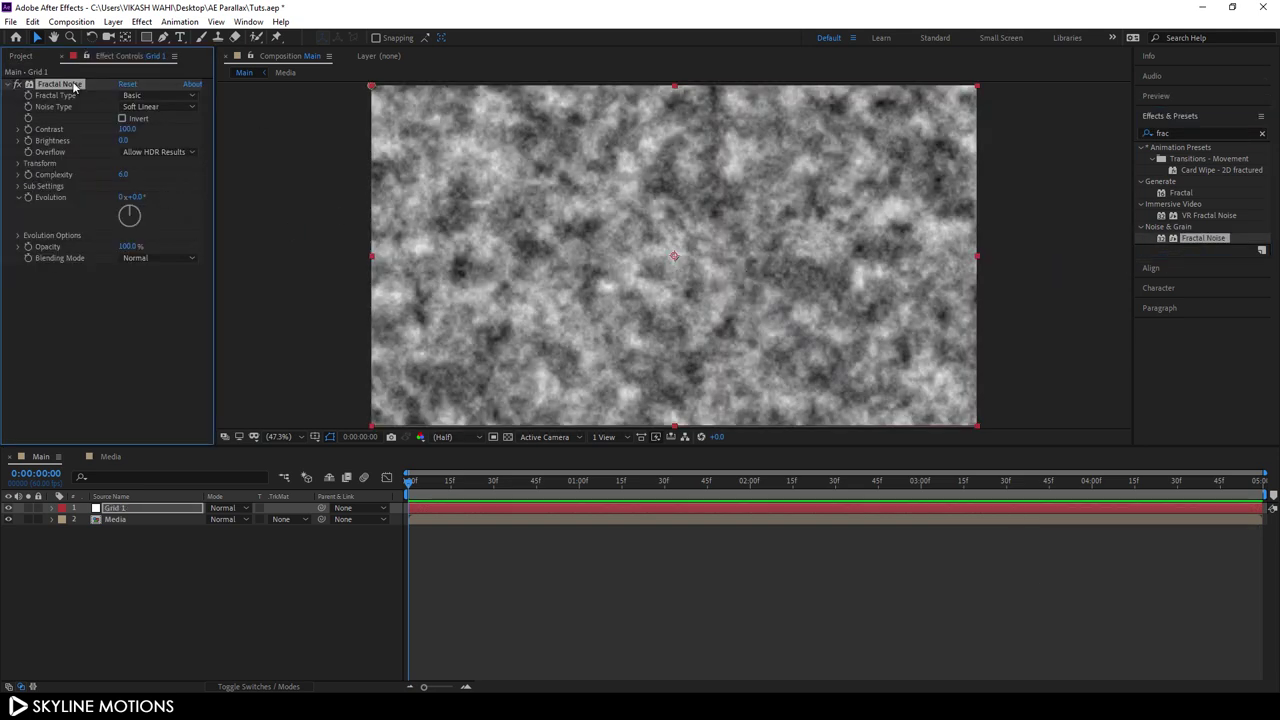
pyautogui.click(158, 107)
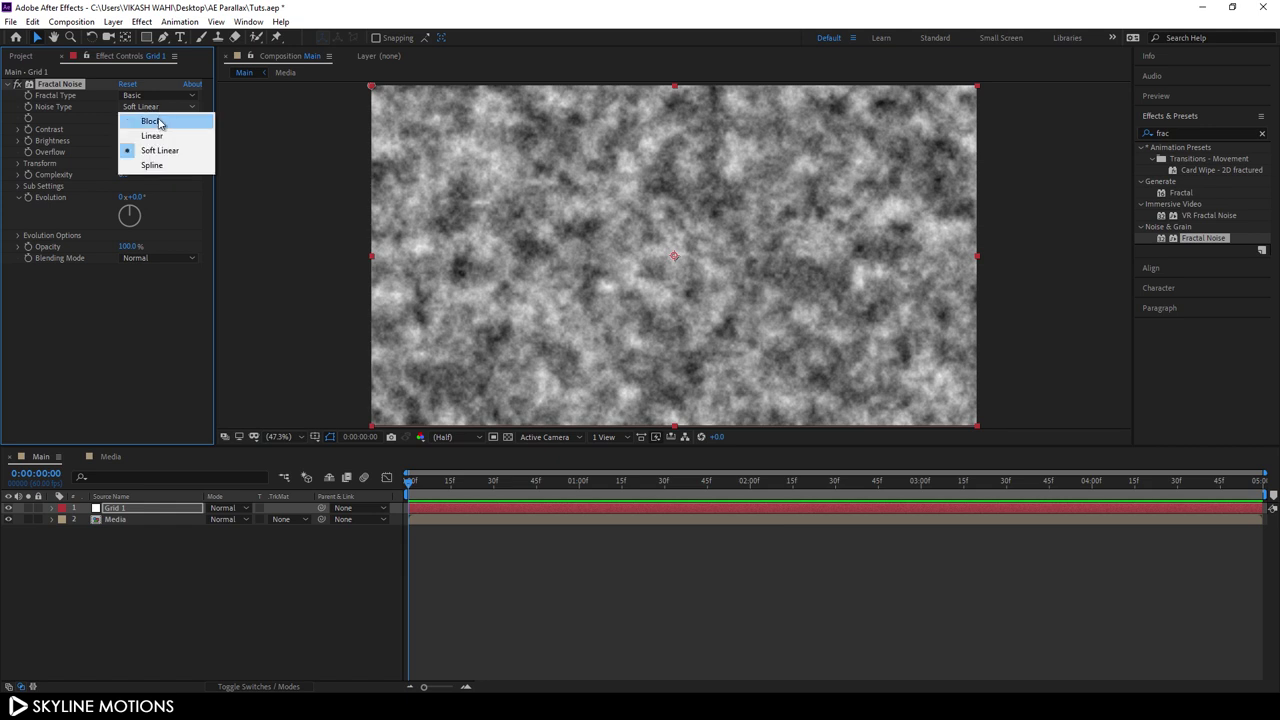
pyautogui.click(158, 122)
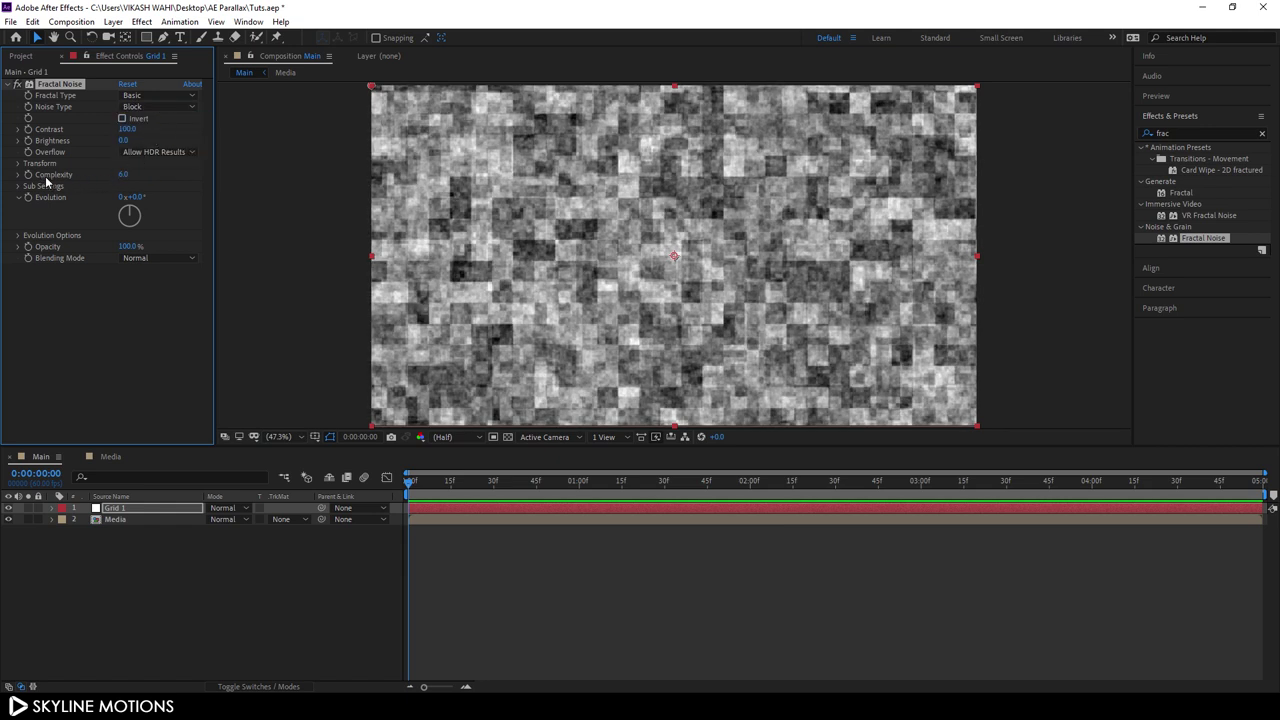
pyautogui.click(123, 175)
pyautogui.write('1')
pyautogui.press('Return')
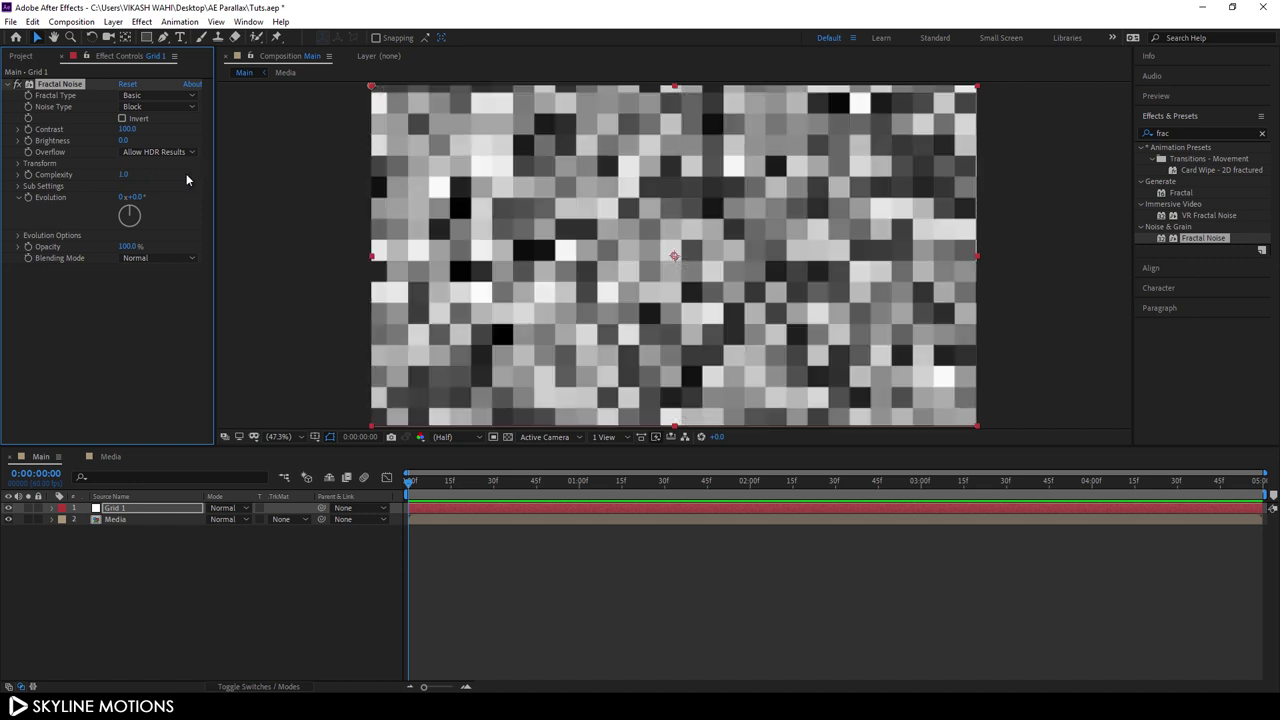
# Step: Set the noise Scale to 580, shift Offset Turbulence to 1026, 649, and try Evolution values
pyautogui.click(17, 163)
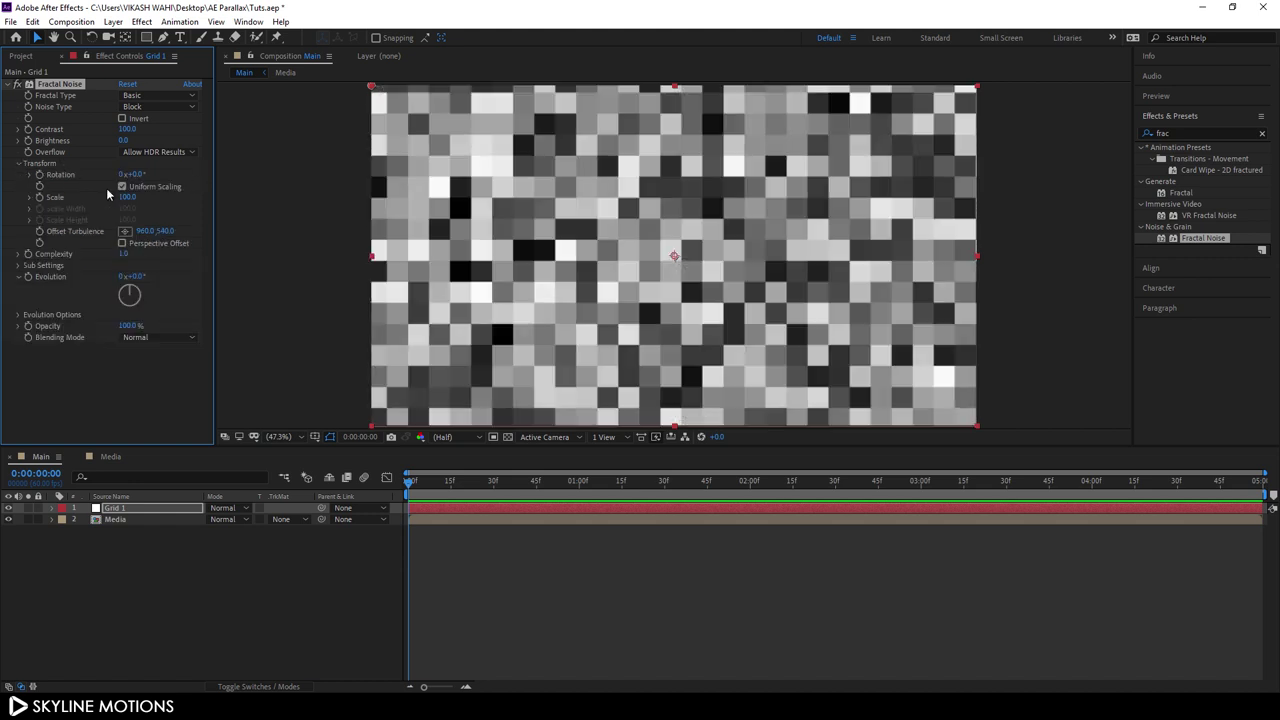
pyautogui.moveTo(127, 197); pyautogui.dragTo(358, 206)
pyautogui.moveTo(160, 216); pyautogui.dragTo(187, 210)
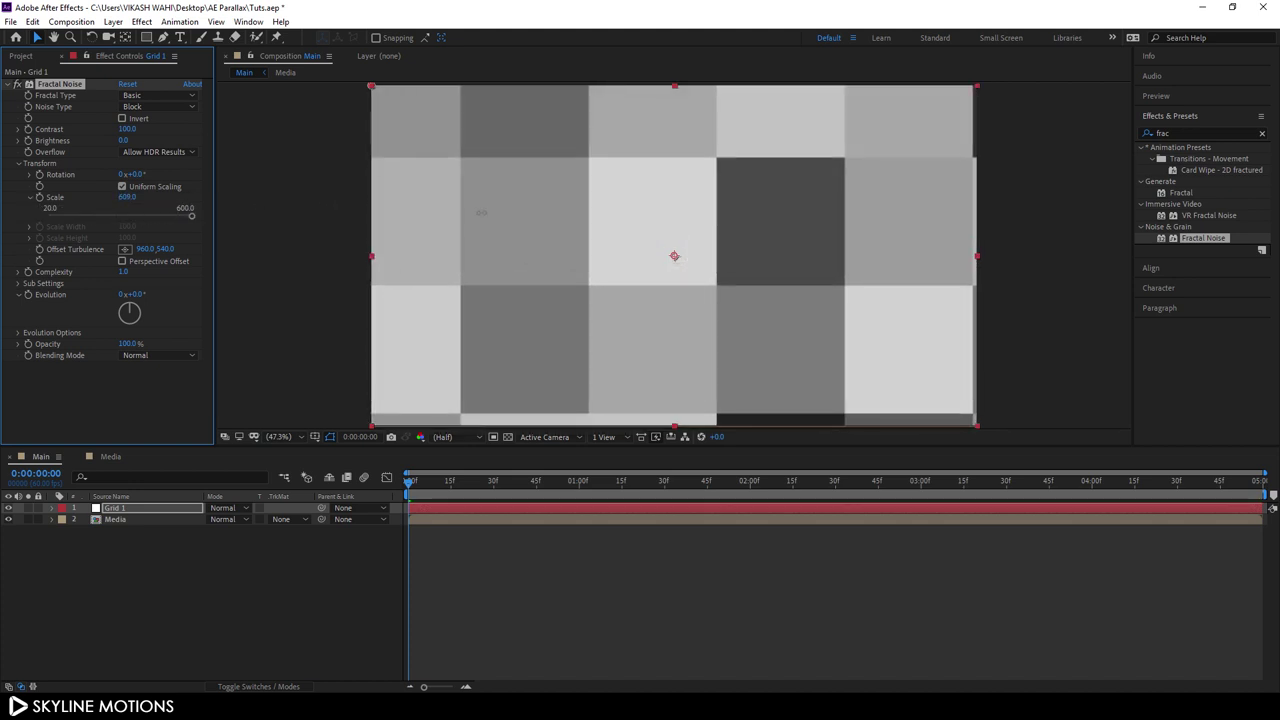
pyautogui.click(127, 197)
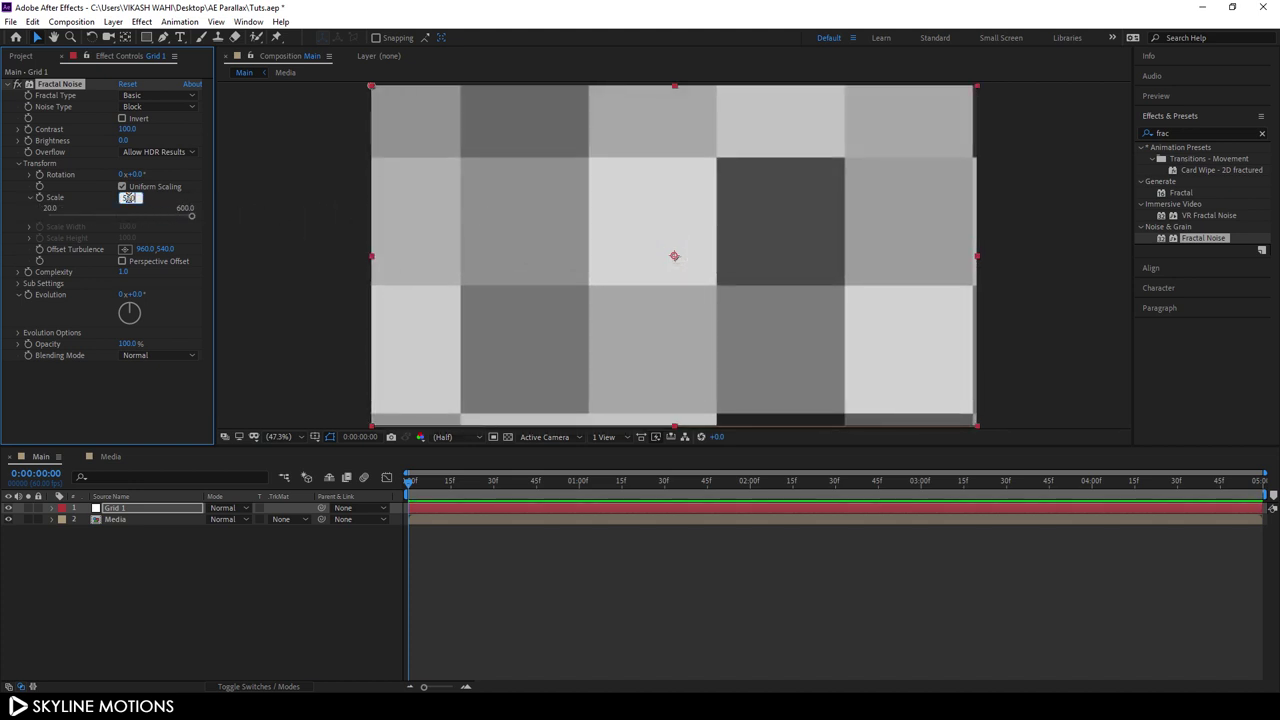
pyautogui.write('580')
pyautogui.press('Return')
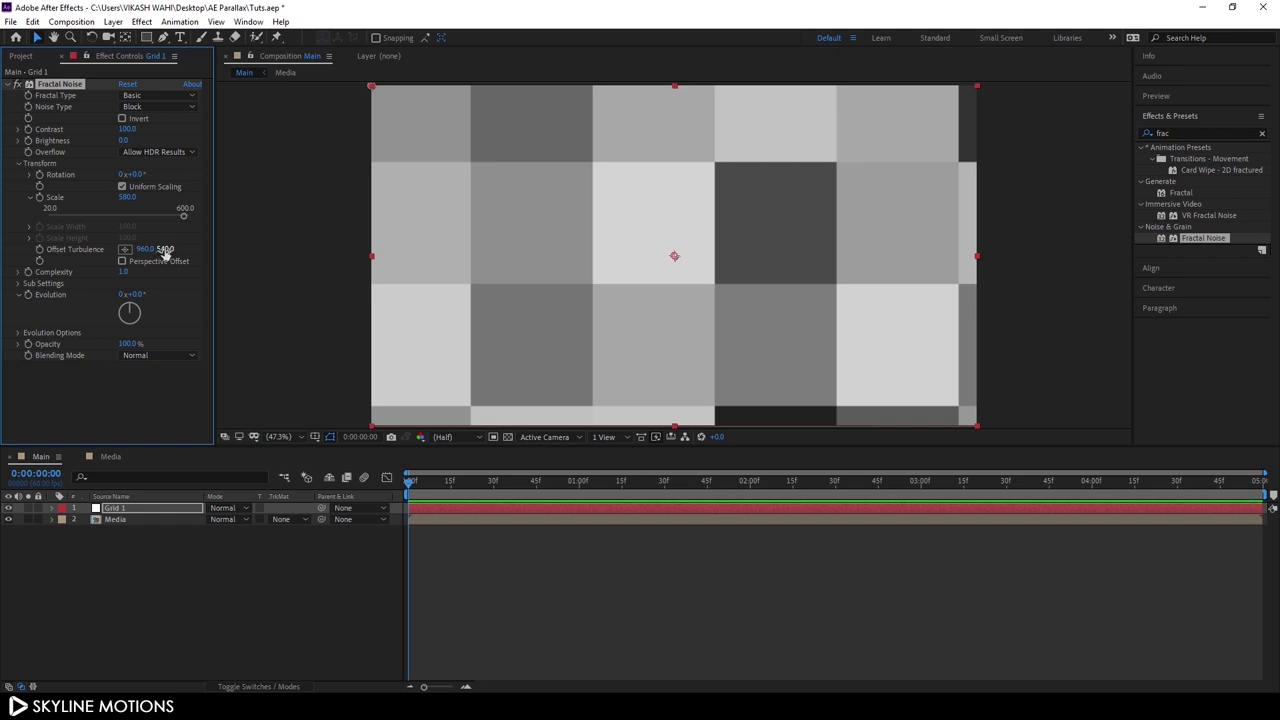
pyautogui.moveTo(164, 249); pyautogui.dragTo(240, 248)
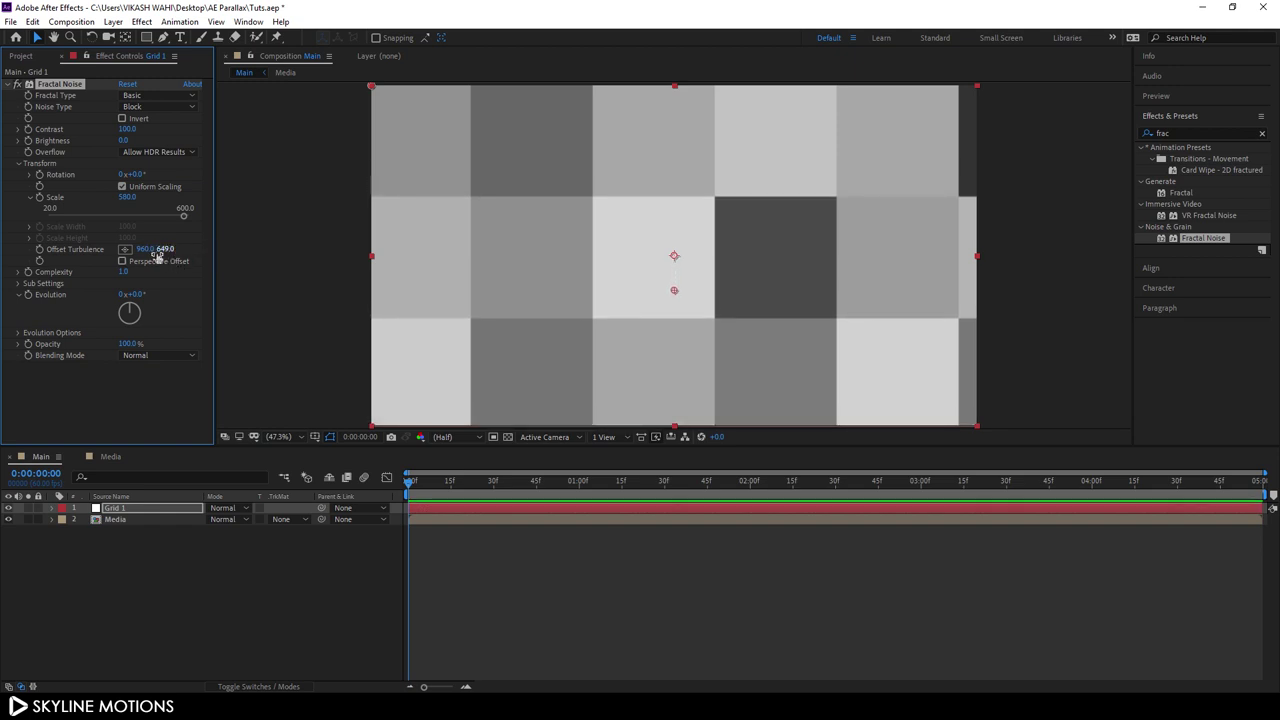
pyautogui.moveTo(145, 249); pyautogui.dragTo(188, 251)
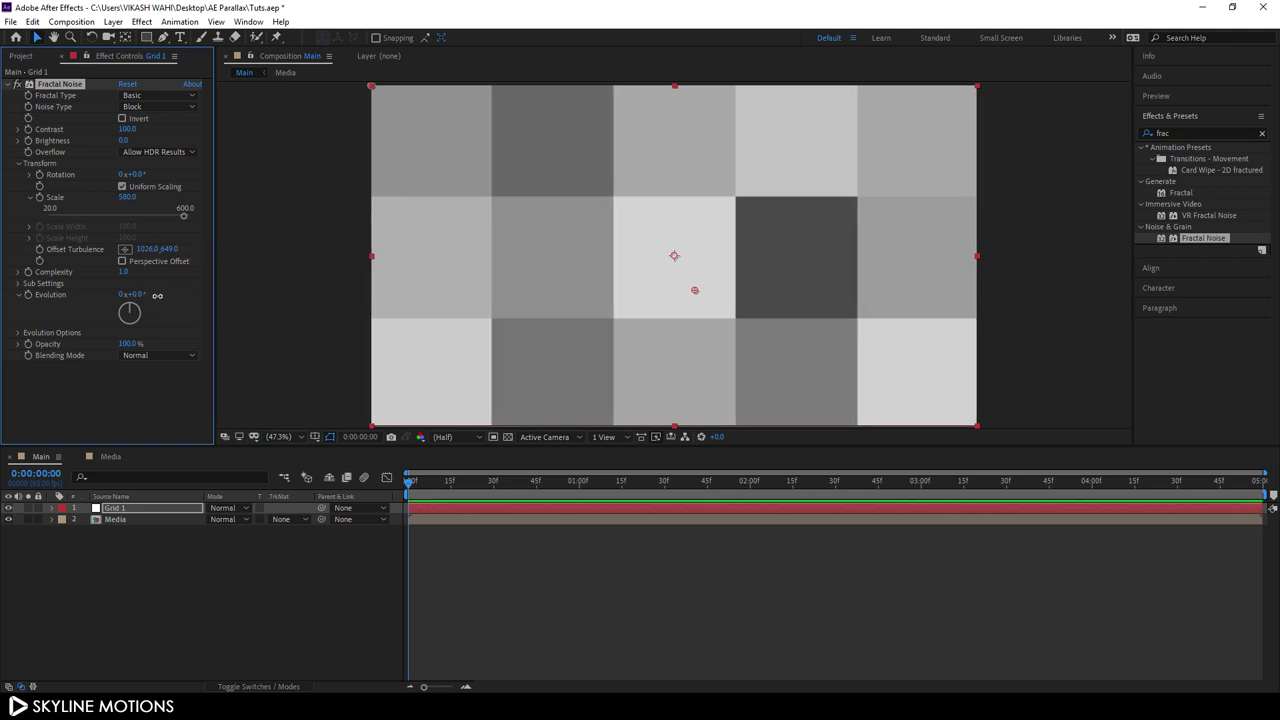
pyautogui.moveTo(157, 295); pyautogui.dragTo(71, 306)
# Step: Drive the Fractal Noise Evolution with the expression time*100 and scrub to preview
pyautogui.keyDown('alt'); pyautogui.click(29, 295); pyautogui.keyUp('alt')
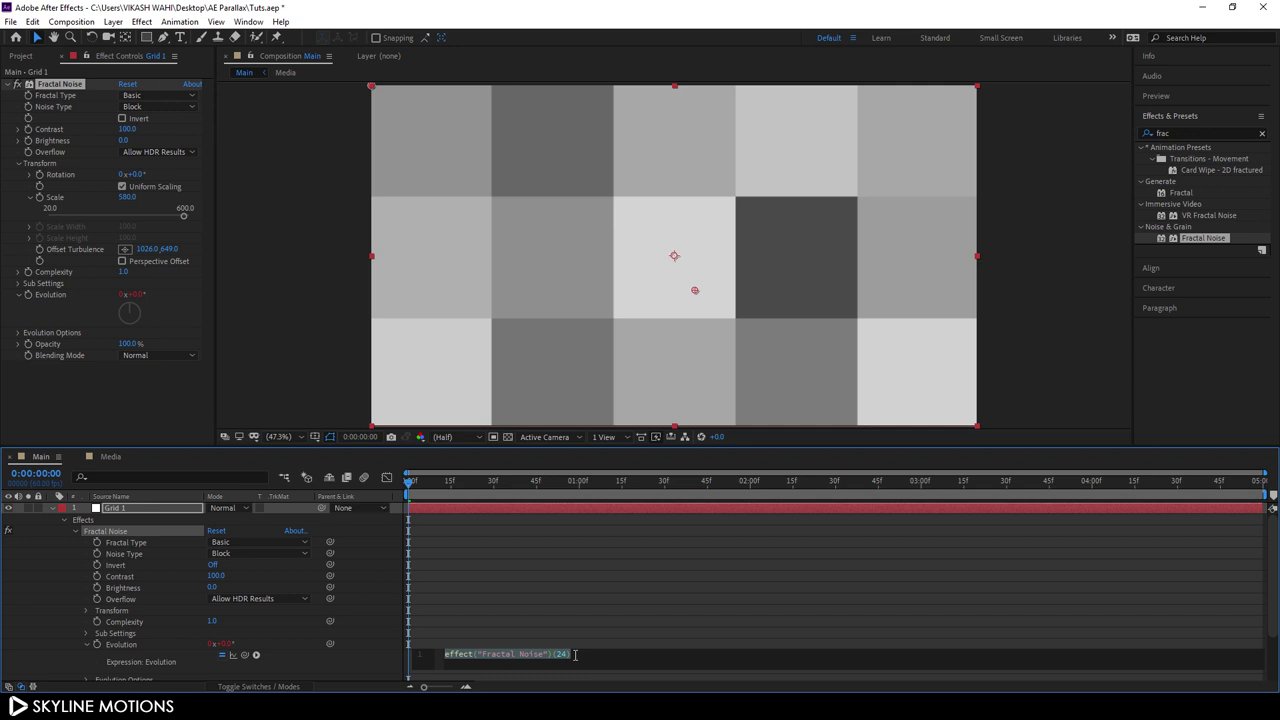
pyautogui.write('time')
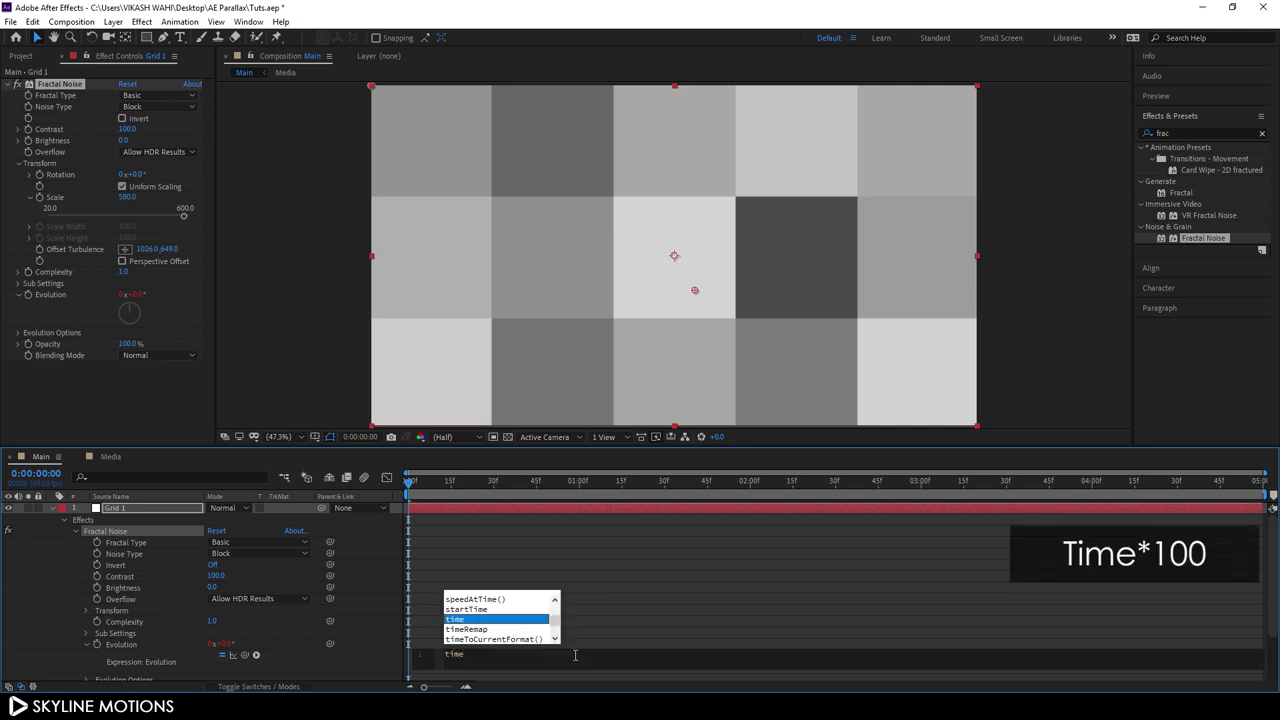
pyautogui.write('*')
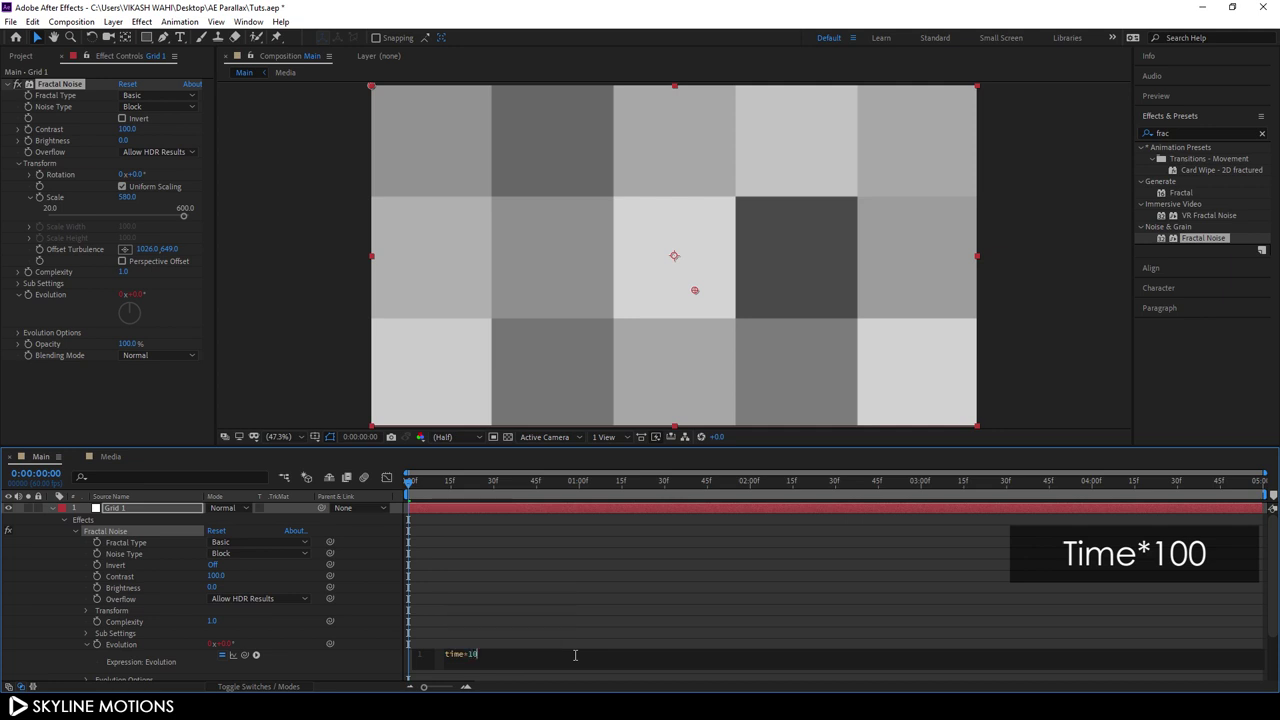
pyautogui.press('KP_Enter')
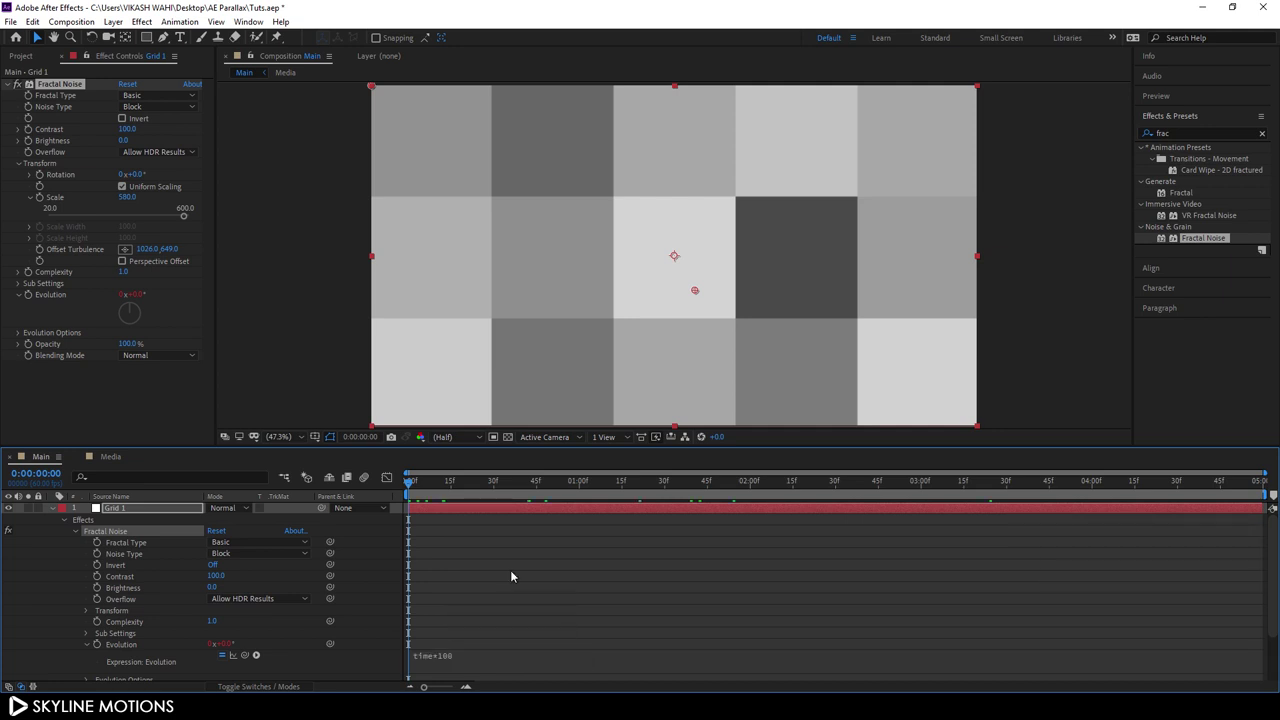
pyautogui.moveTo(418, 485); pyautogui.dragTo(408, 530)
# Step: Set Grid 1's Fractal Noise Contrast to 150 and Brightness to -50, then scrub to check
pyautogui.click(52, 509)
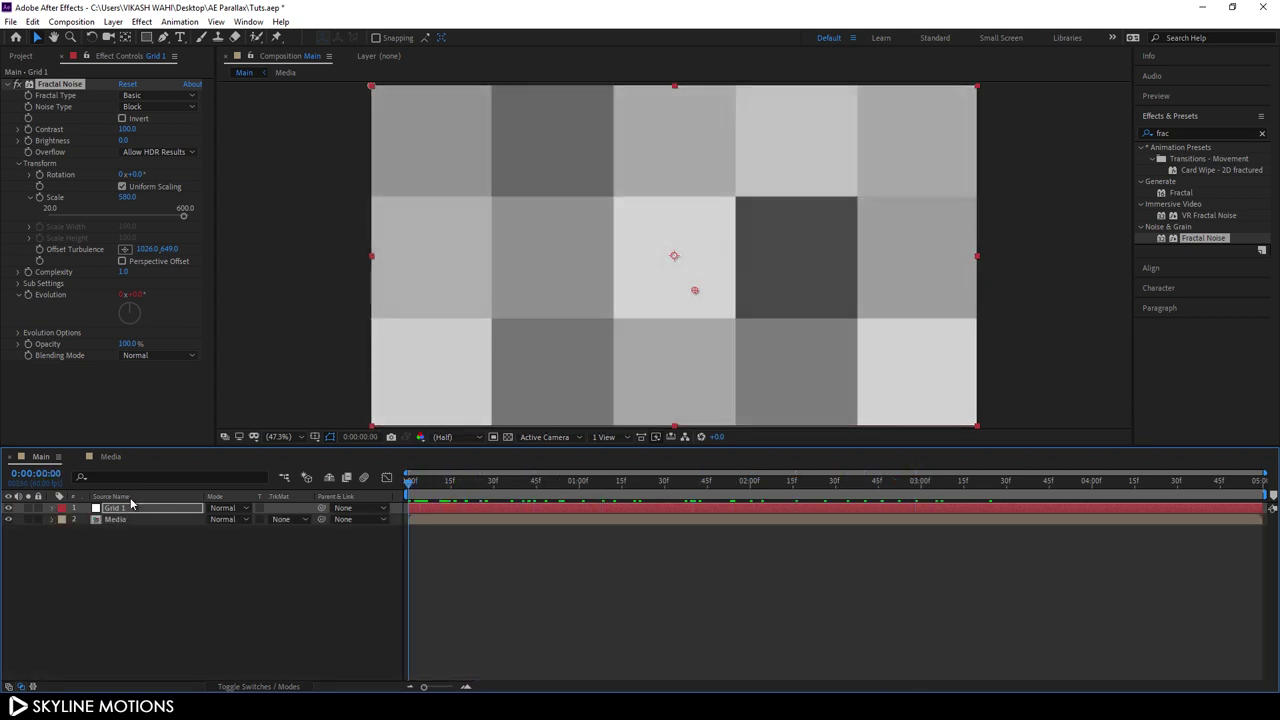
pyautogui.moveTo(127, 129)
pyautogui.mouseDown()
pyautogui.moveTo(166, 131)
pyautogui.moveTo(130, 129)
pyautogui.mouseUp()
pyautogui.click(130, 129)
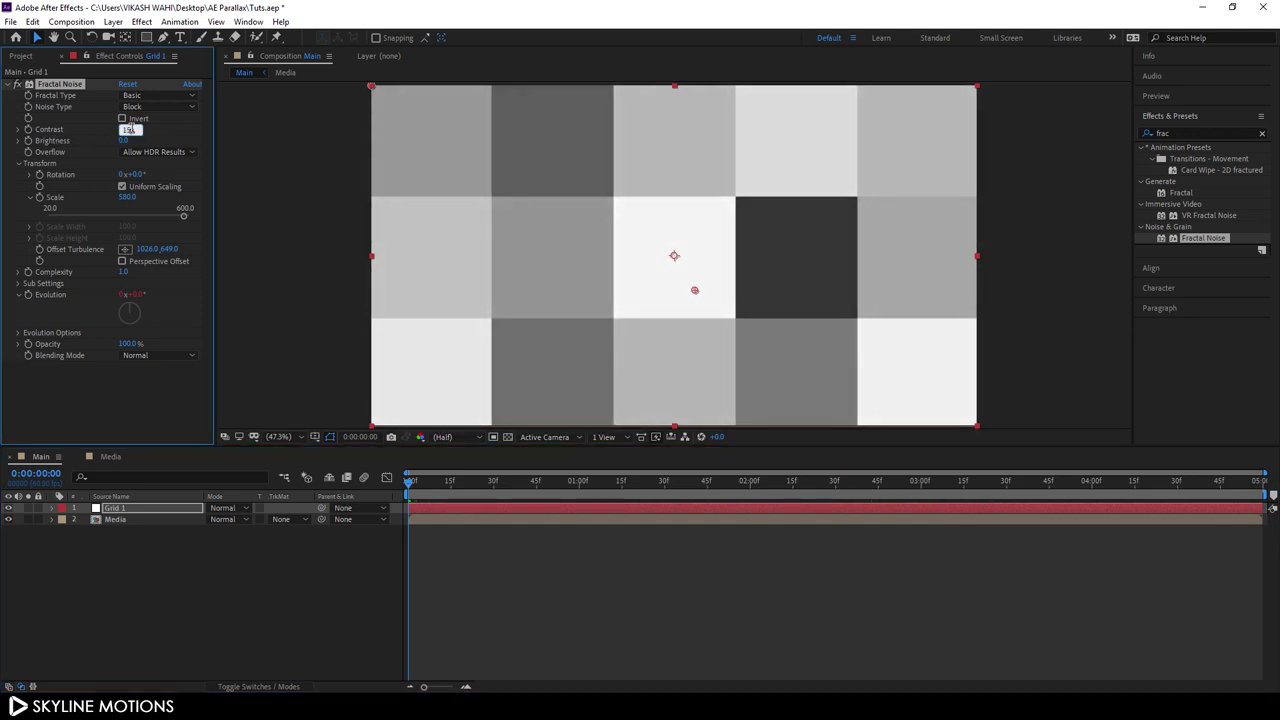
pyautogui.write('150')
pyautogui.press('Return')
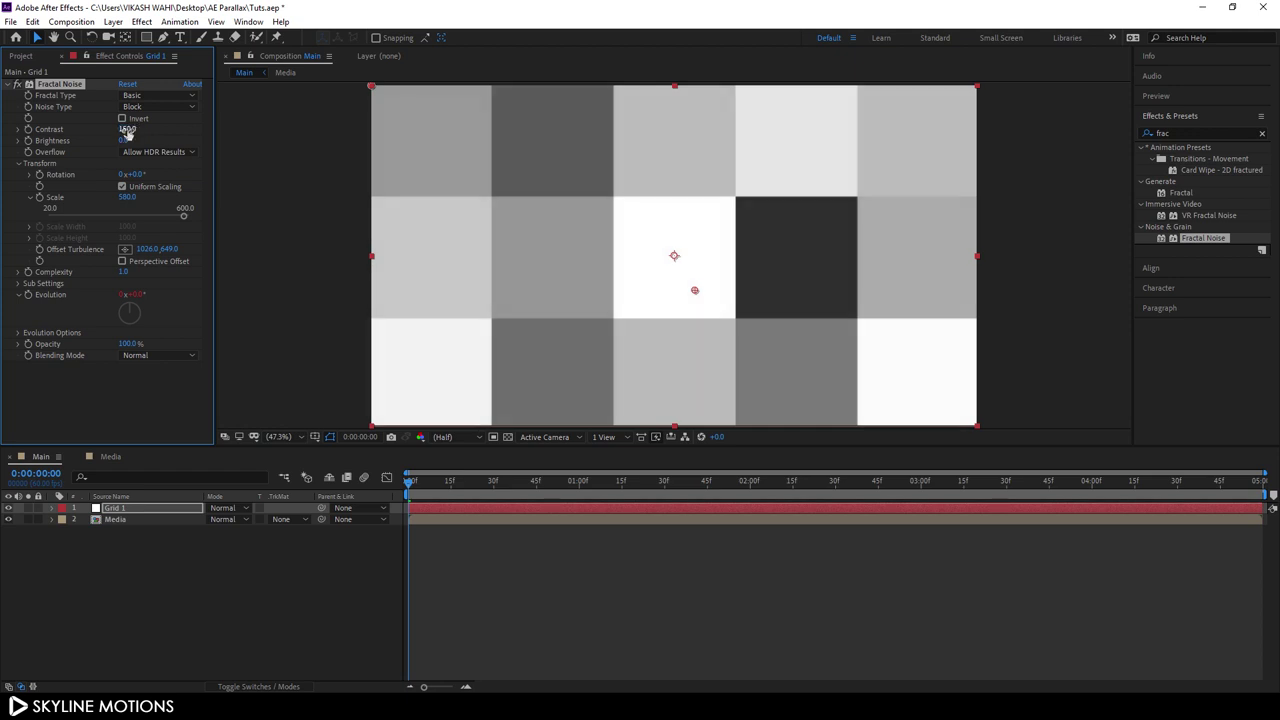
pyautogui.moveTo(121, 146); pyautogui.dragTo(96, 145)
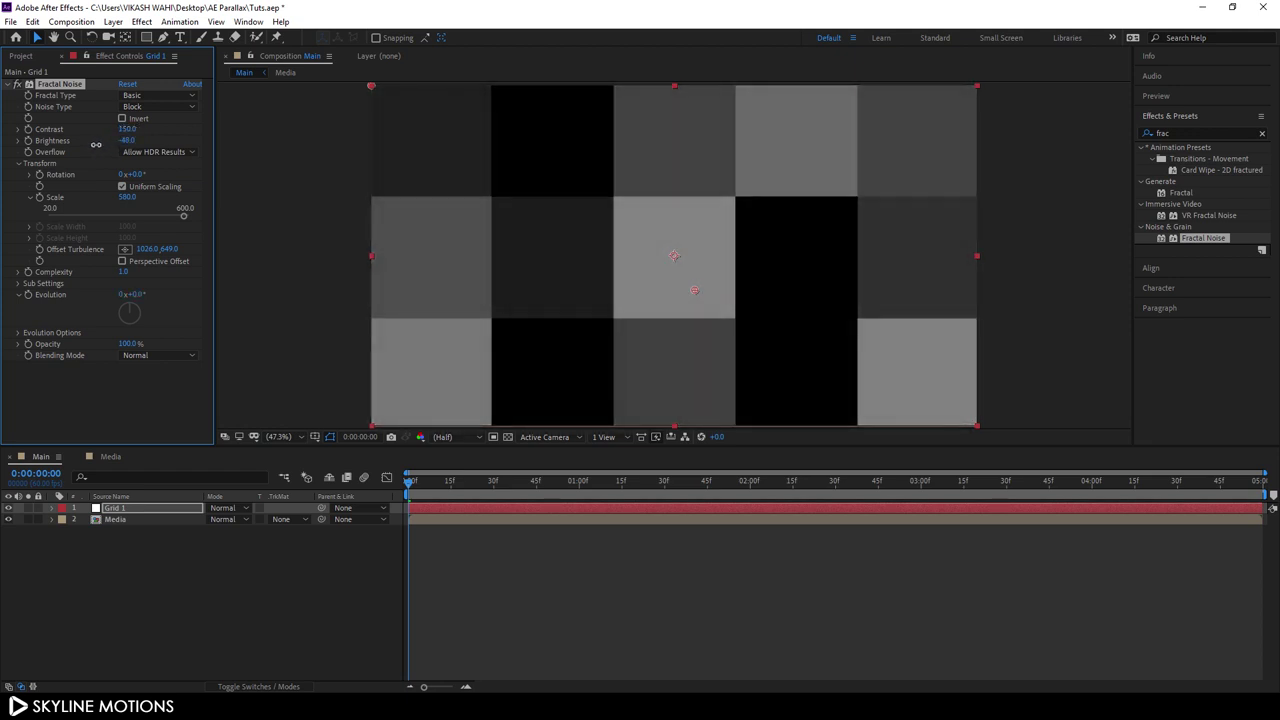
pyautogui.click(127, 140)
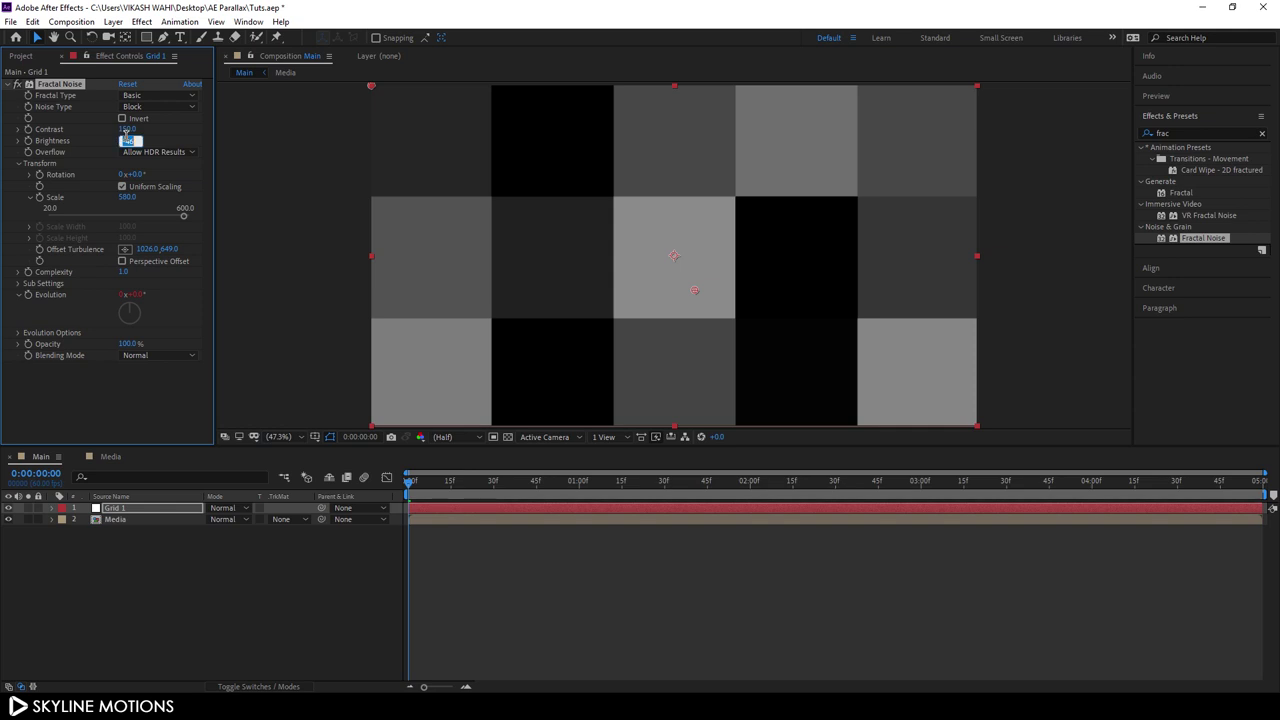
pyautogui.write('0')
pyautogui.press('Return')
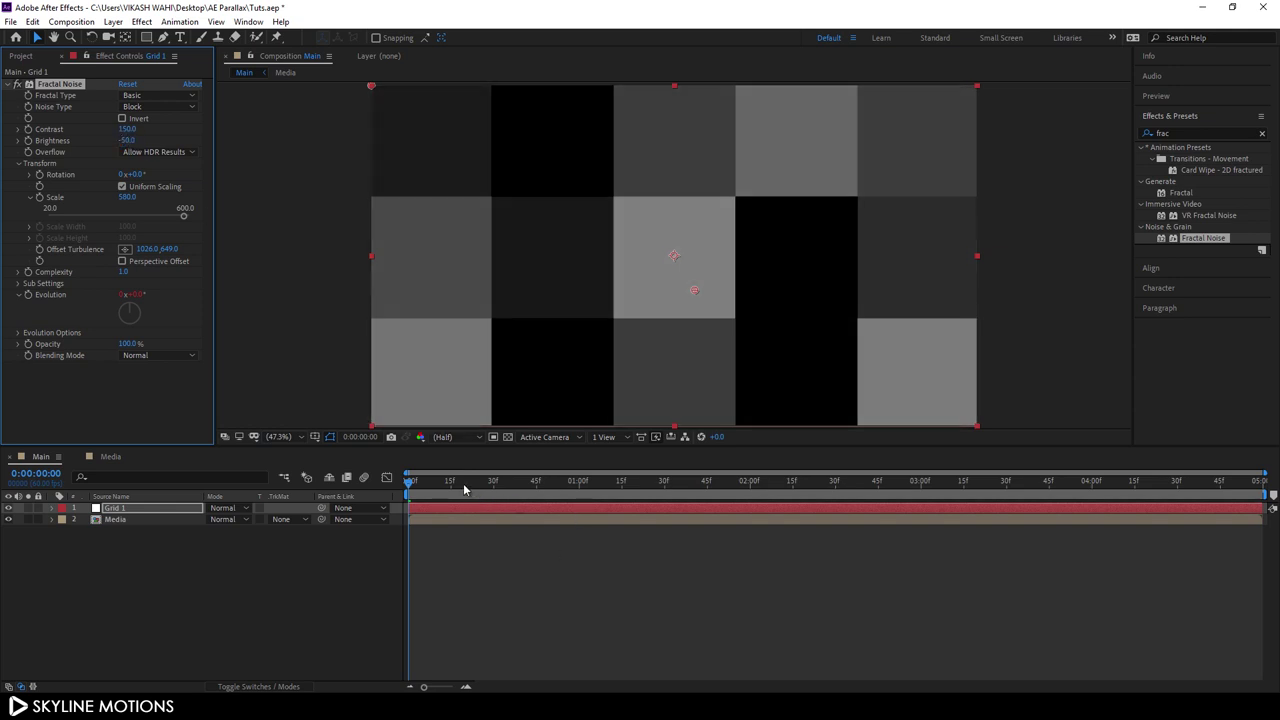
pyautogui.moveTo(520, 497); pyautogui.dragTo(406, 505)
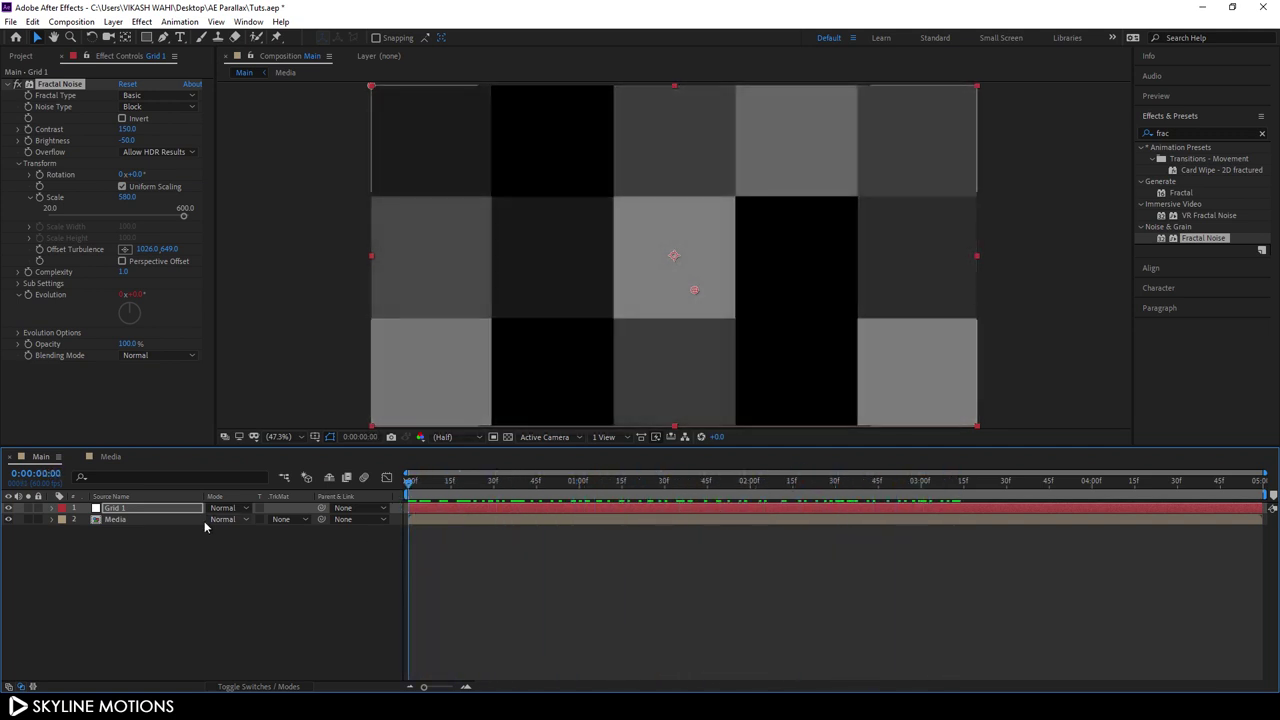
# Step: Duplicate Grid 1 with Ctrl+D and give the copy a Fractal Noise Scale of 150
pyautogui.click(106, 510)
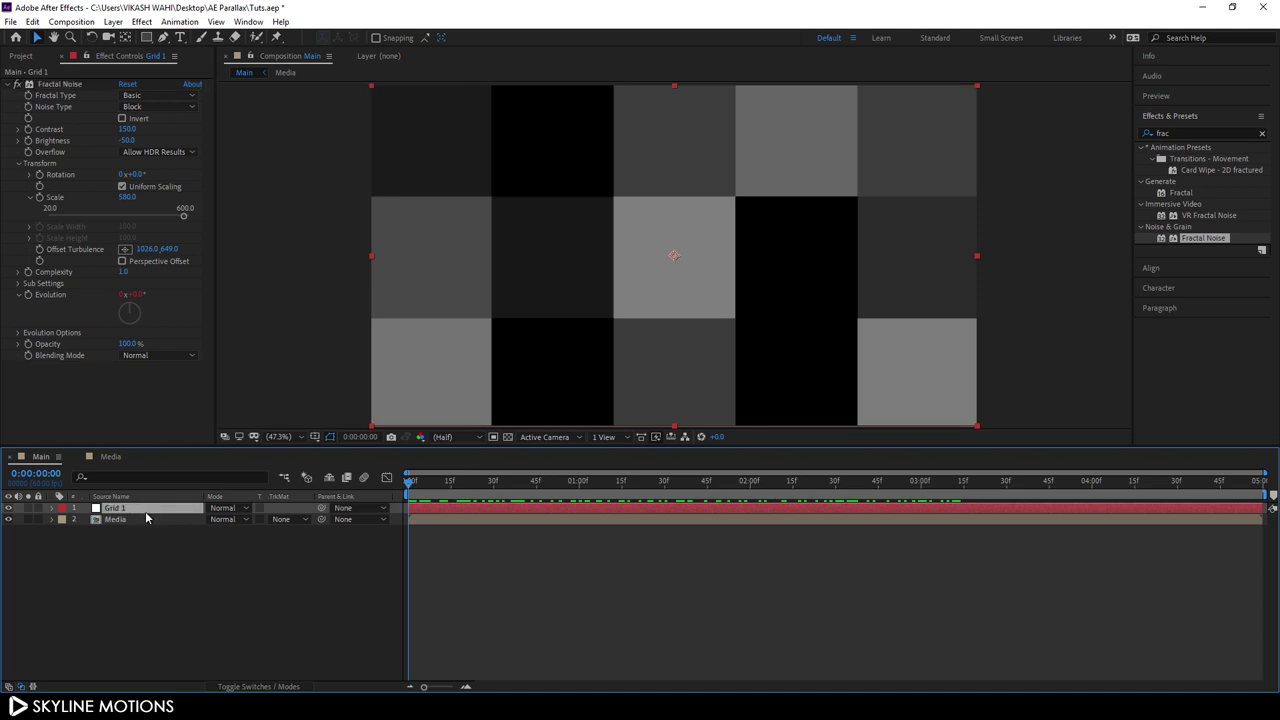
pyautogui.hotkey('ctrl', 'd')
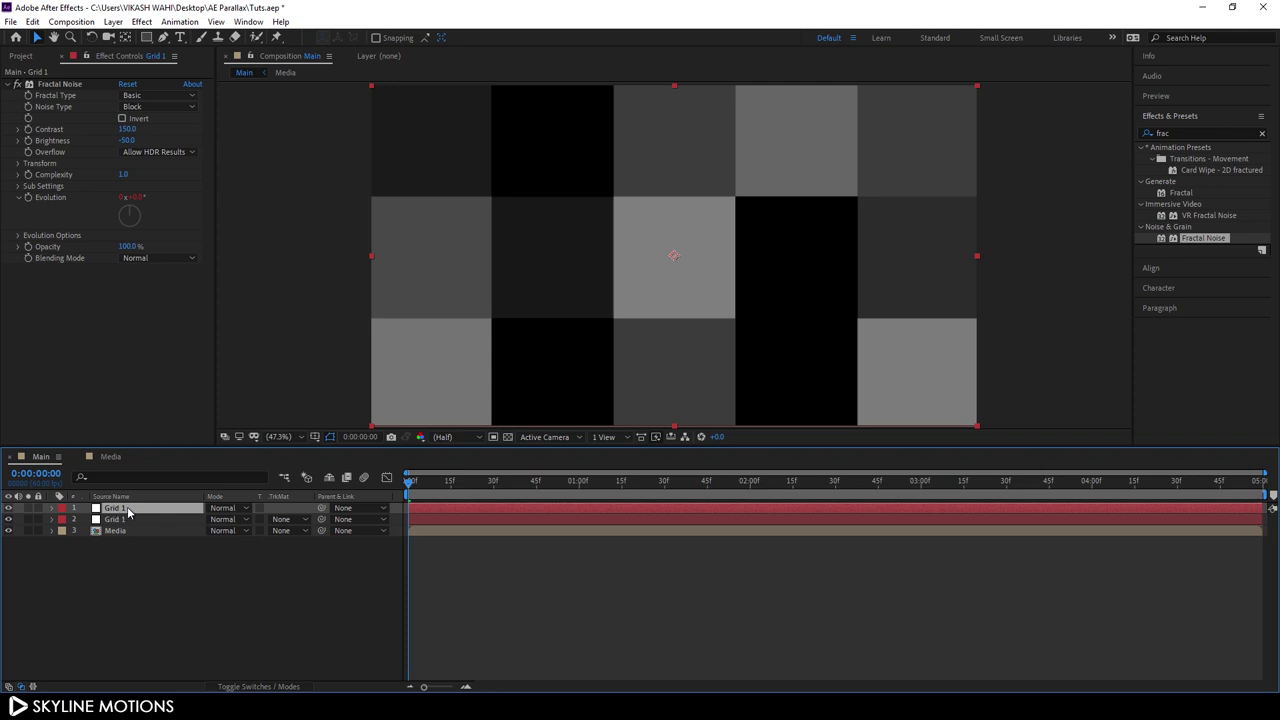
pyautogui.click(17, 164)
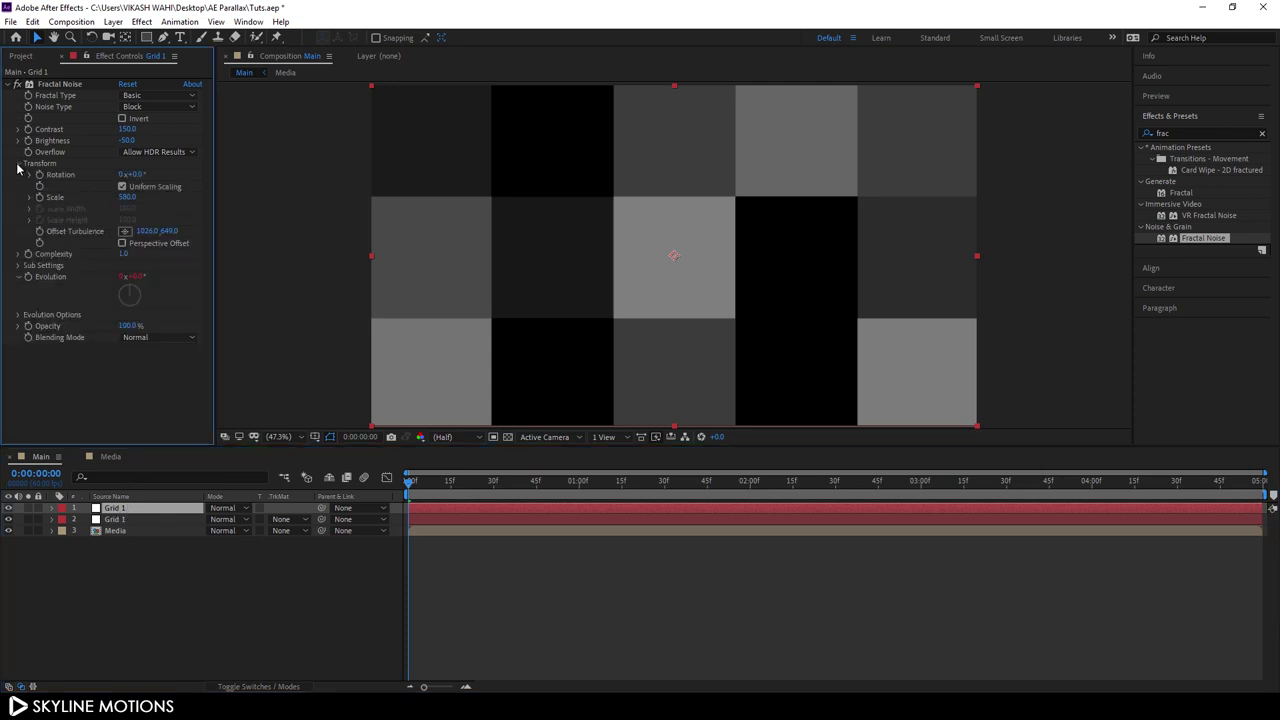
pyautogui.moveTo(127, 197)
pyautogui.mouseDown()
pyautogui.moveTo(57, 197)
pyautogui.moveTo(123, 197)
pyautogui.mouseUp()
pyautogui.click(124, 197)
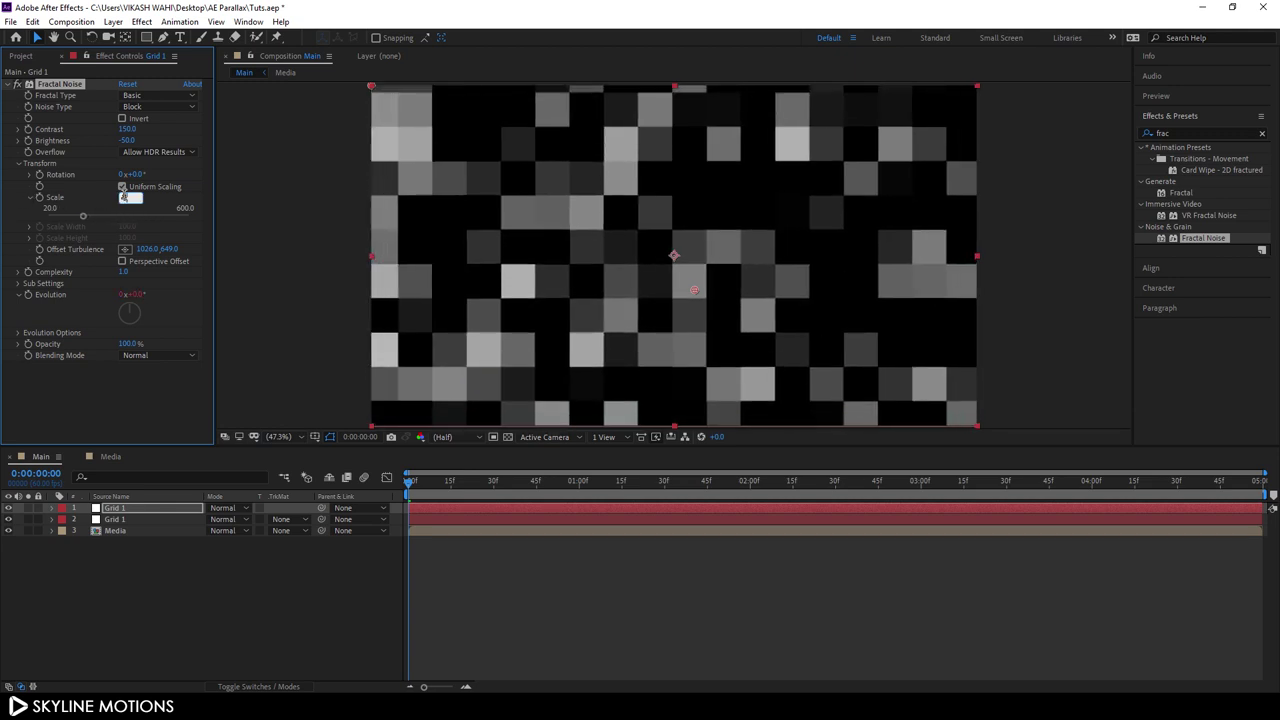
pyautogui.write('150')
pyautogui.press('Return')
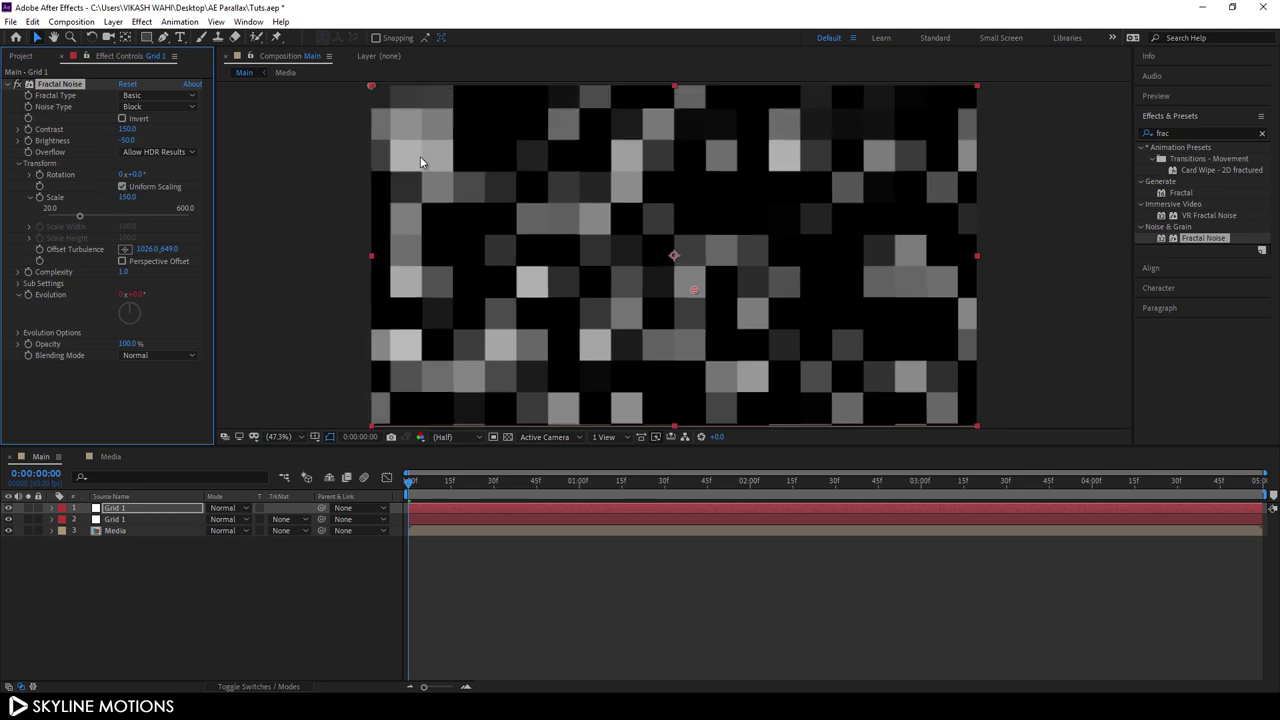
# Step: Draw an inverted rectangular mask over the centre column of the top Grid 1 and fit the viewer
pyautogui.click(125, 508)
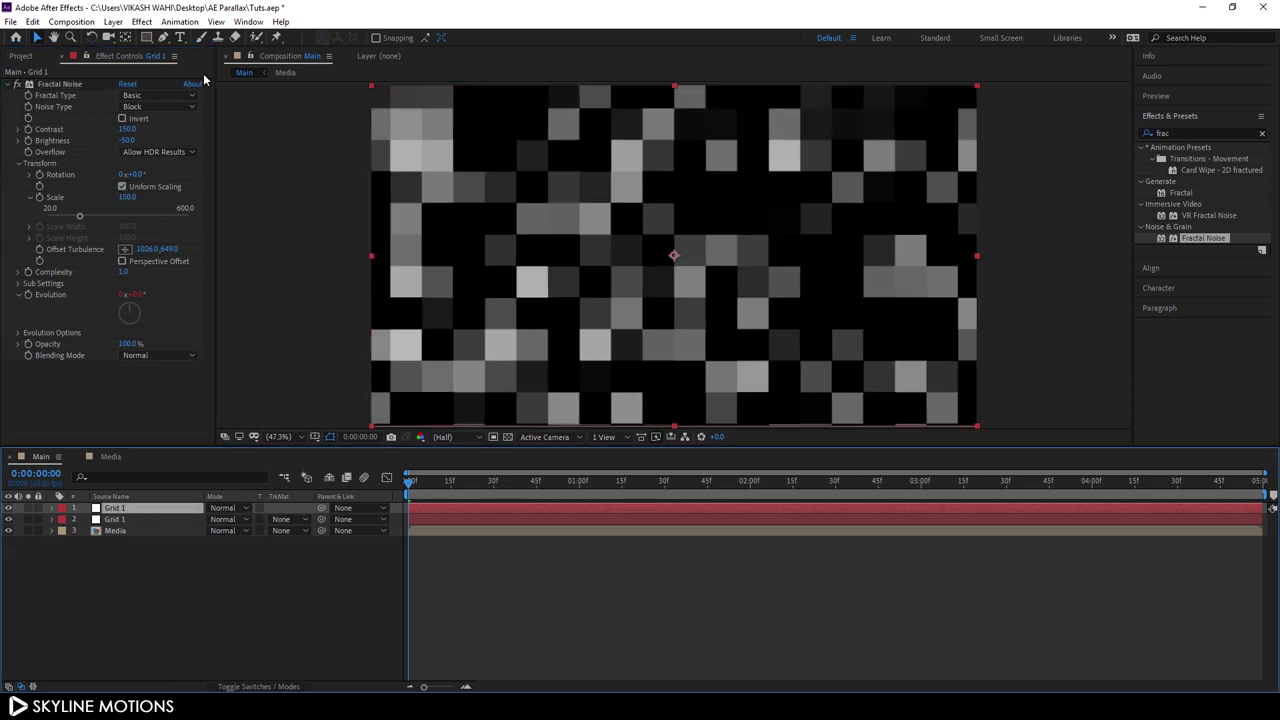
pyautogui.click(146, 37)
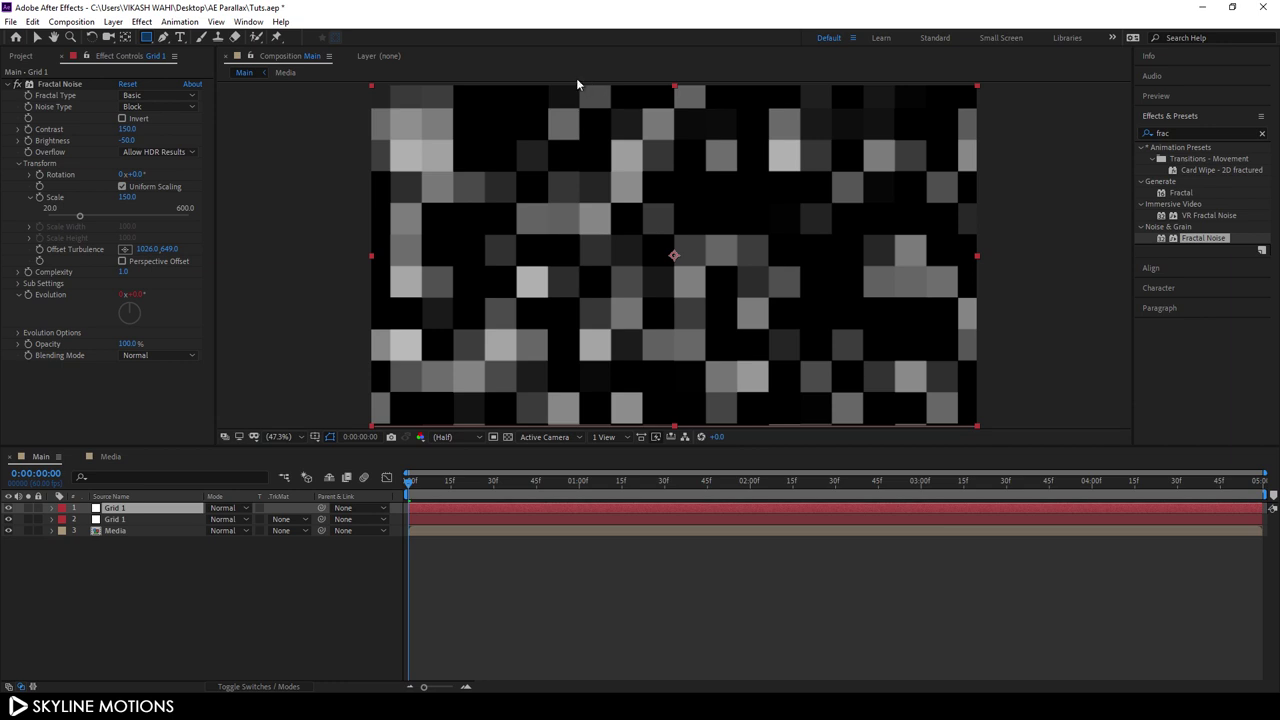
pyautogui.scroll(-4, 612, 150)
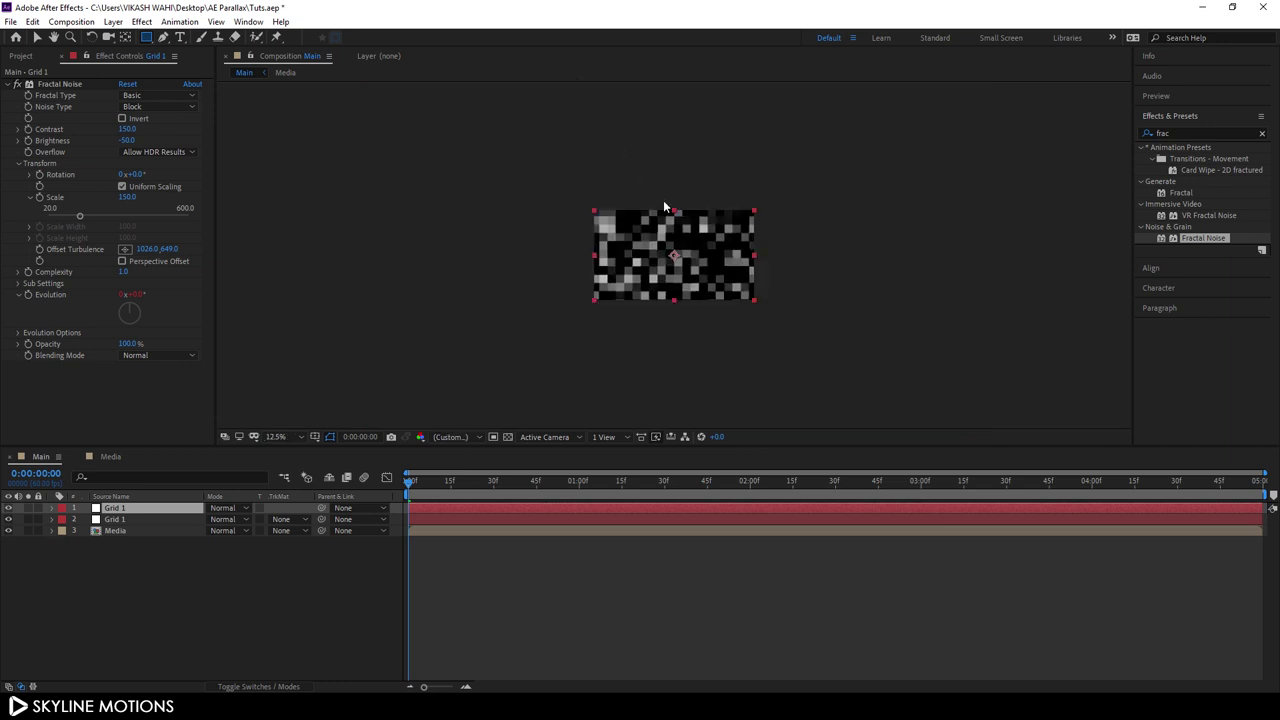
pyautogui.scroll(2, 663, 207)
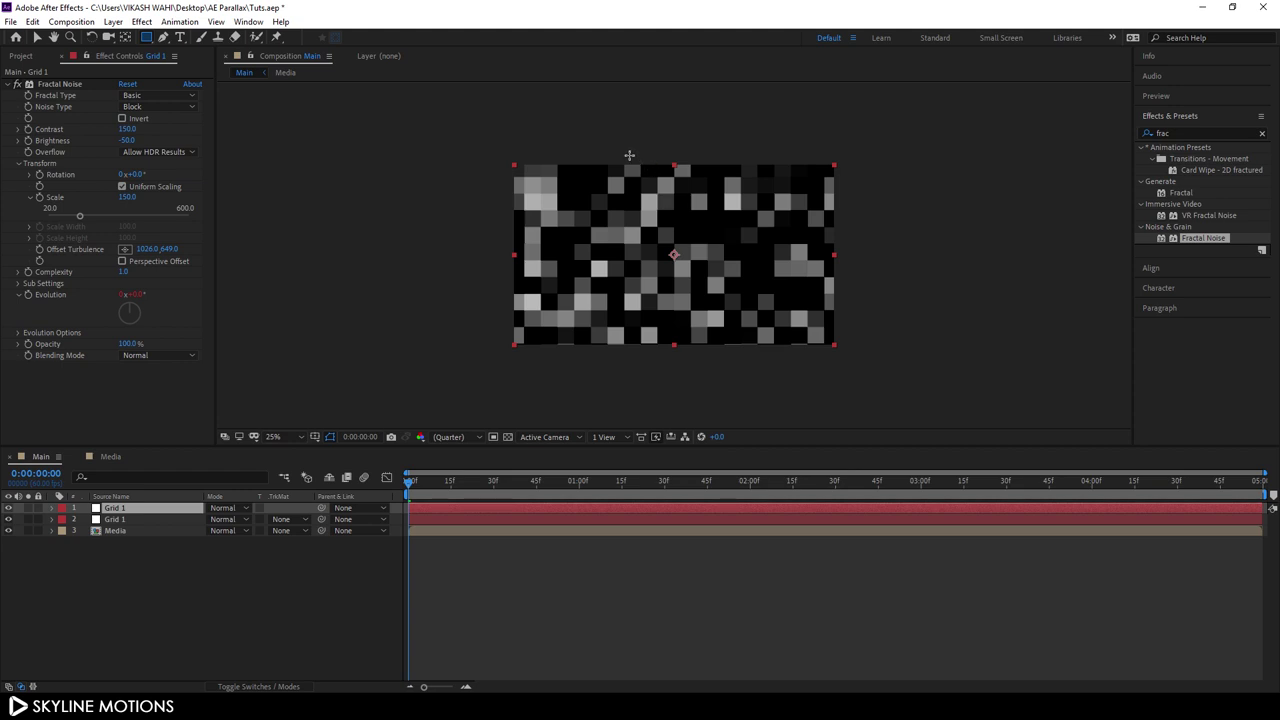
pyautogui.moveTo(624, 151); pyautogui.dragTo(640, 187)
pyautogui.moveTo(680, 258); pyautogui.dragTo(738, 363)
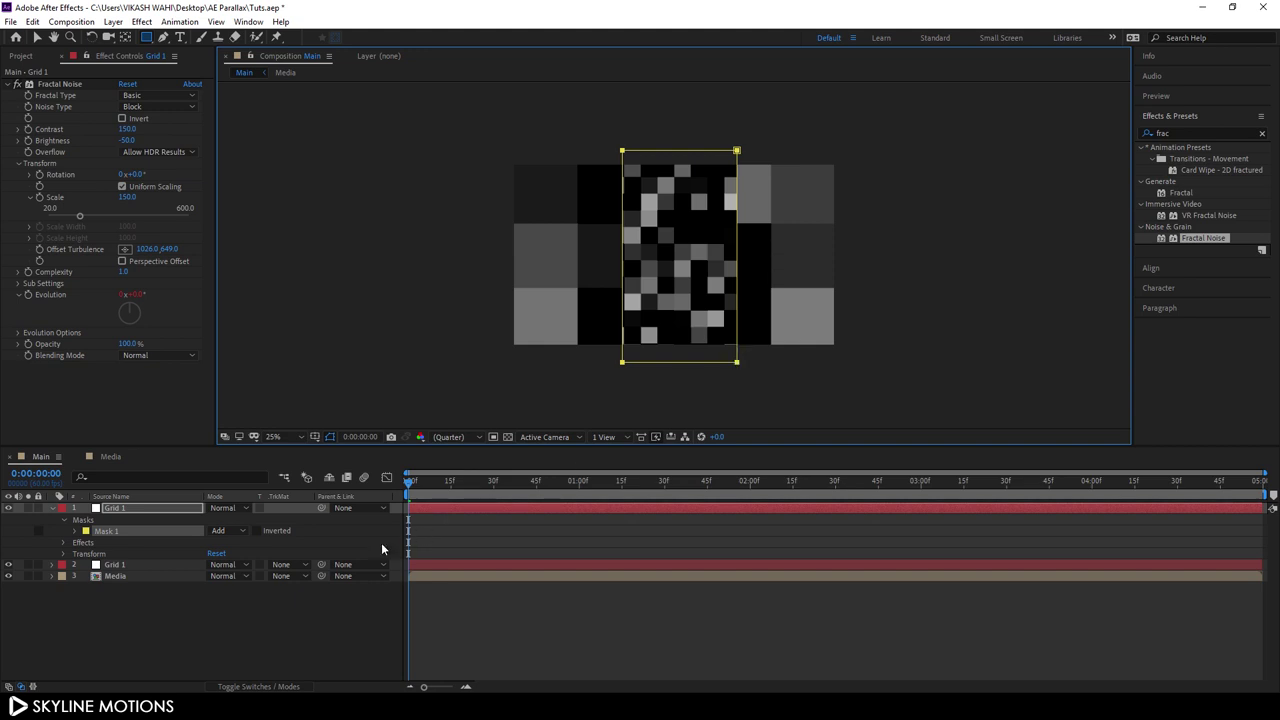
pyautogui.click(256, 530)
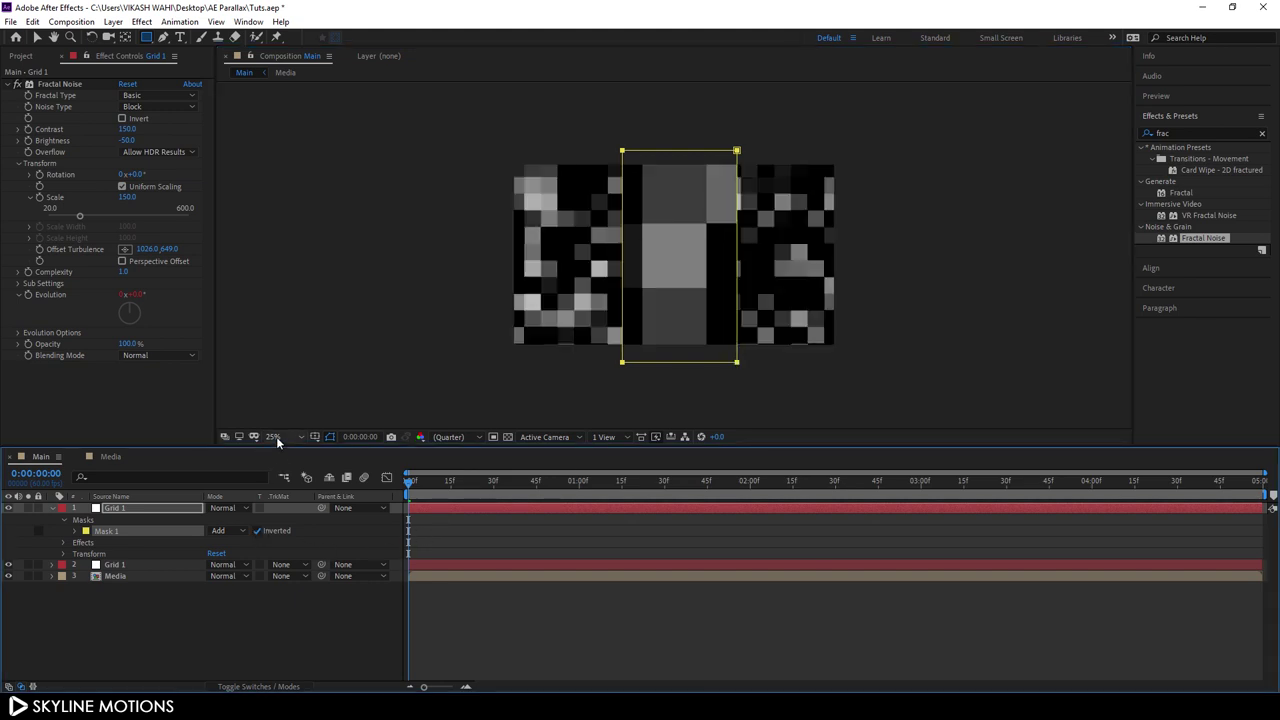
pyautogui.click(274, 437)
pyautogui.click(280, 455)
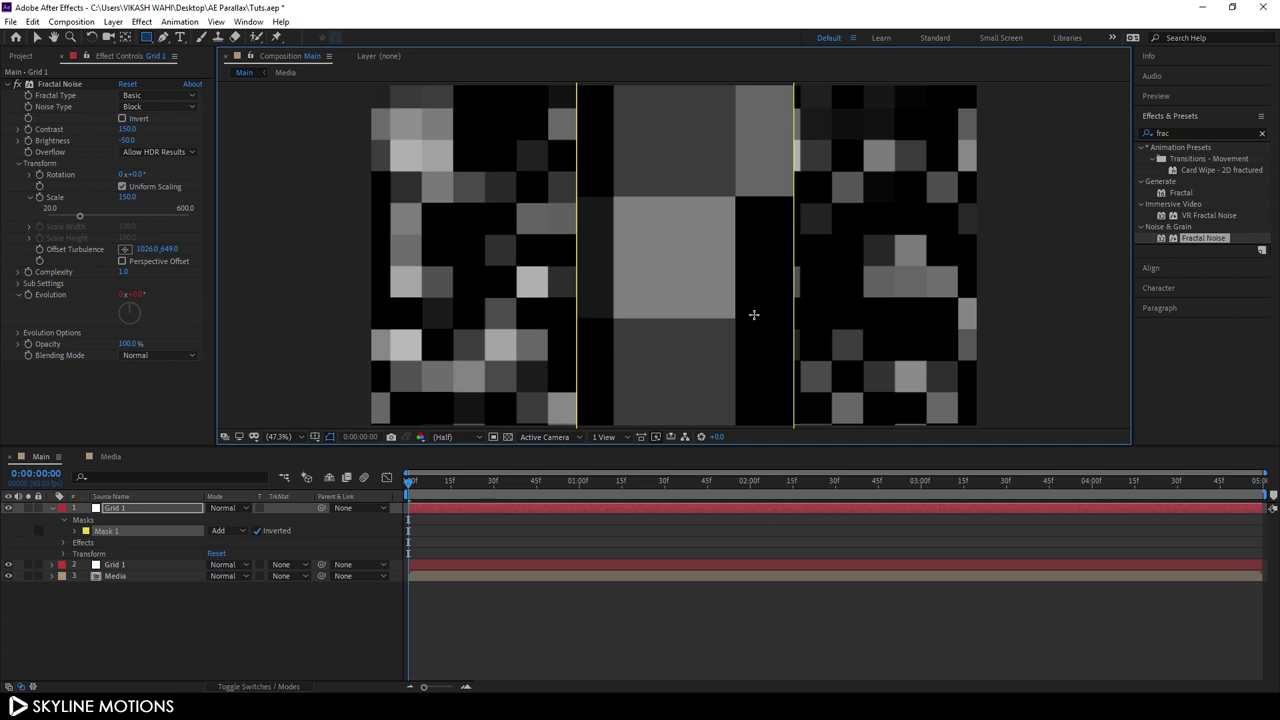
# Step: Feather Mask 1 by 250 pixels
pyautogui.click(76, 531)
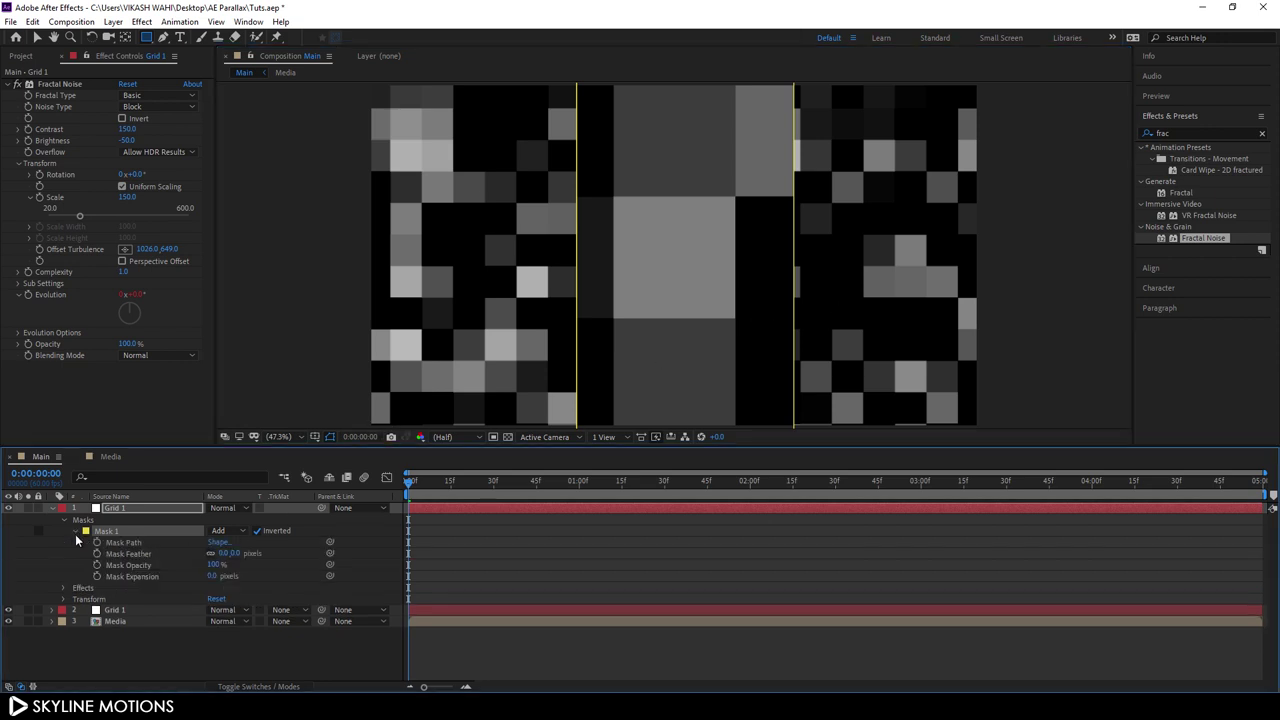
pyautogui.moveTo(229, 553); pyautogui.dragTo(430, 556)
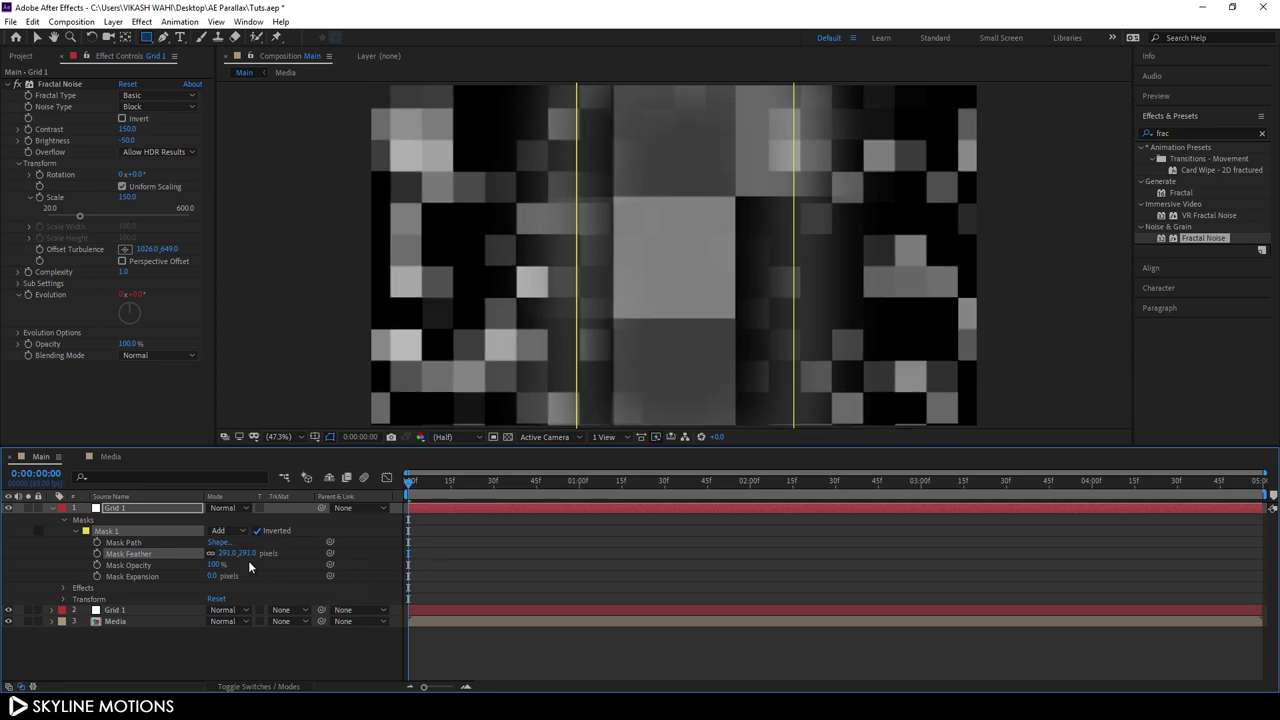
pyautogui.click(248, 553)
pyautogui.write('250')
pyautogui.press('Return')
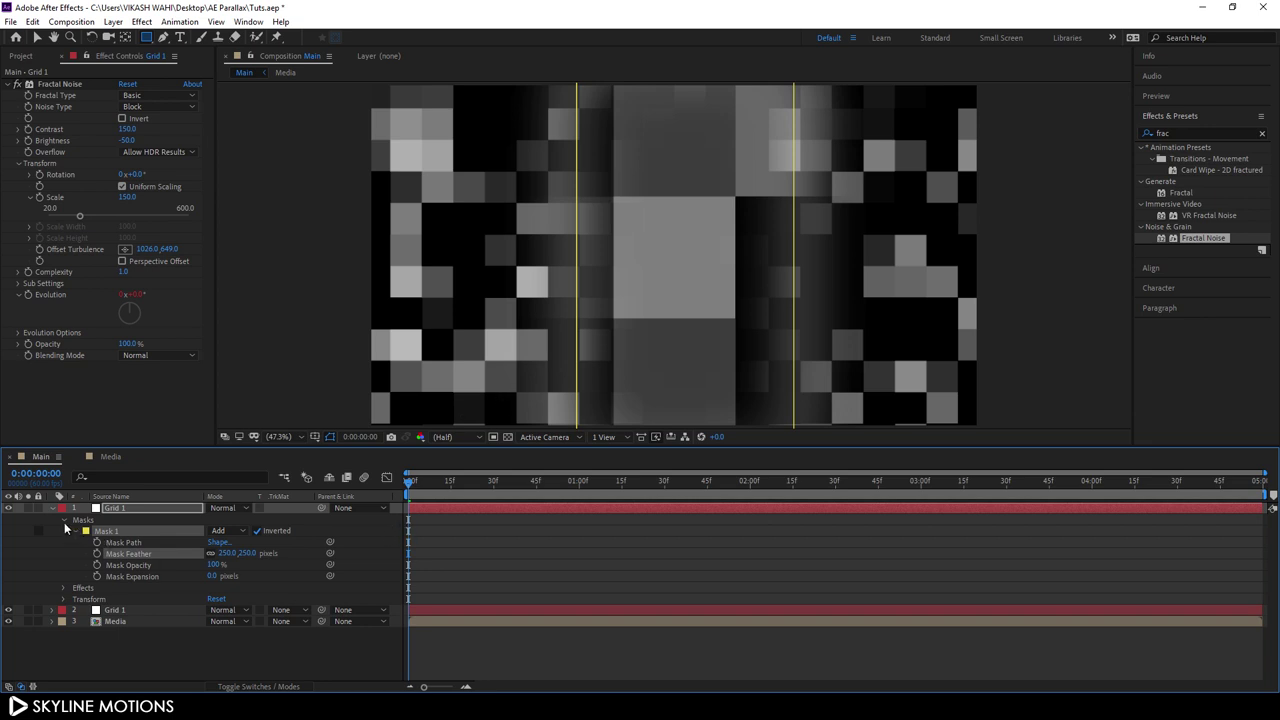
# Step: Set the top Grid 1 layer to Overlay blend mode at 20% opacity
pyautogui.click(52, 509)
pyautogui.click(110, 509)
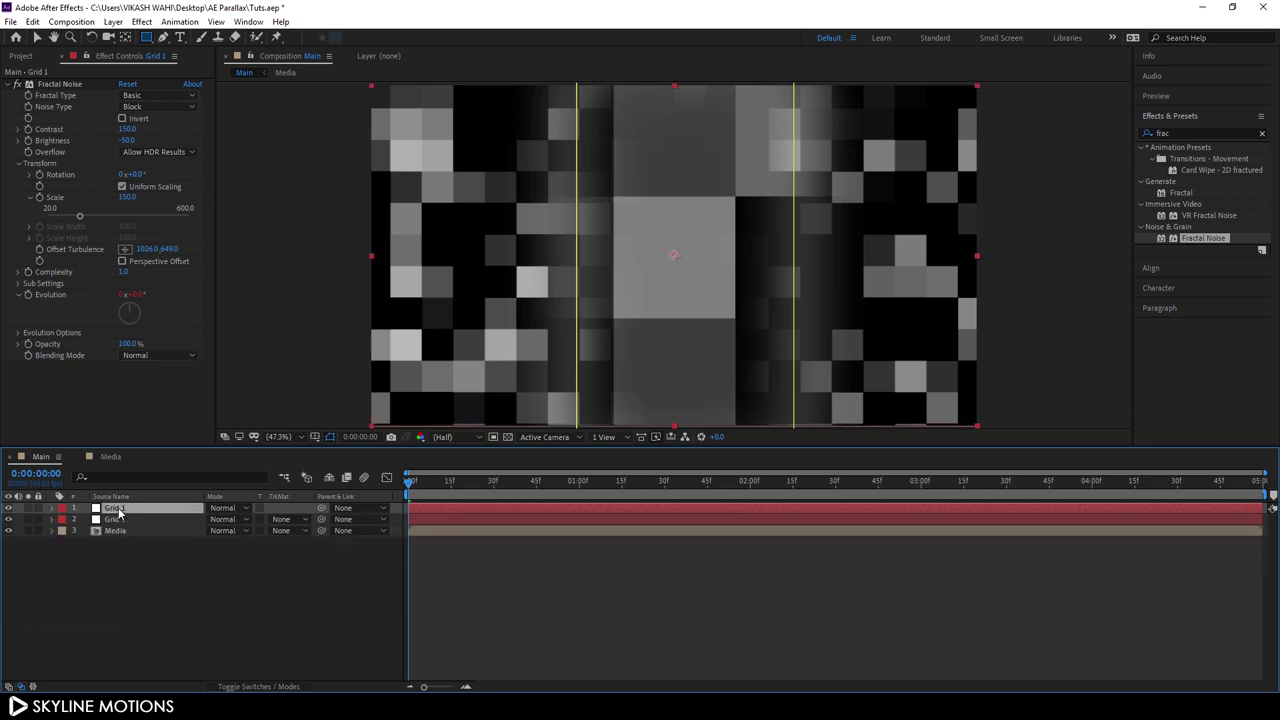
pyautogui.click(219, 510)
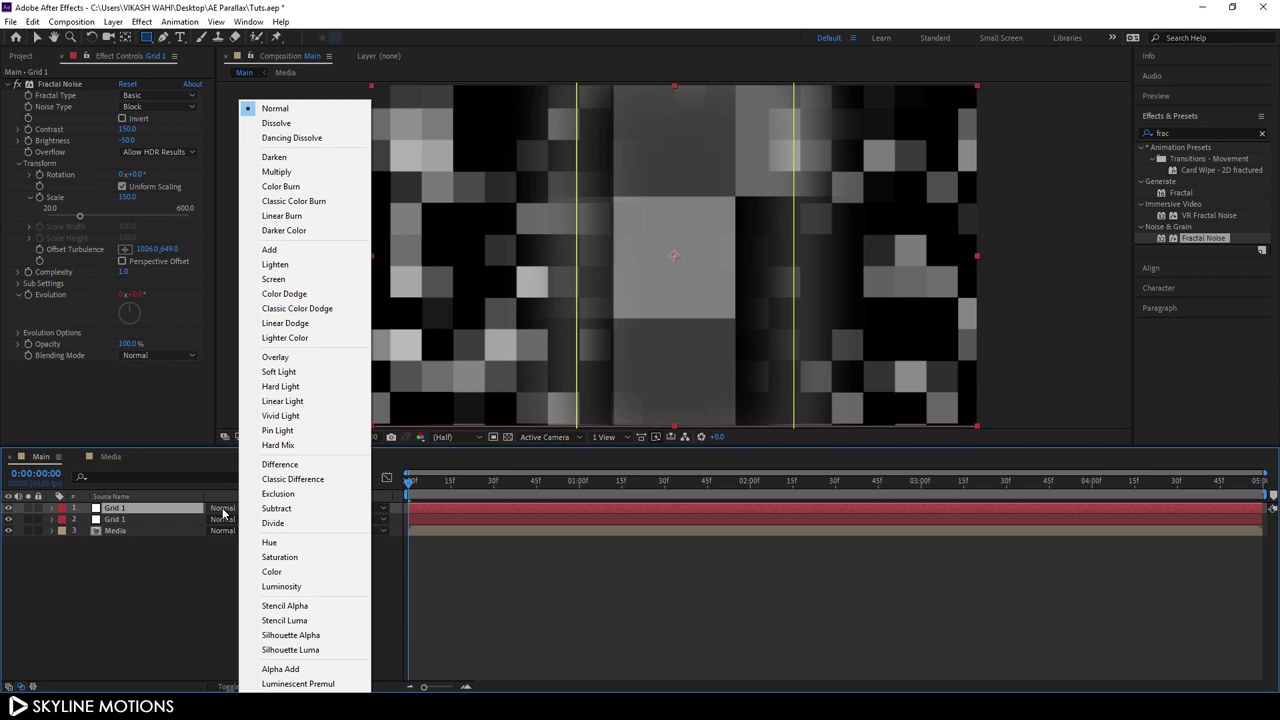
pyautogui.click(278, 358)
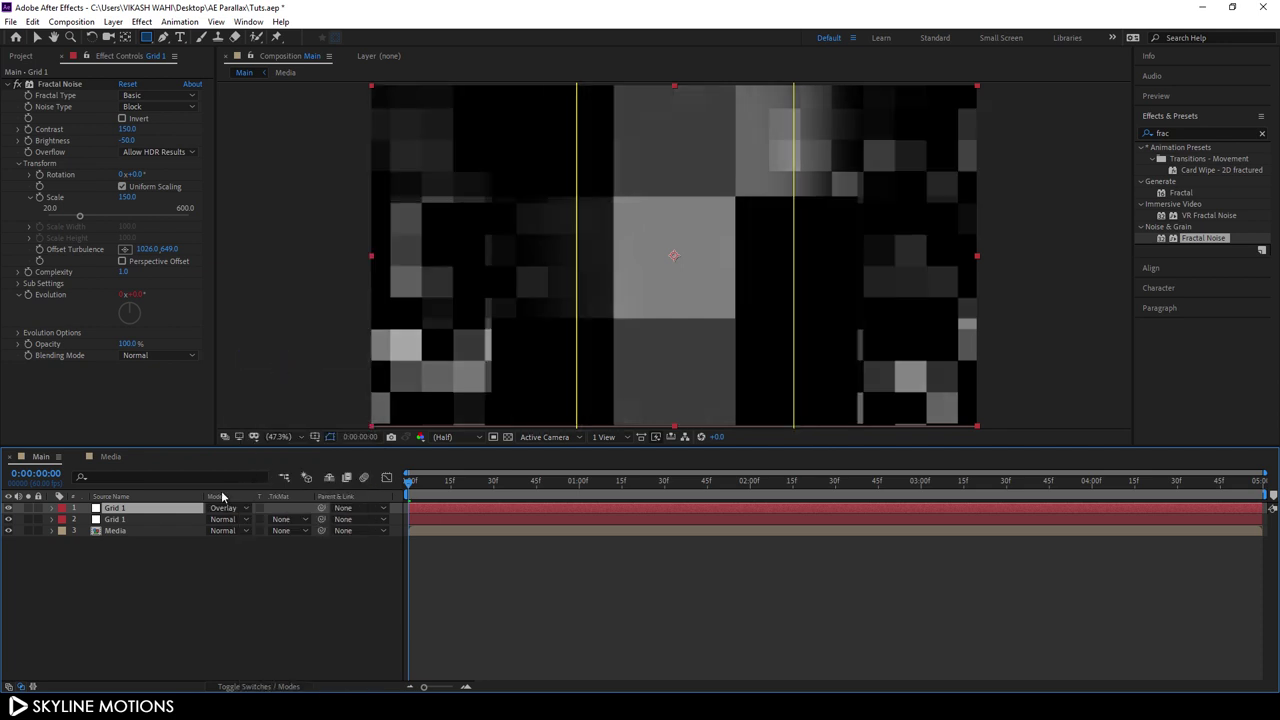
pyautogui.press('t')
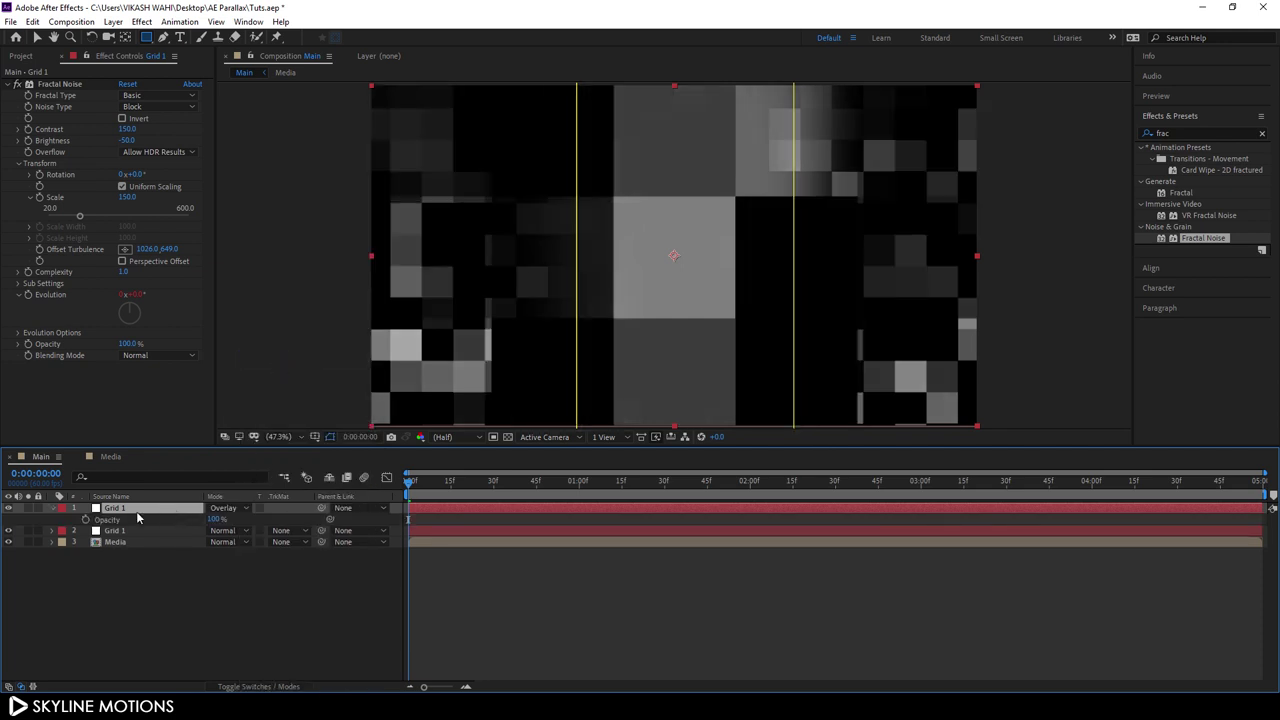
pyautogui.click(213, 520)
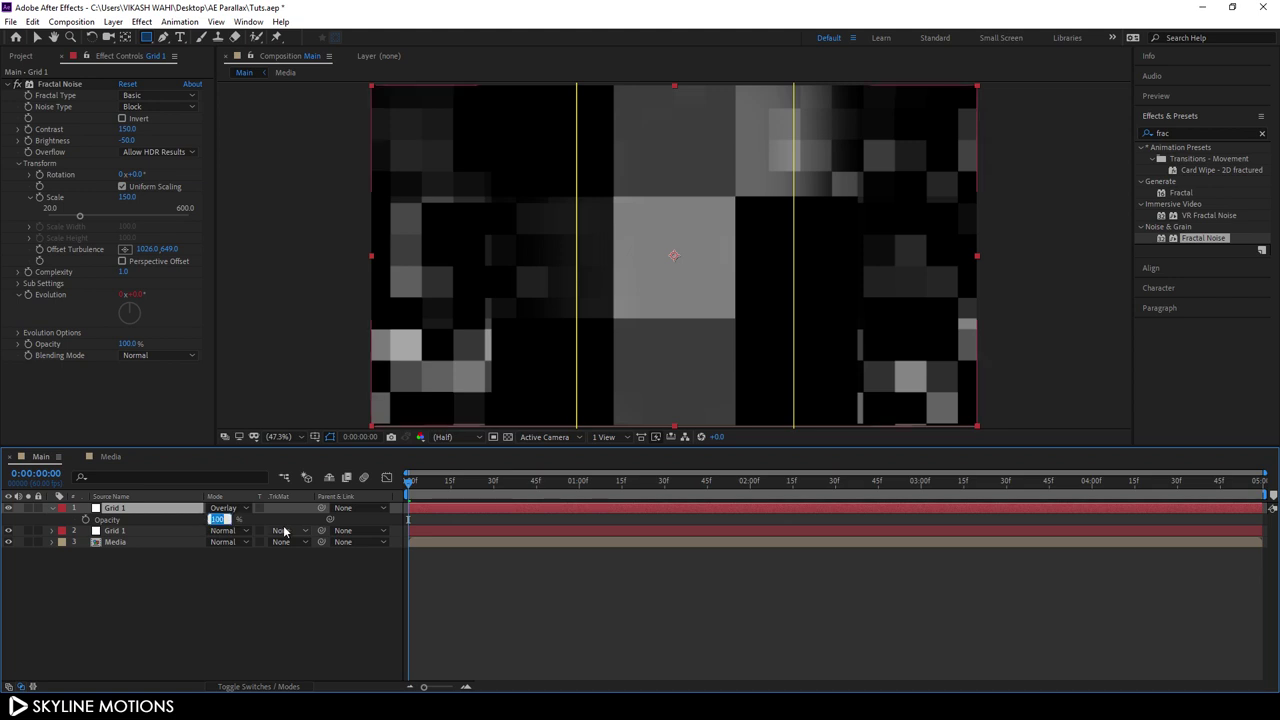
pyautogui.write('20')
pyautogui.press('Return')
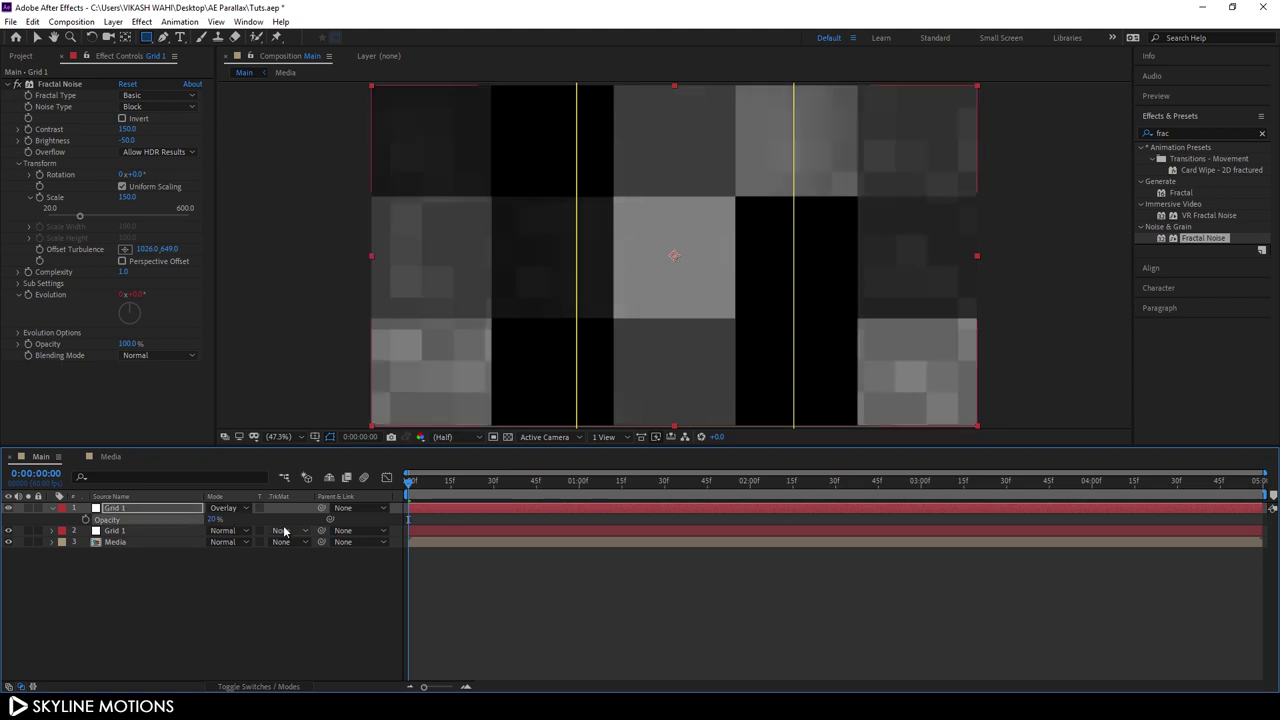
# Step: Give the second Grid 1 layer Overlay mode and 20% opacity, then preview the result
pyautogui.click(118, 531)
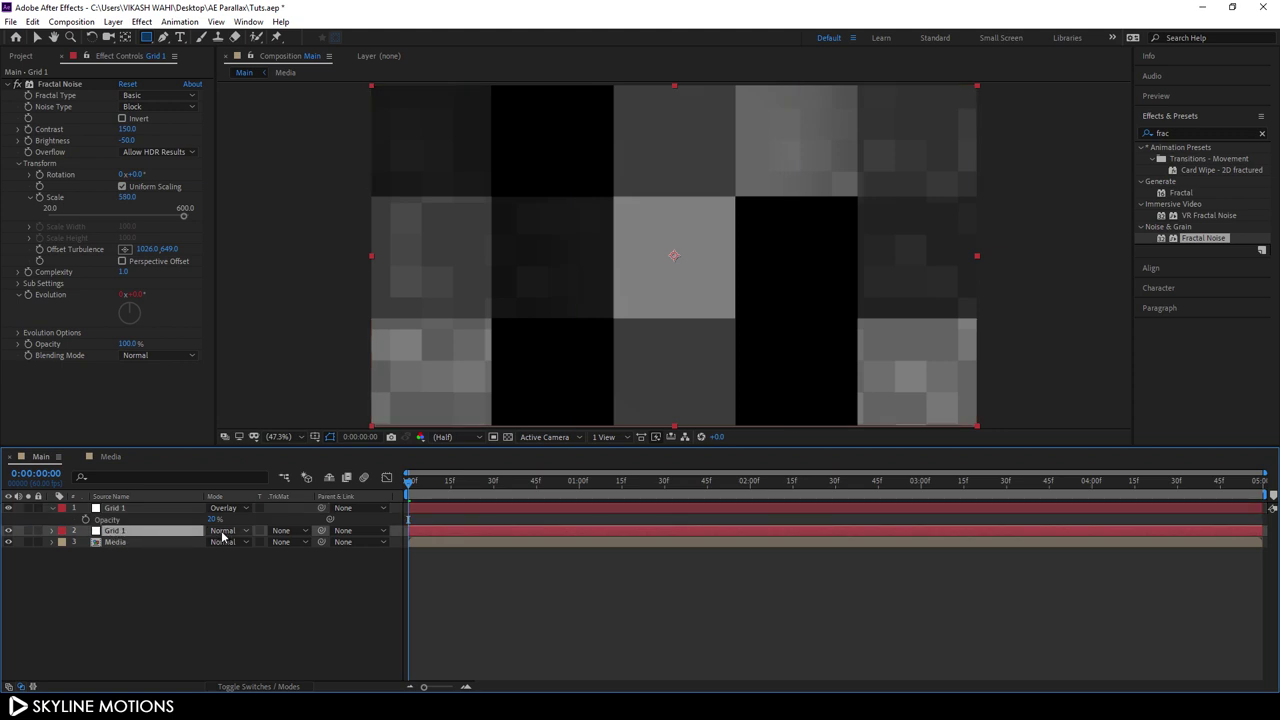
pyautogui.click(224, 535)
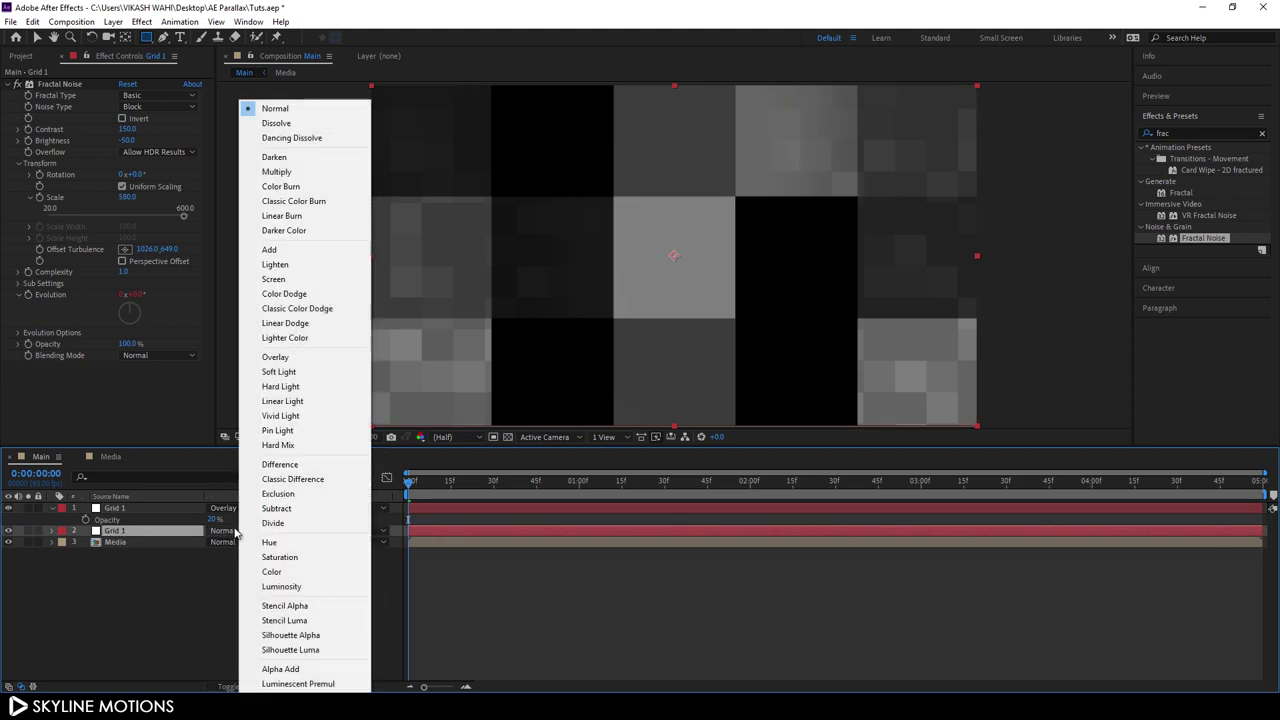
pyautogui.click(258, 358)
pyautogui.press('t')
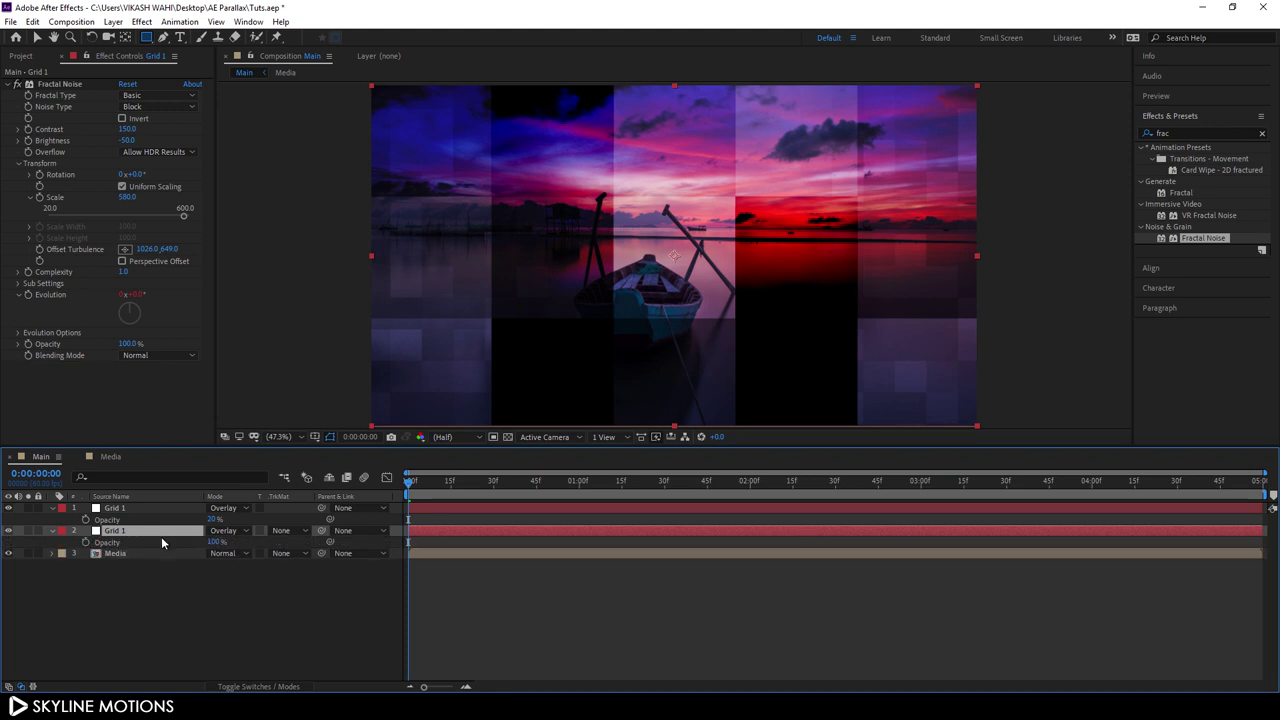
pyautogui.click(213, 541)
pyautogui.write('20')
pyautogui.press('Return')
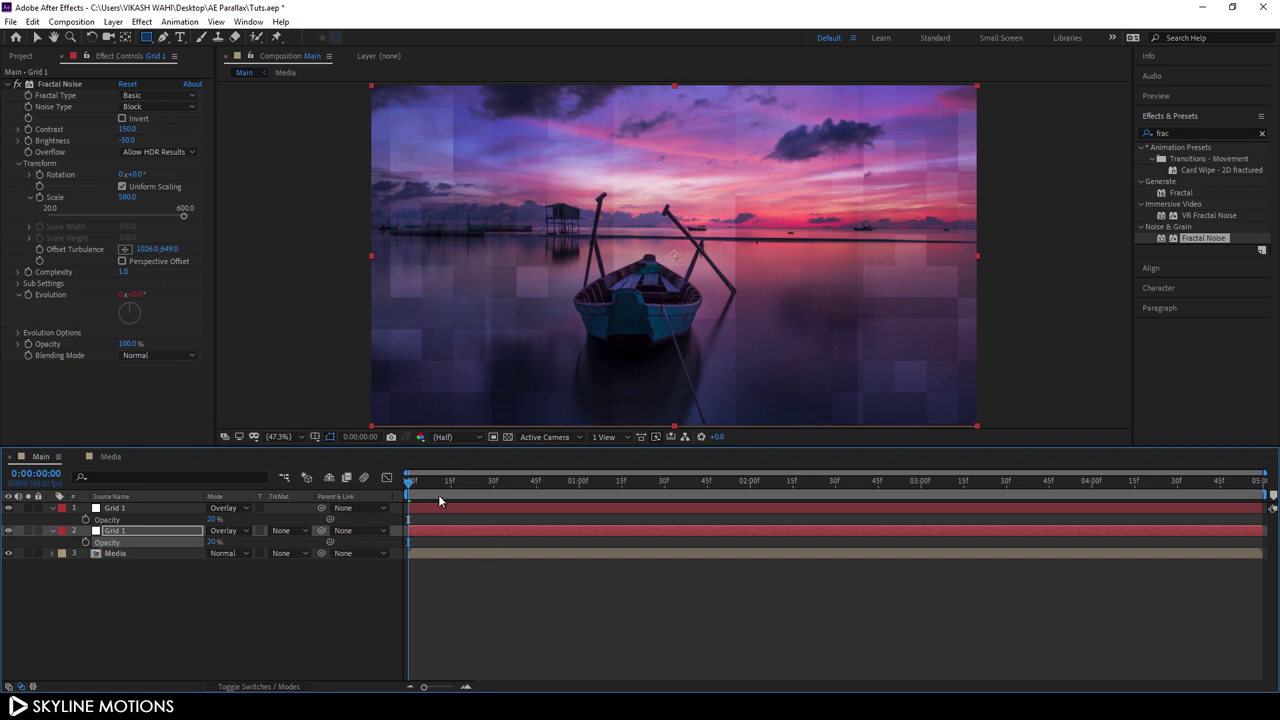
pyautogui.moveTo(438, 500); pyautogui.dragTo(320, 515)
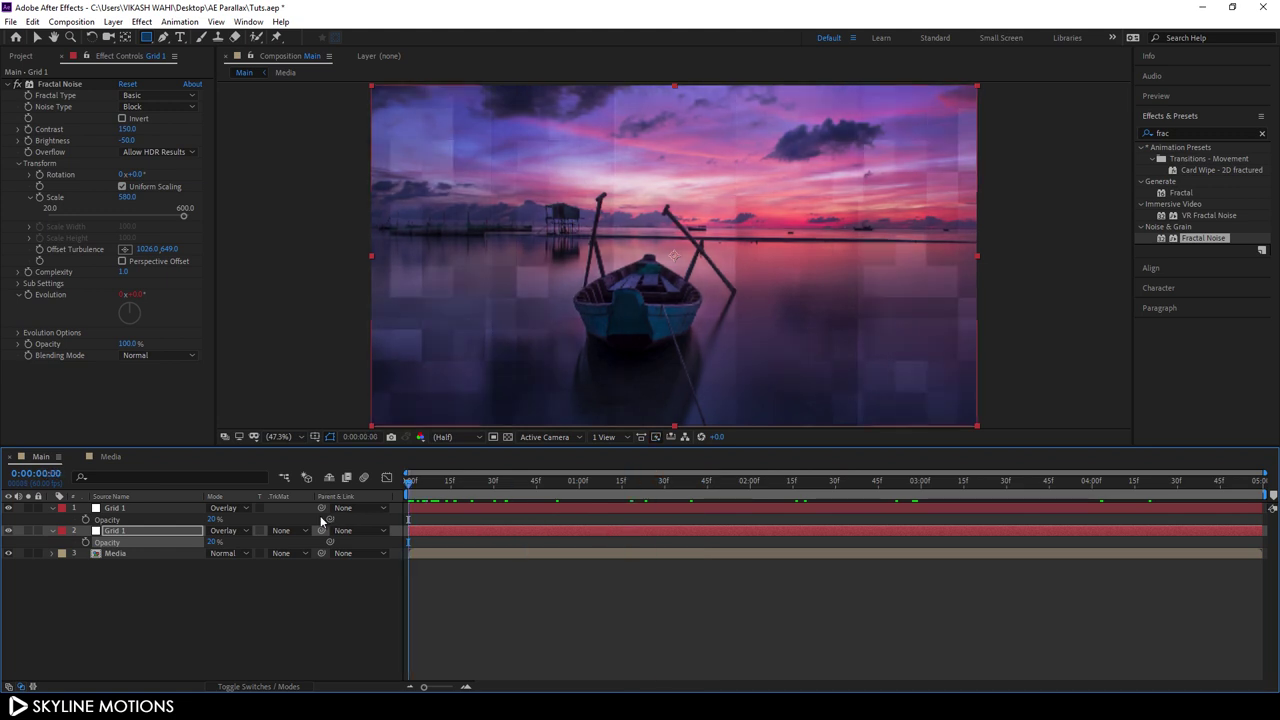
pyautogui.click(51, 530)
pyautogui.click(51, 508)
pyautogui.click(112, 565)
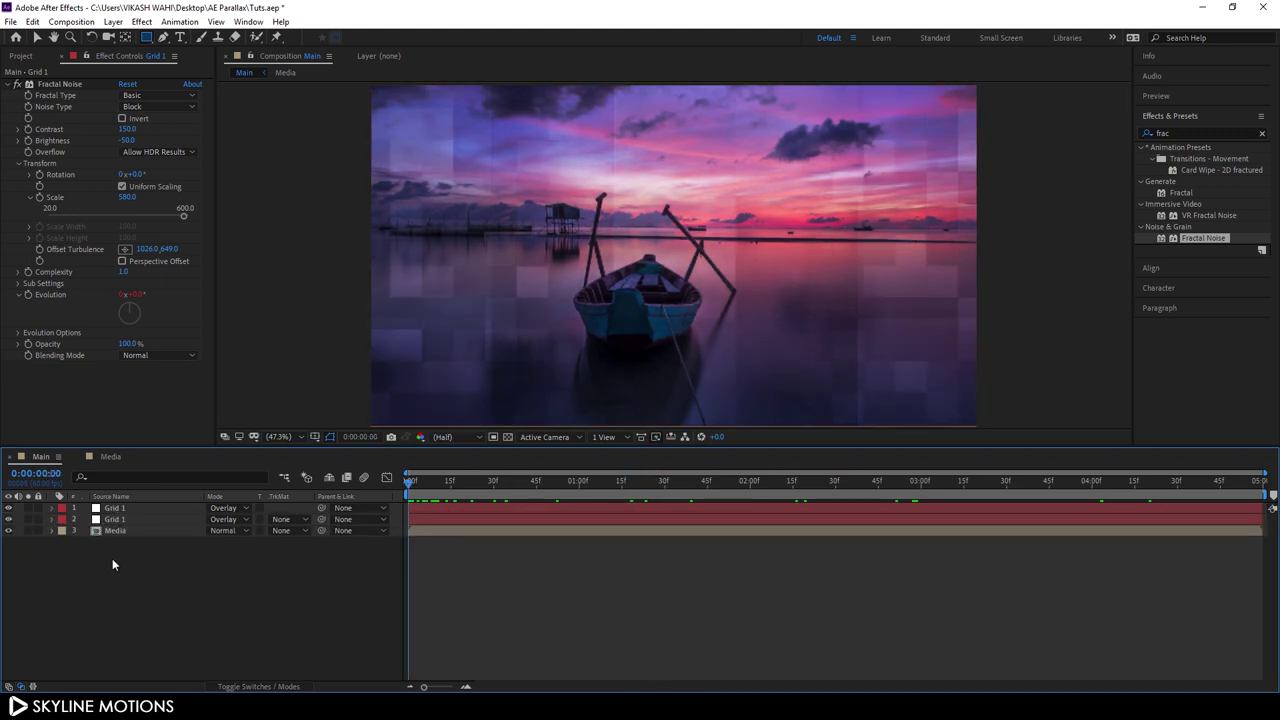
# Step: Pre-compose all three layers into a new composition named Source
pyautogui.moveTo(112, 565); pyautogui.dragTo(143, 510)
pyautogui.rightClick(152, 528)
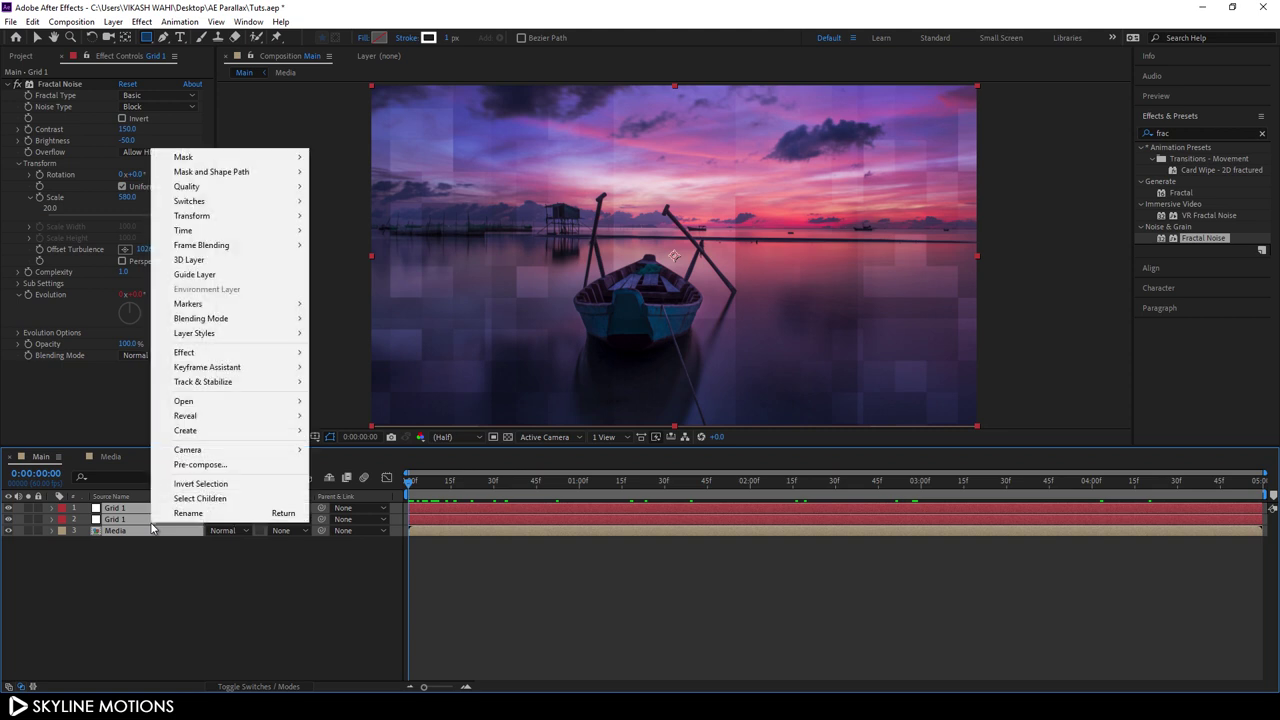
pyautogui.click(200, 464)
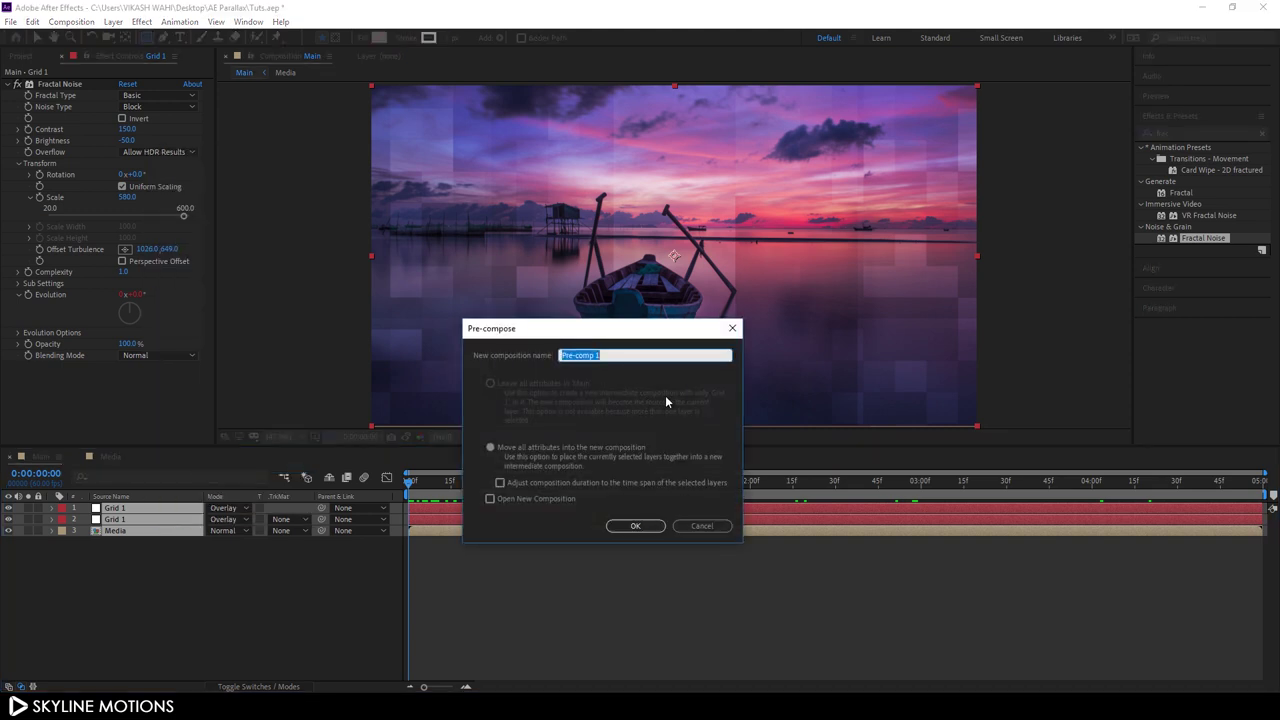
pyautogui.write('Source')
pyautogui.click(632, 526)
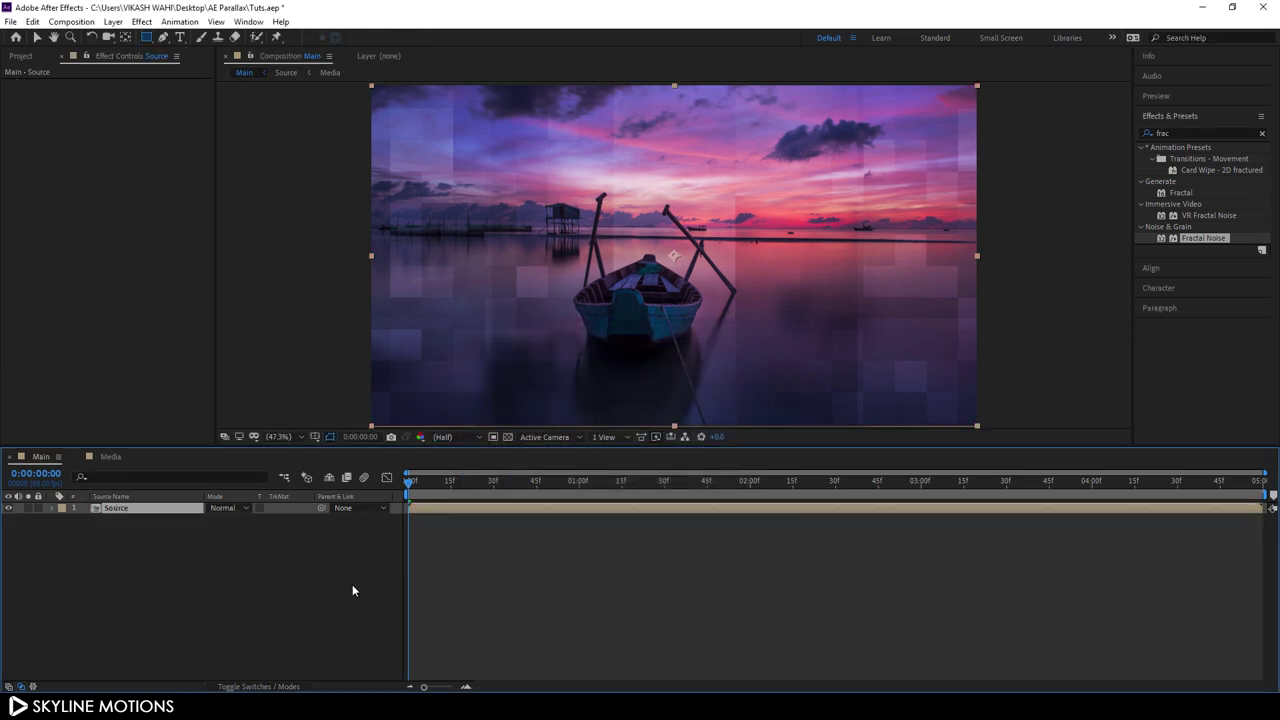
# Step: Rename the Source layer to Source 1 and duplicate it with Ctrl+D
pyautogui.rightClick(136, 509)
pyautogui.click(168, 506)
pyautogui.click(157, 508)
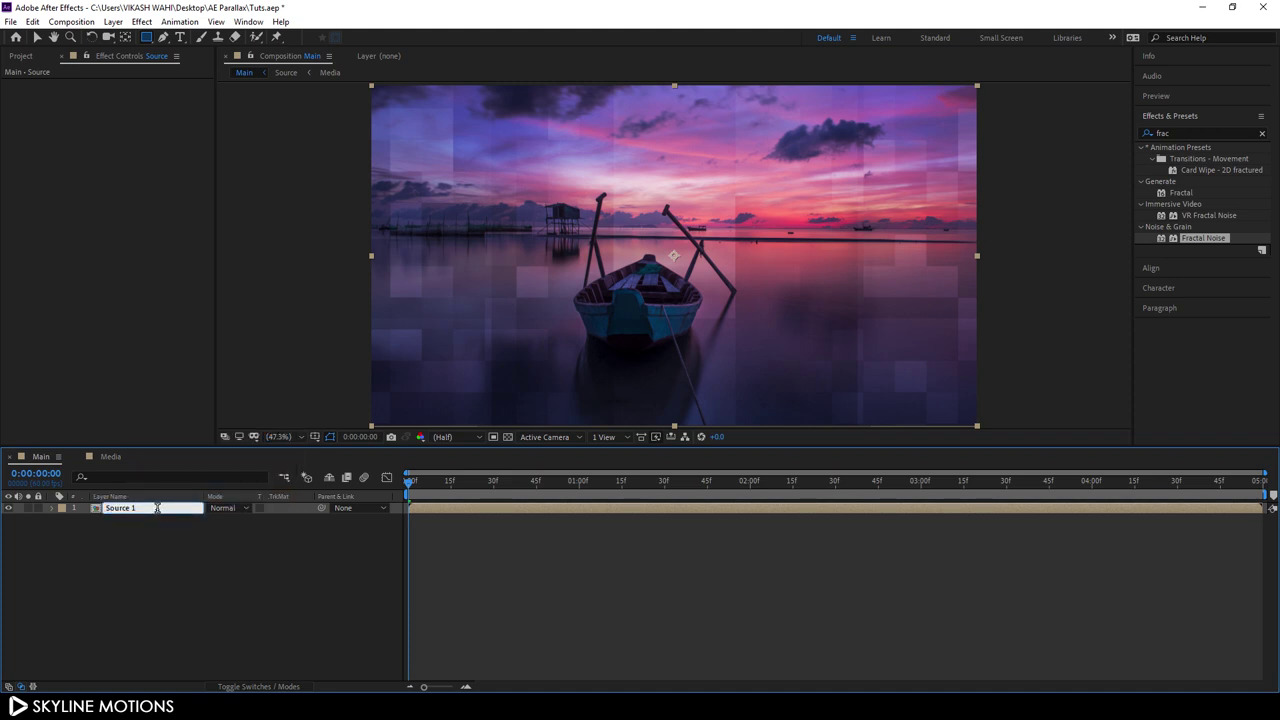
pyautogui.press('Return')
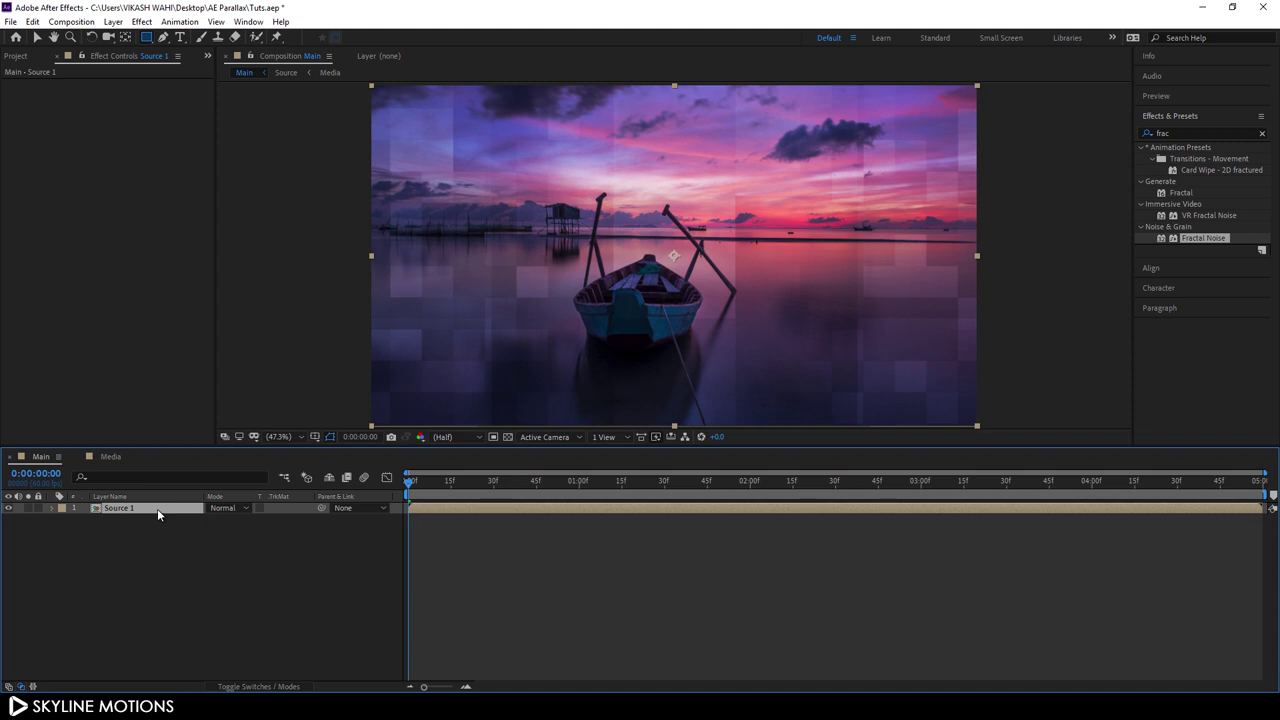
pyautogui.hotkey('ctrl', 'd')
pyautogui.hotkey('ctrl', 'd')
pyautogui.hotkey('ctrl', 'd')
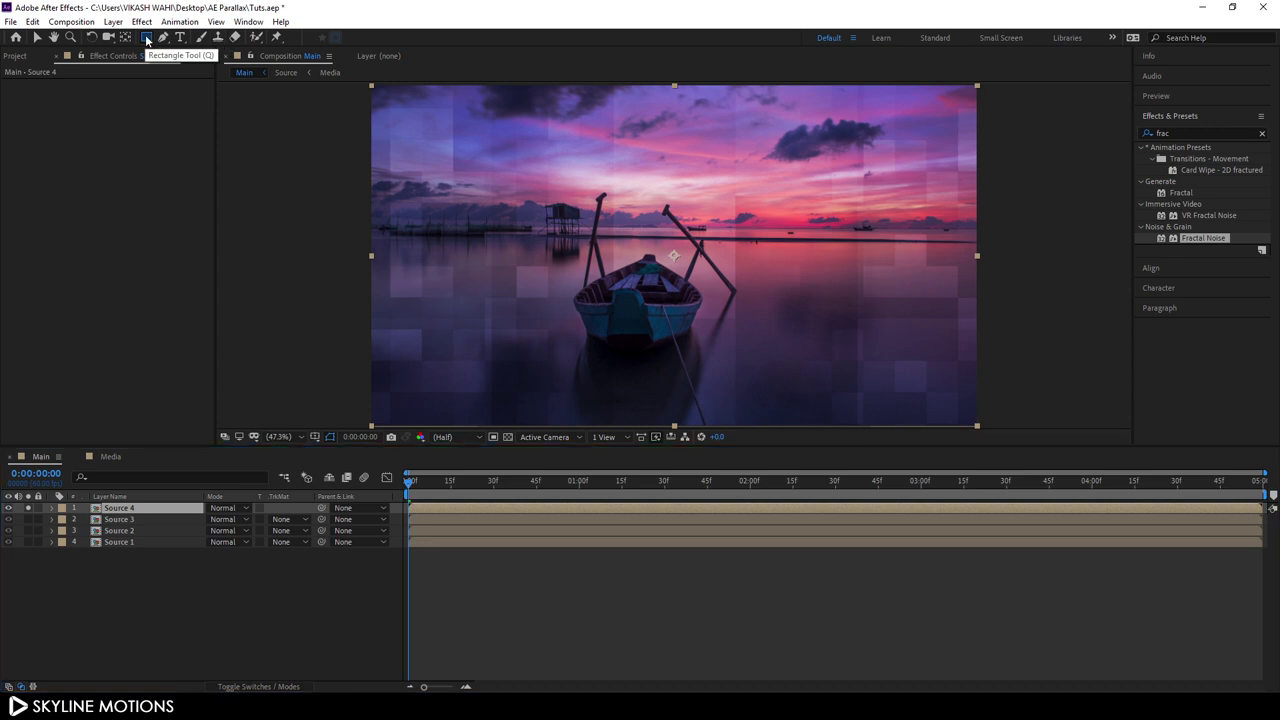
# Step: Mask Source 4 to the upper-right part of the frame and soloed Source 3 to the lower-left
pyautogui.moveTo(612, 84)
pyautogui.mouseDown()
pyautogui.moveTo(731, 186)
pyautogui.moveTo(1028, 205)
pyautogui.mouseUp()
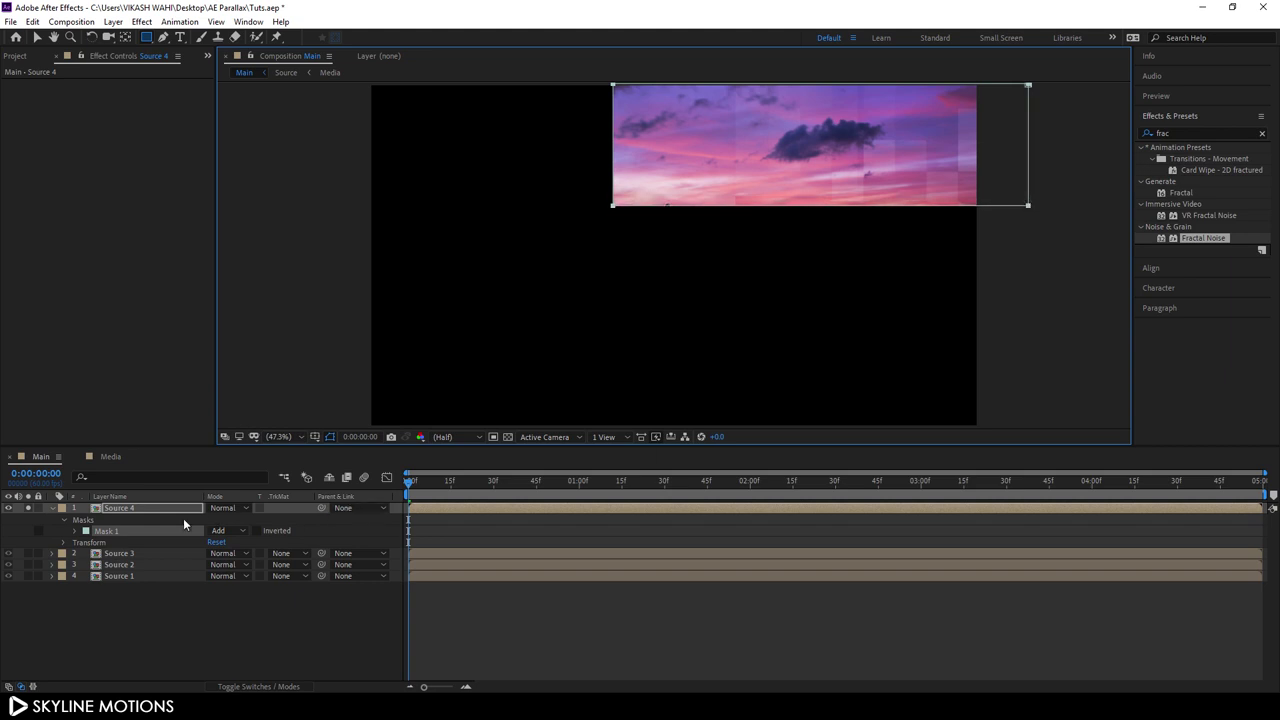
pyautogui.click(122, 556)
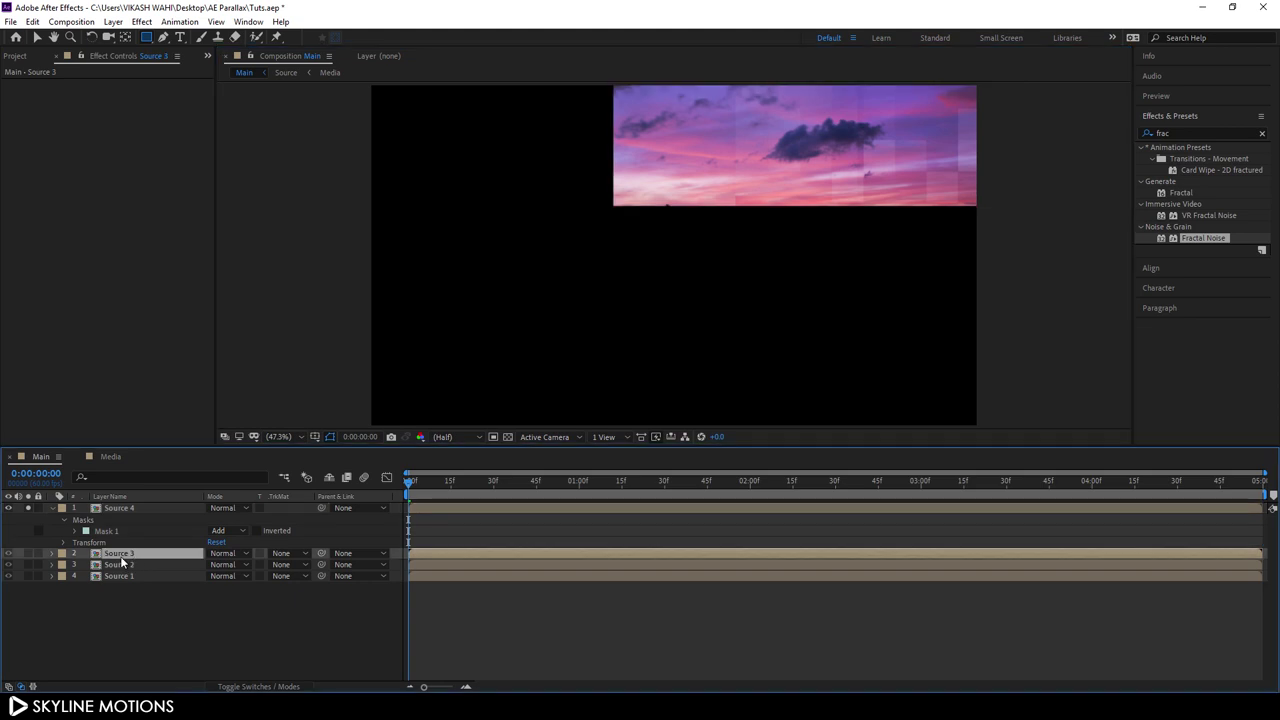
pyautogui.click(28, 555)
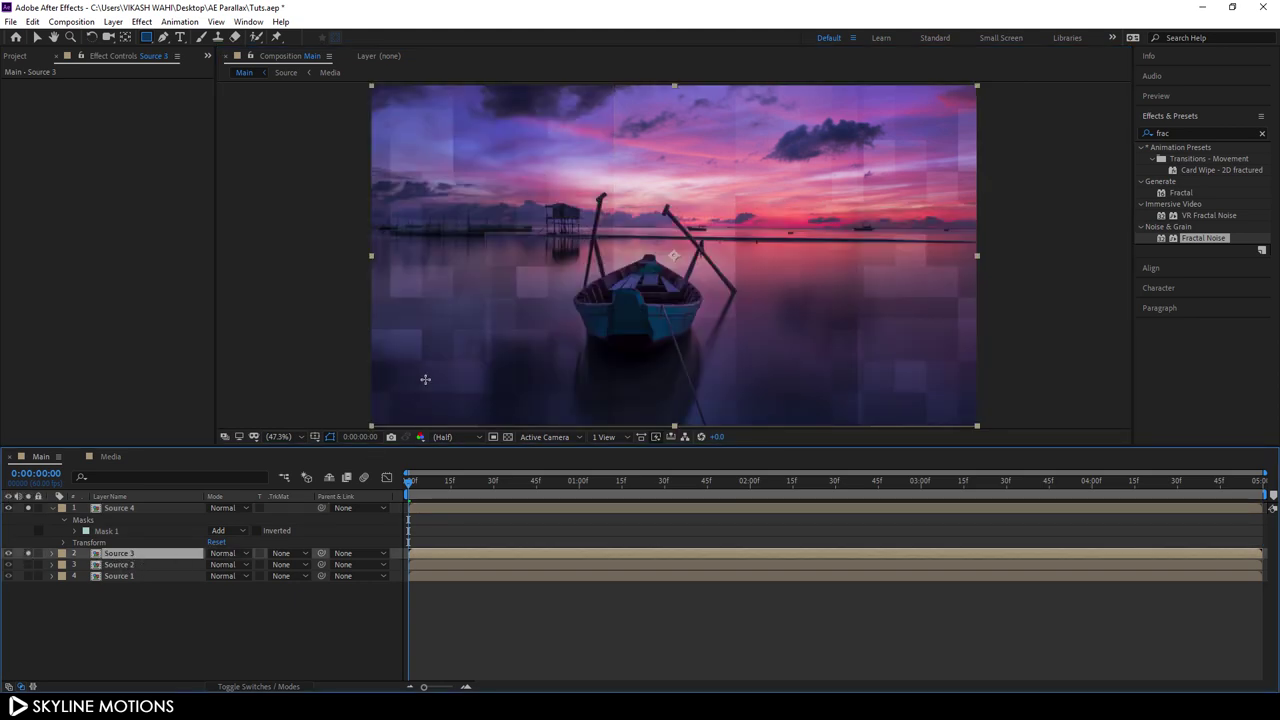
pyautogui.moveTo(357, 308)
pyautogui.mouseDown()
pyautogui.moveTo(695, 428)
pyautogui.moveTo(751, 433)
pyautogui.moveTo(569, 414)
pyautogui.moveTo(753, 436)
pyautogui.mouseUp()
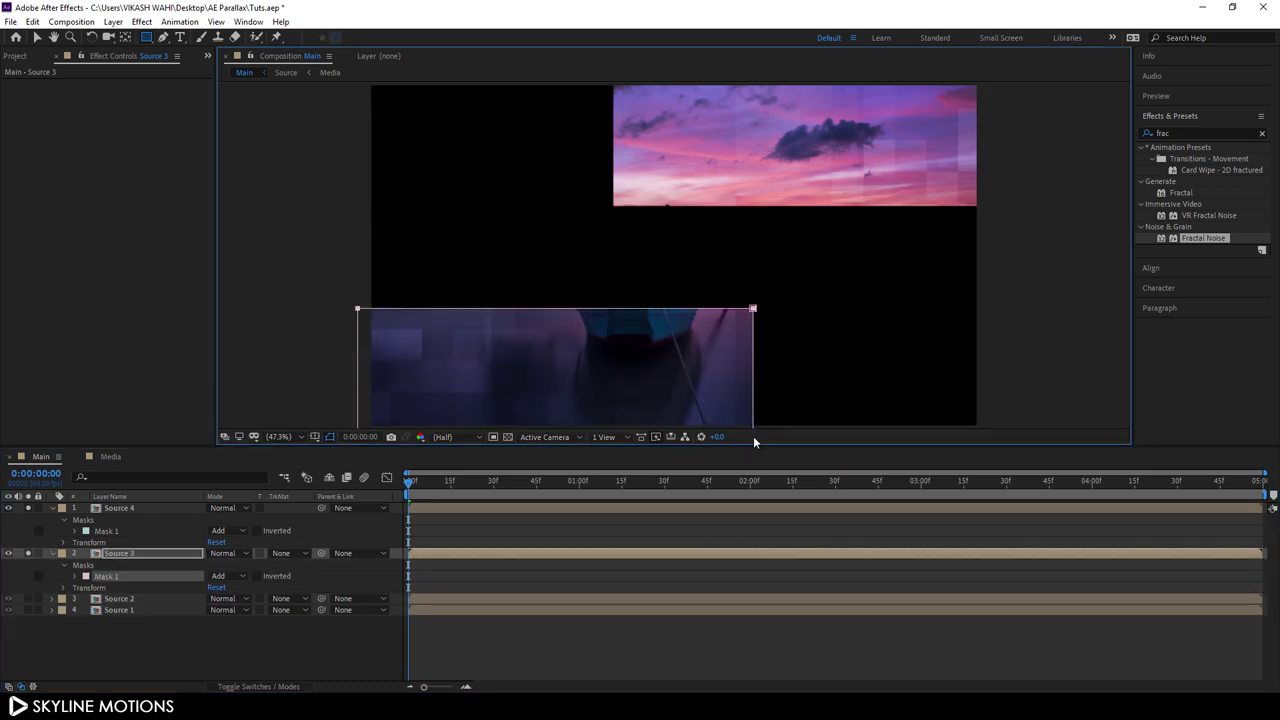
# Step: Solo and mask Source 2 to the centre-right area and Source 1 to the upper-left
pyautogui.click(119, 600)
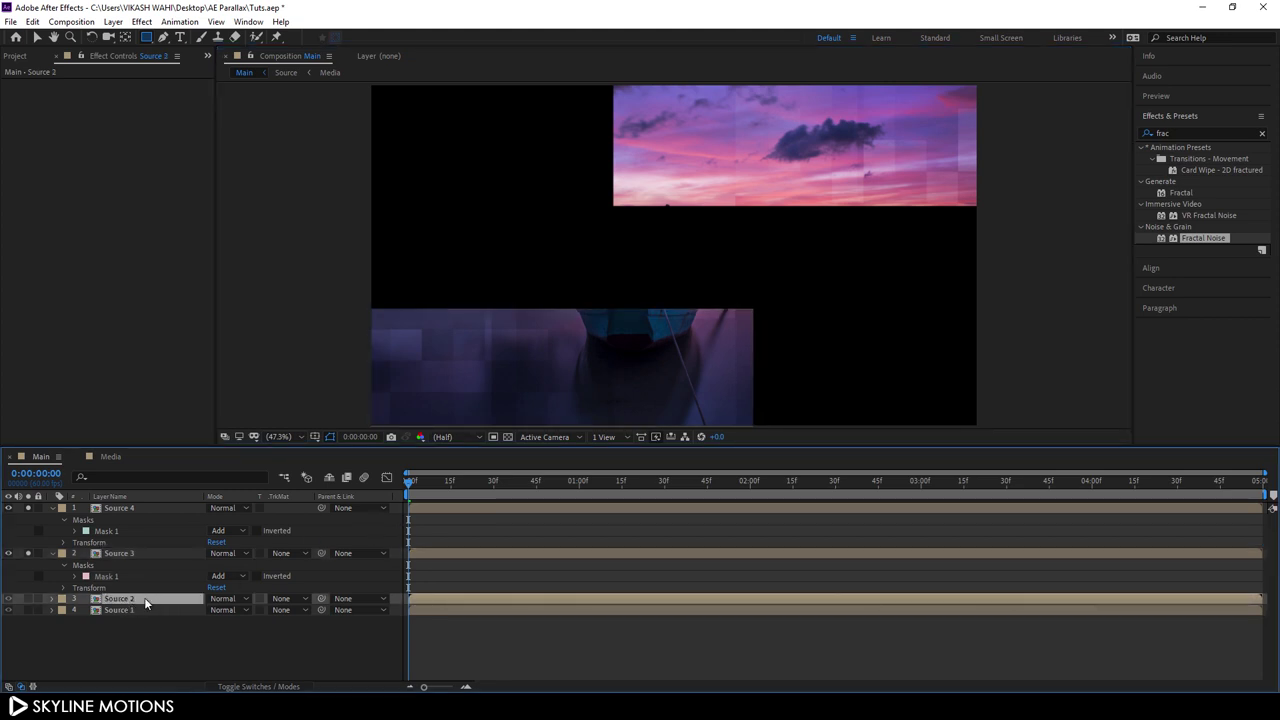
pyautogui.click(28, 599)
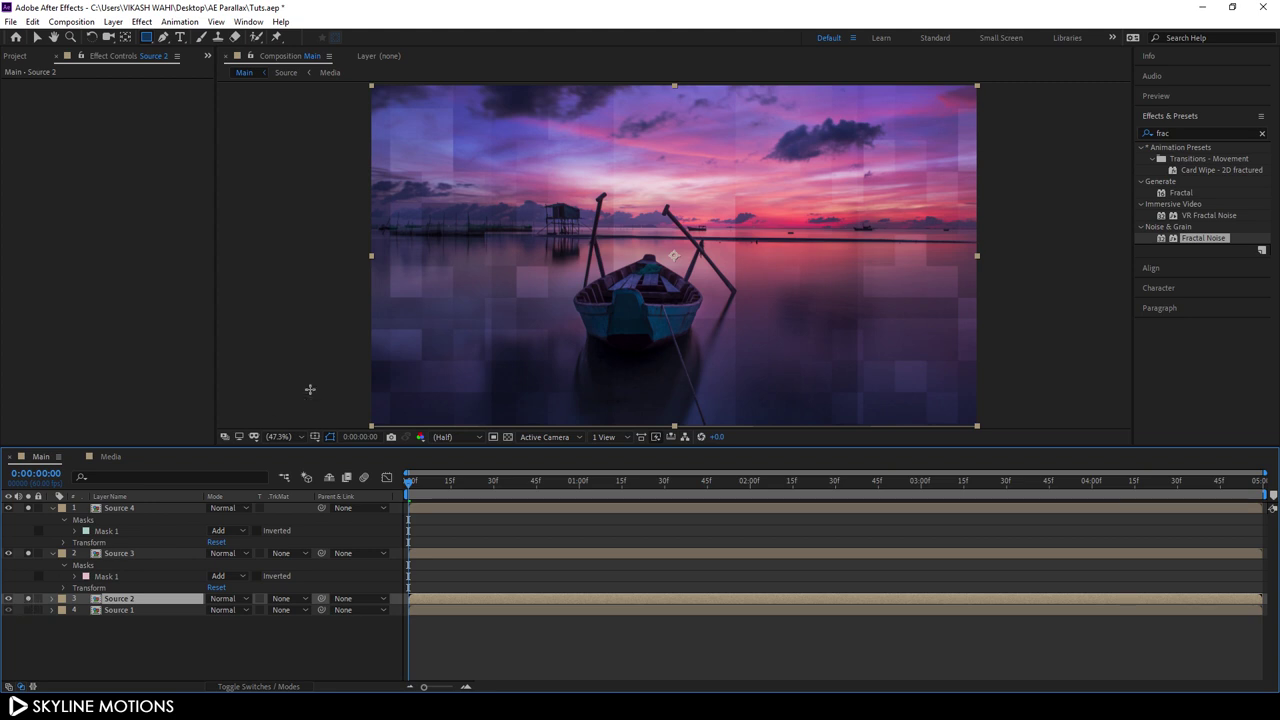
pyautogui.moveTo(501, 150); pyautogui.dragTo(1000, 437)
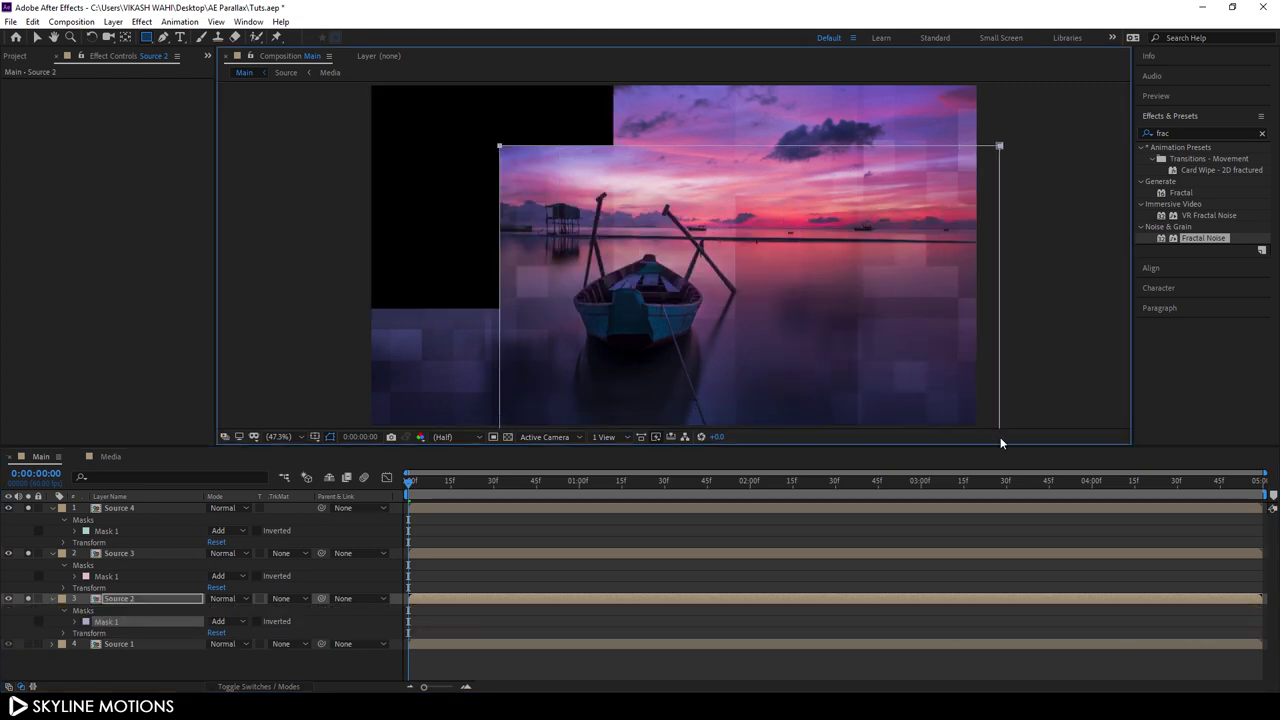
pyautogui.click(28, 644)
pyautogui.click(118, 644)
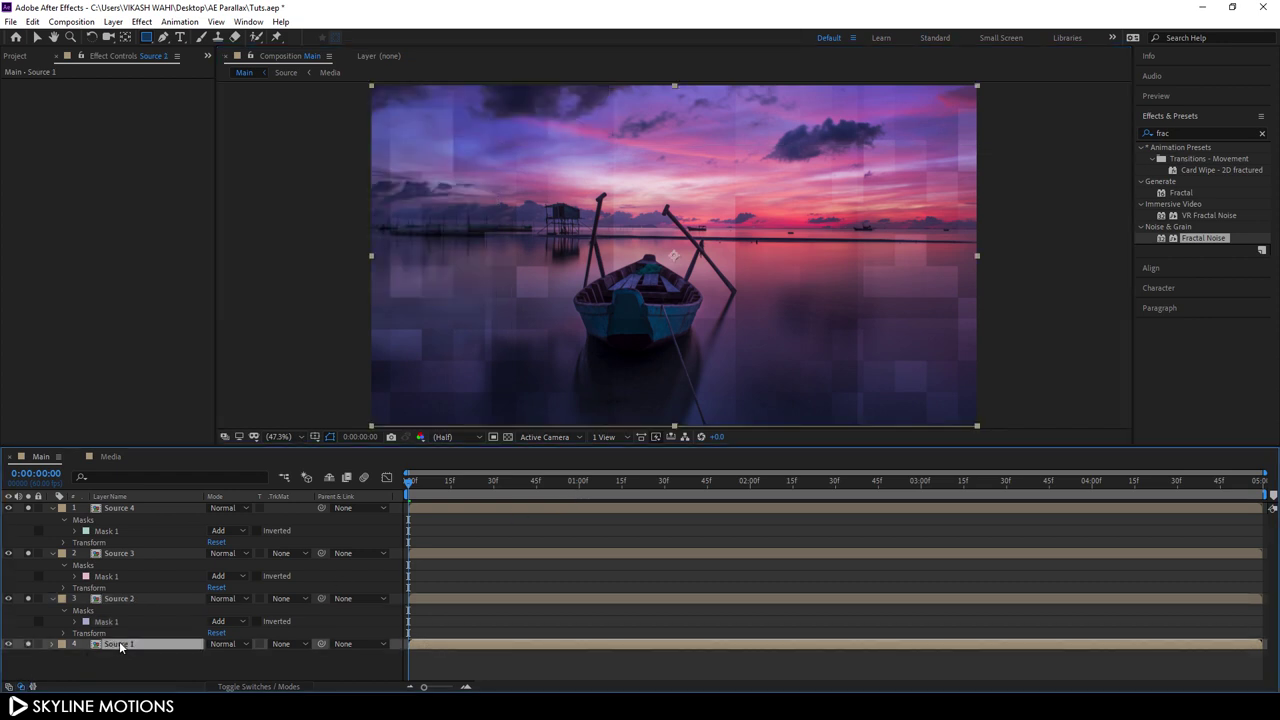
pyautogui.moveTo(355, 86); pyautogui.dragTo(808, 344)
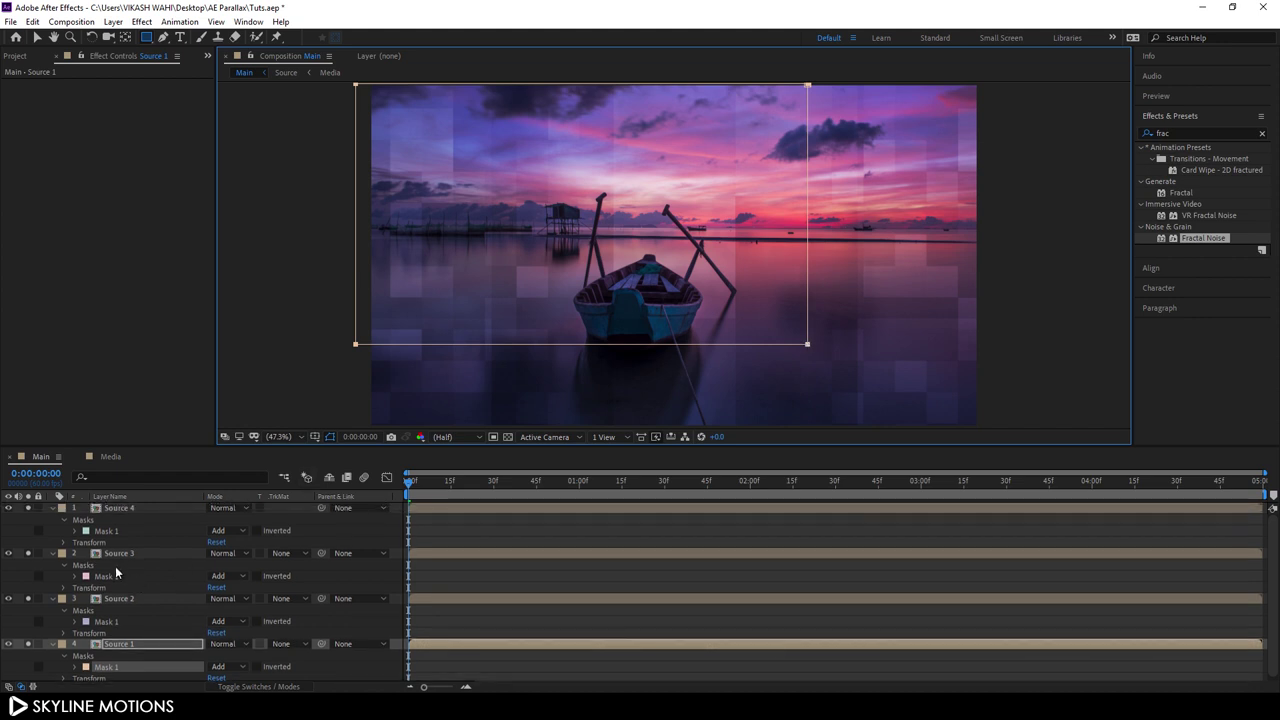
# Step: Collapse all four Source layers and unsolo them so the full frame shows
pyautogui.click(51, 508)
pyautogui.click(52, 519)
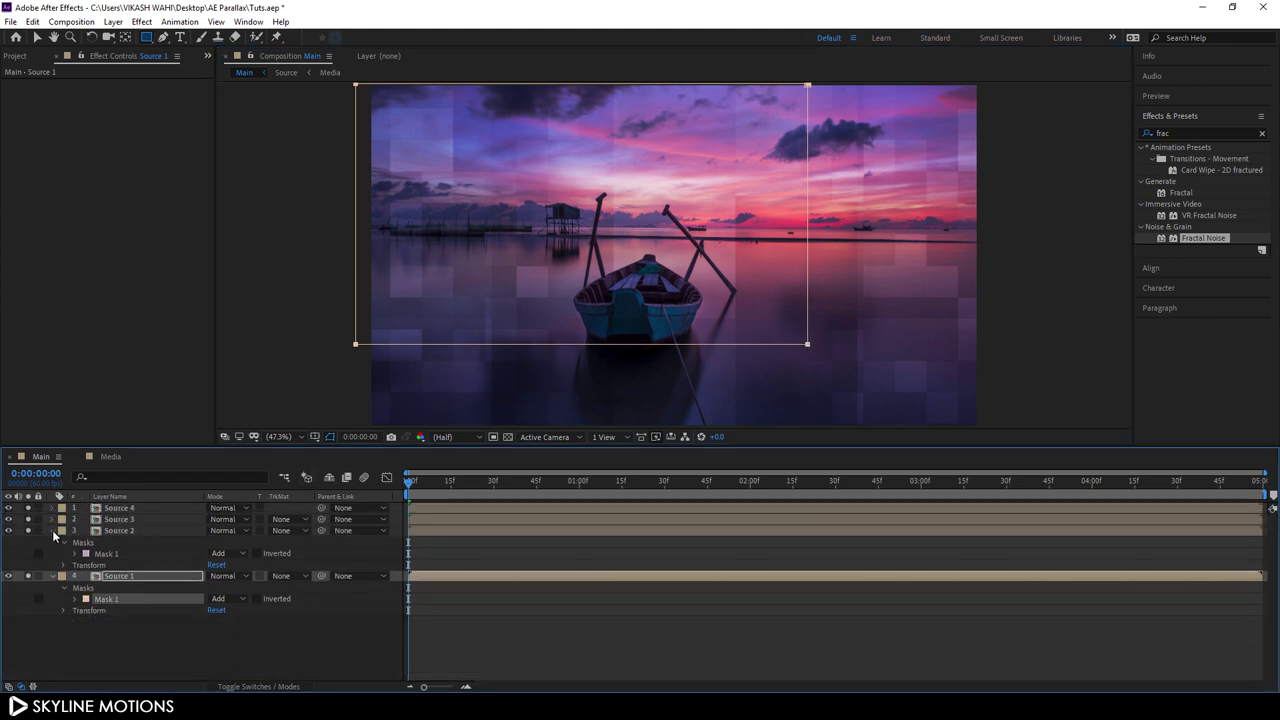
pyautogui.click(52, 530)
pyautogui.click(52, 542)
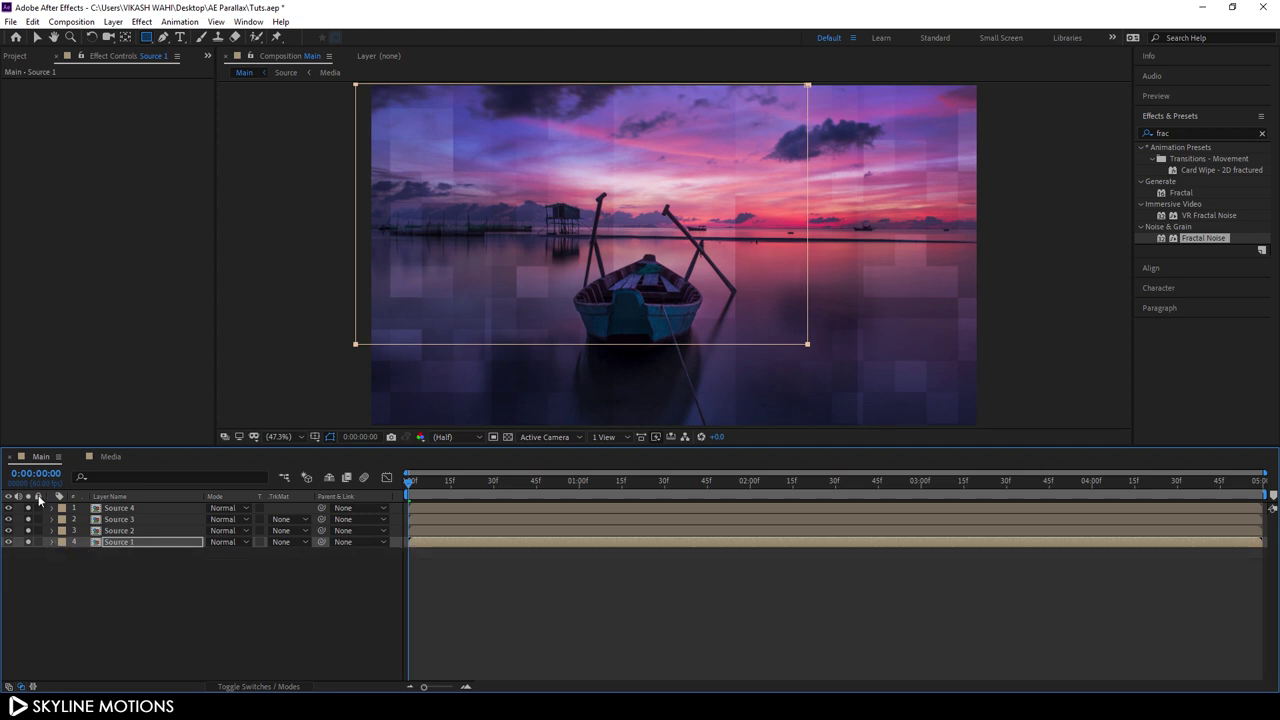
pyautogui.click(148, 569)
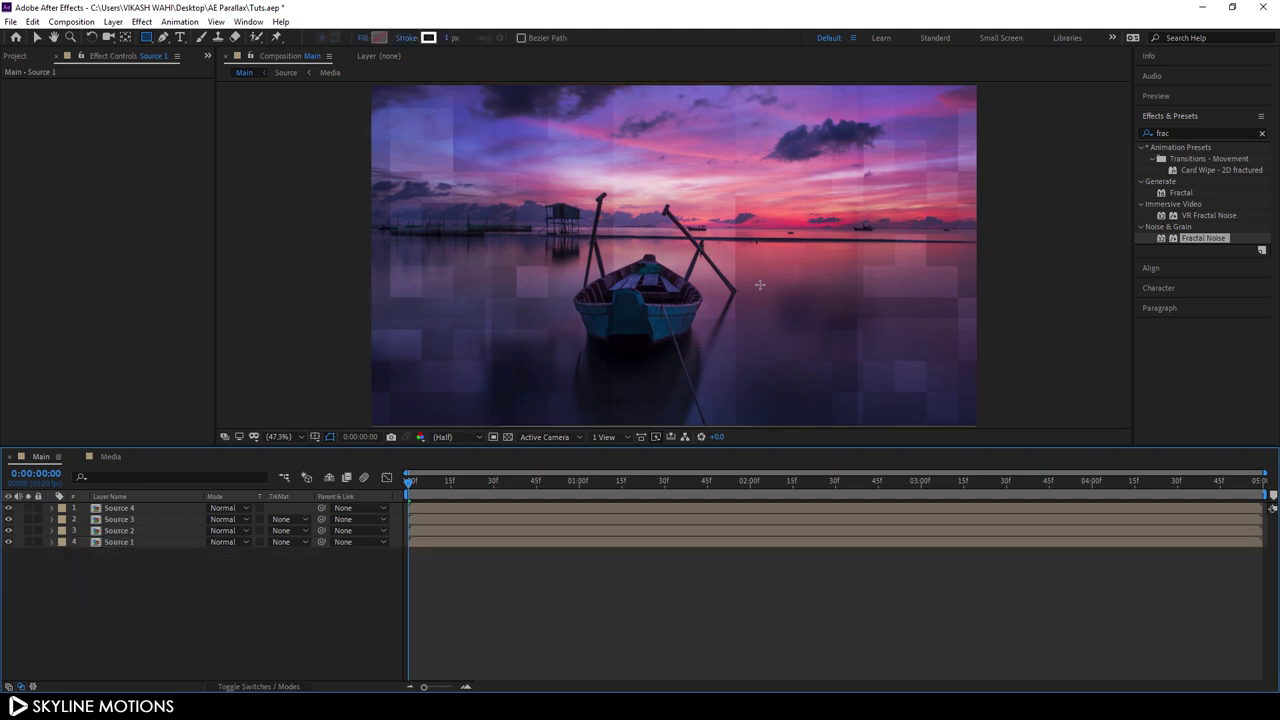
# Step: Apply the Drop Shadow effect to the Source 4 layer
pyautogui.click(1262, 133)
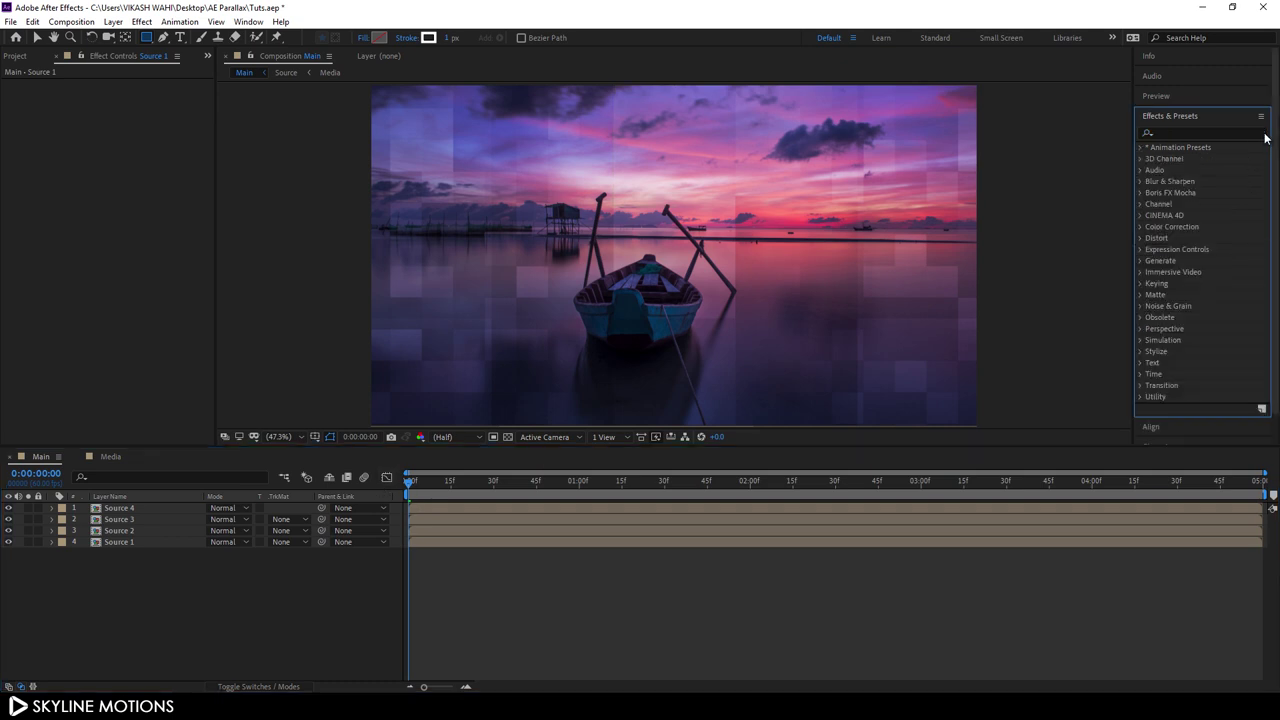
pyautogui.click(1195, 133)
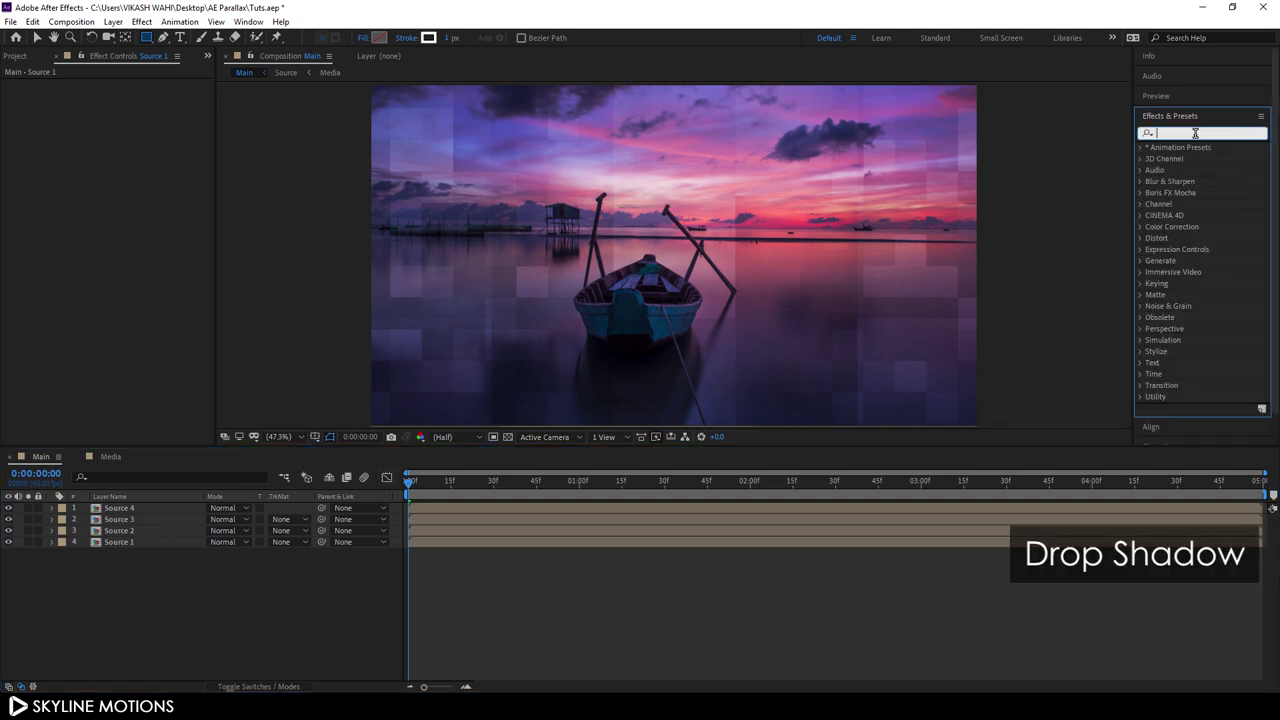
pyautogui.write('drop')
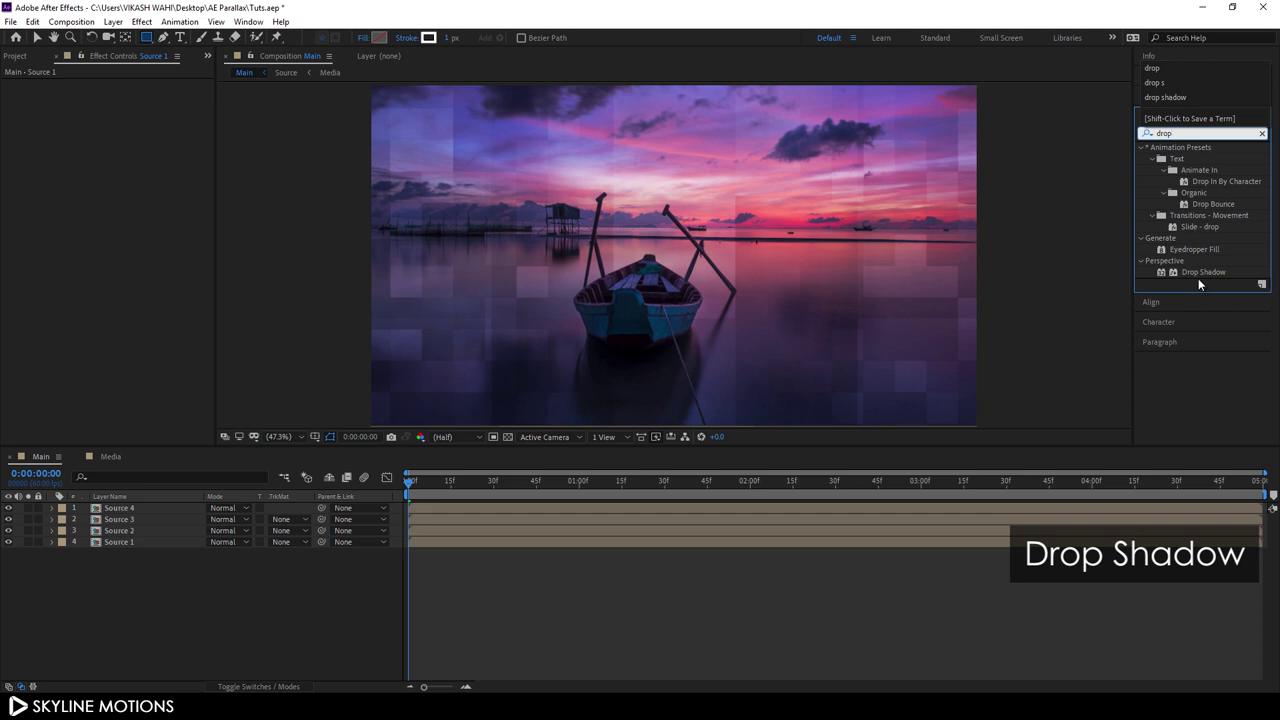
pyautogui.moveTo(1200, 273); pyautogui.dragTo(133, 510)
pyautogui.press('v')
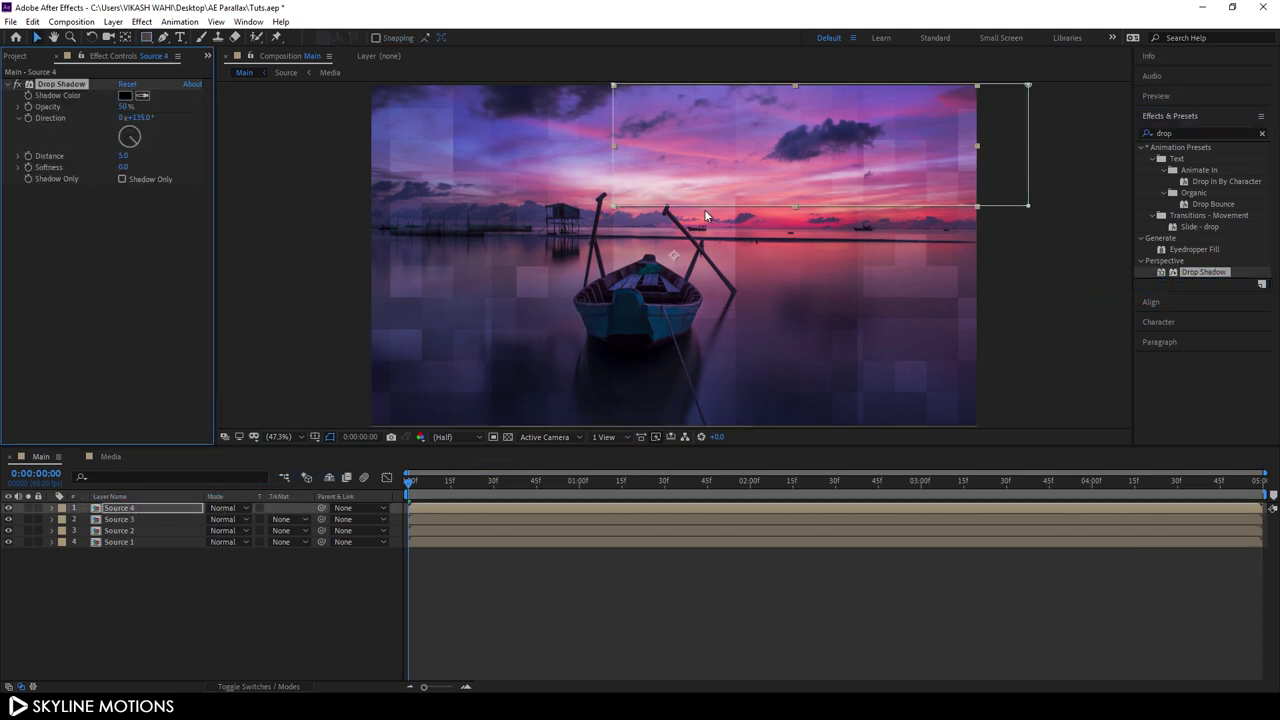
pyautogui.click(142, 230)
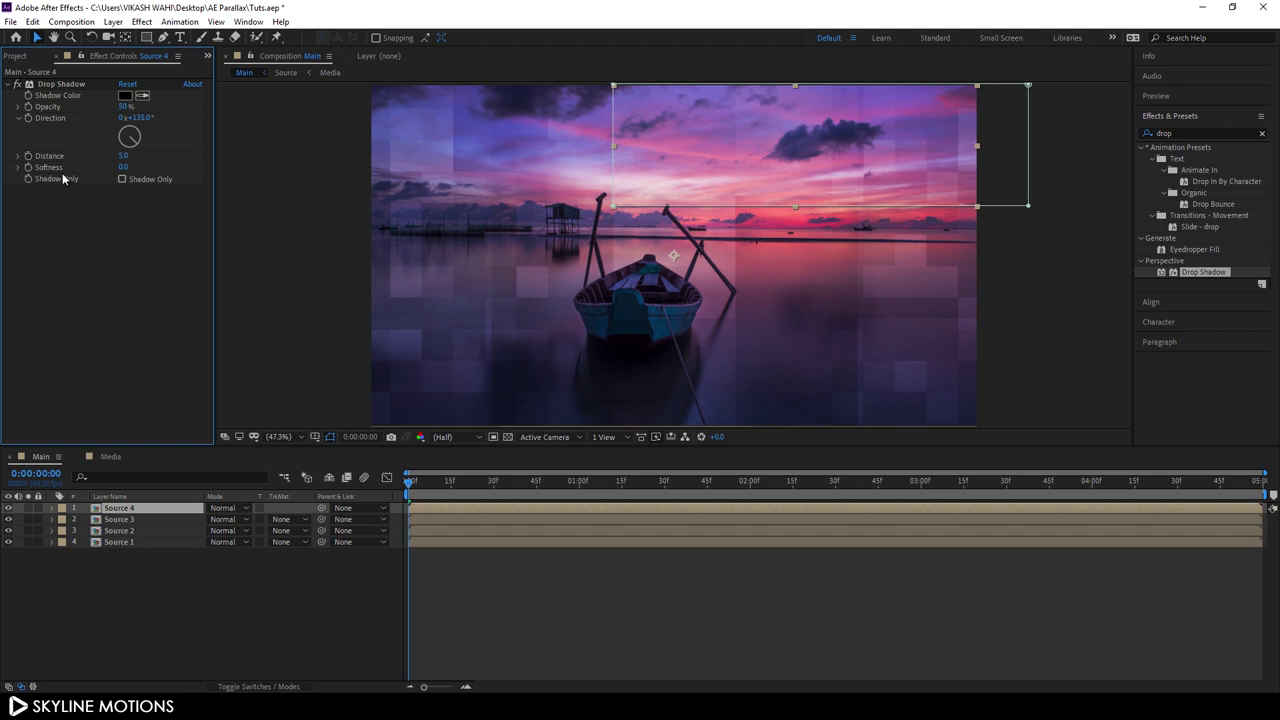
# Step: Set the drop shadow's Distance to 0 and Softness to 300
pyautogui.click(121, 156)
pyautogui.write('0')
pyautogui.press('Return')
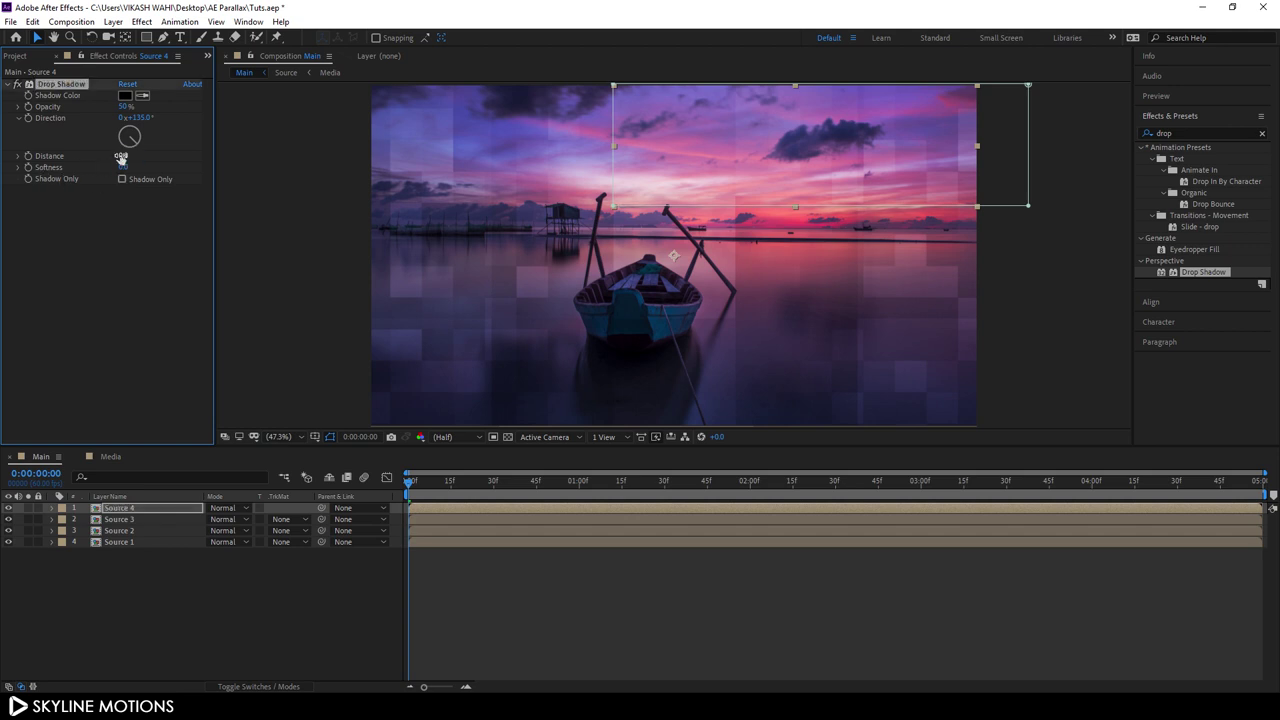
pyautogui.moveTo(130, 172); pyautogui.dragTo(346, 166)
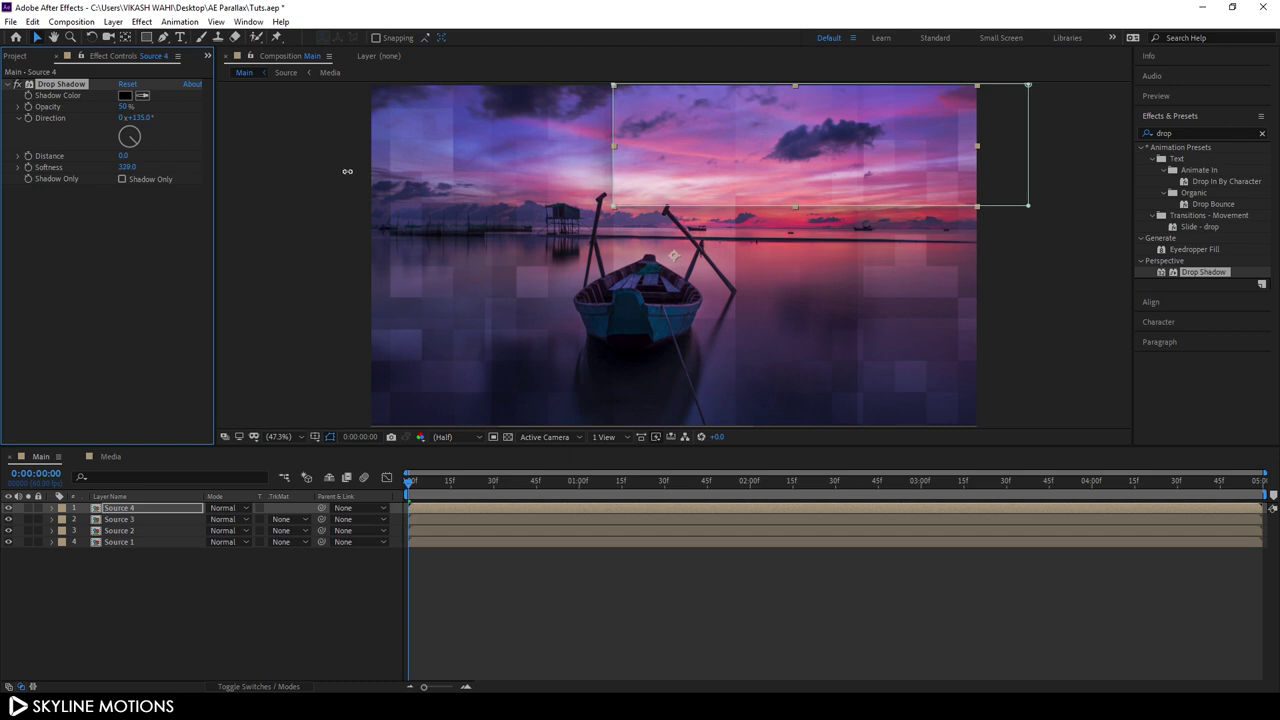
pyautogui.click(130, 167)
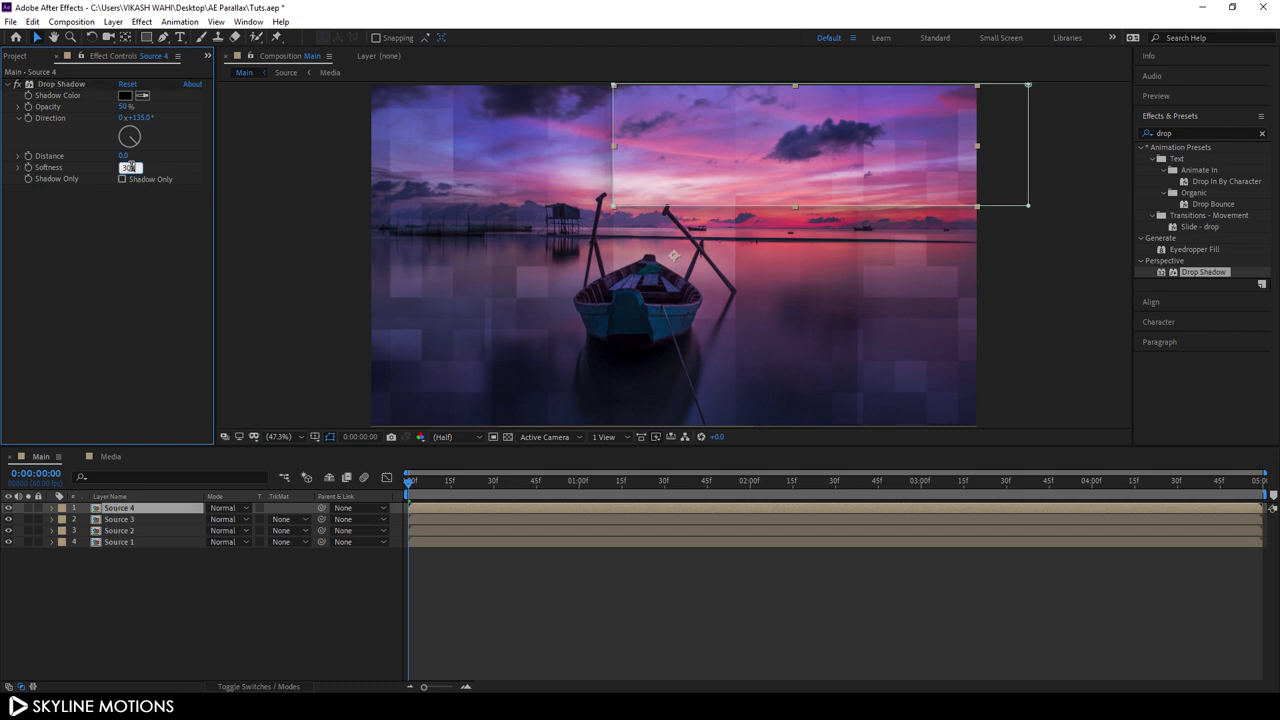
pyautogui.press('Return')
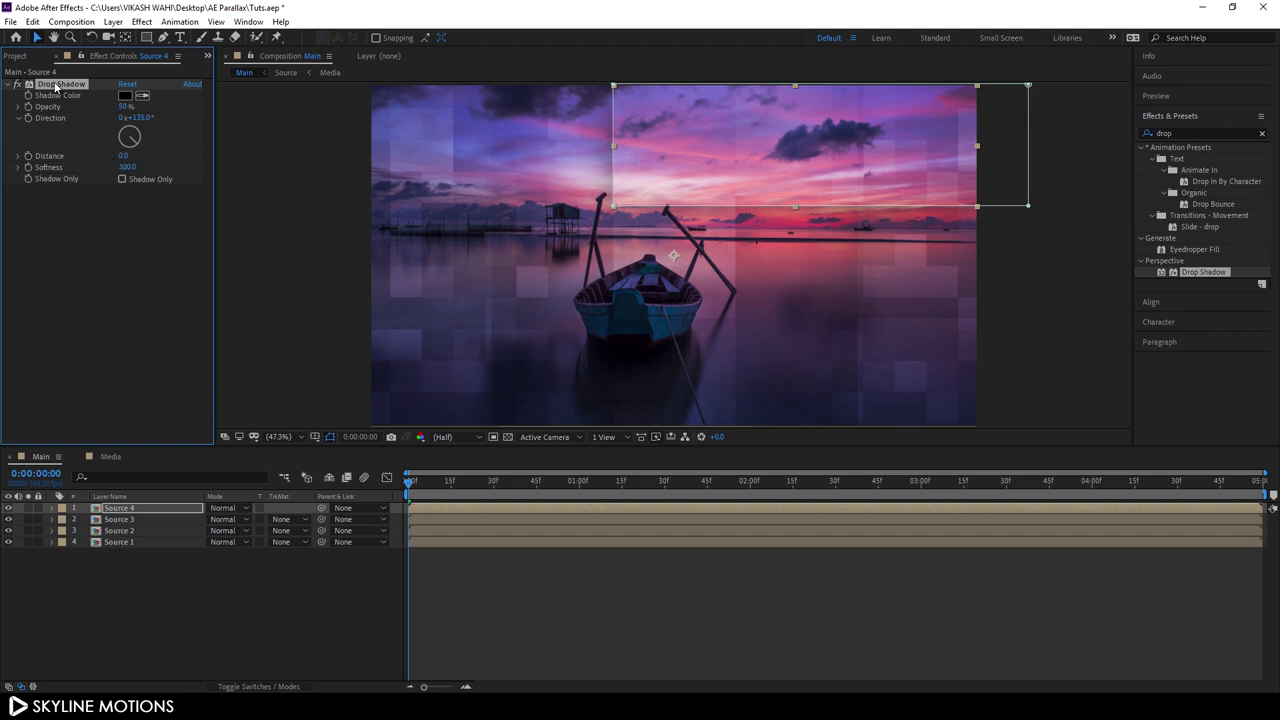
# Step: Select the three lower Source layers, then reselect only Source 4
pyautogui.moveTo(117, 585); pyautogui.dragTo(133, 520)
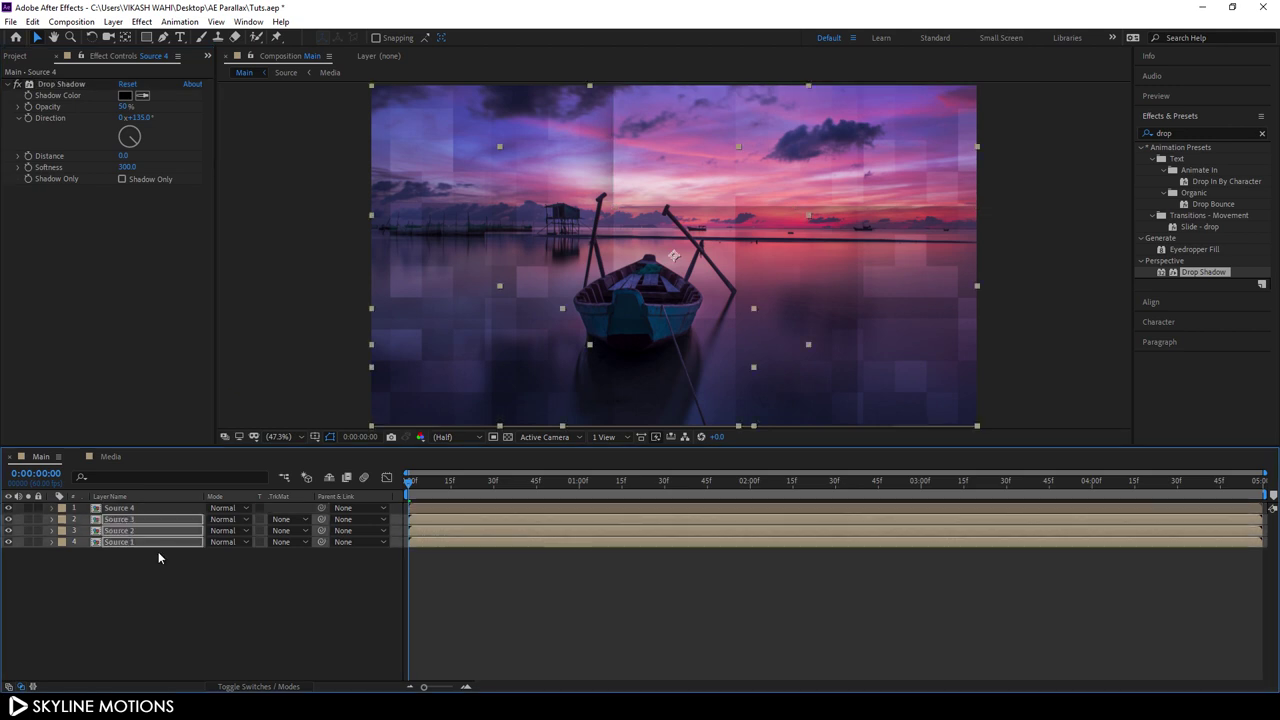
pyautogui.click(201, 588)
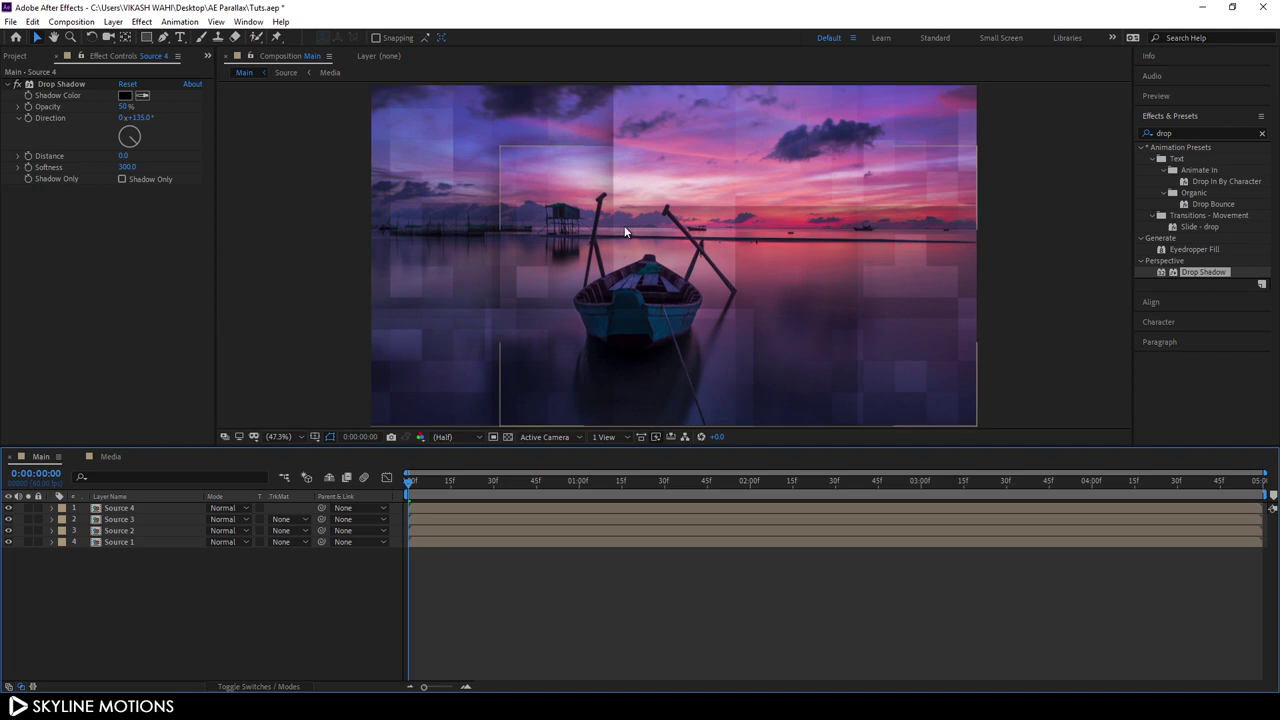
pyautogui.click(117, 509)
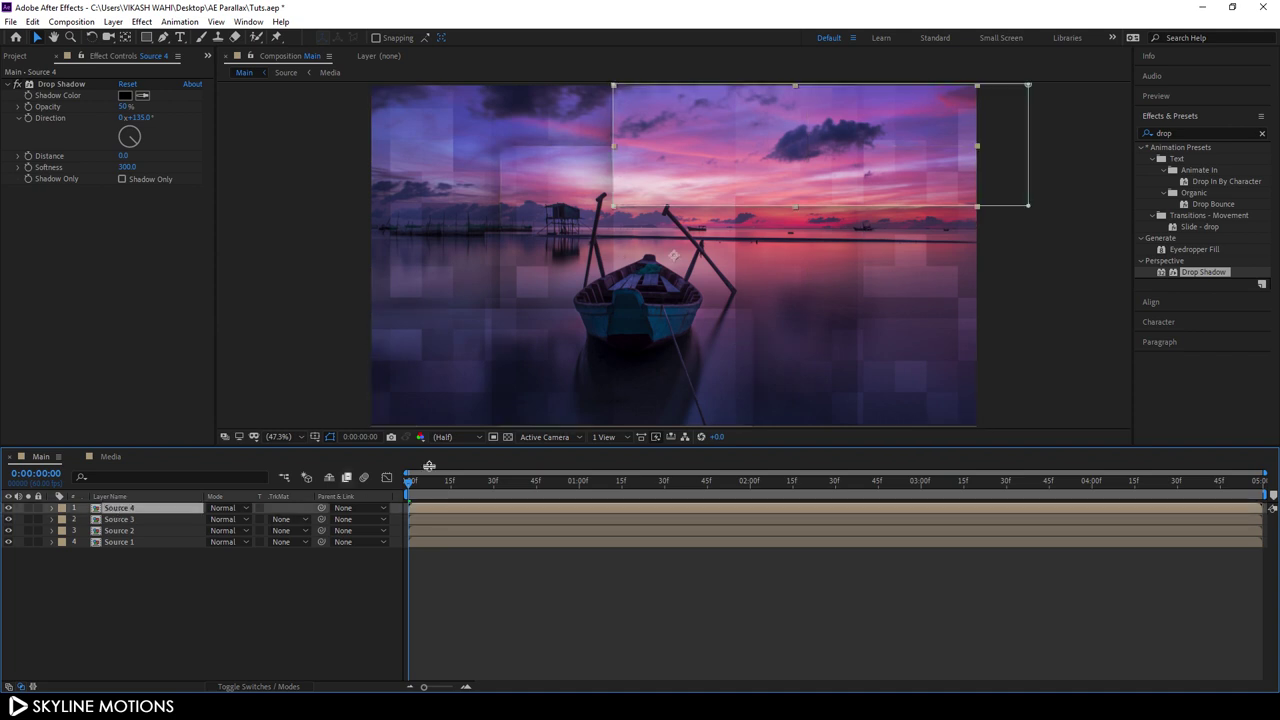
# Step: Apply Bevel Alpha to Source 4 and zoom in on the composition
pyautogui.click(1262, 134)
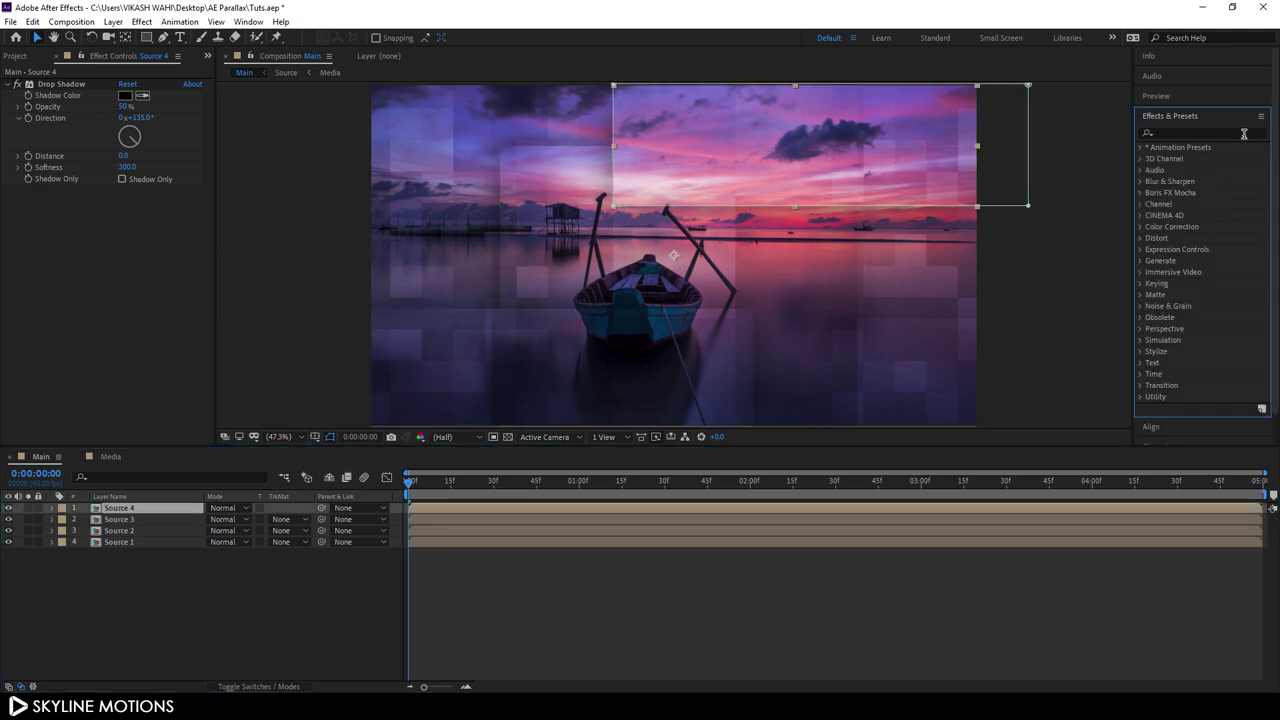
pyautogui.write('bevel')
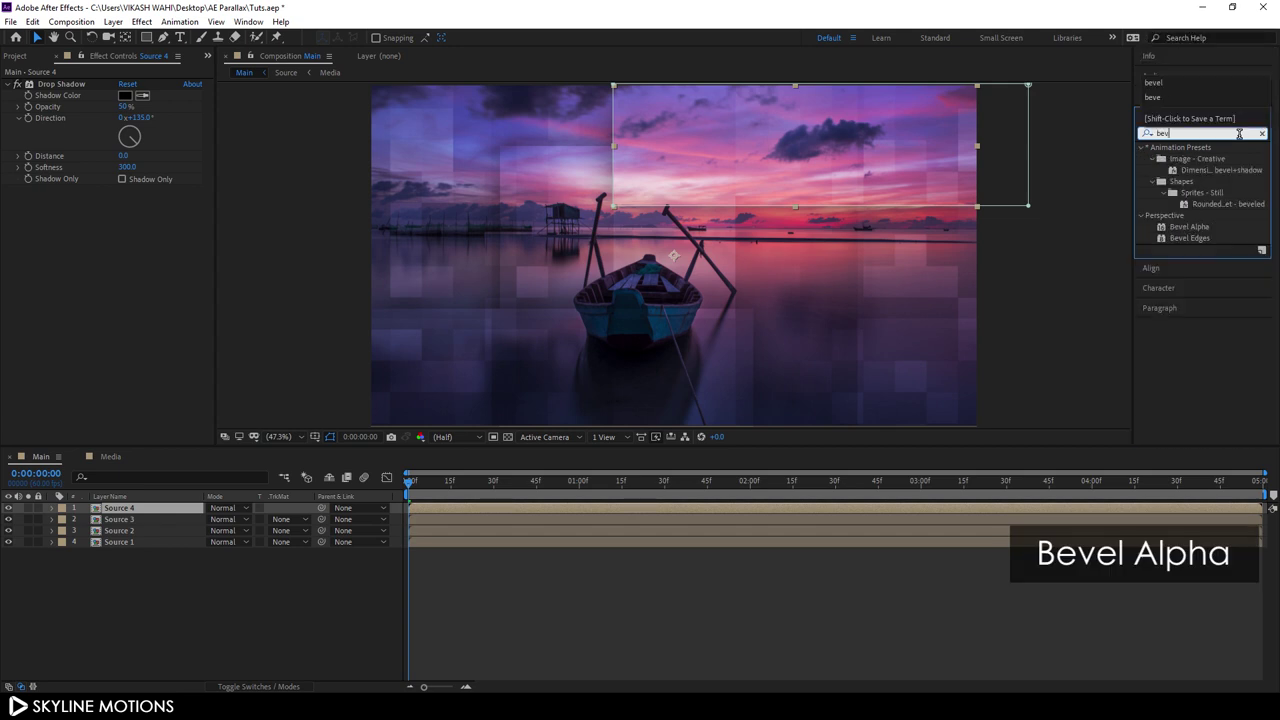
pyautogui.click(1196, 229)
pyautogui.moveTo(1196, 229); pyautogui.dragTo(743, 174)
pyautogui.press('.')
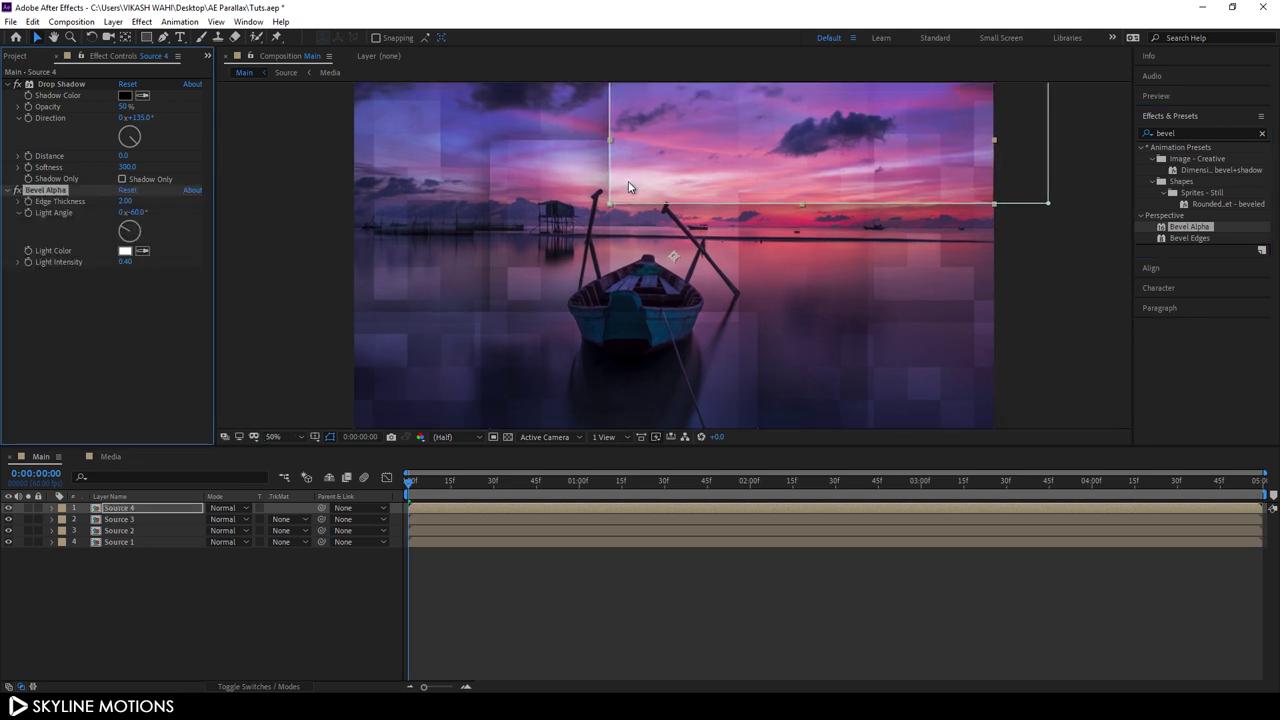
pyautogui.scroll(2, 628, 186)
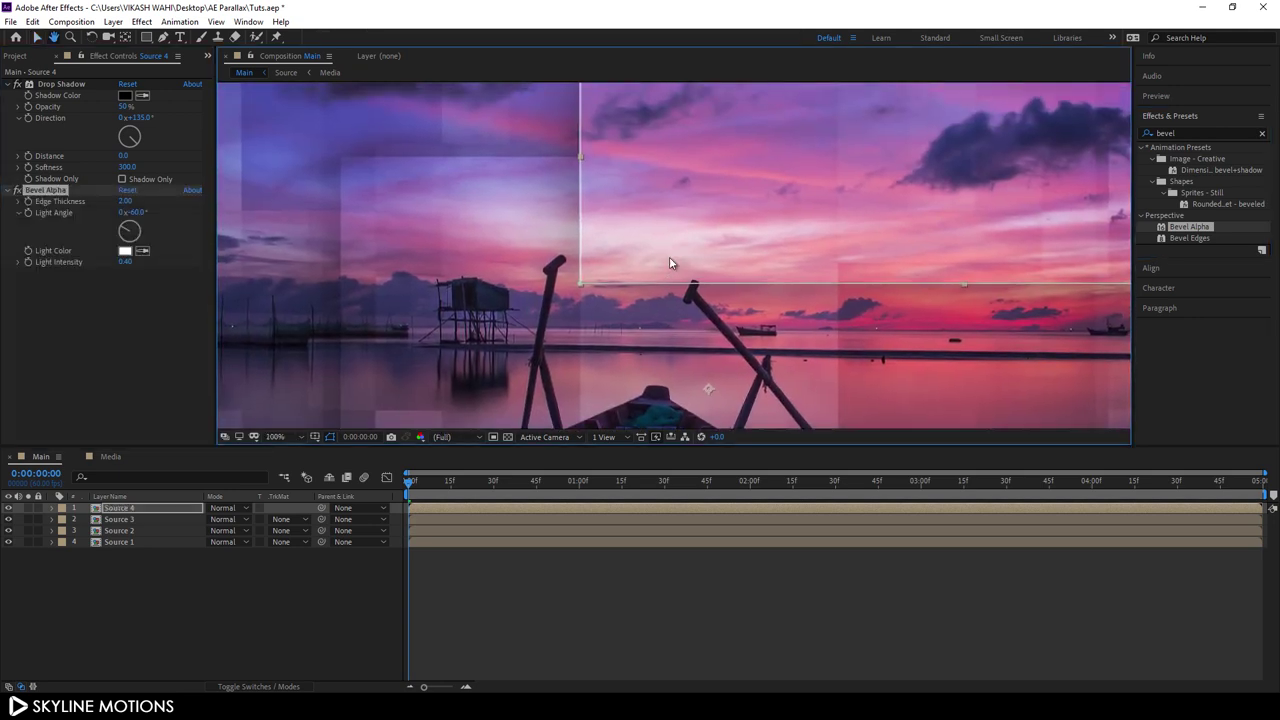
pyautogui.moveTo(669, 258); pyautogui.dragTo(669, 265)
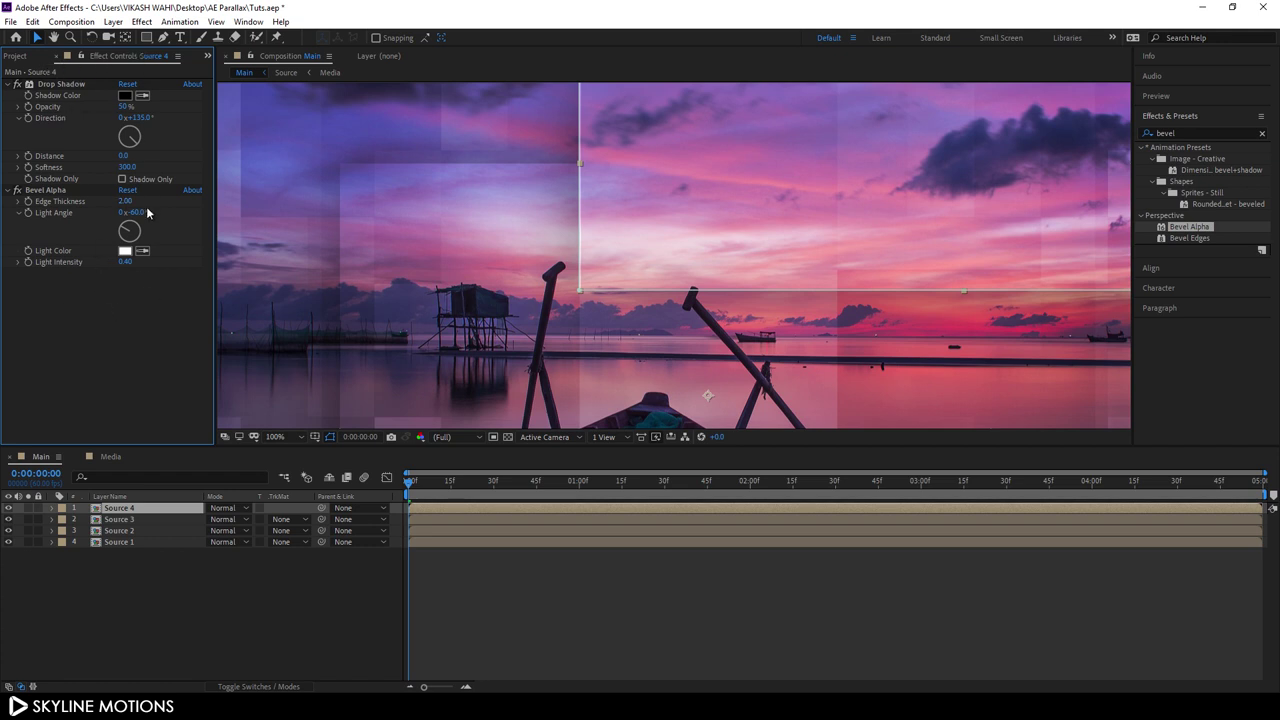
# Step: Set the bevel Light Intensity to 0.60 and Light Angle to -133°
pyautogui.moveTo(125, 262); pyautogui.dragTo(129, 265)
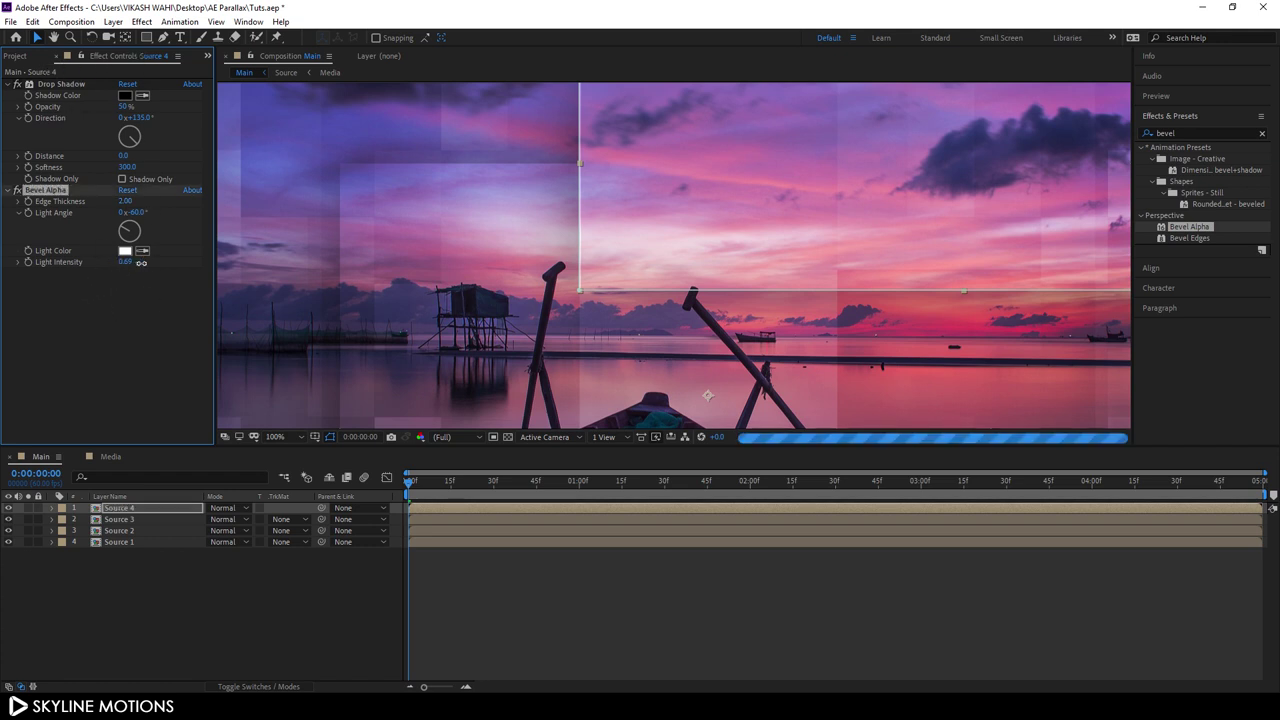
pyautogui.click(129, 264)
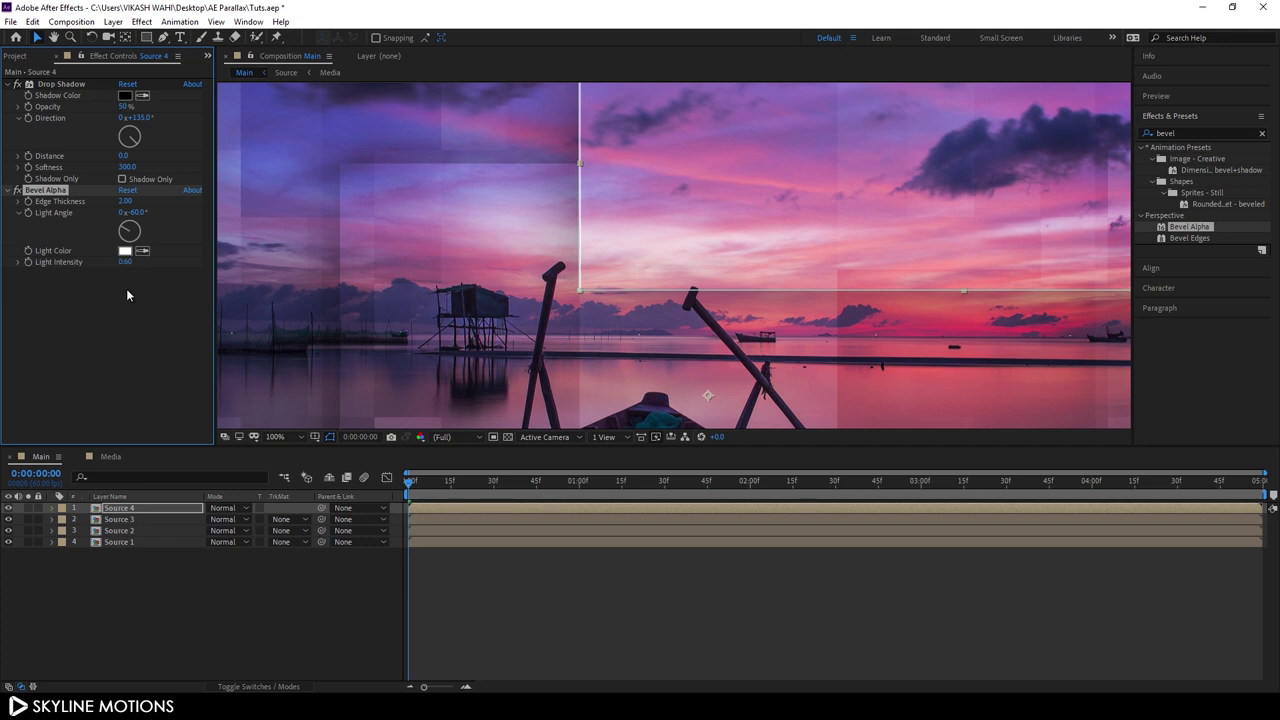
pyautogui.click(106, 330)
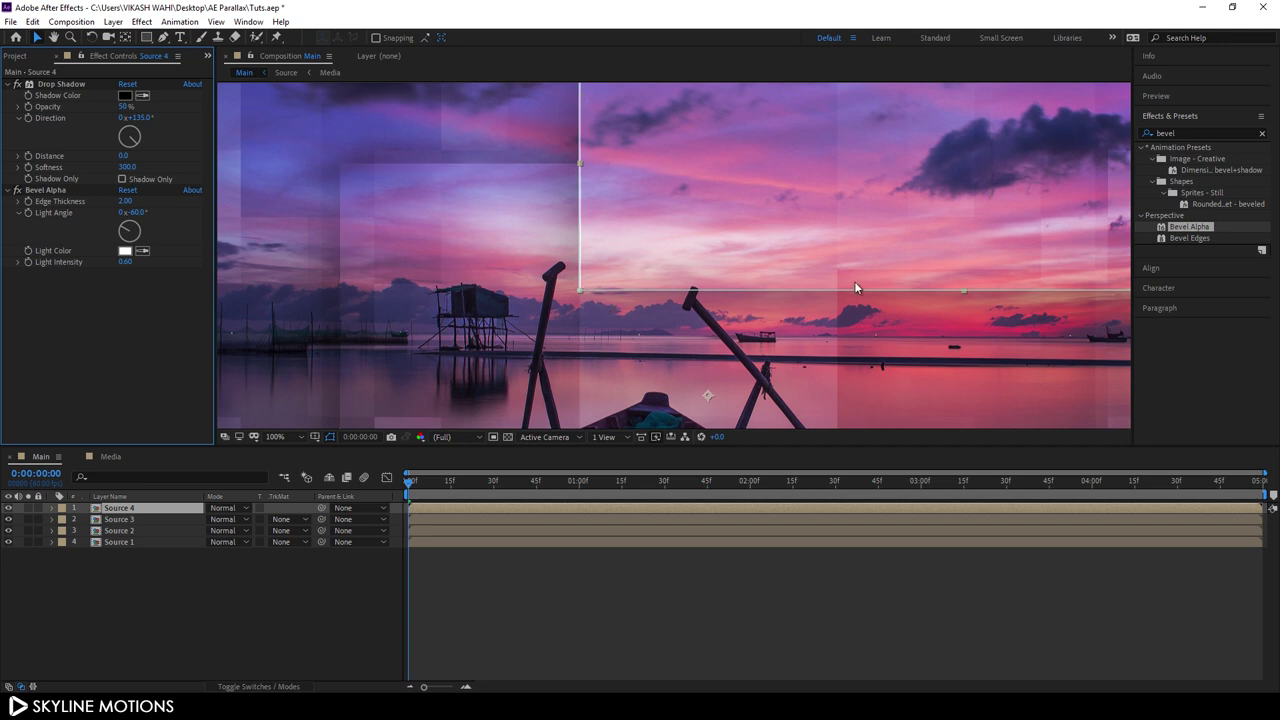
pyautogui.moveTo(138, 213); pyautogui.dragTo(95, 220)
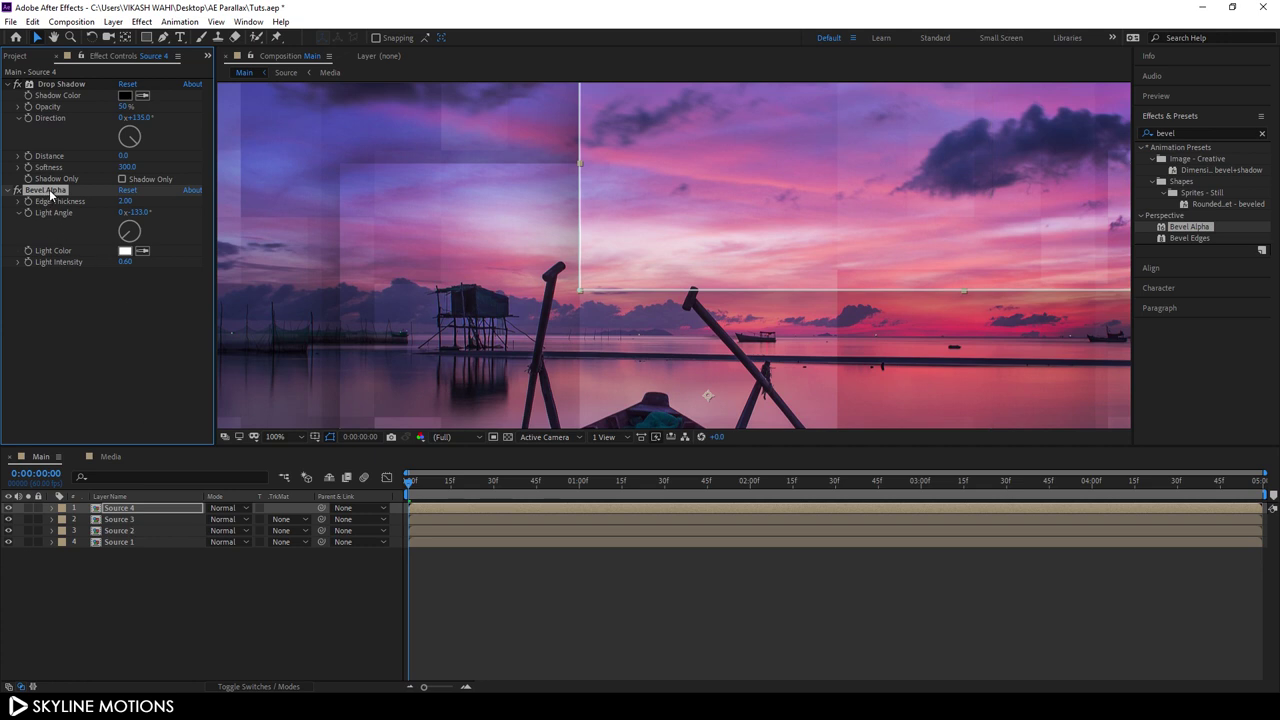
pyautogui.moveTo(117, 560); pyautogui.dragTo(157, 533)
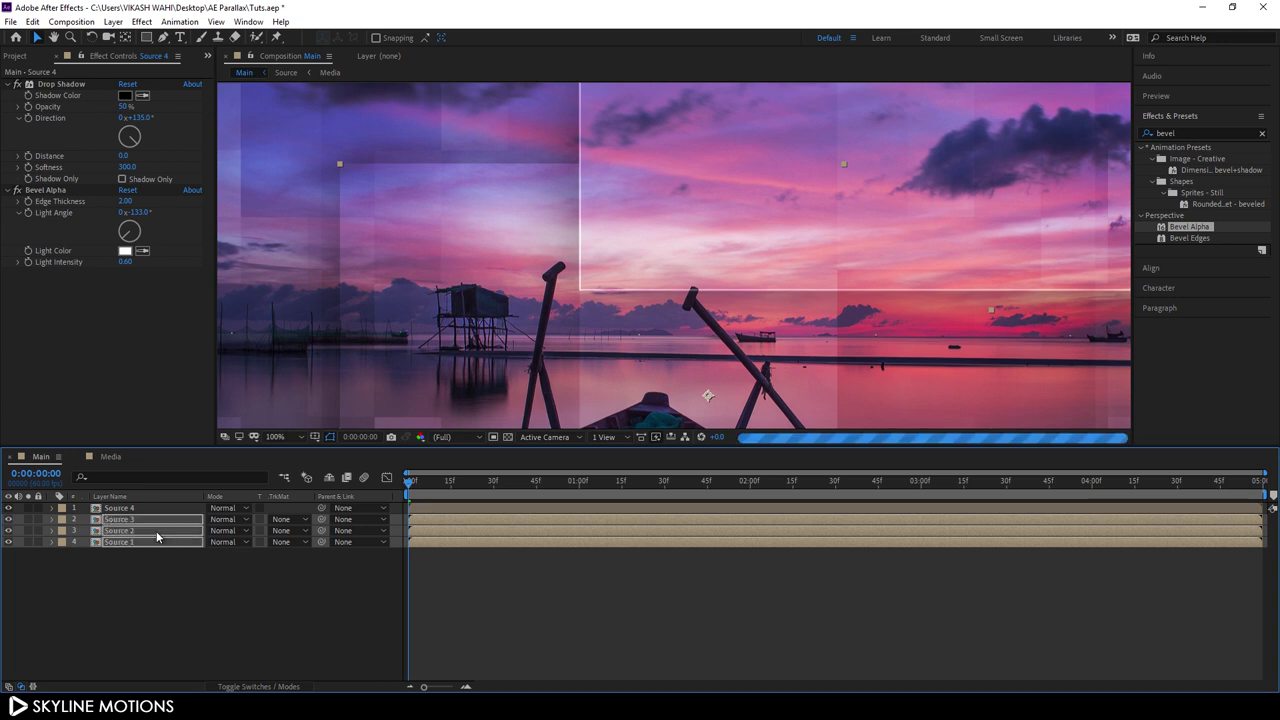
# Step: Fit the composition in the viewer and set Source 3's bevel light angle to +45°
pyautogui.click(215, 610)
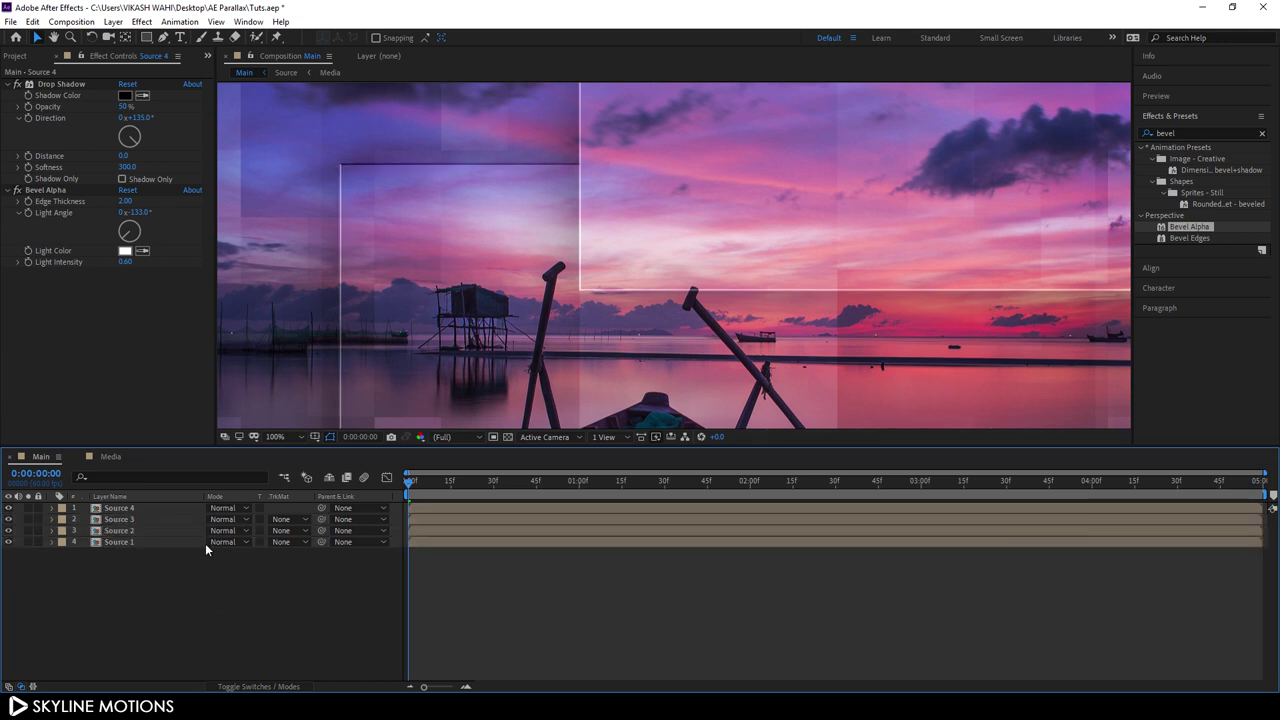
pyautogui.click(279, 438)
pyautogui.click(283, 449)
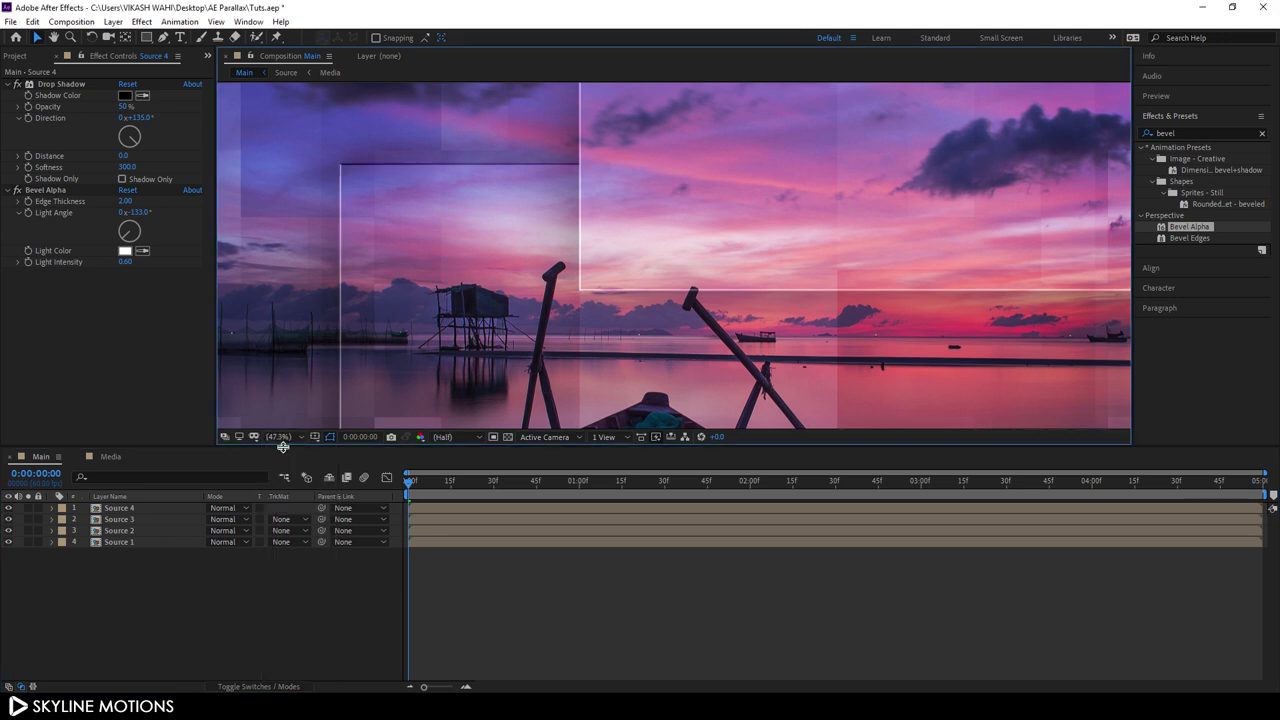
pyautogui.click(128, 520)
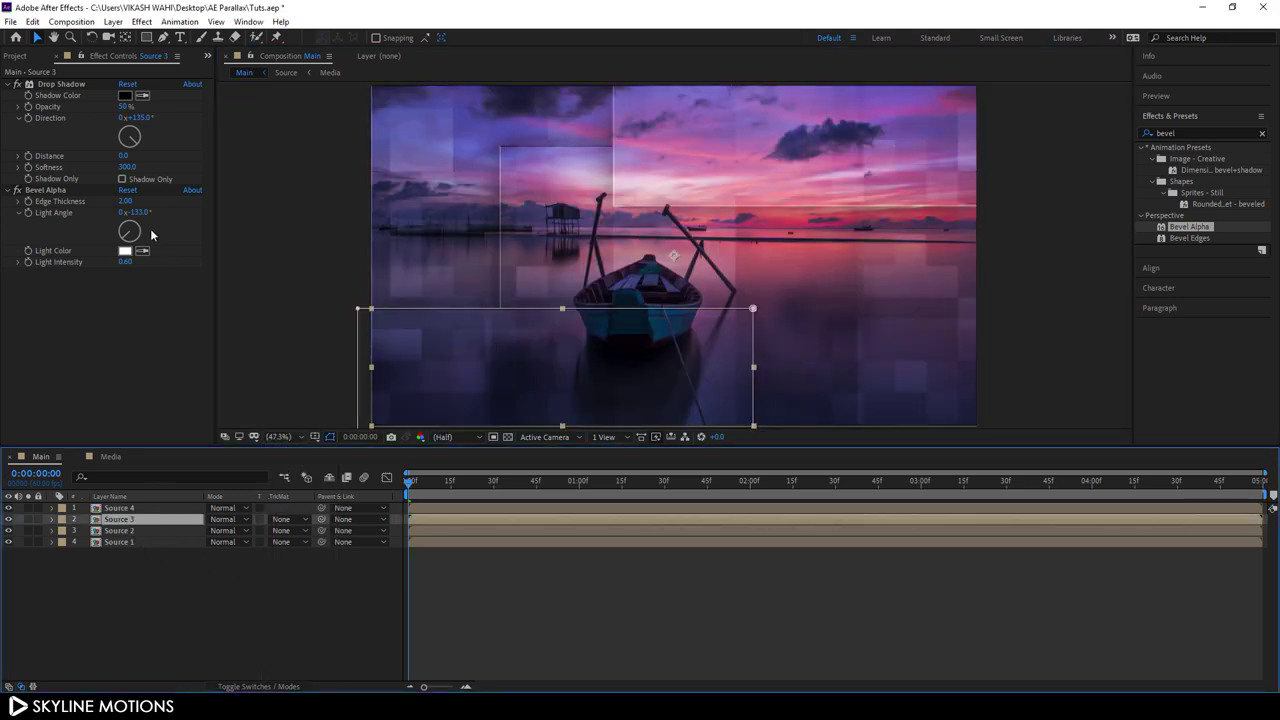
pyautogui.moveTo(141, 213); pyautogui.dragTo(265, 215)
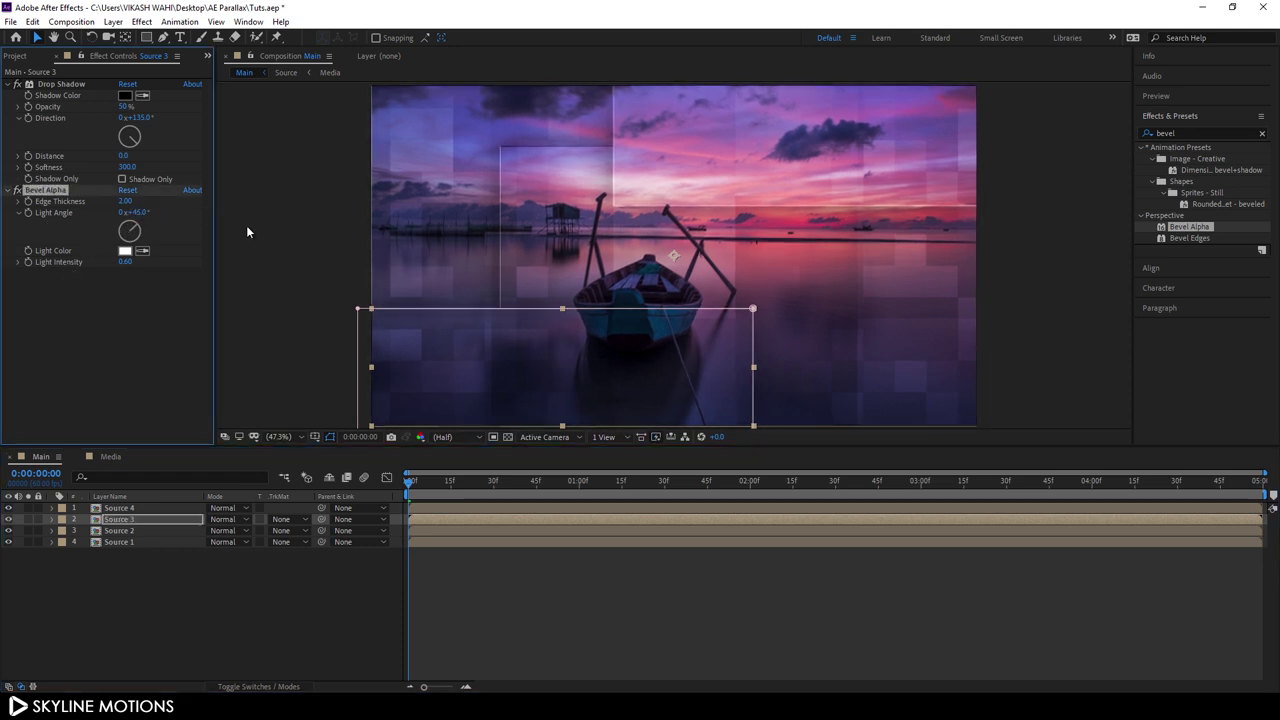
pyautogui.click(318, 562)
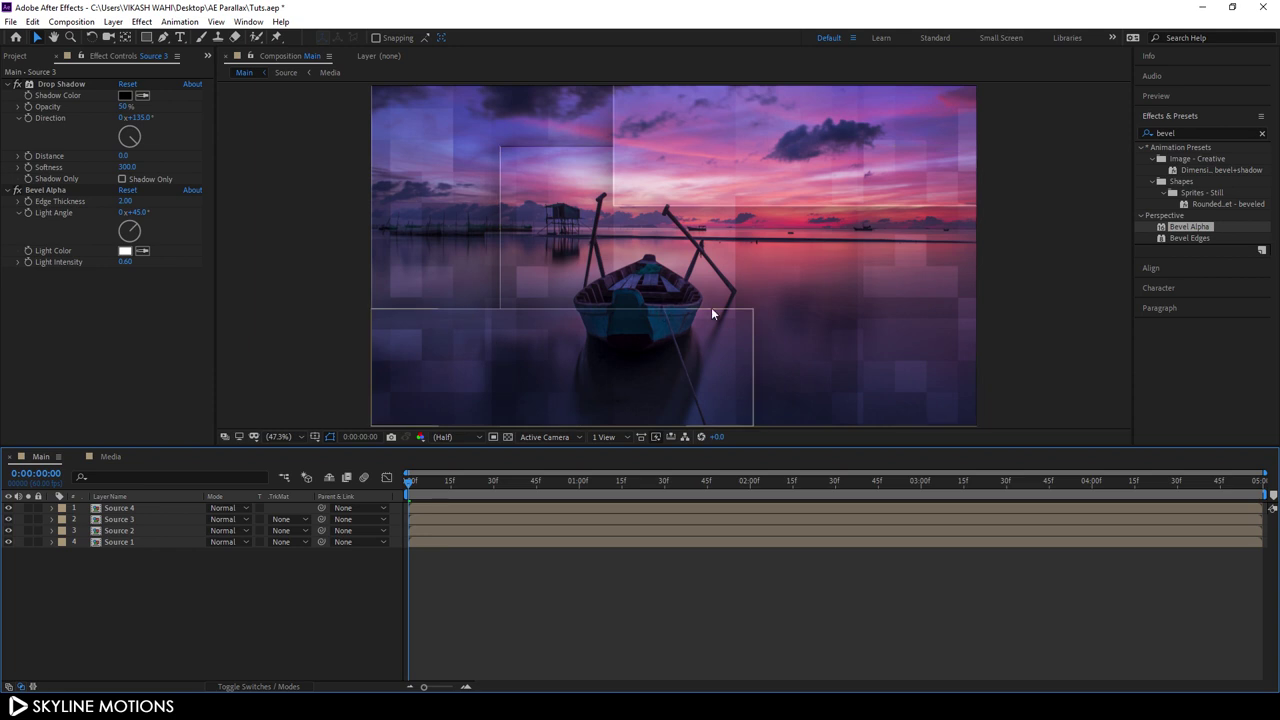
# Step: Set Source 2's bevel light angle to -45°
pyautogui.click(148, 531)
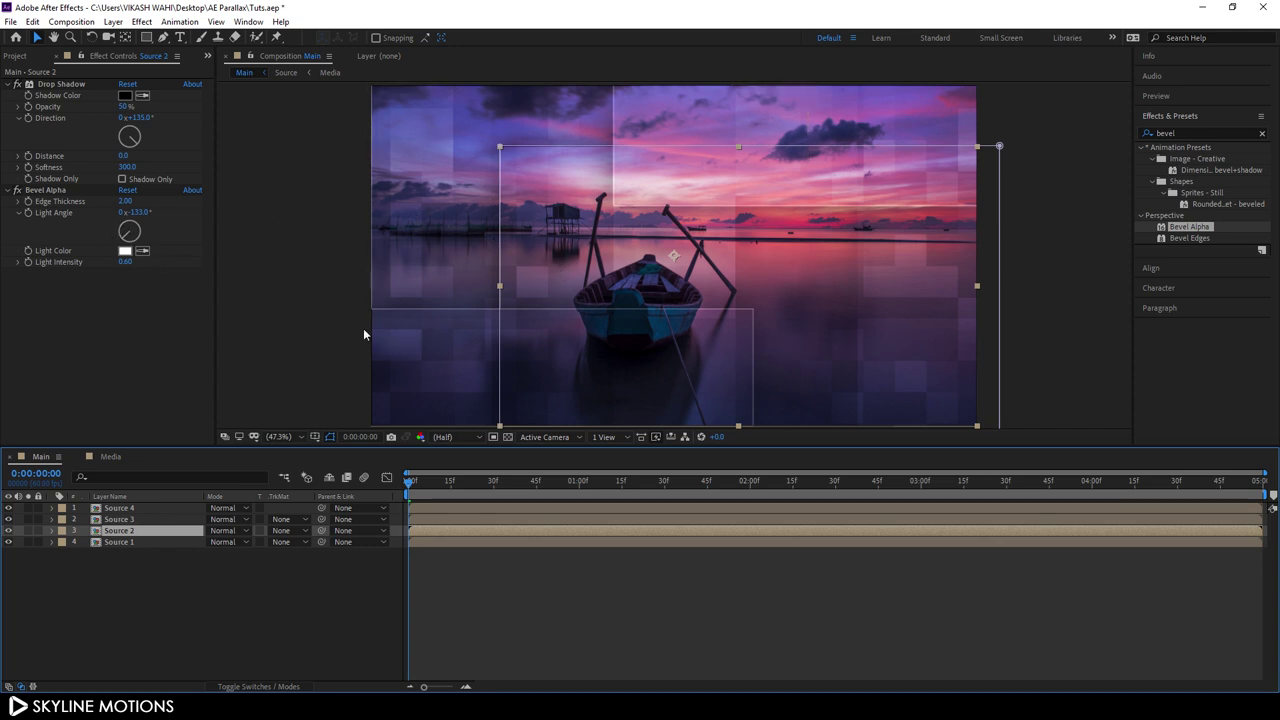
pyautogui.click(124, 224)
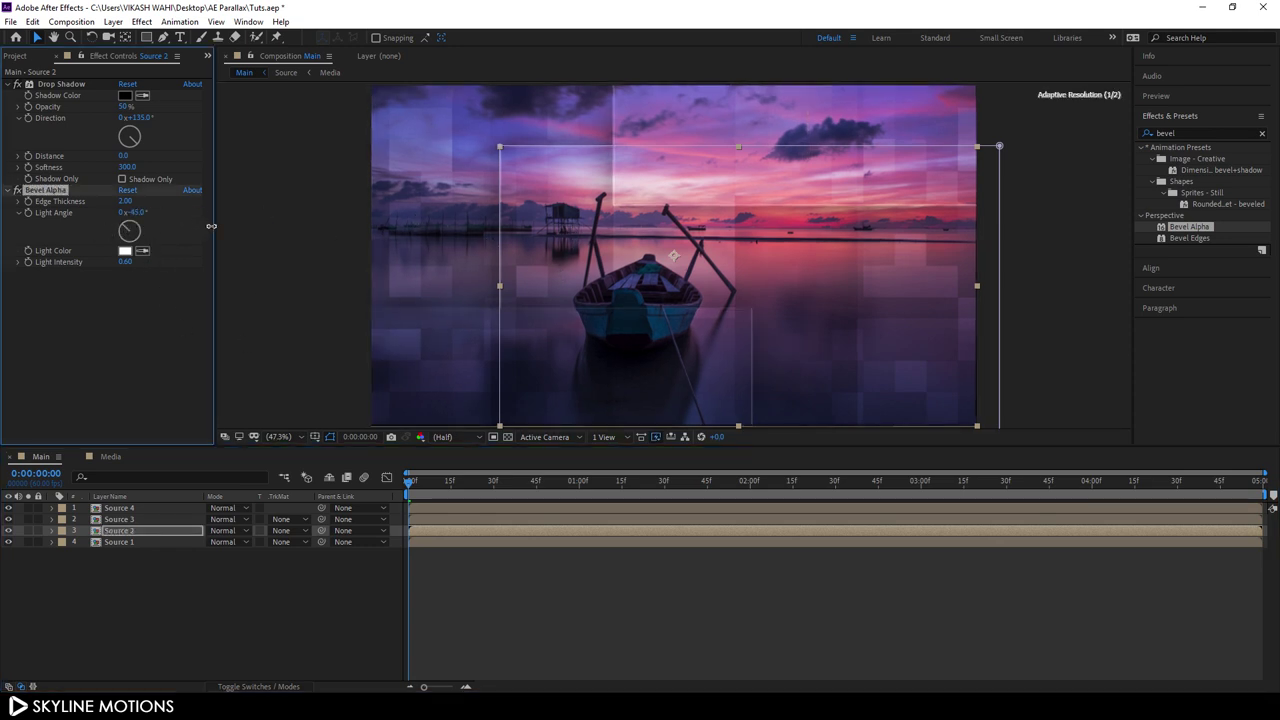
pyautogui.click(163, 586)
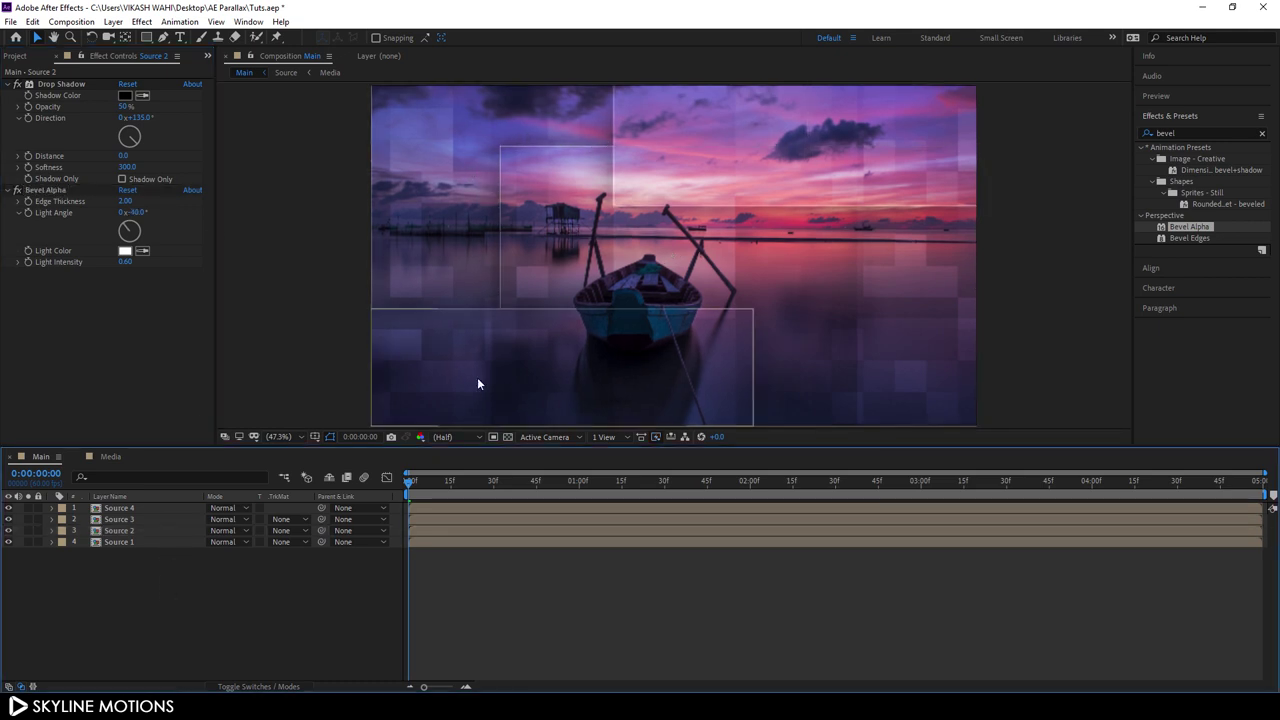
# Step: With Source 1 soloed, set its bevel light angle to +130°, then show all layers
pyautogui.click(120, 542)
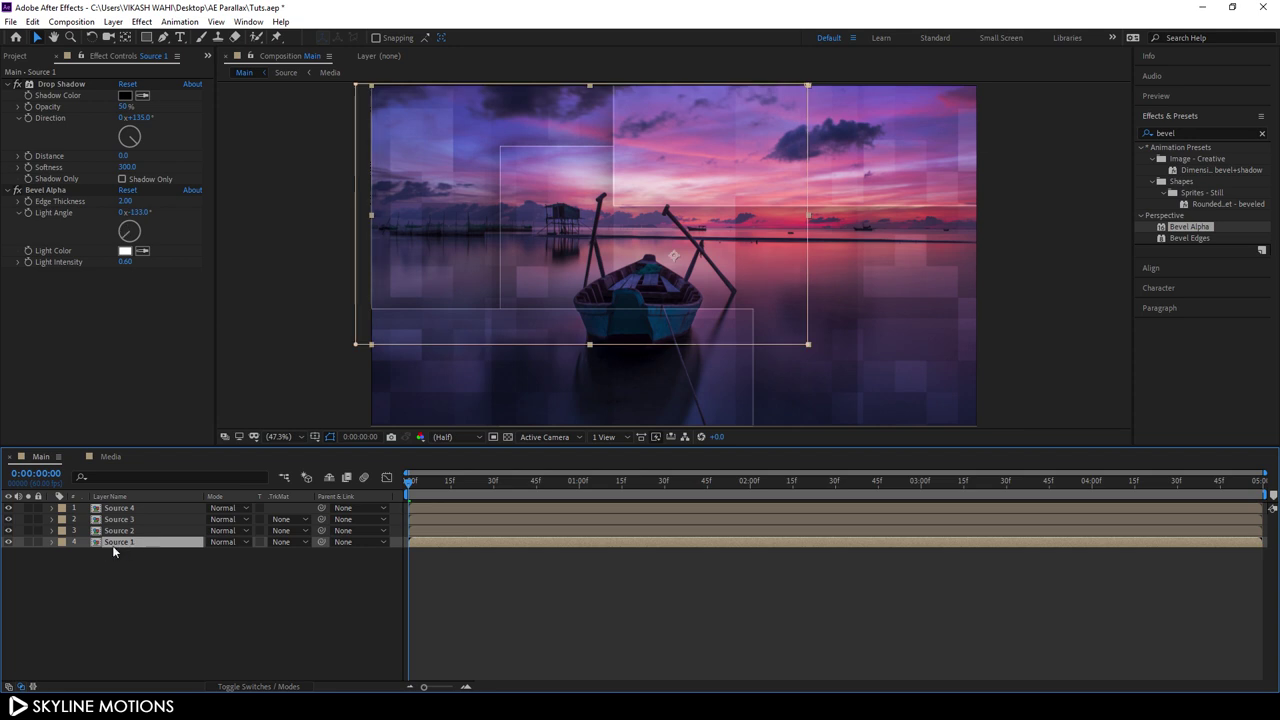
pyautogui.click(28, 543)
pyautogui.click(61, 577)
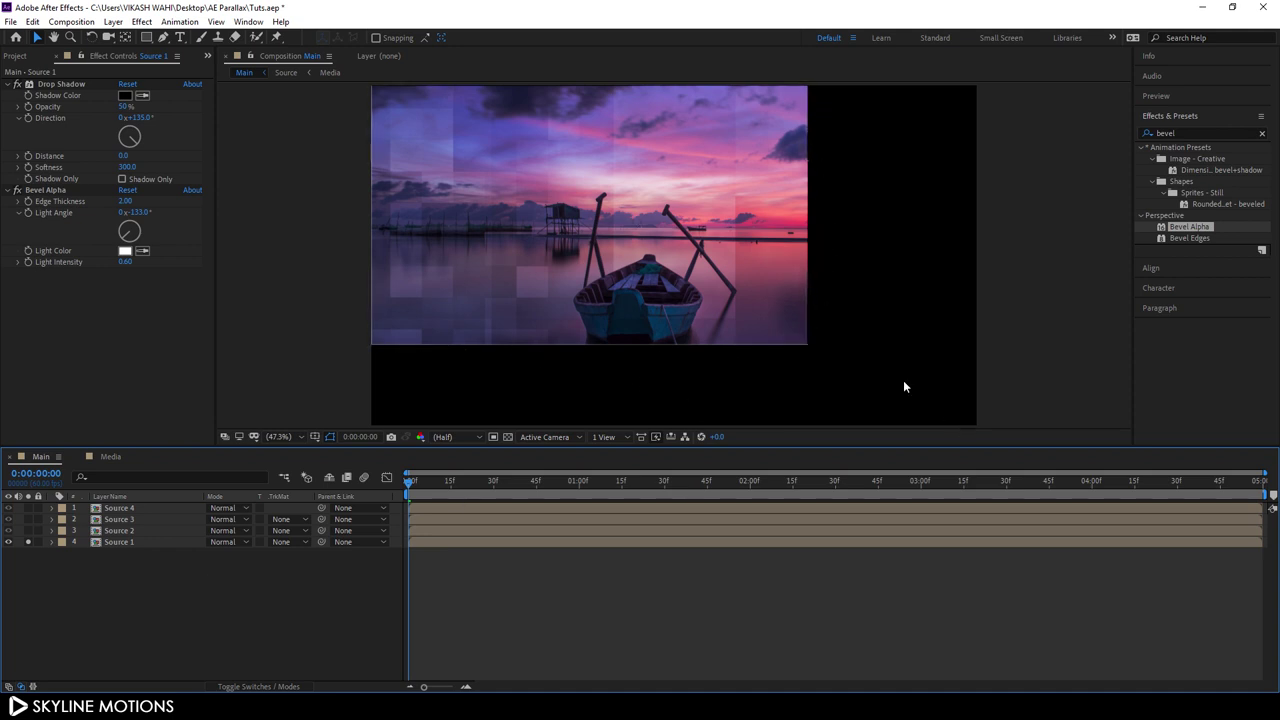
pyautogui.moveTo(148, 213); pyautogui.dragTo(373, 268)
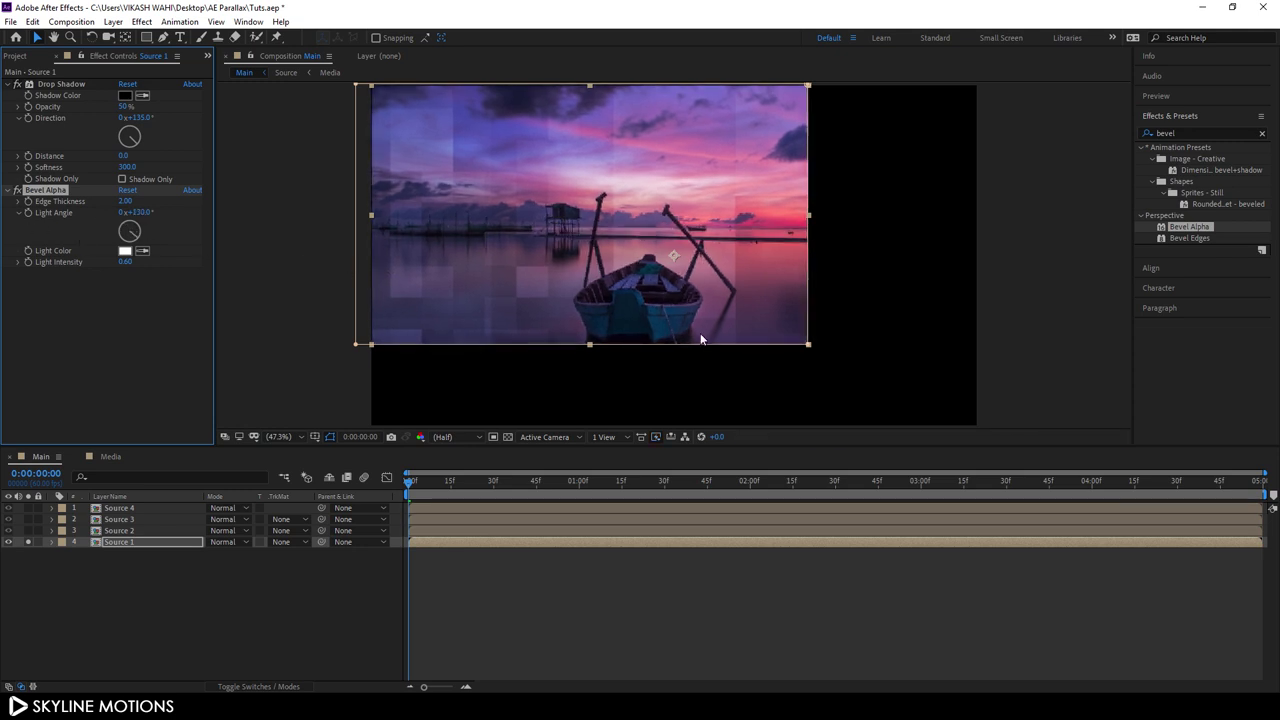
pyautogui.click(306, 610)
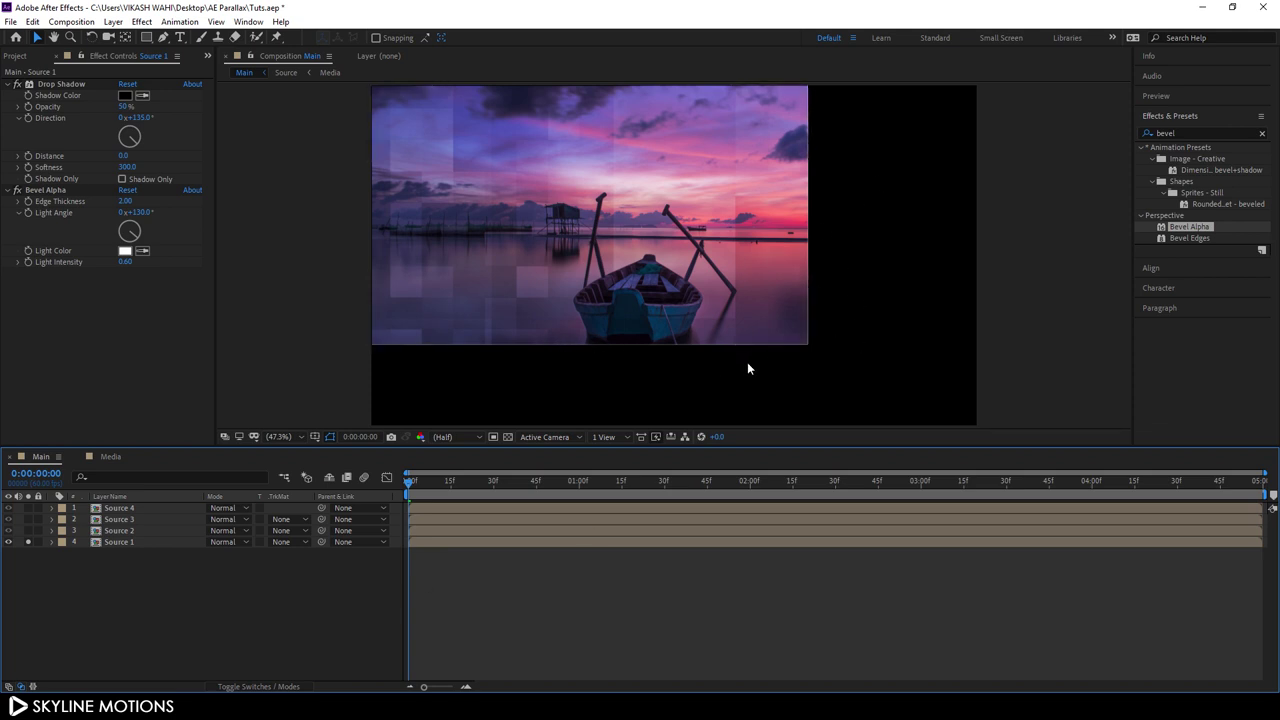
pyautogui.click(29, 542)
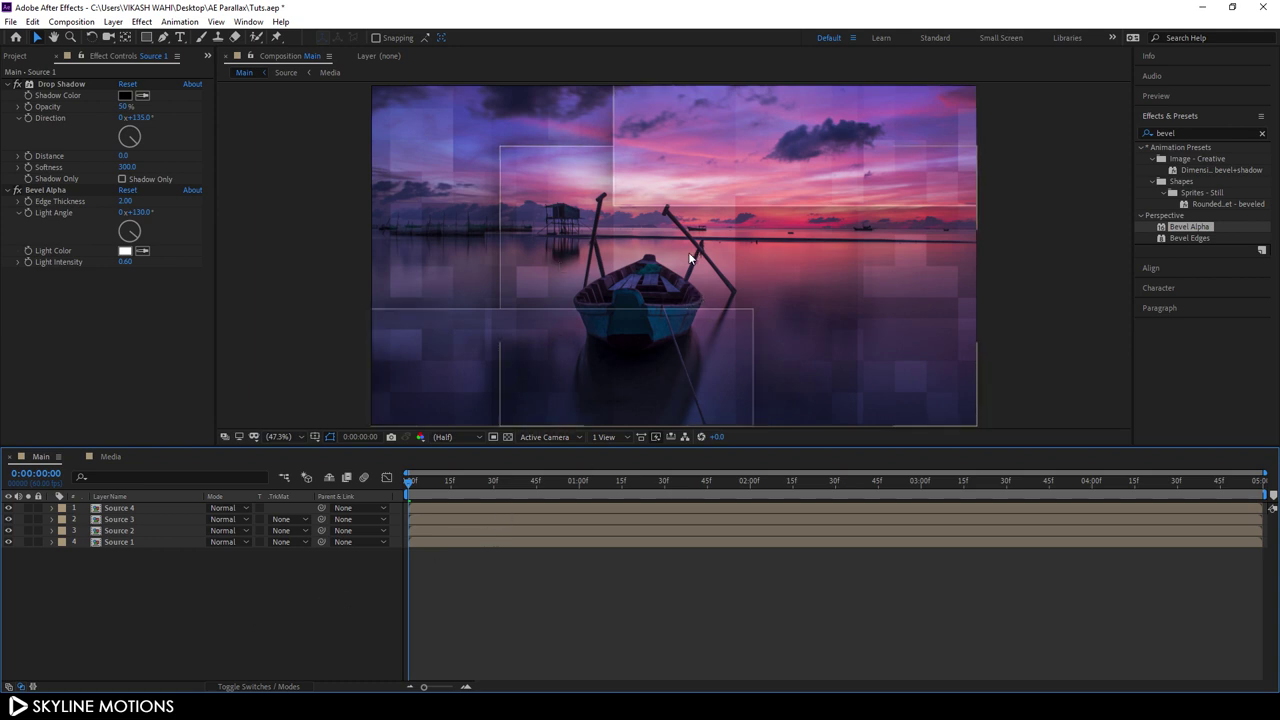
pyautogui.click(180, 38)
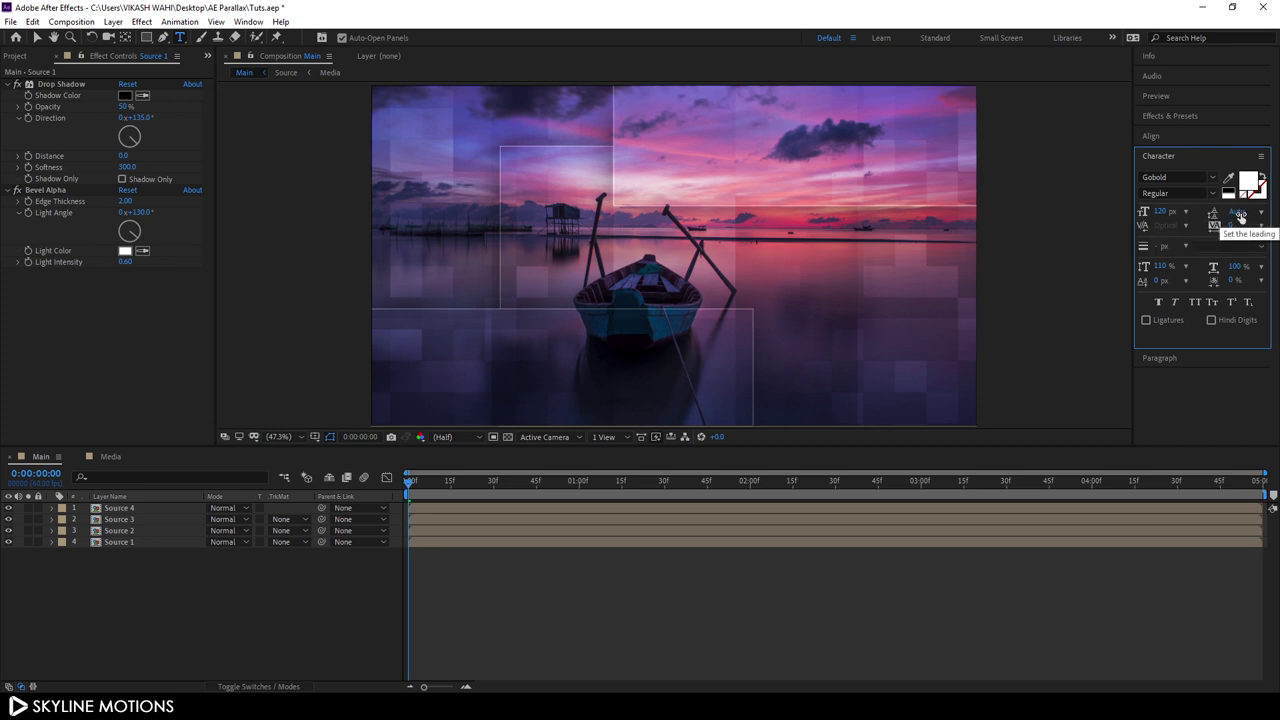
# Step: Type a two-line title 'BRAND NEW 3D' / 'SLIDESHOW' near the boat
pyautogui.click(593, 252)
pyautogui.write('BRAND NEW 3D')
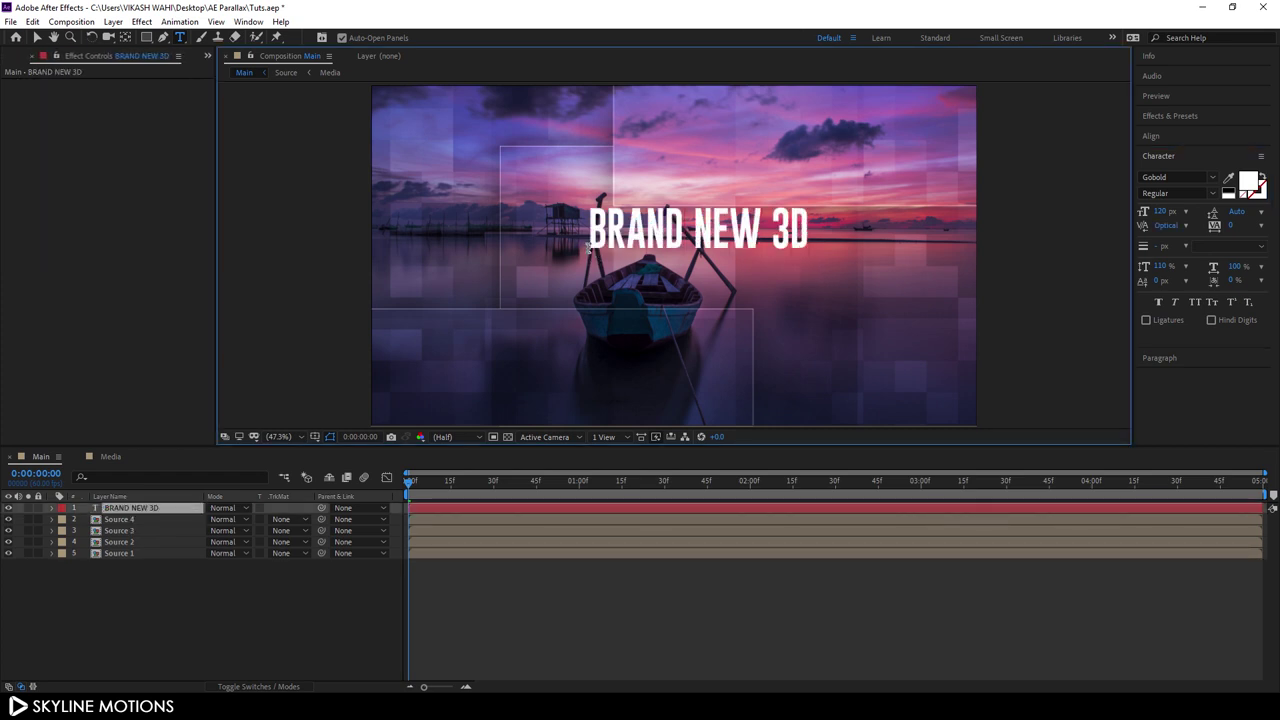
pyautogui.press('Return')
pyautogui.write('SLIDESHOW')
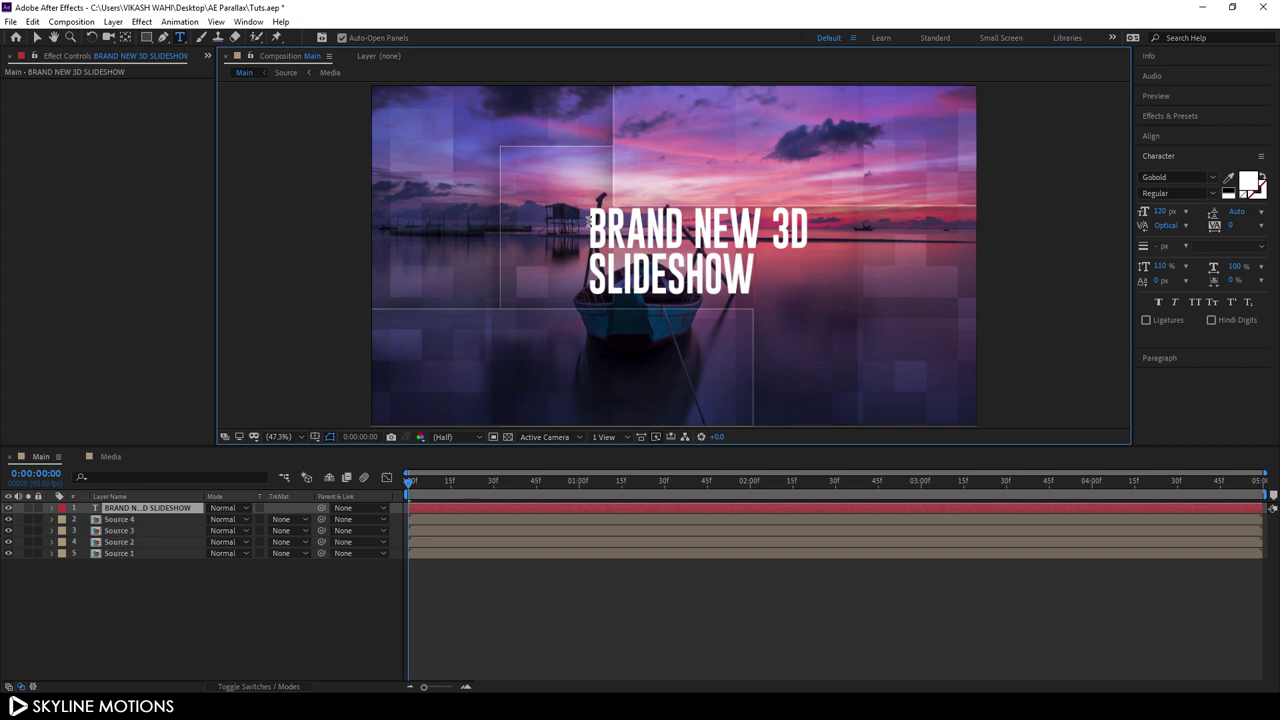
# Step: Shrink the BRAND NEW 3D line and set its letter spacing to 100
pyautogui.moveTo(588, 228); pyautogui.dragTo(810, 226)
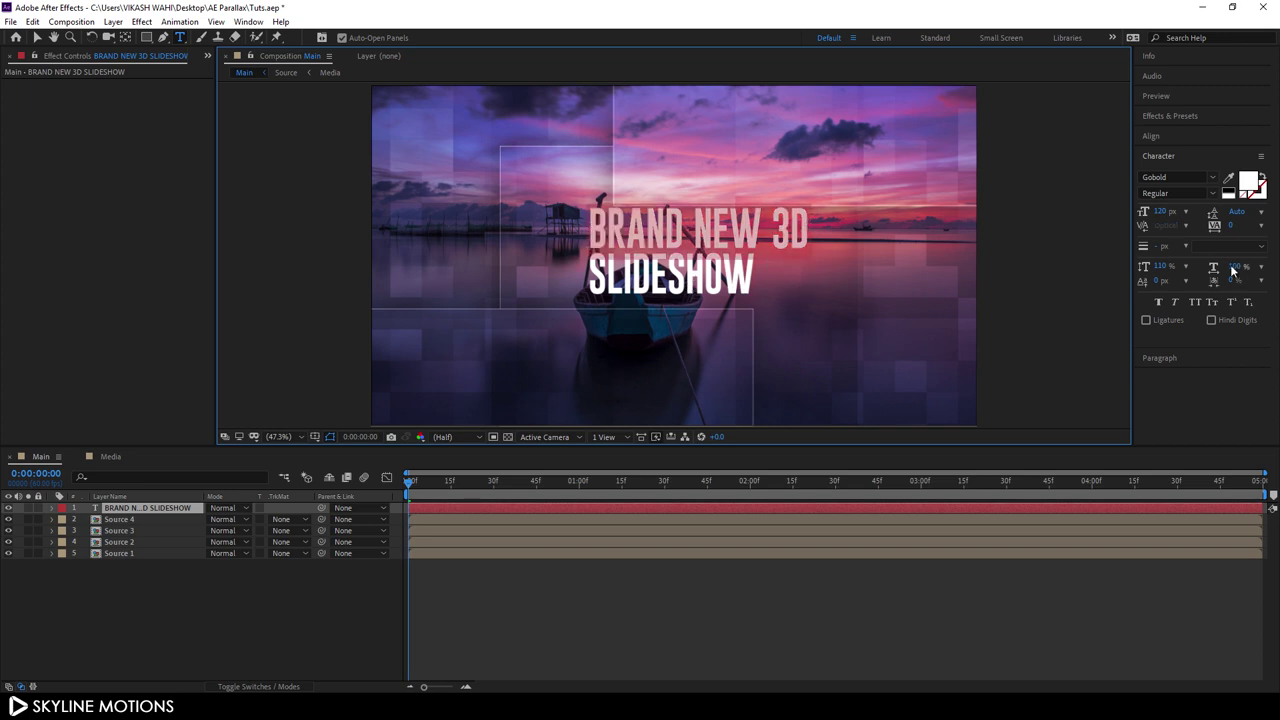
pyautogui.moveTo(1160, 212); pyautogui.dragTo(1107, 215)
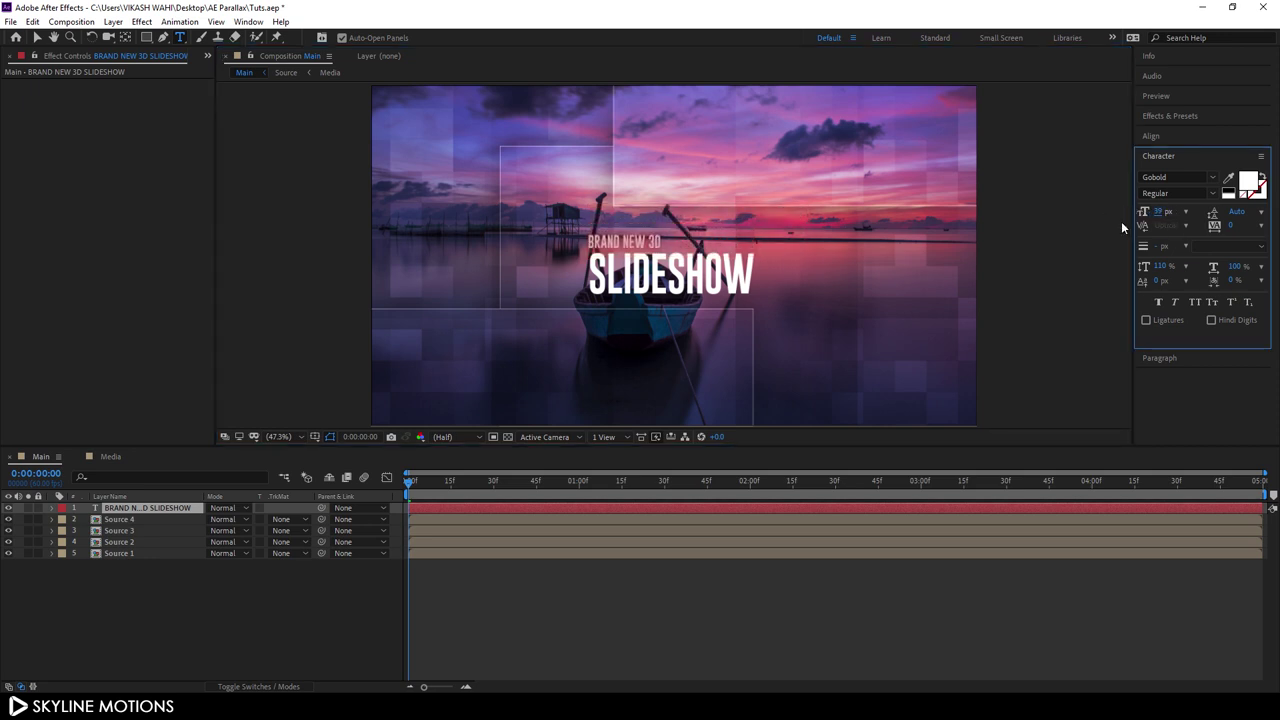
pyautogui.moveTo(1231, 229)
pyautogui.mouseDown()
pyautogui.moveTo(1250, 229)
pyautogui.moveTo(1228, 229)
pyautogui.mouseUp()
pyautogui.click(1234, 226)
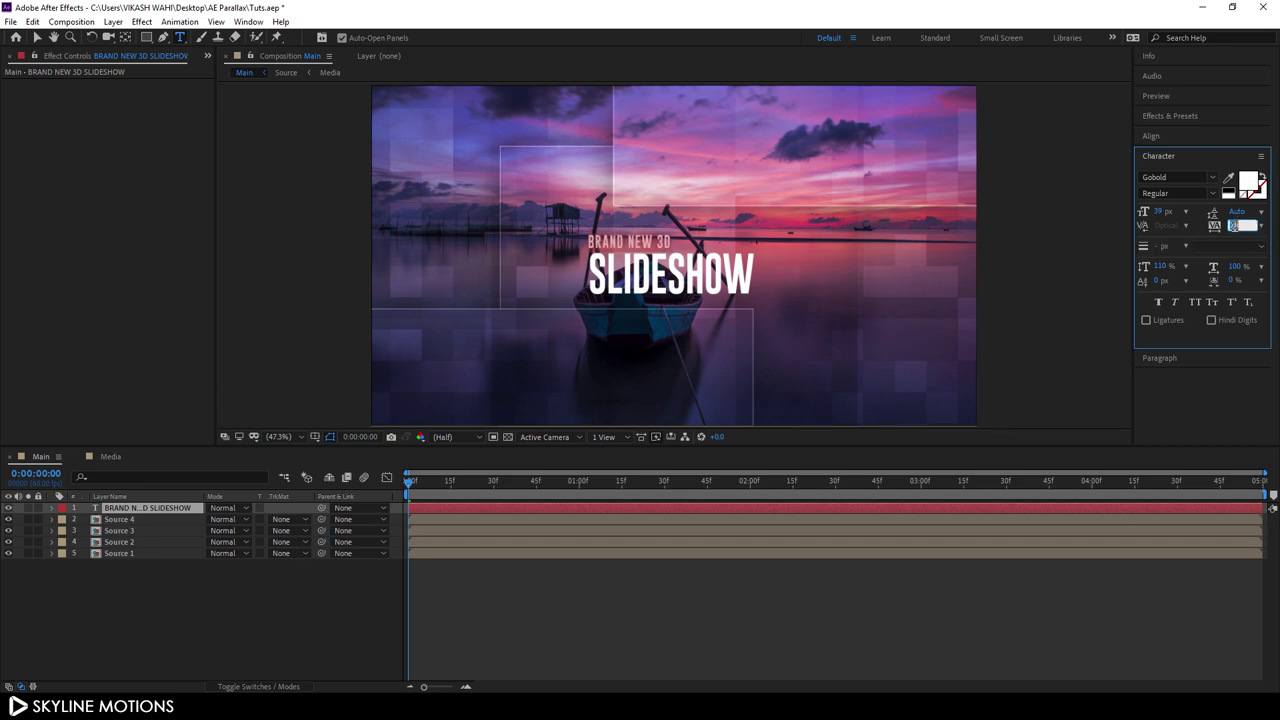
pyautogui.write('100')
pyautogui.press('Return')
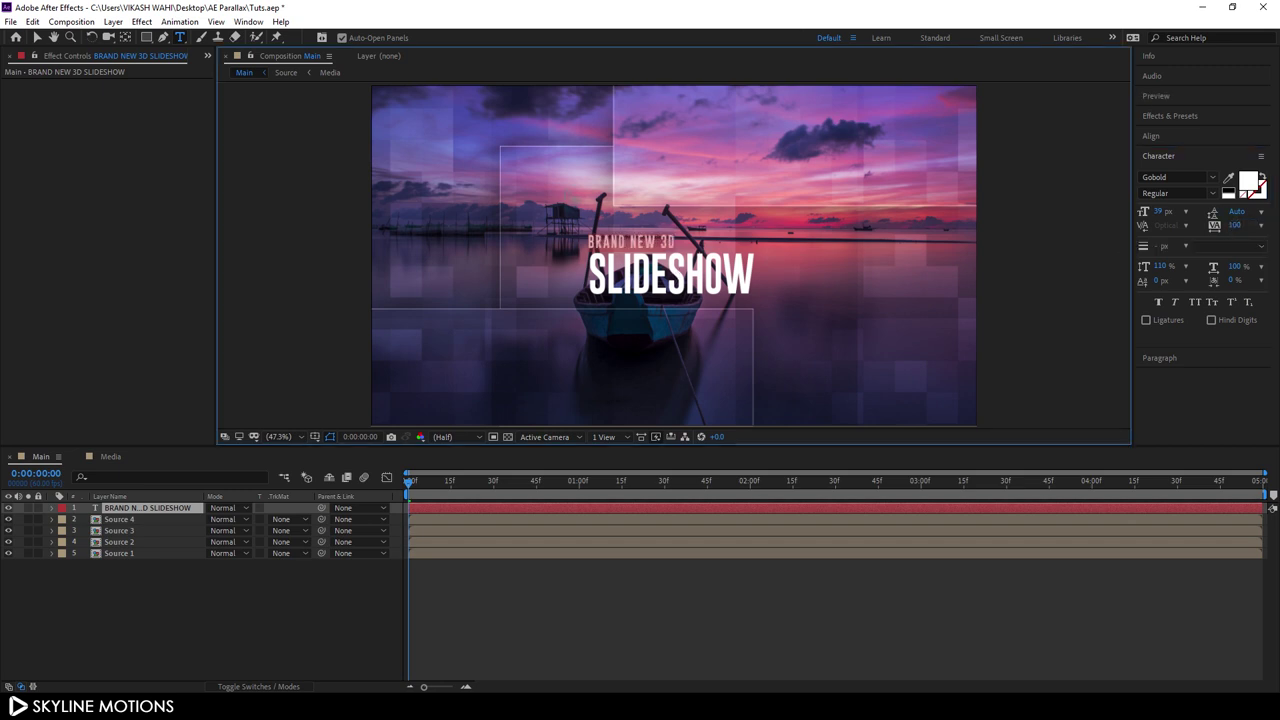
# Step: Set SLIDESHOW's leading to 136 px and move the title up-left over the boat
pyautogui.click(600, 282)
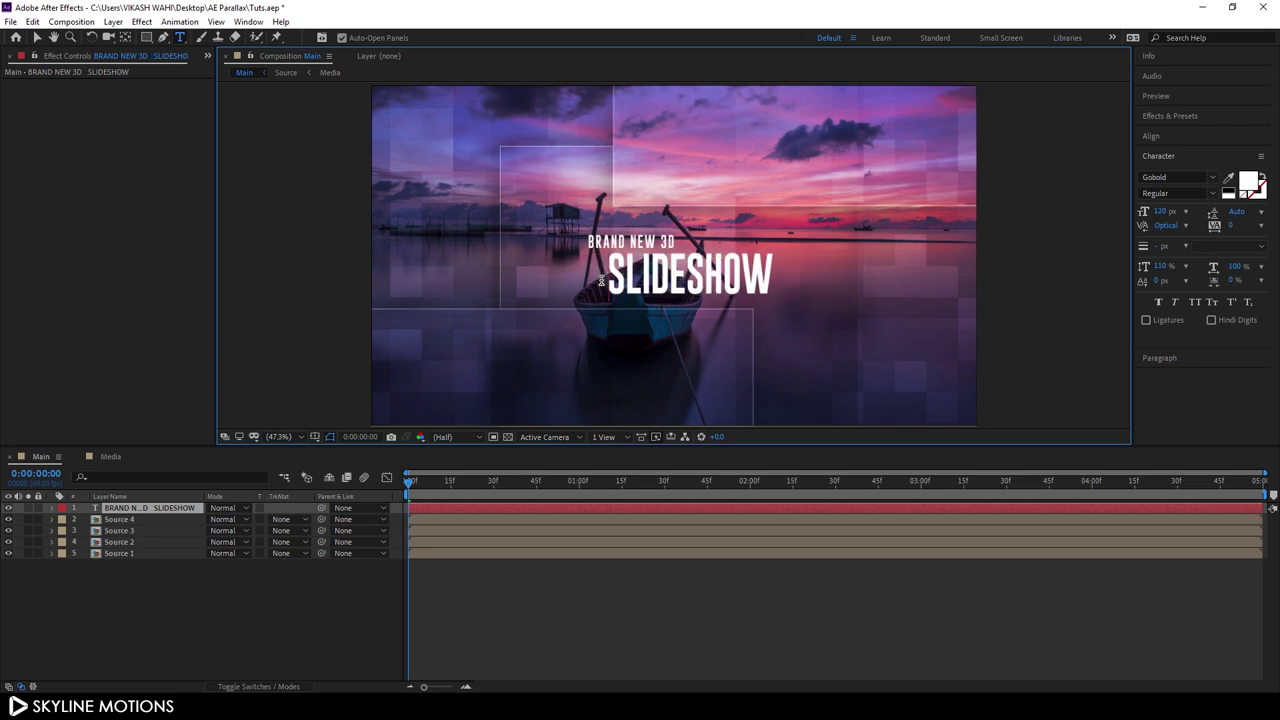
pyautogui.hotkey('shift', 'End')
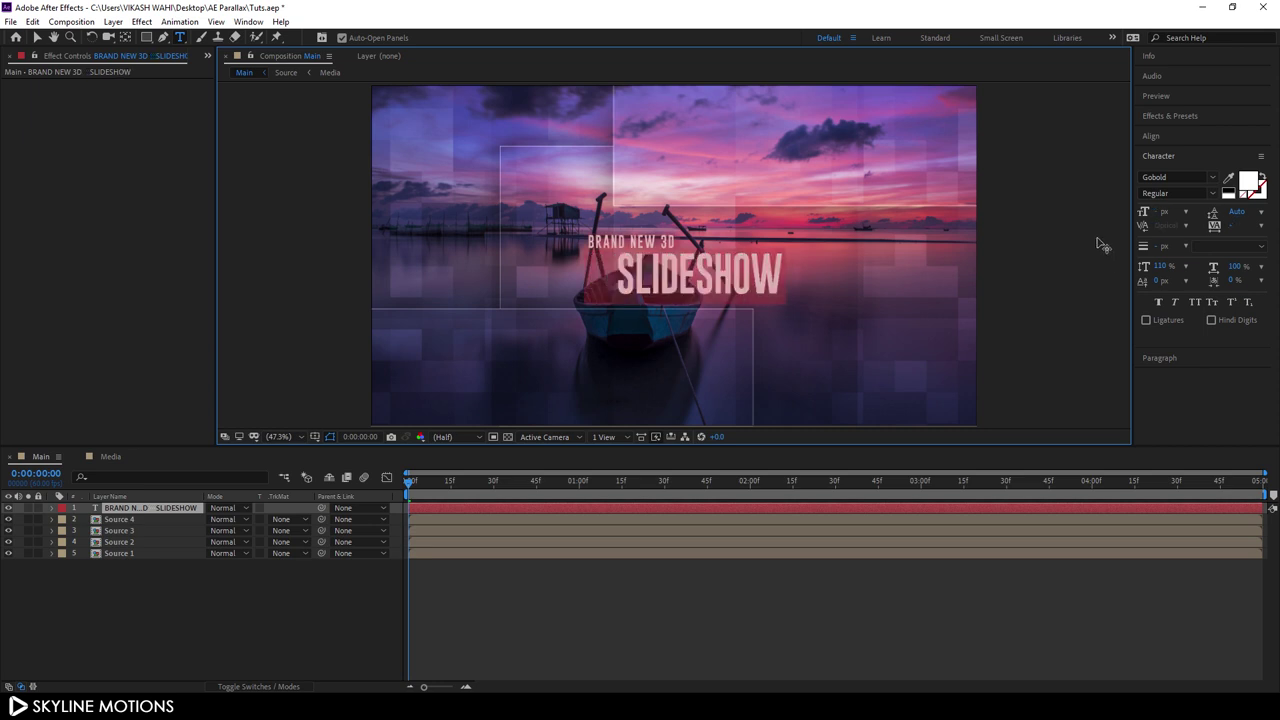
pyautogui.moveTo(1236, 214); pyautogui.dragTo(1268, 214)
pyautogui.click(37, 37)
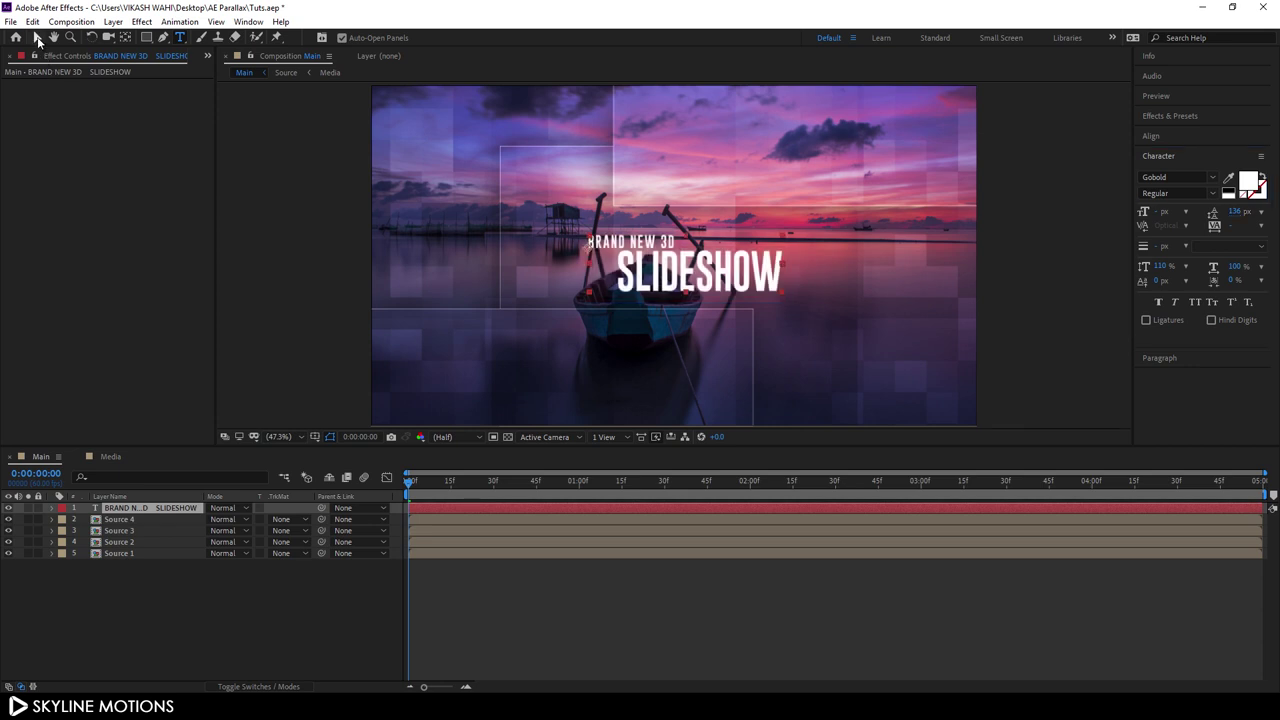
pyautogui.moveTo(632, 282); pyautogui.dragTo(568, 270)
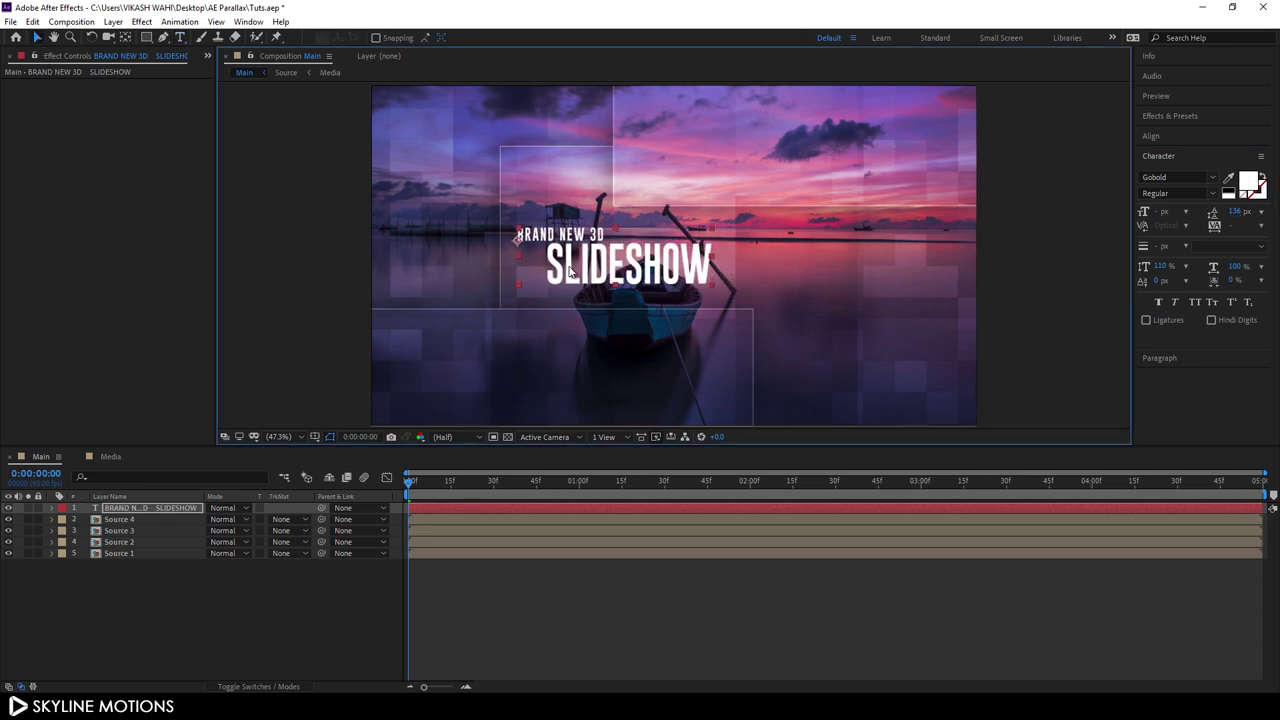
pyautogui.click(295, 592)
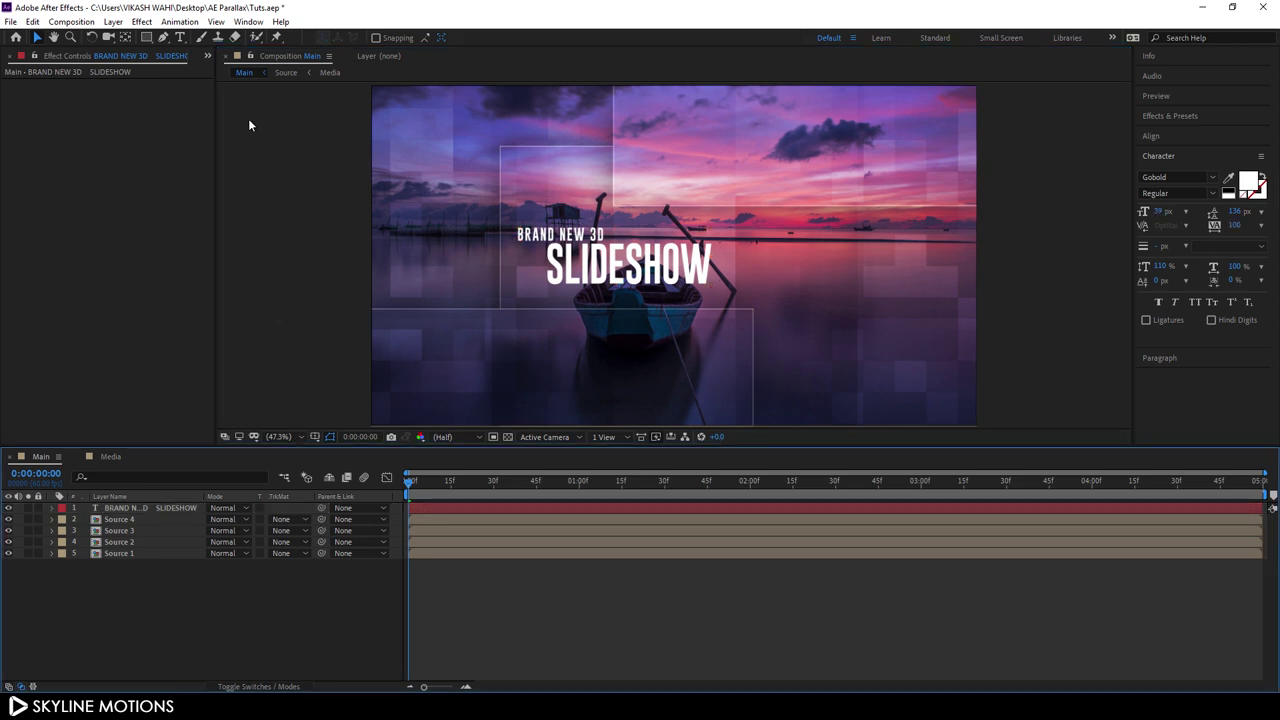
pyautogui.hotkey('ctrl', 't')
# Step: Type 'DYNAMIC DESIGN' in the upper right, nudge it into place, and set tracking to 200
pyautogui.click(840, 182)
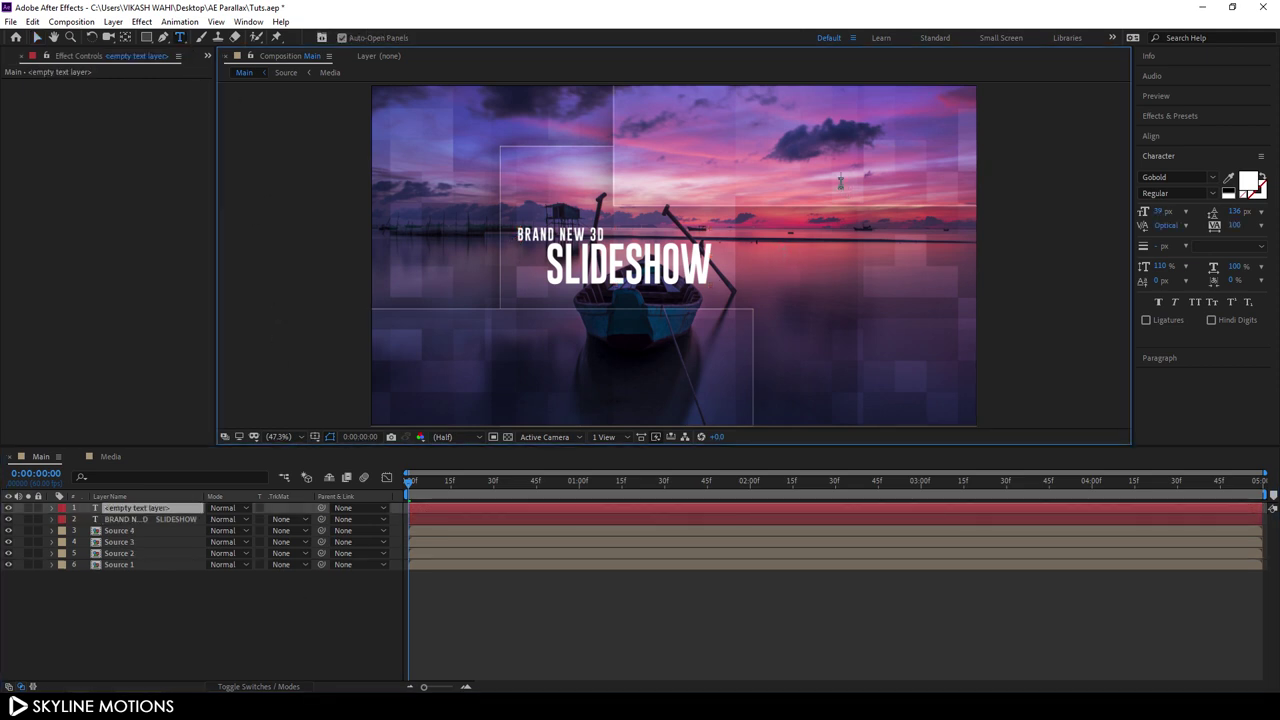
pyautogui.write('DYN')
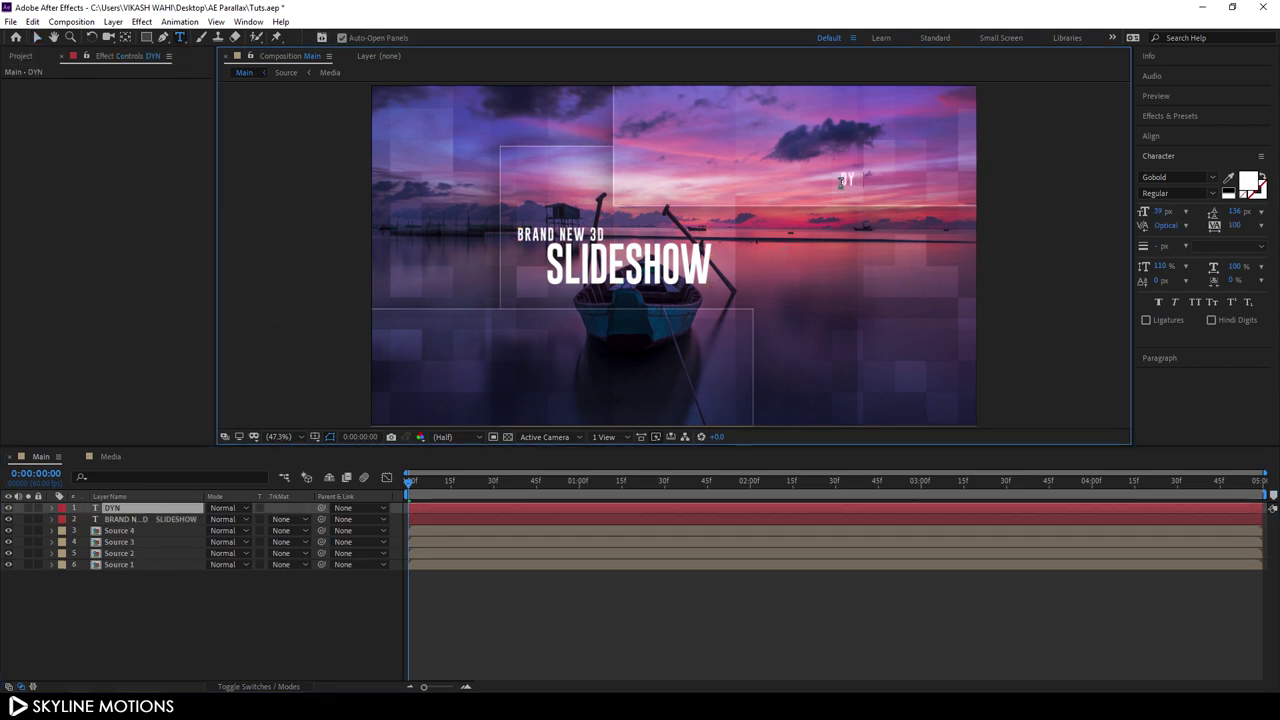
pyautogui.write('AMIC DESIGN')
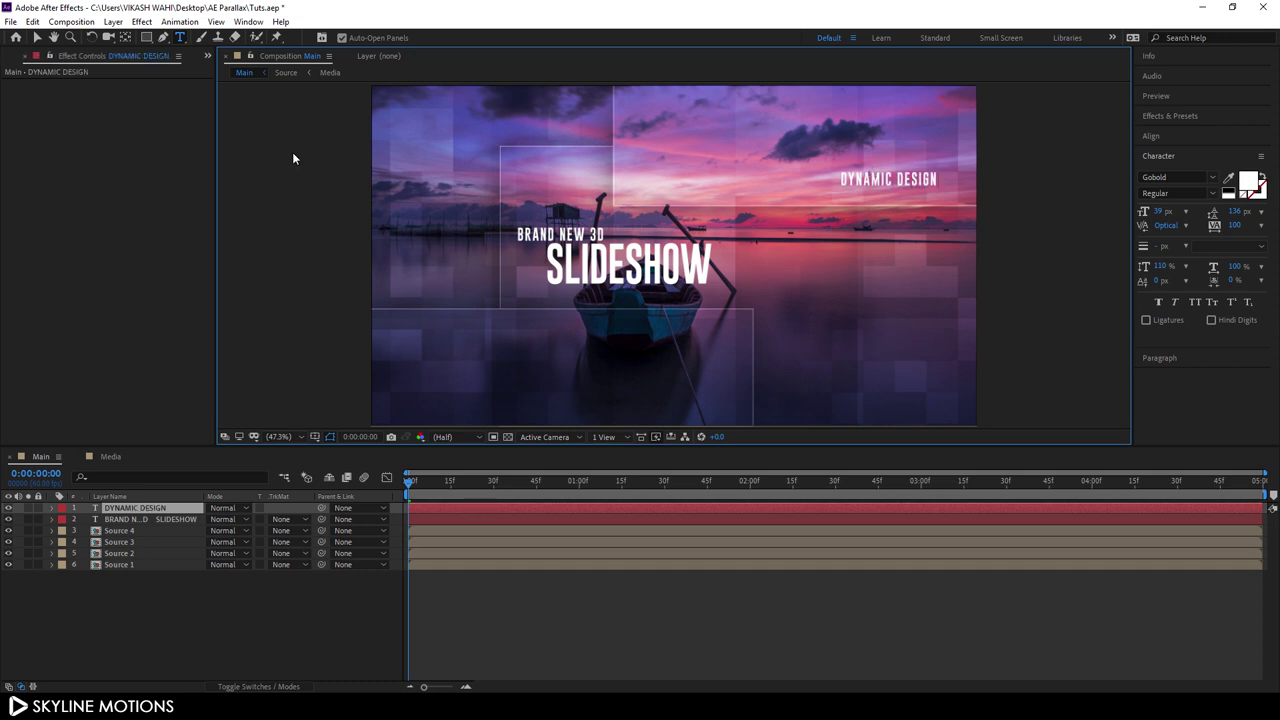
pyautogui.click(36, 37)
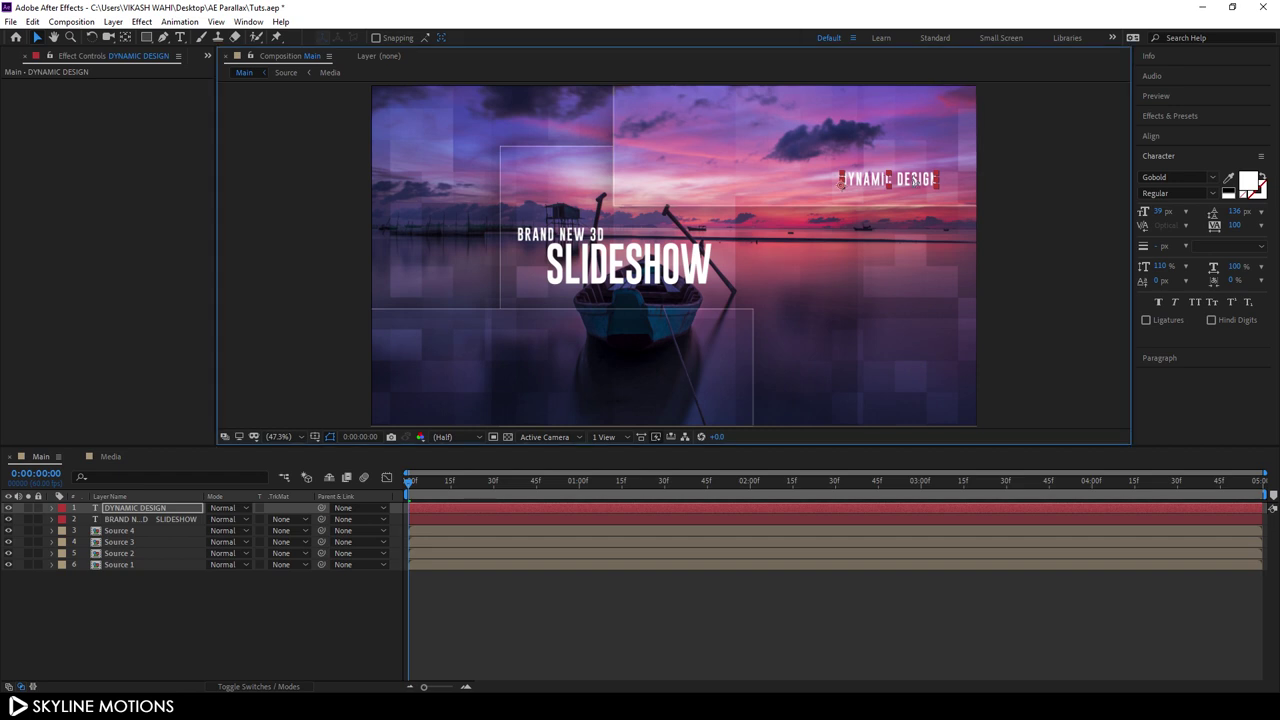
pyautogui.moveTo(841, 184); pyautogui.dragTo(830, 191)
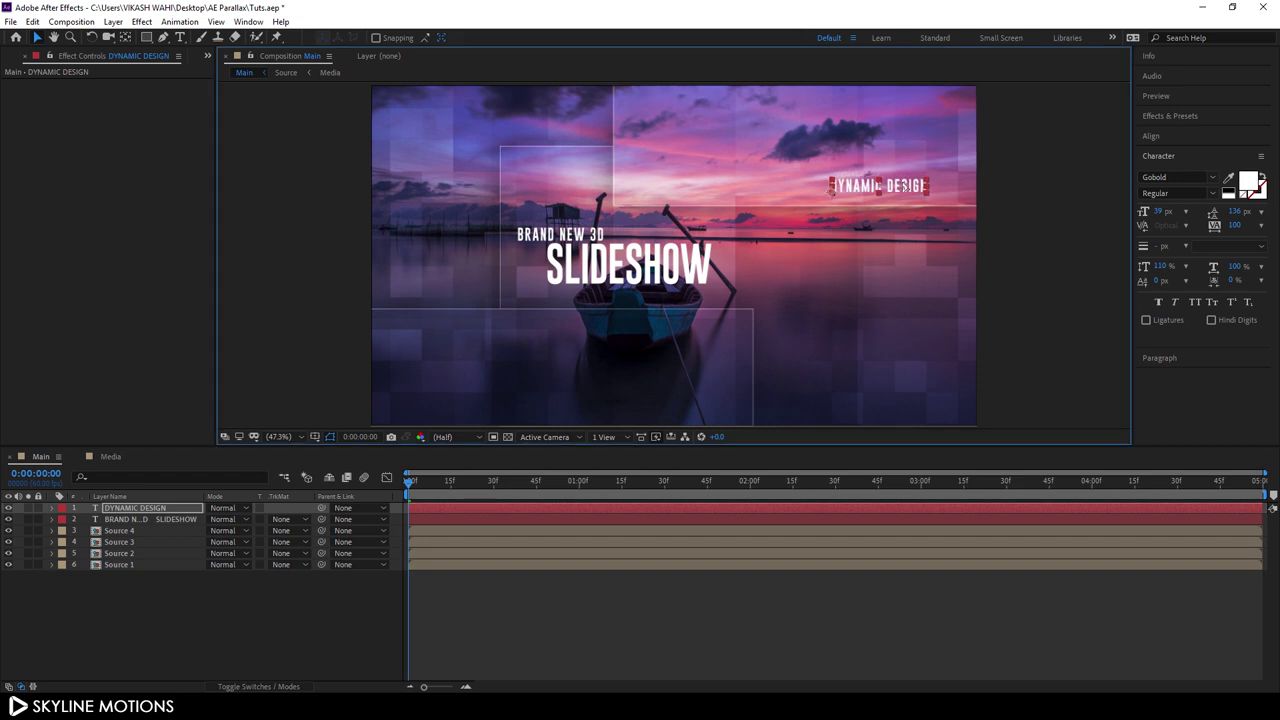
pyautogui.moveTo(1235, 228)
pyautogui.mouseDown()
pyautogui.moveTo(1272, 236)
pyautogui.moveTo(1237, 230)
pyautogui.mouseUp()
pyautogui.click(1236, 229)
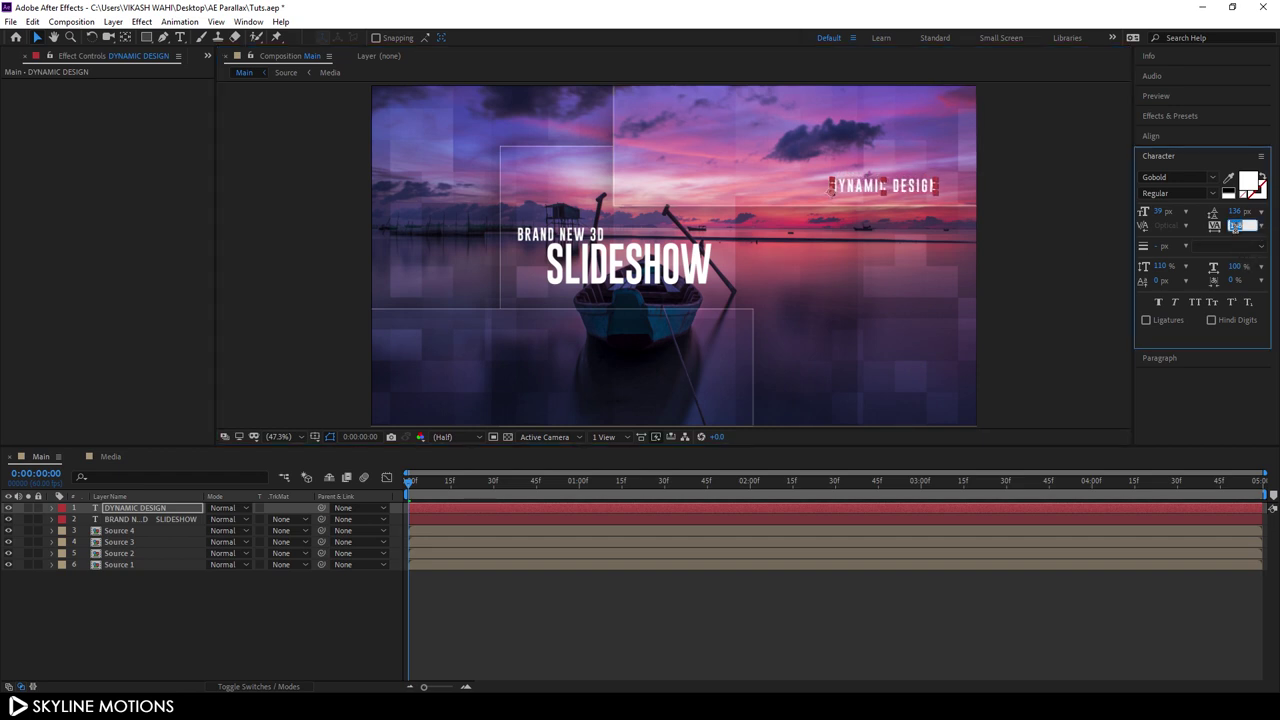
pyautogui.press('Up')
pyautogui.press('Up')
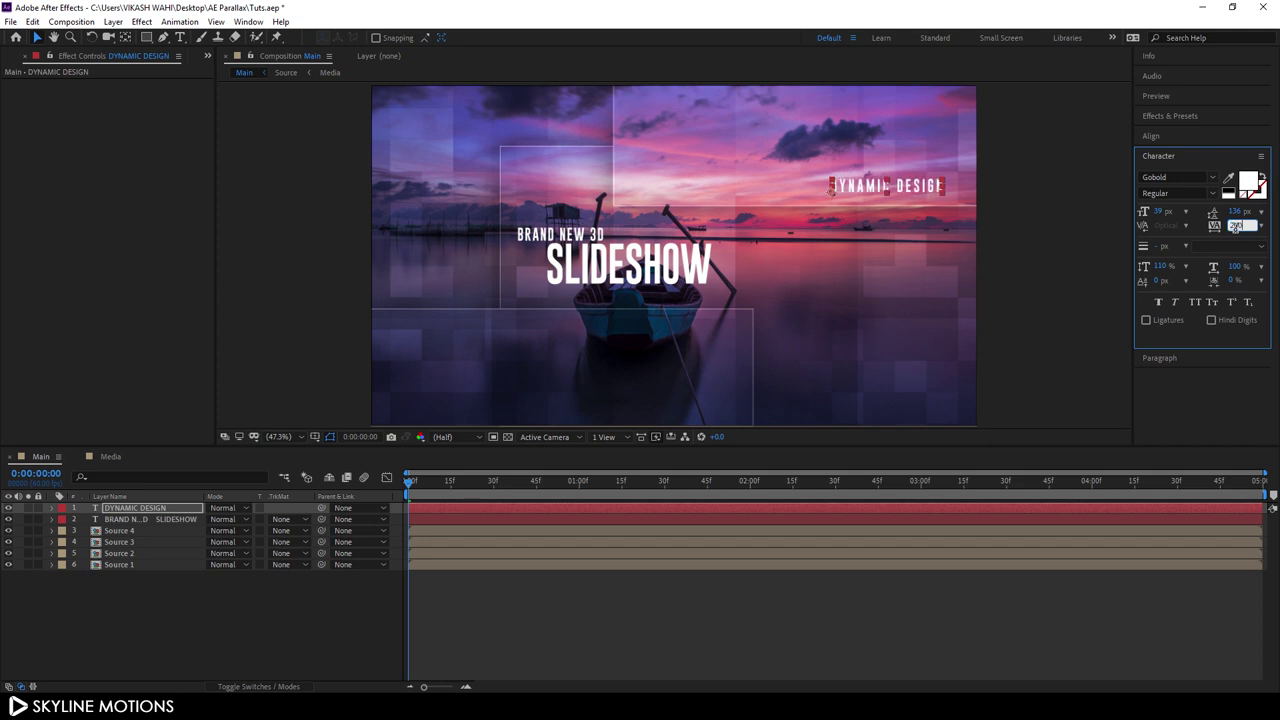
pyautogui.press('Return')
pyautogui.click(194, 612)
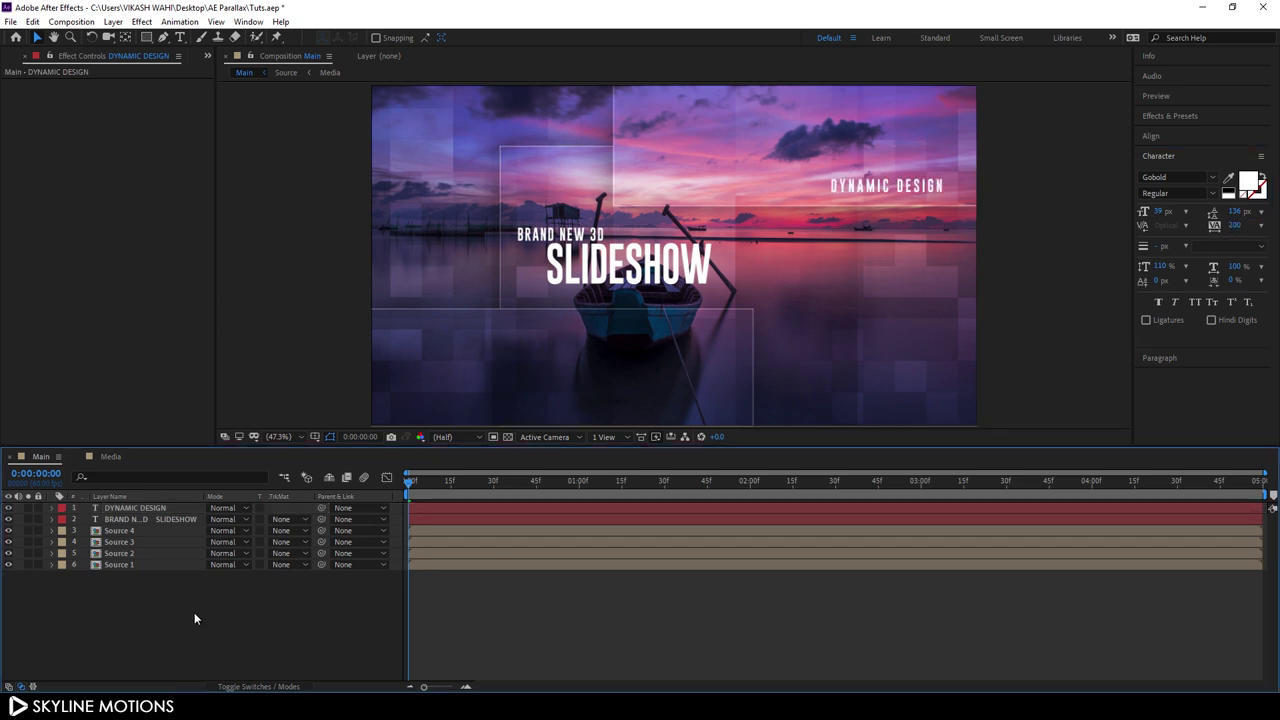
# Step: Add a 0% Opacity animator to the title and move the current time to 2 seconds
pyautogui.click(161, 516)
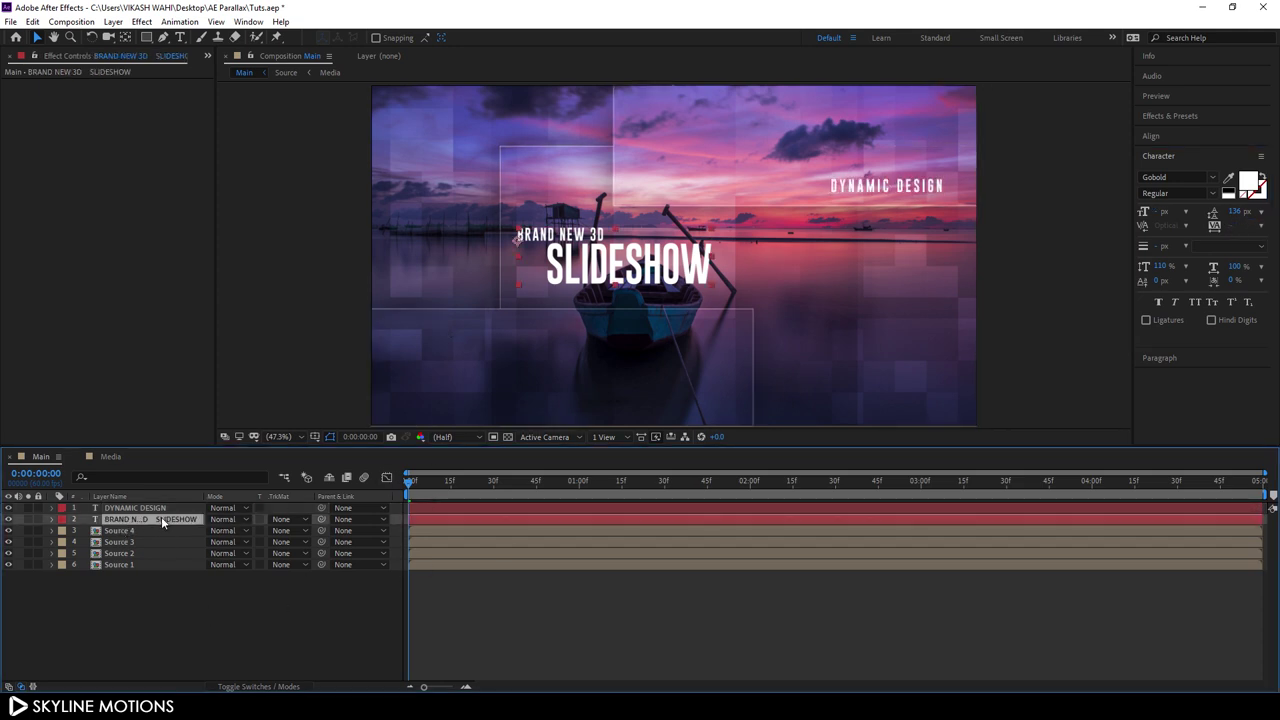
pyautogui.click(52, 519)
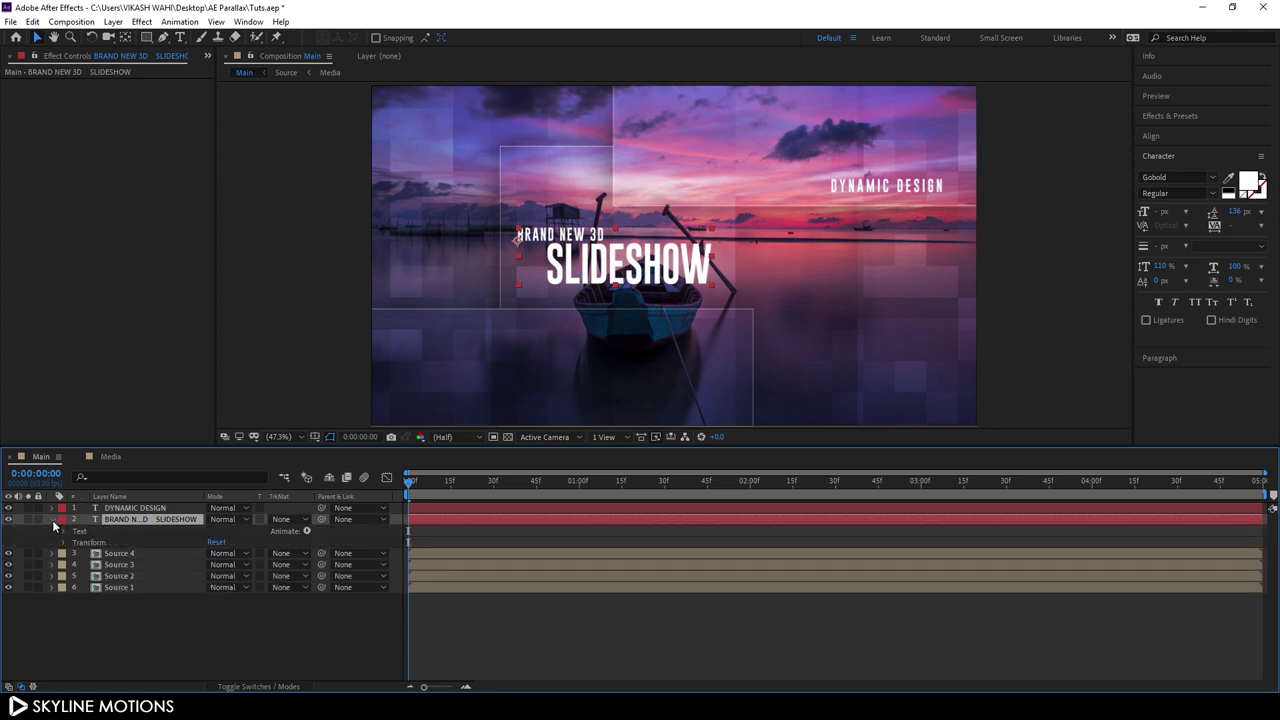
pyautogui.click(306, 531)
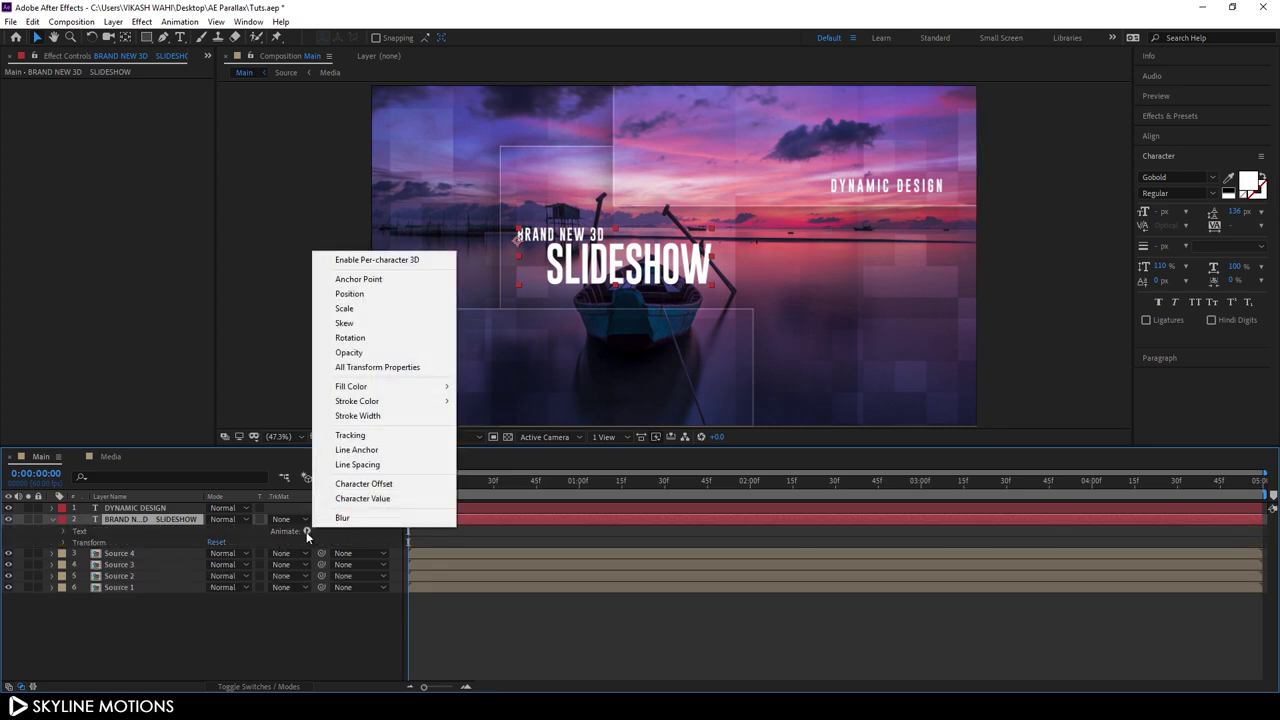
pyautogui.click(348, 353)
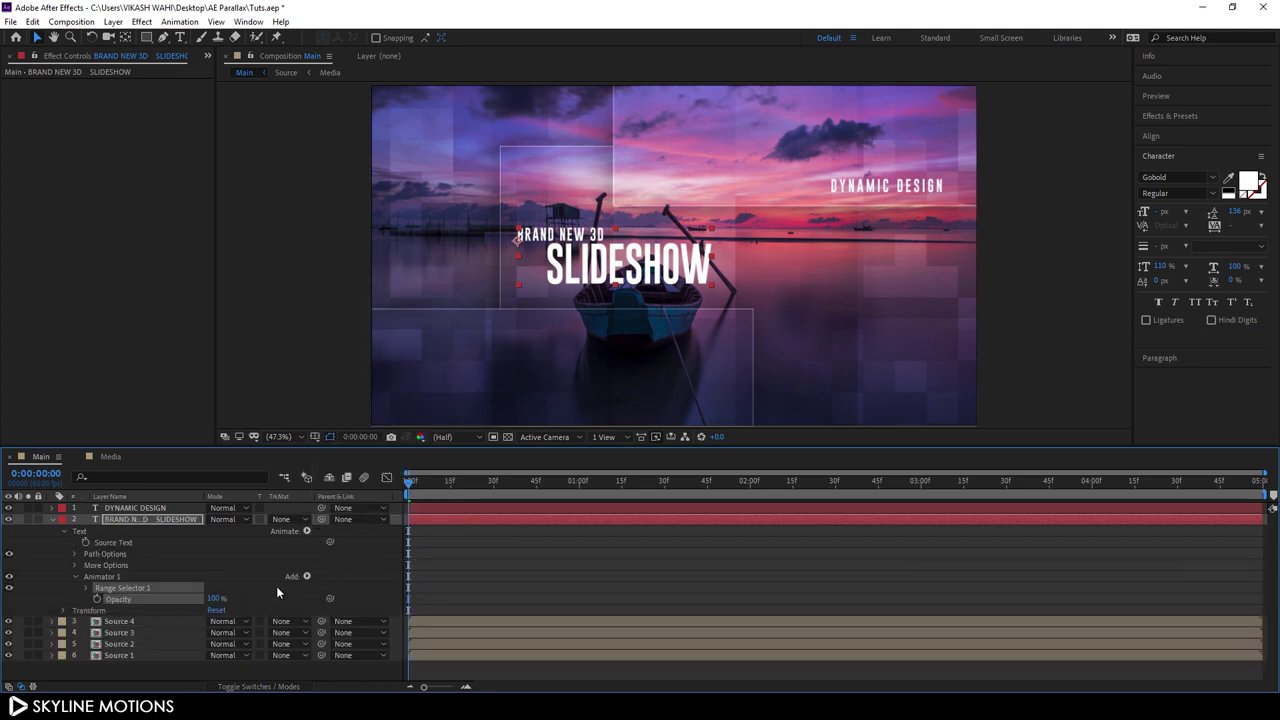
pyautogui.click(213, 598)
pyautogui.write('0')
pyautogui.press('Return')
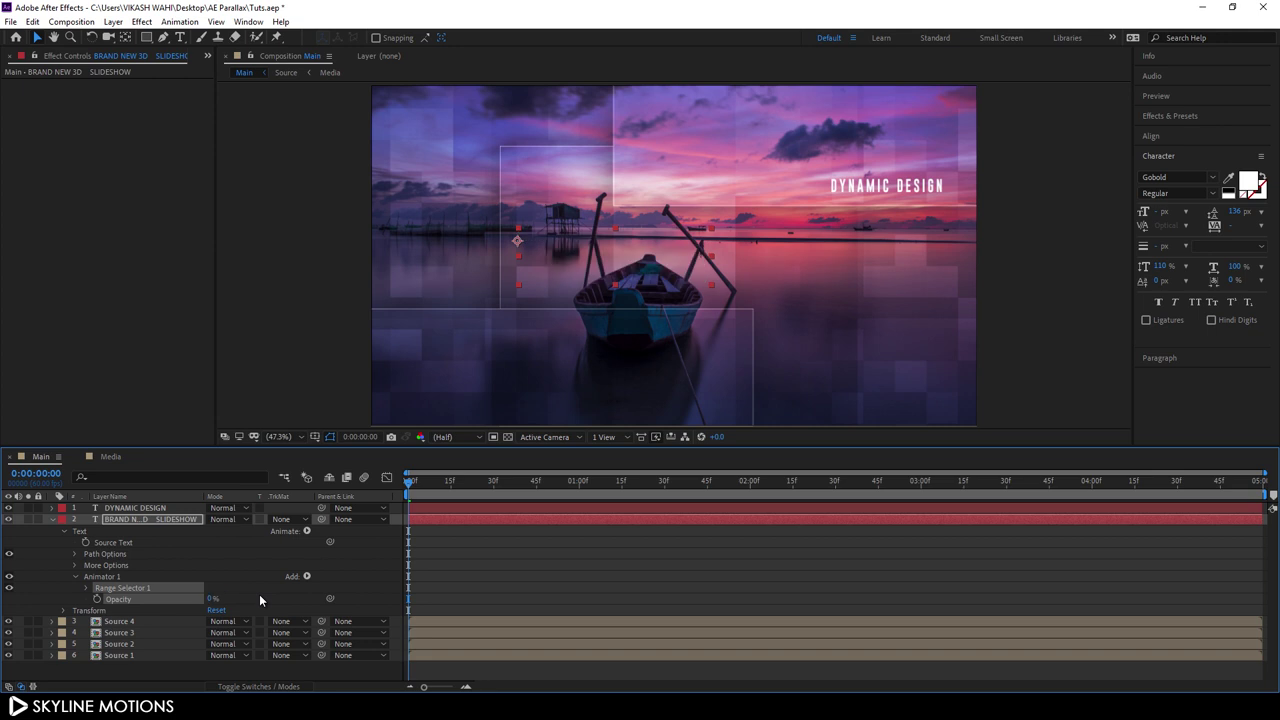
pyautogui.click(87, 587)
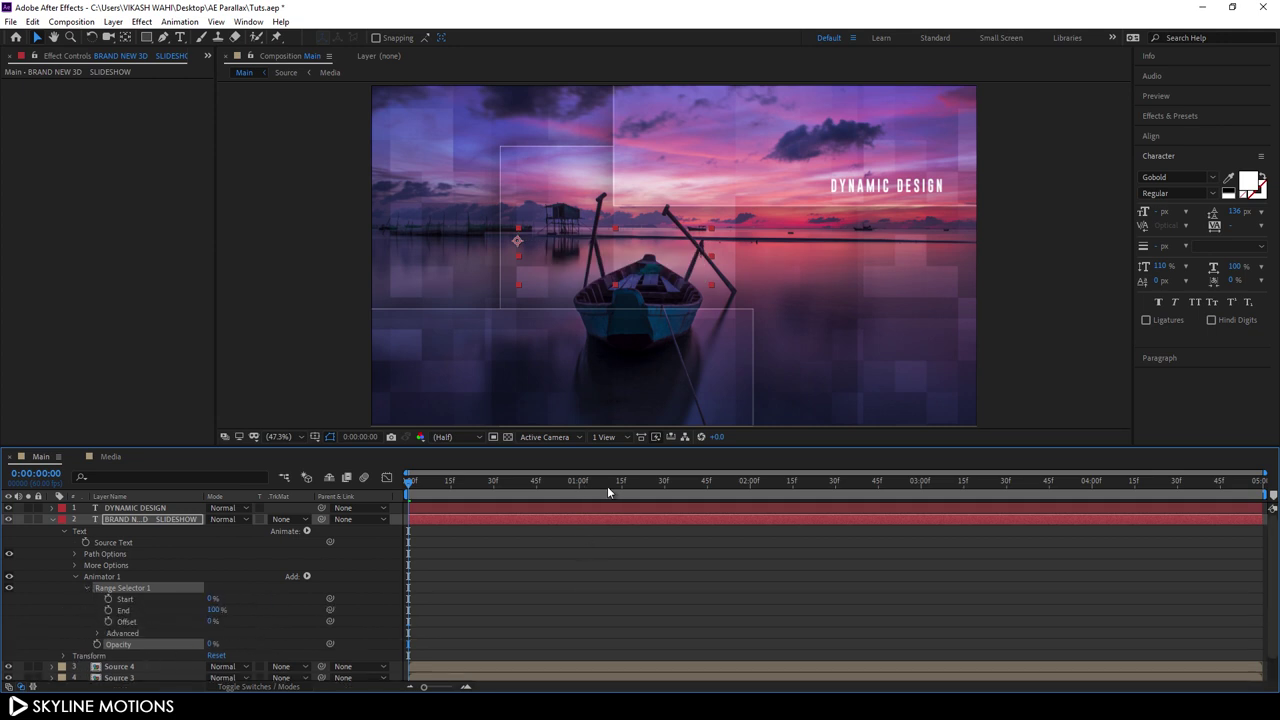
pyautogui.moveTo(692, 488); pyautogui.dragTo(750, 509)
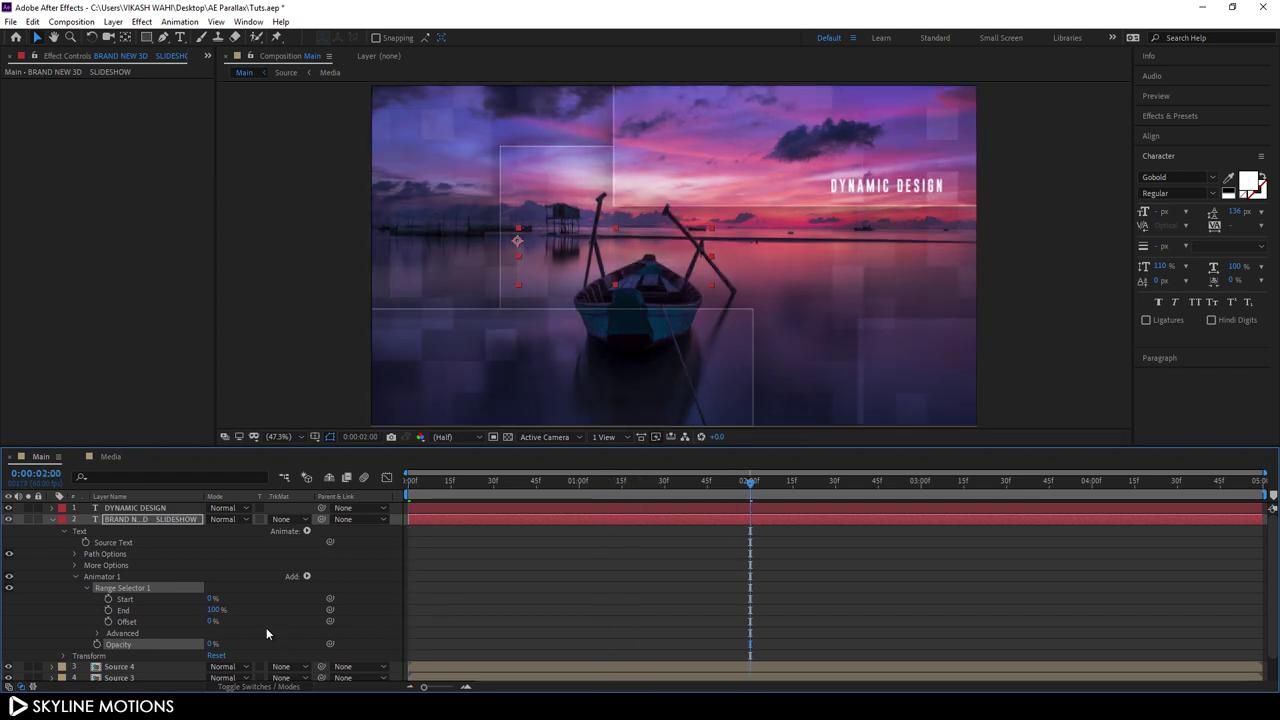
# Step: Keyframe the title's range Start at 100% at 2 s and 0% at 0 s
pyautogui.click(108, 599)
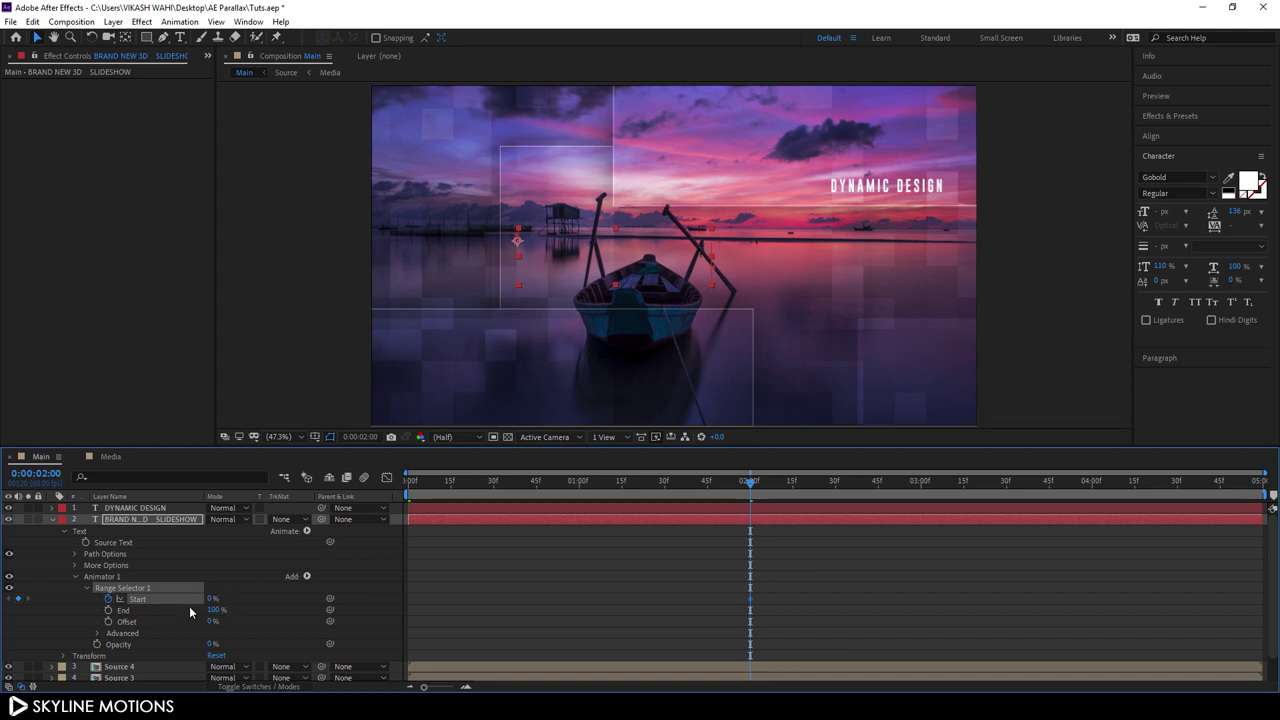
pyautogui.click(212, 598)
pyautogui.write('100')
pyautogui.press('Return')
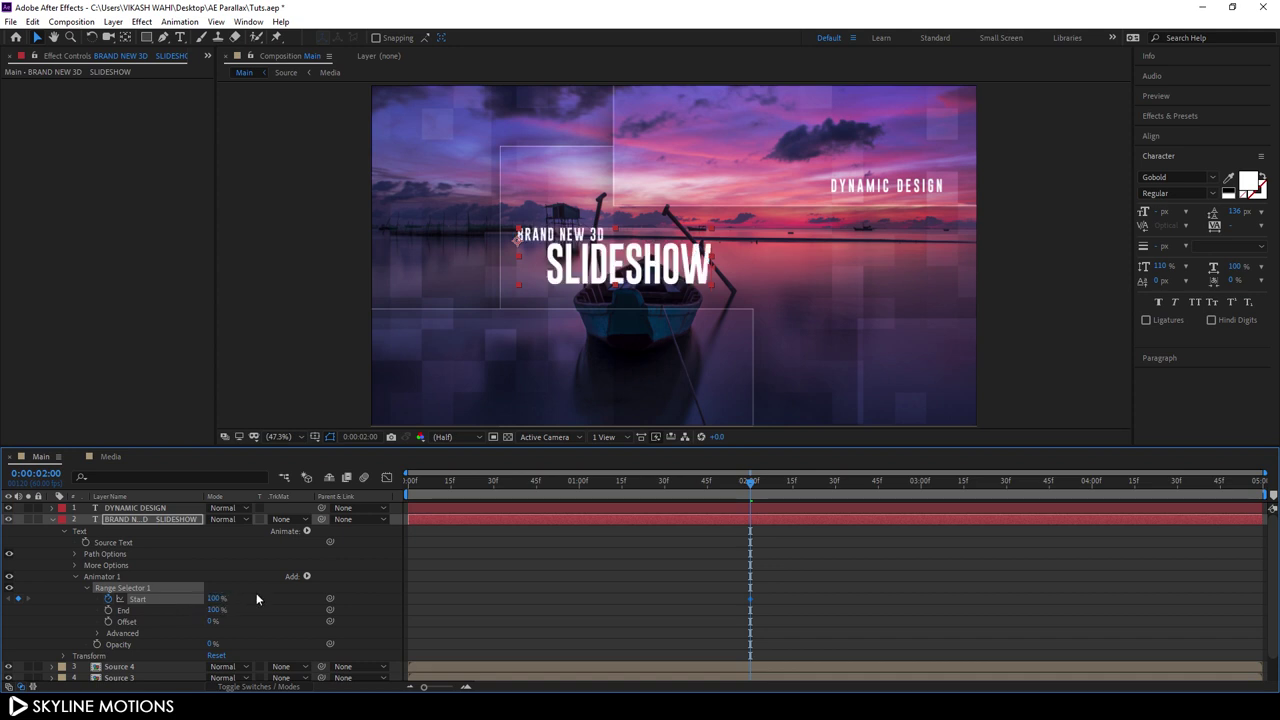
pyautogui.moveTo(732, 491); pyautogui.dragTo(374, 499)
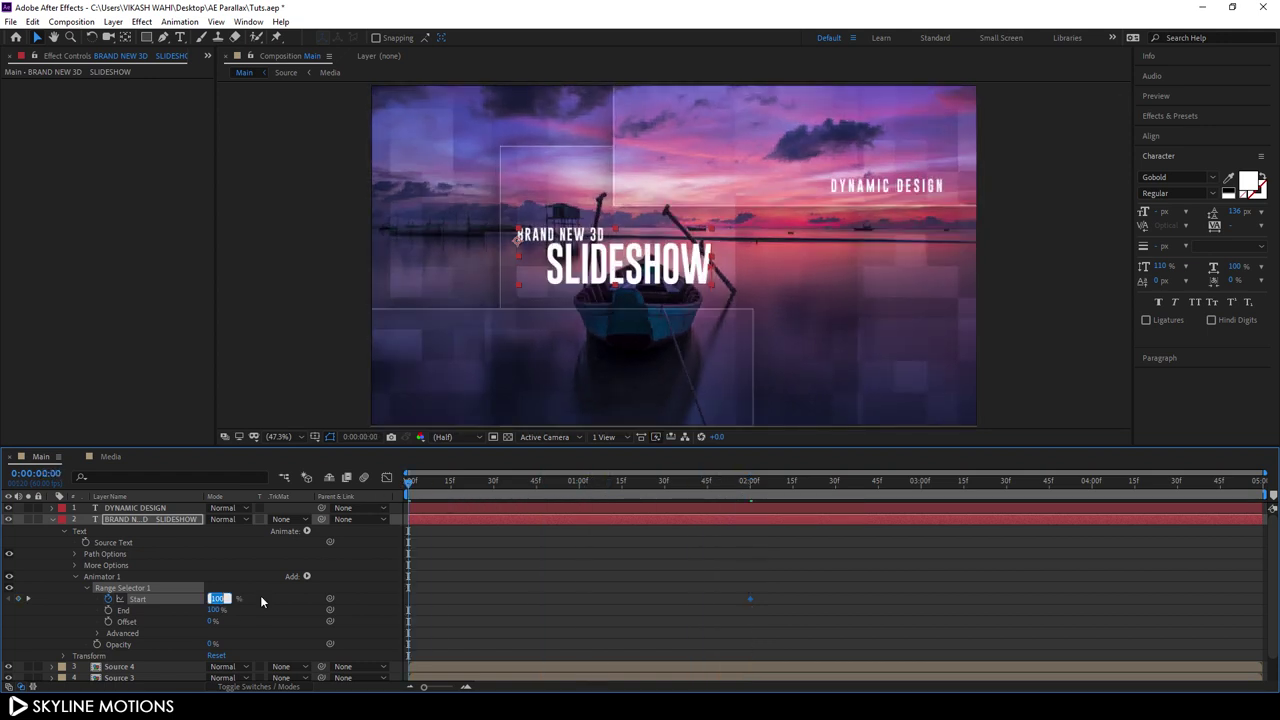
pyautogui.write('0')
pyautogui.press('Return')
pyautogui.moveTo(418, 478); pyautogui.dragTo(704, 504)
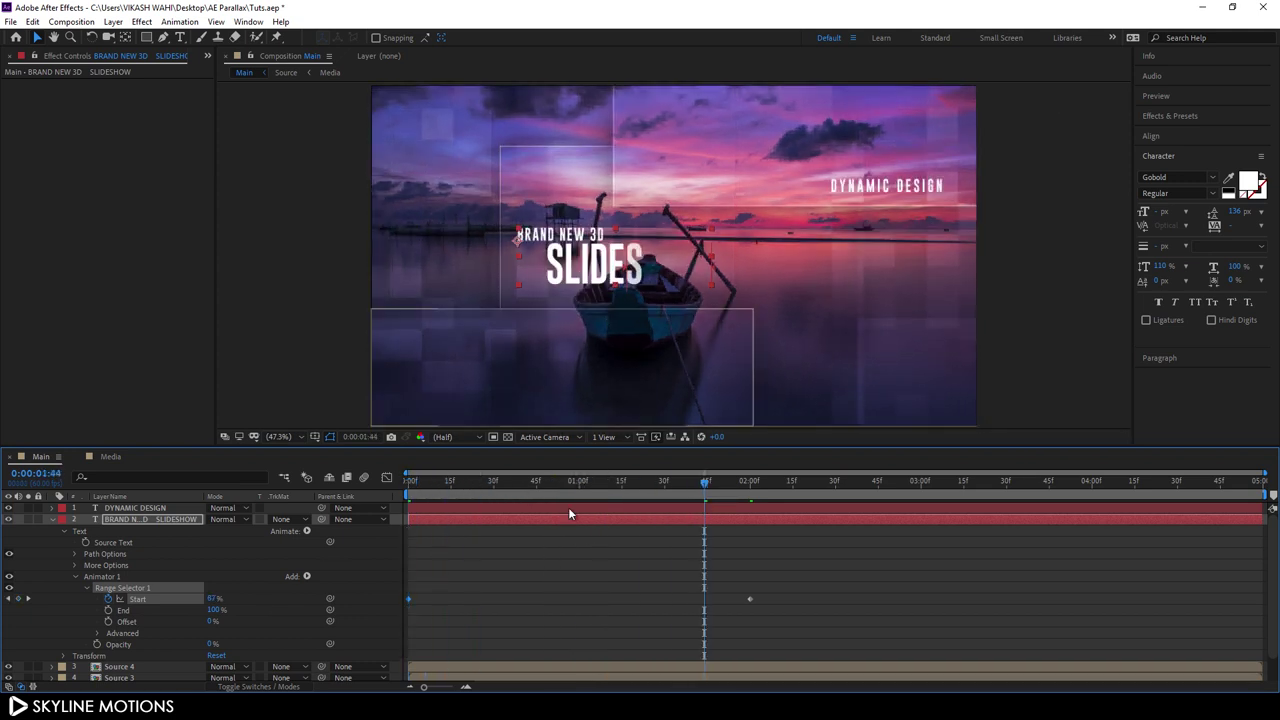
# Step: Turn on Randomize Order for the title's range selector and preview the random reveal
pyautogui.click(97, 633)
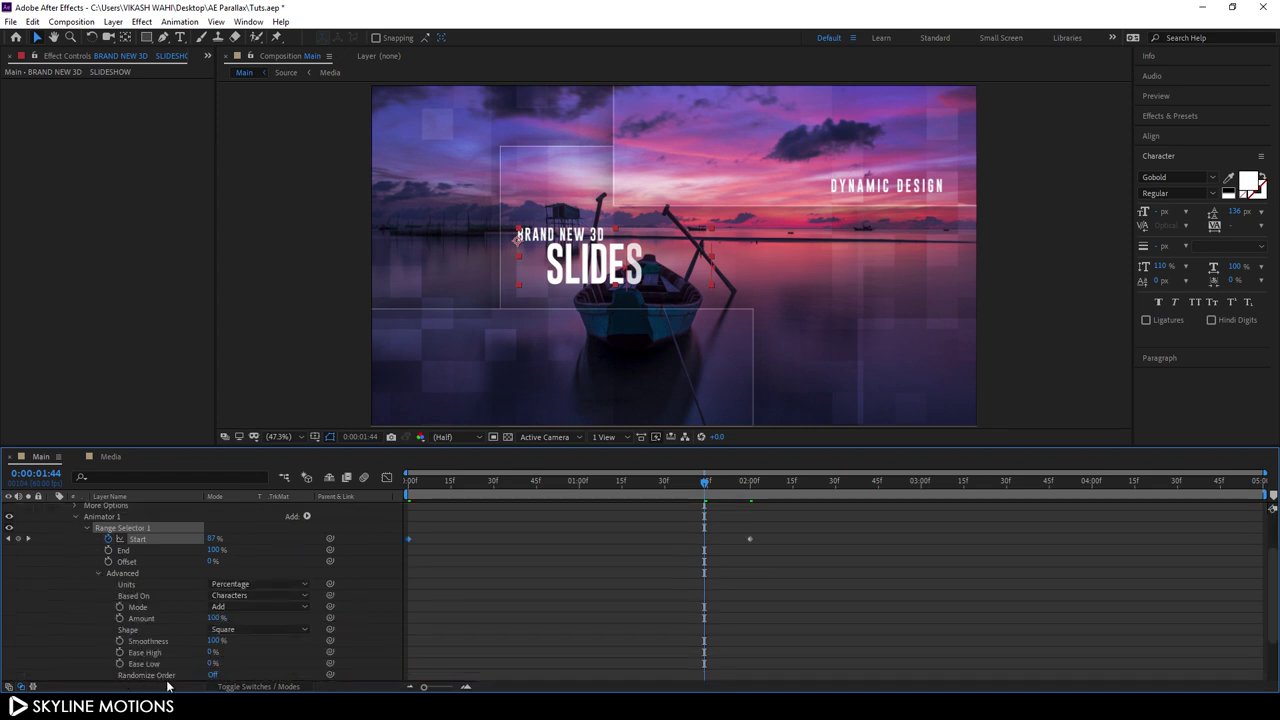
pyautogui.click(214, 676)
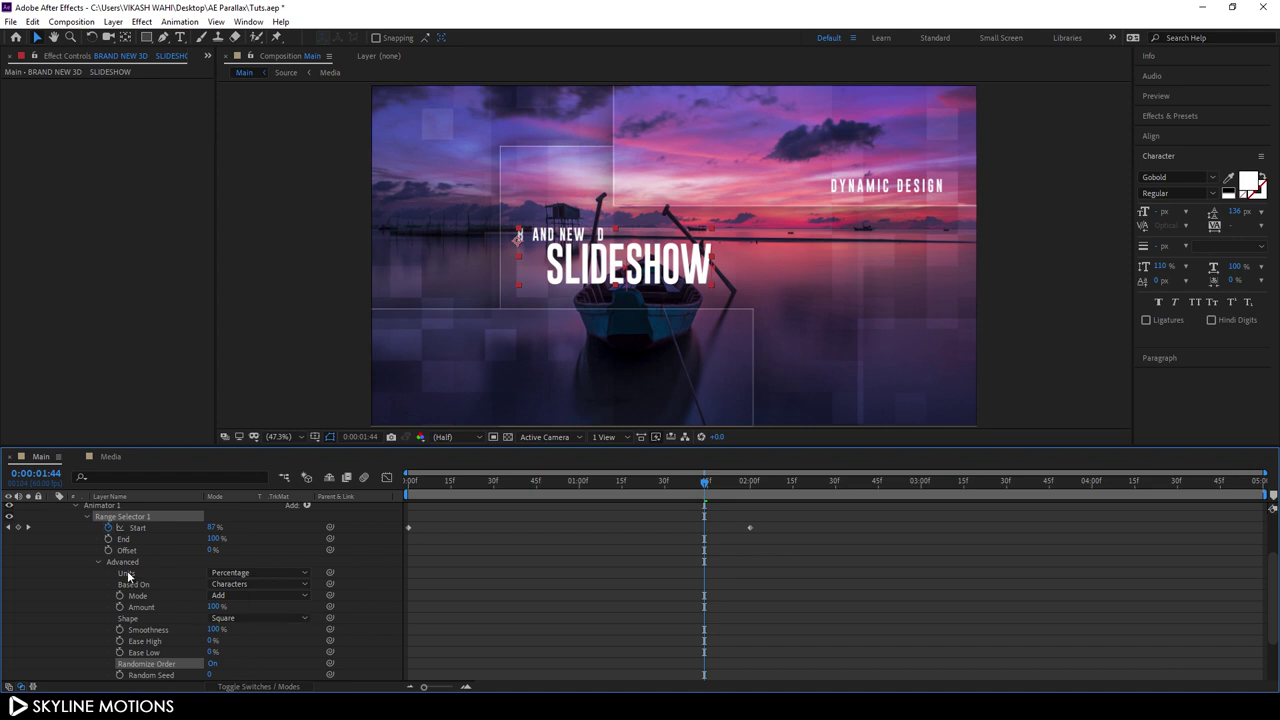
pyautogui.scroll(4, 128, 577)
pyautogui.scroll(-1, 76, 549)
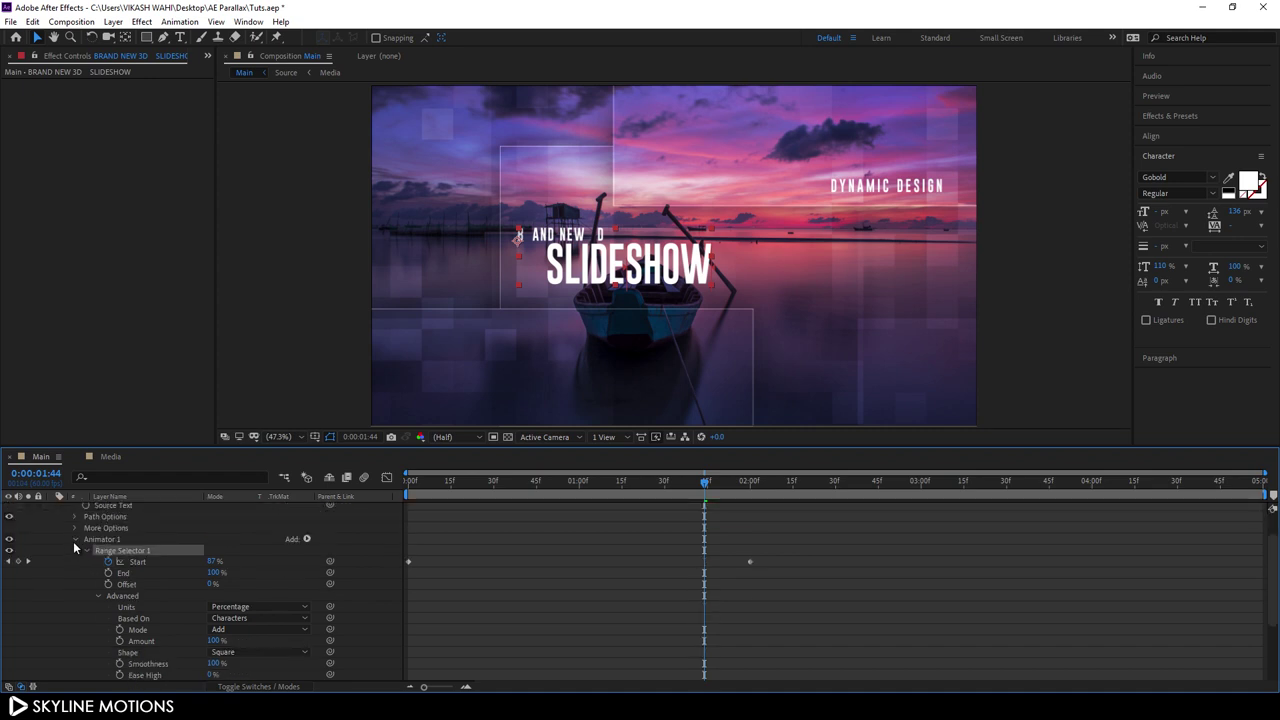
pyautogui.click(75, 540)
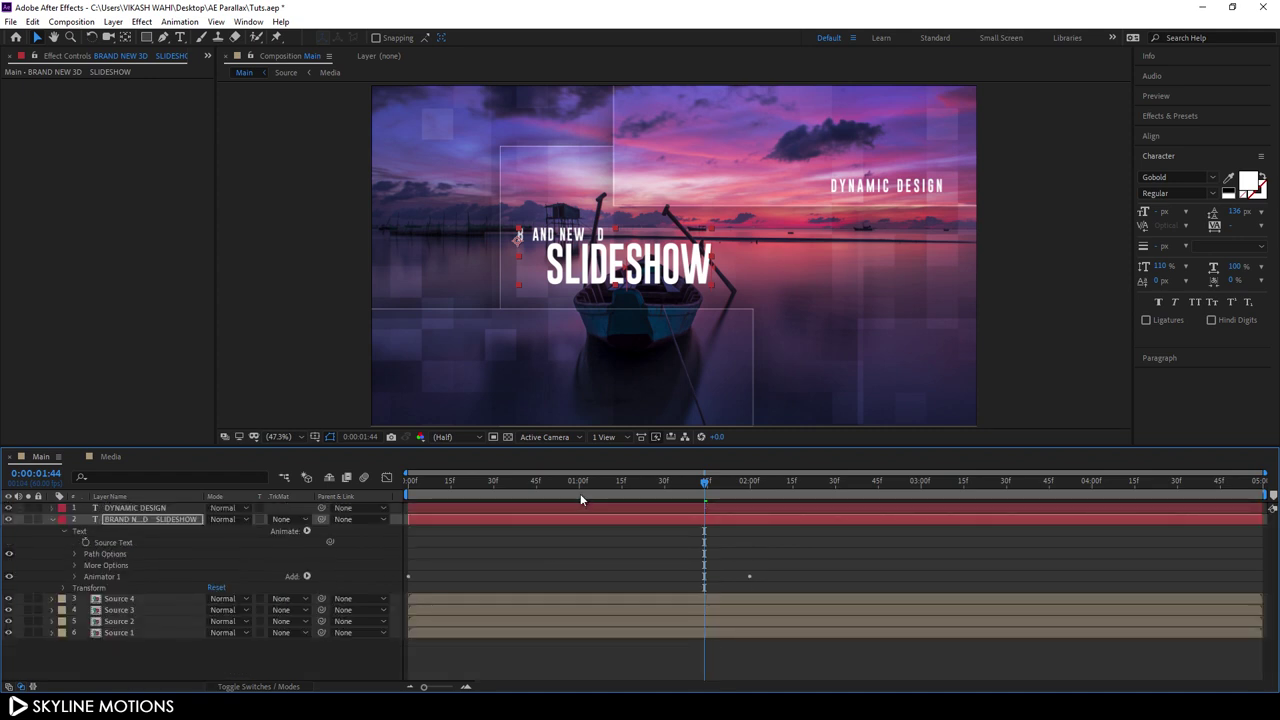
pyautogui.moveTo(580, 496); pyautogui.dragTo(680, 518)
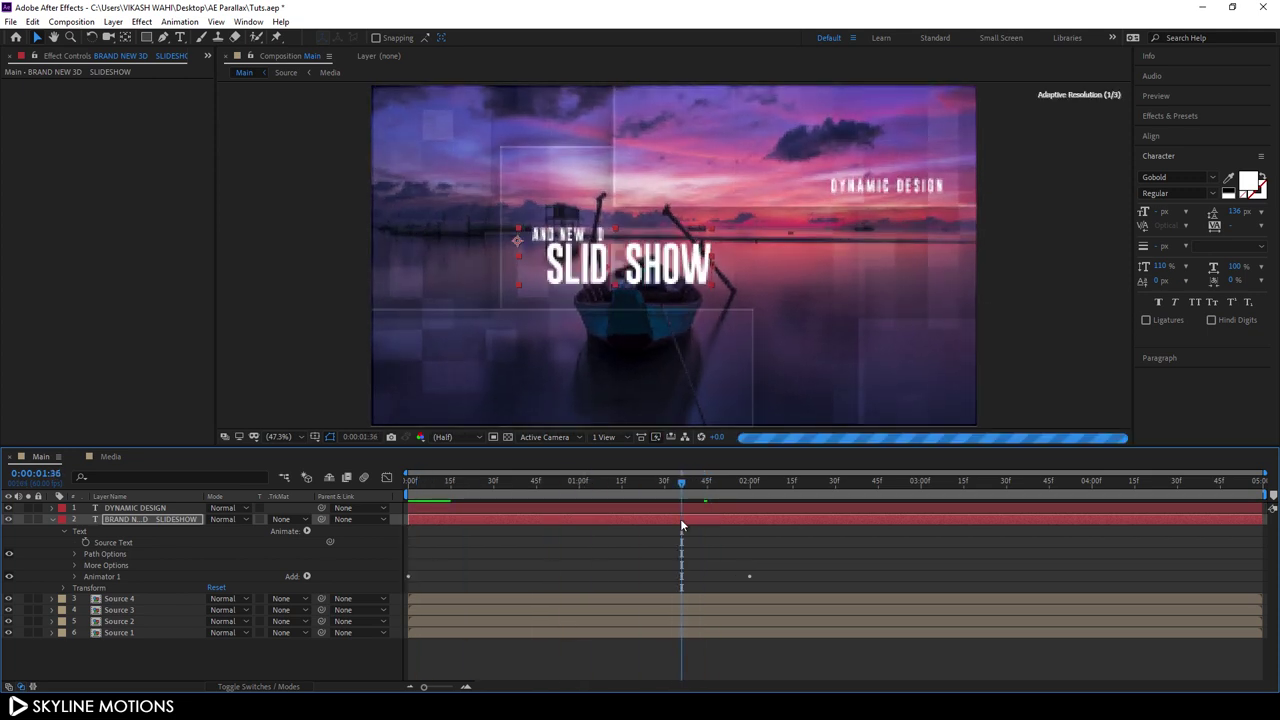
pyautogui.click(53, 520)
pyautogui.click(139, 509)
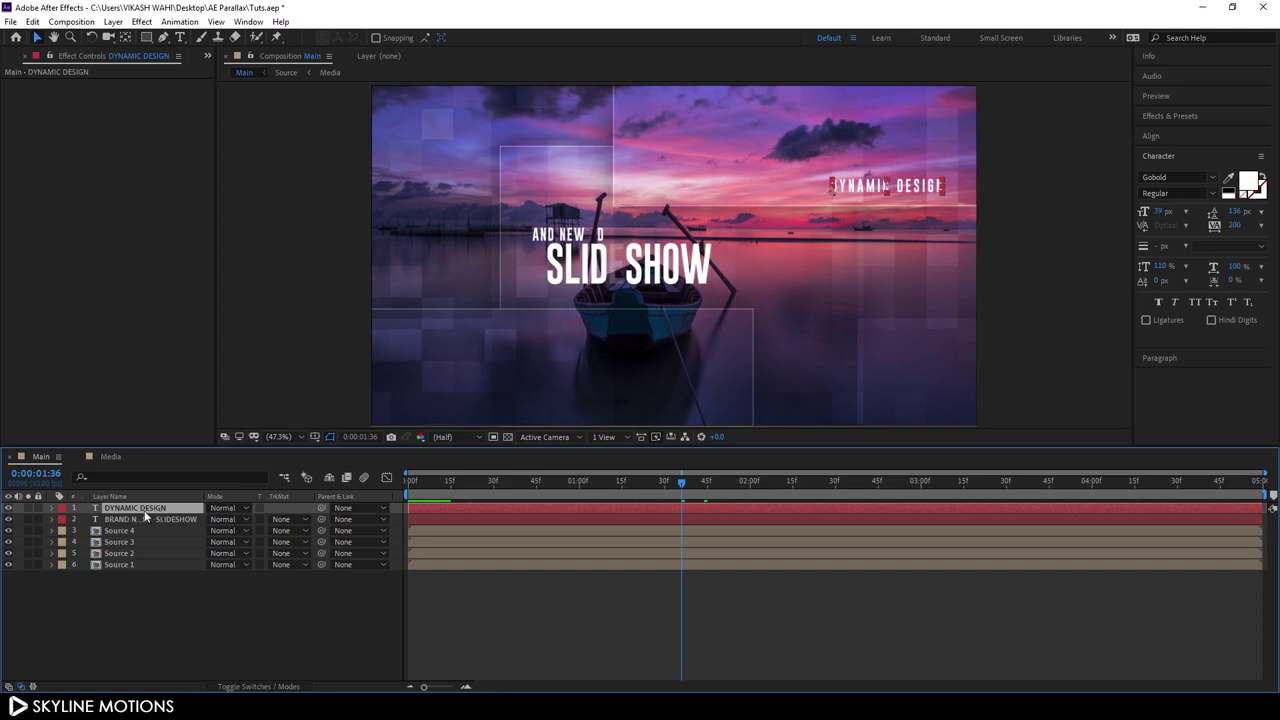
# Step: Add an Opacity animator set to 0% on the DYNAMIC DESIGN layer
pyautogui.click(53, 508)
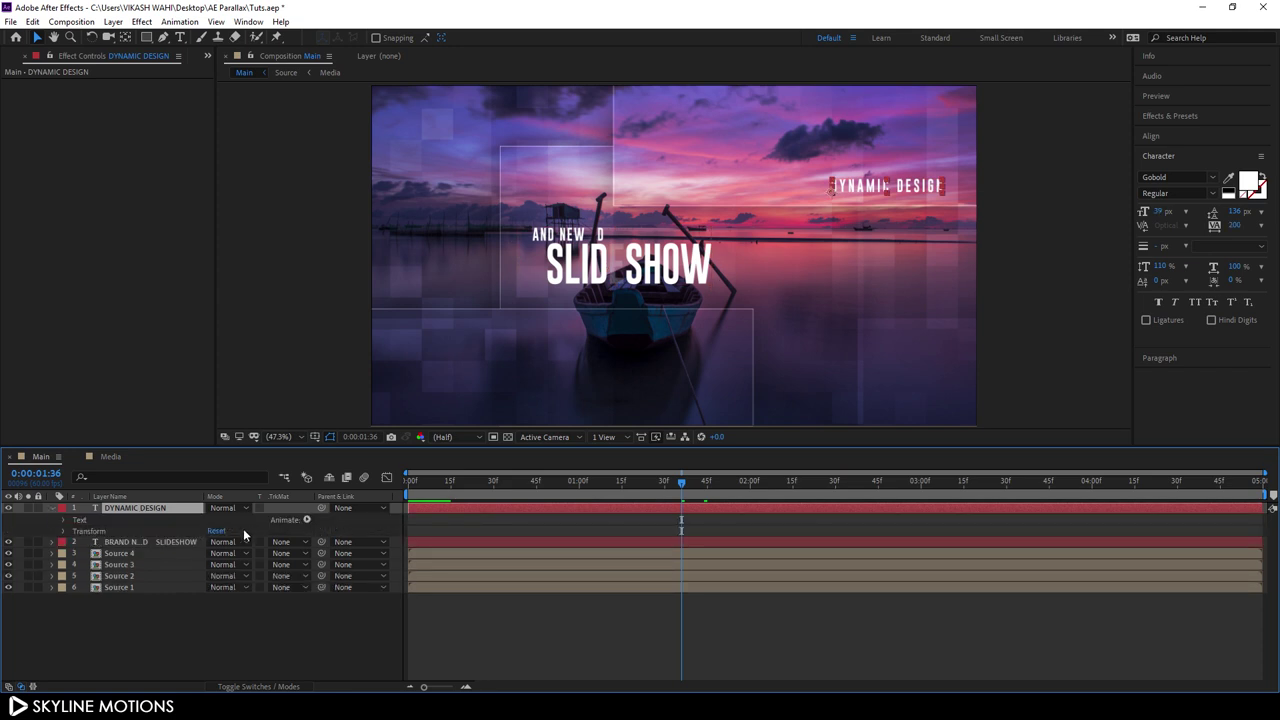
pyautogui.click(306, 519)
pyautogui.click(349, 341)
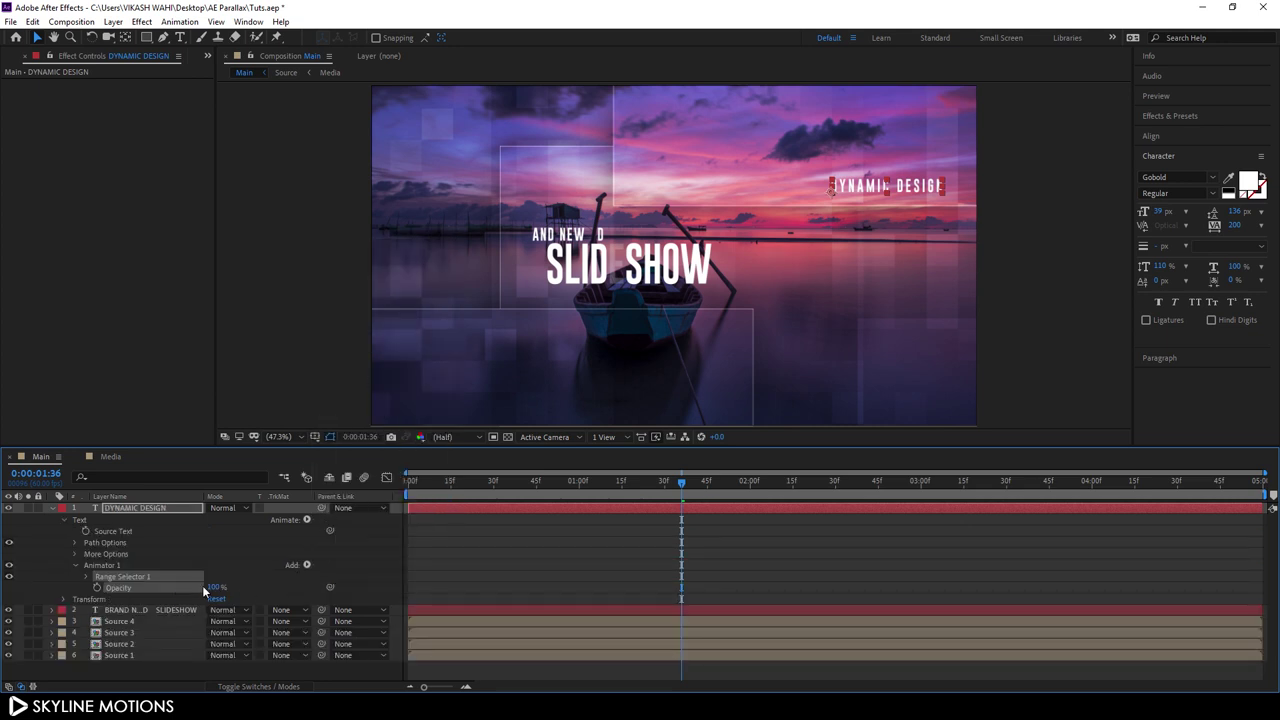
pyautogui.click(212, 587)
pyautogui.write('0')
pyautogui.press('Return')
# Step: Turn on Randomize Order and set the range Start to 80%, then collapse the layer
pyautogui.click(87, 577)
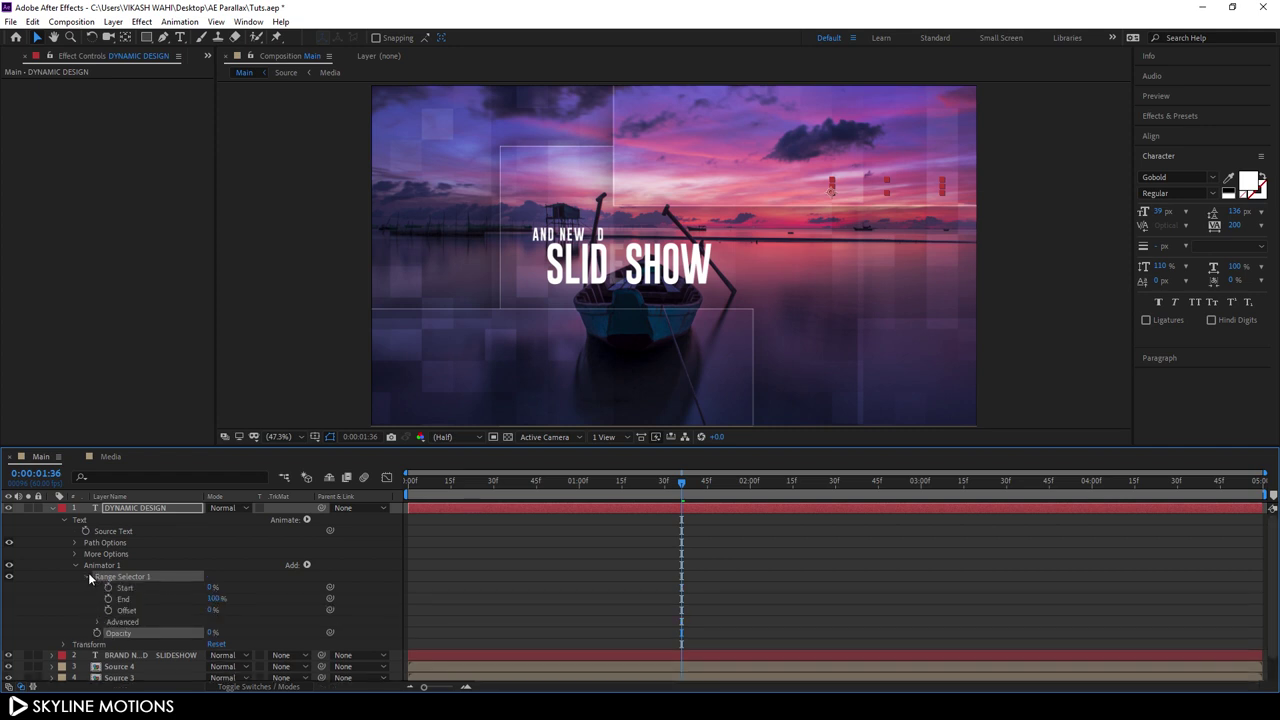
pyautogui.click(98, 623)
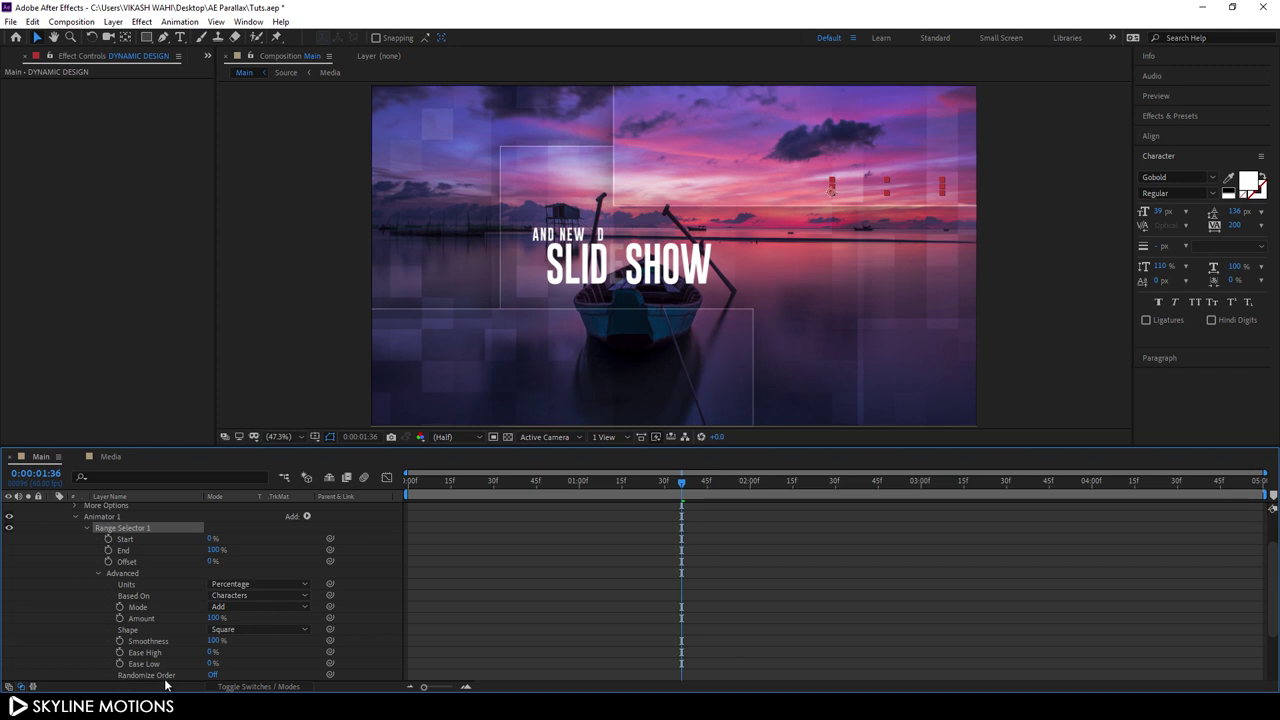
pyautogui.click(211, 677)
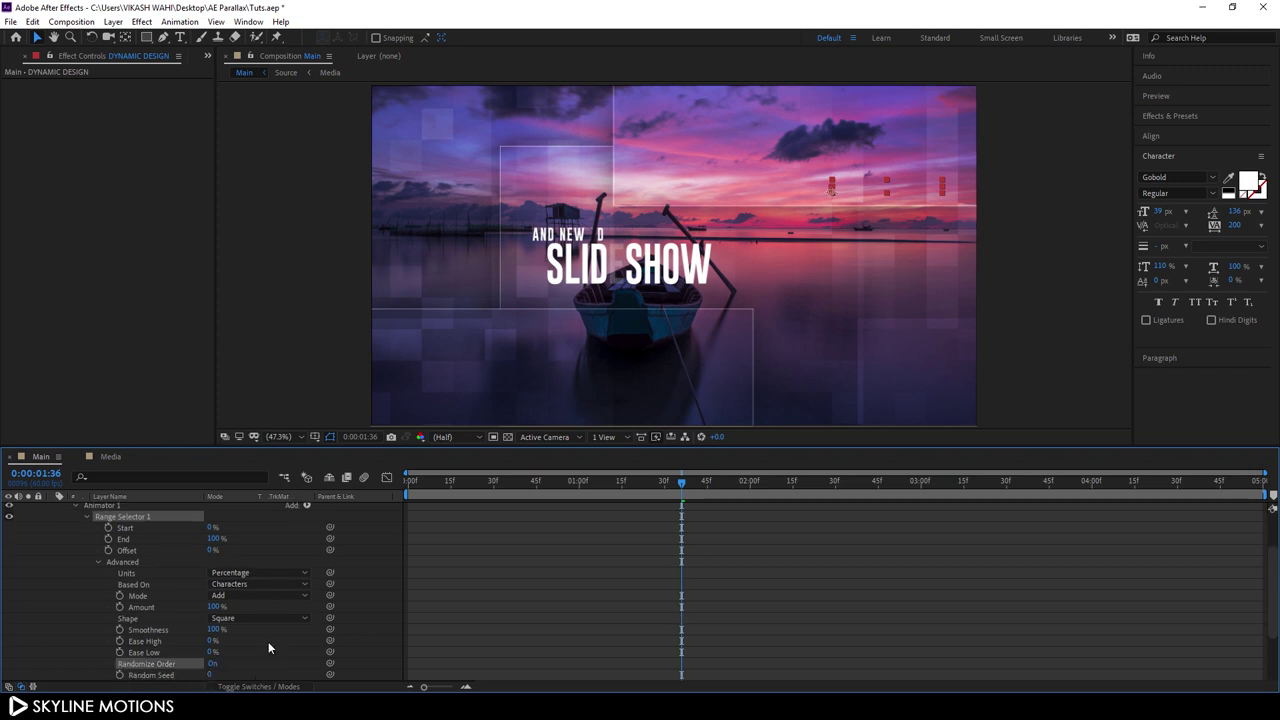
pyautogui.click(98, 563)
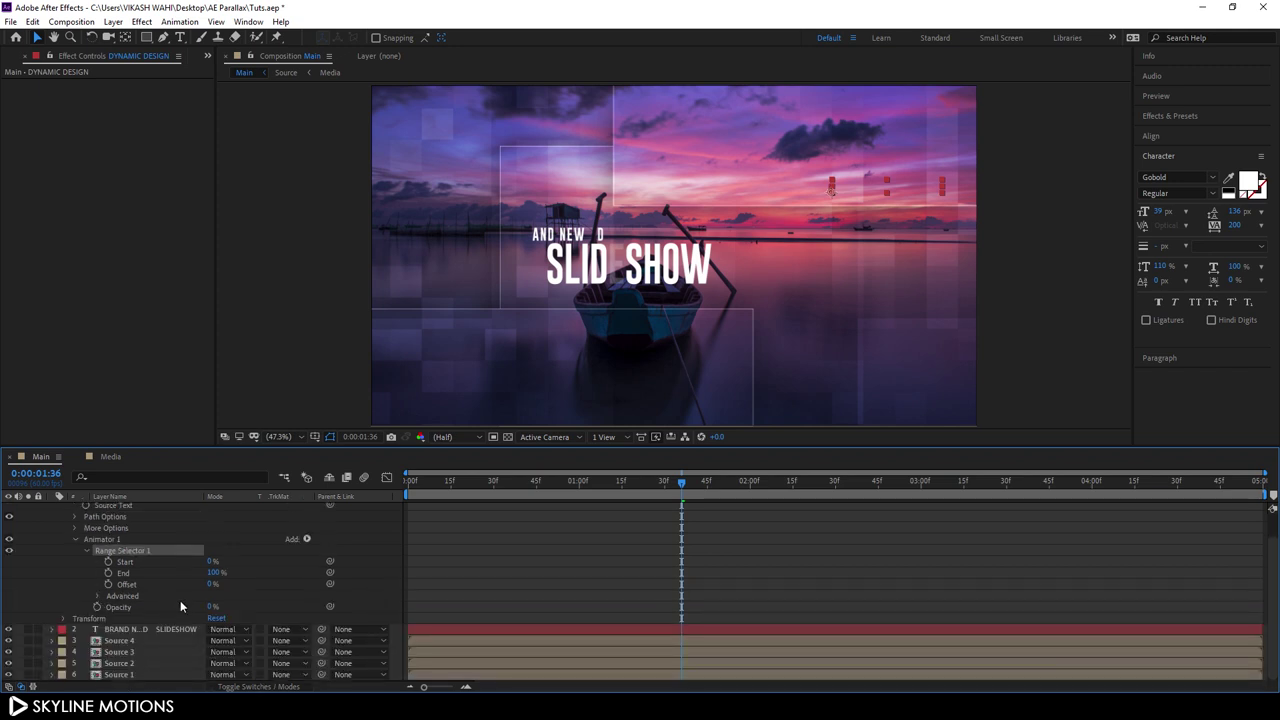
pyautogui.moveTo(211, 561); pyautogui.dragTo(268, 563)
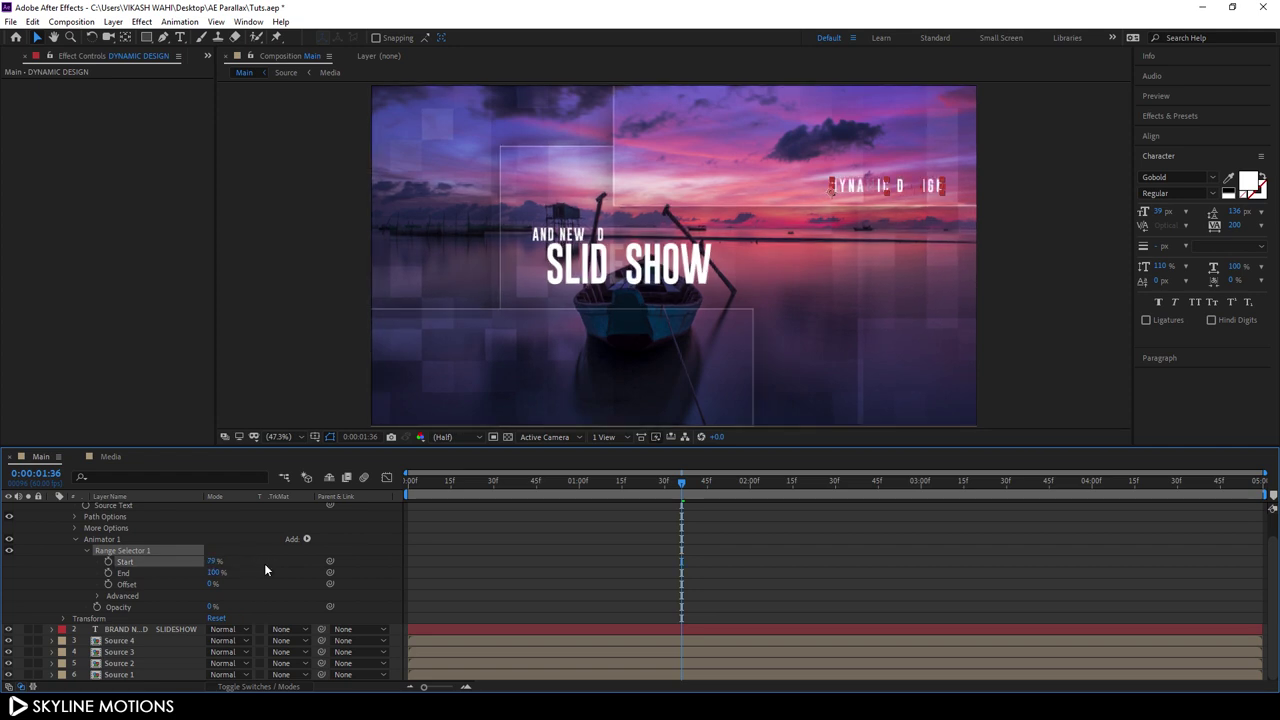
pyautogui.click(213, 562)
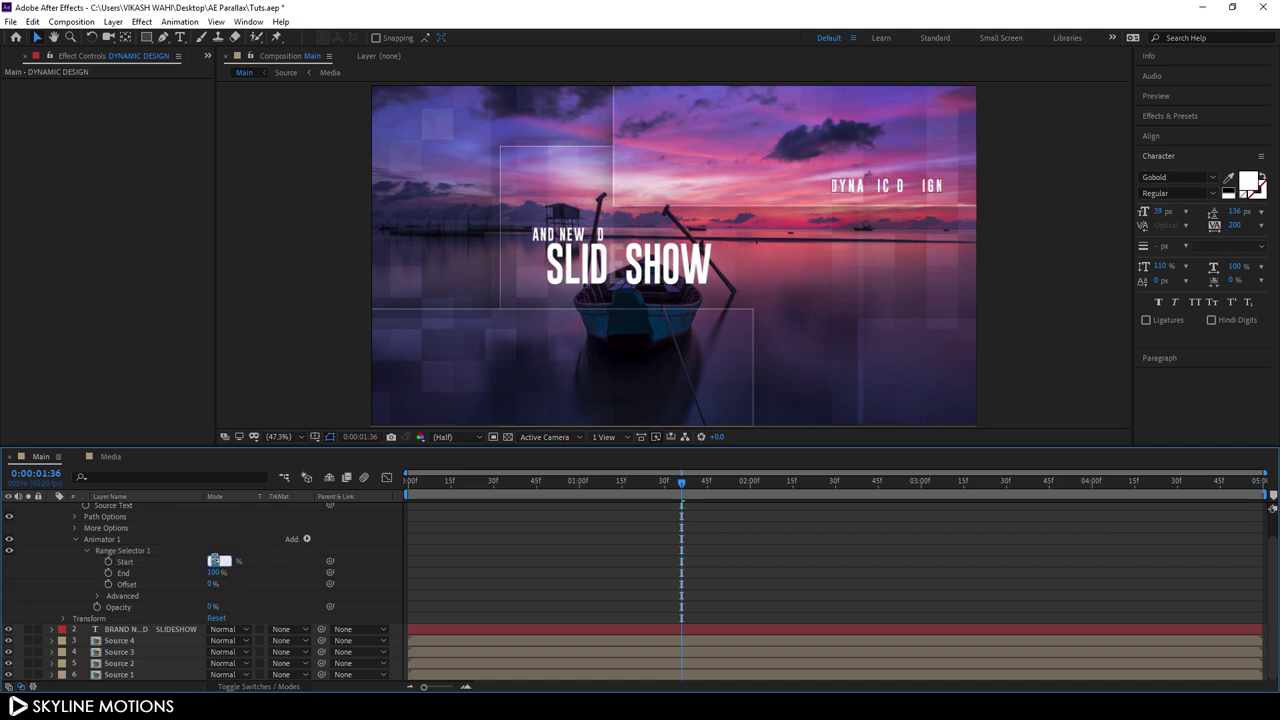
pyautogui.write('80')
pyautogui.press('Return')
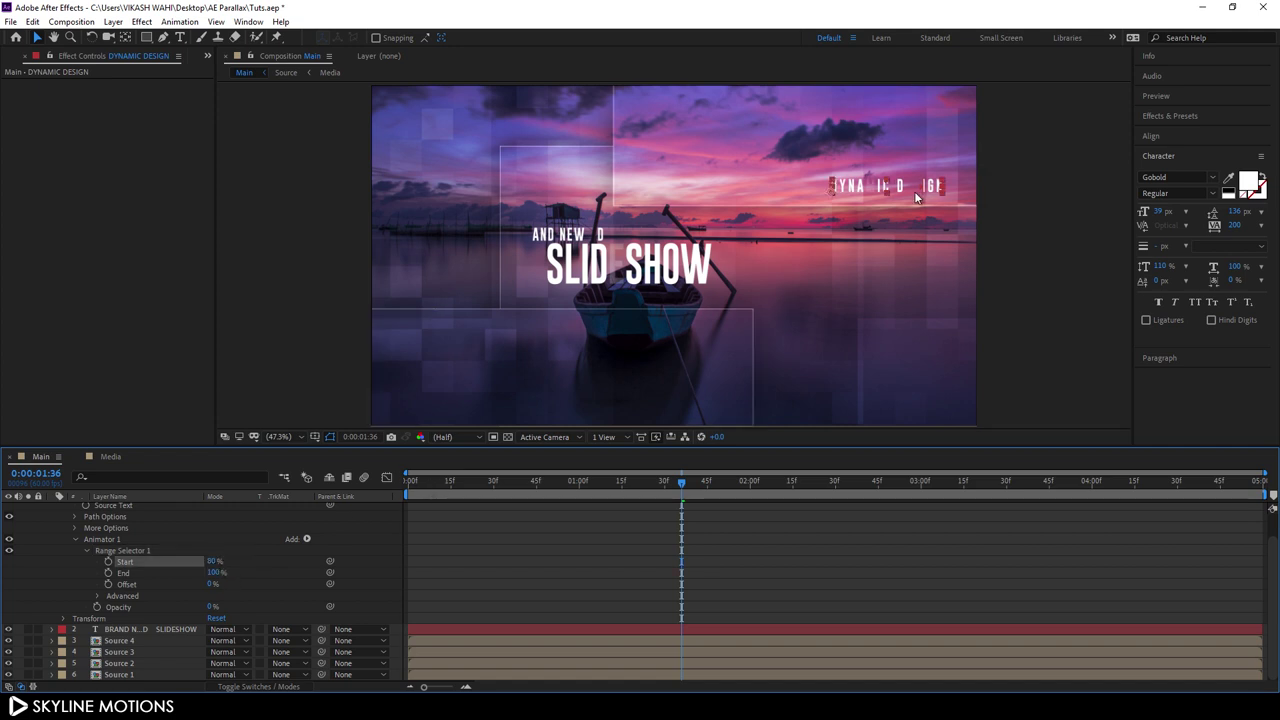
pyautogui.scroll(1, 228, 540)
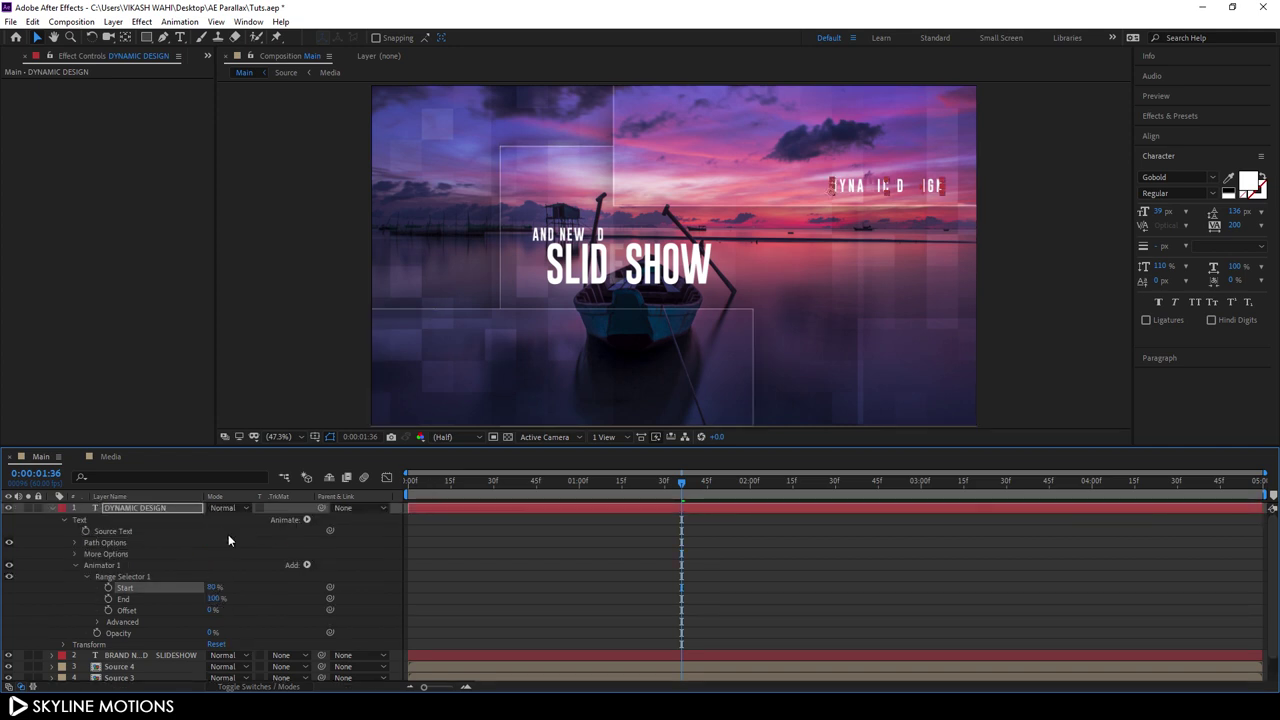
pyautogui.click(52, 508)
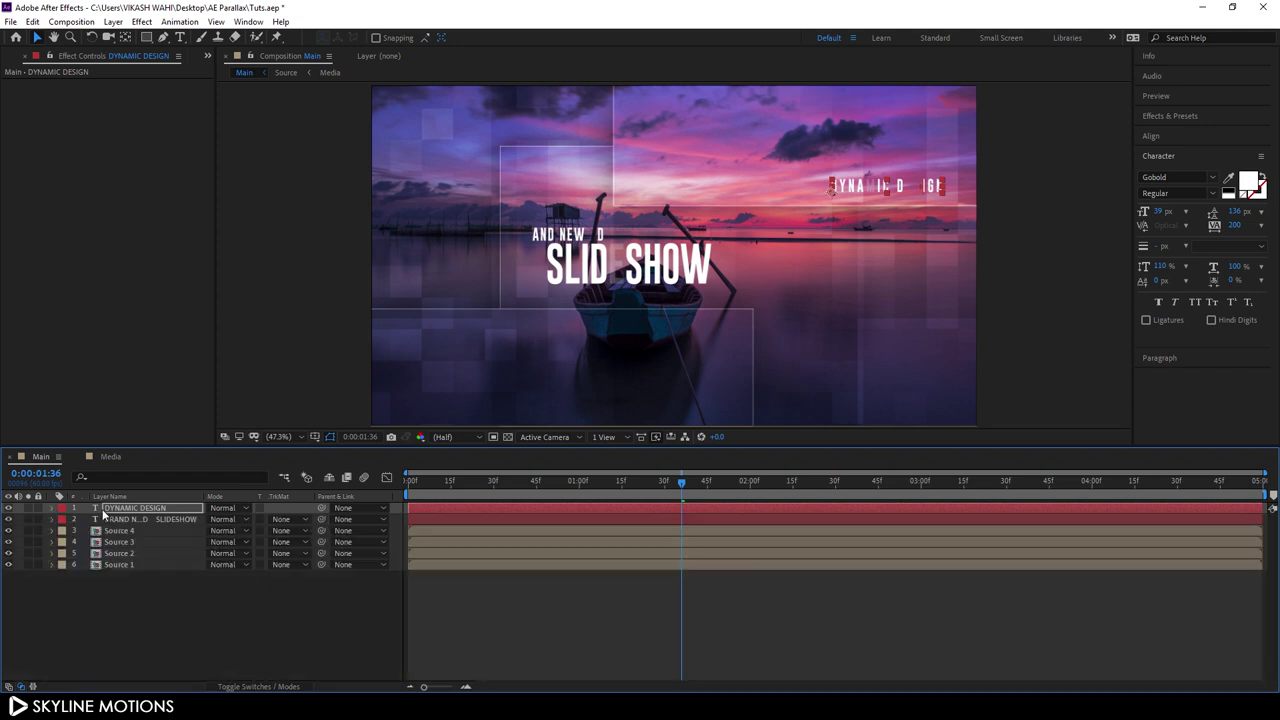
# Step: Set the DYNAMIC DESIGN layer's blend mode to Overlay
pyautogui.click(230, 508)
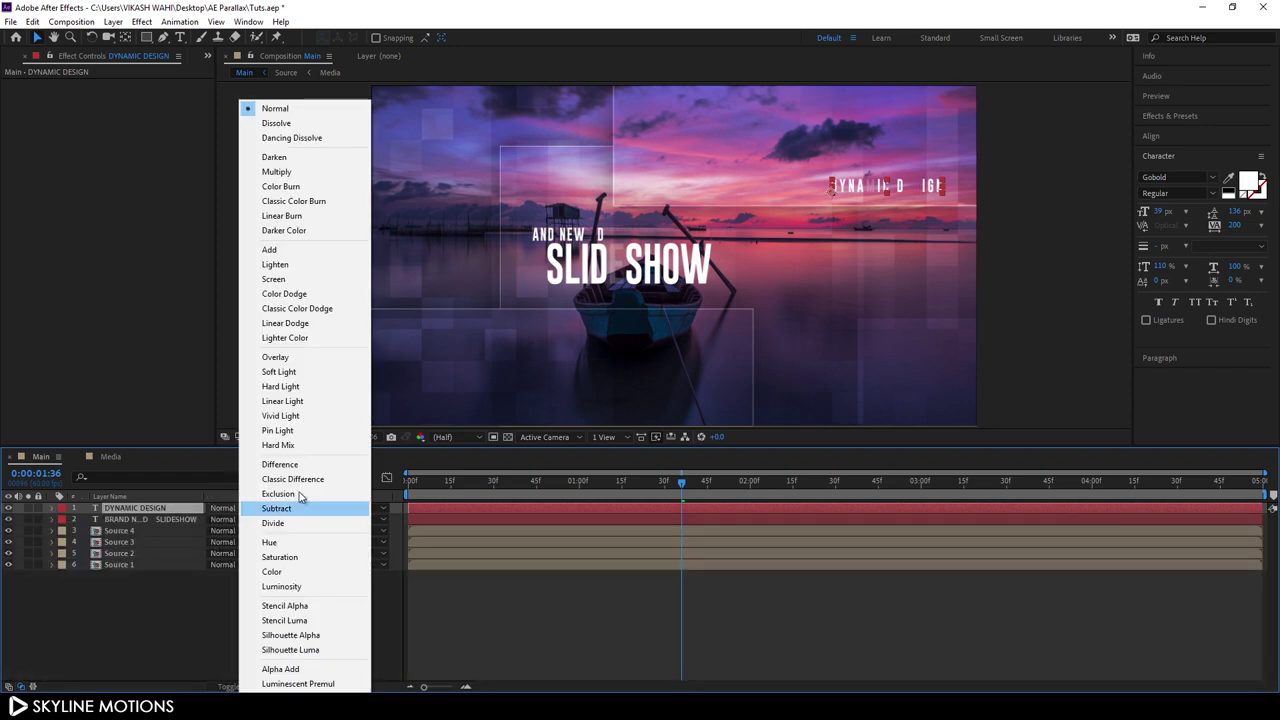
pyautogui.click(298, 358)
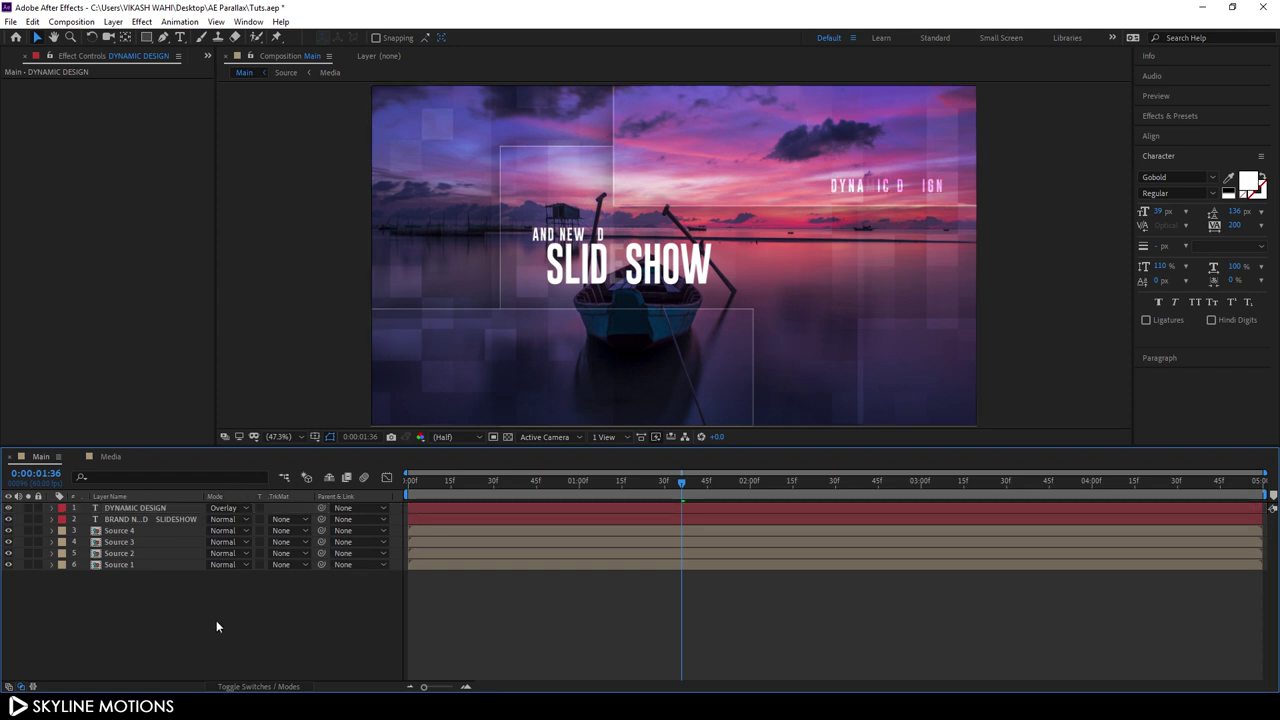
pyautogui.click(180, 37)
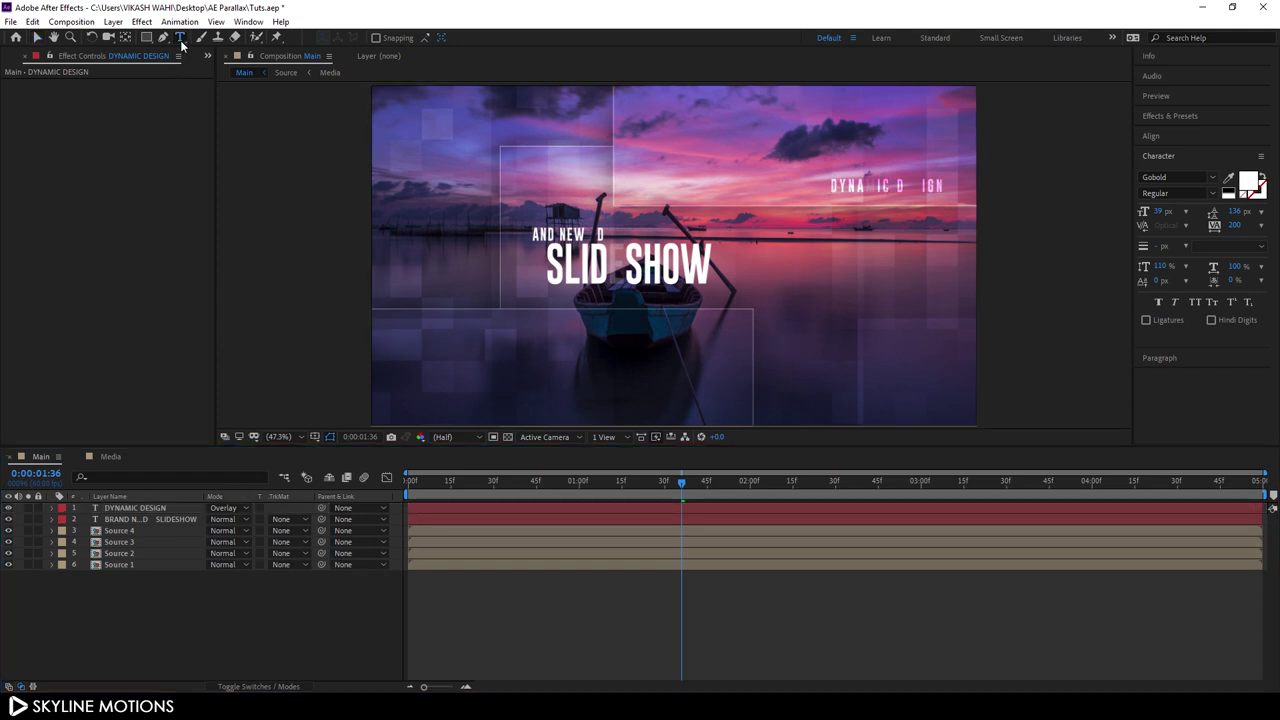
# Step: Create a '548' text layer and position it at the upper left of the frame
pyautogui.click(440, 153)
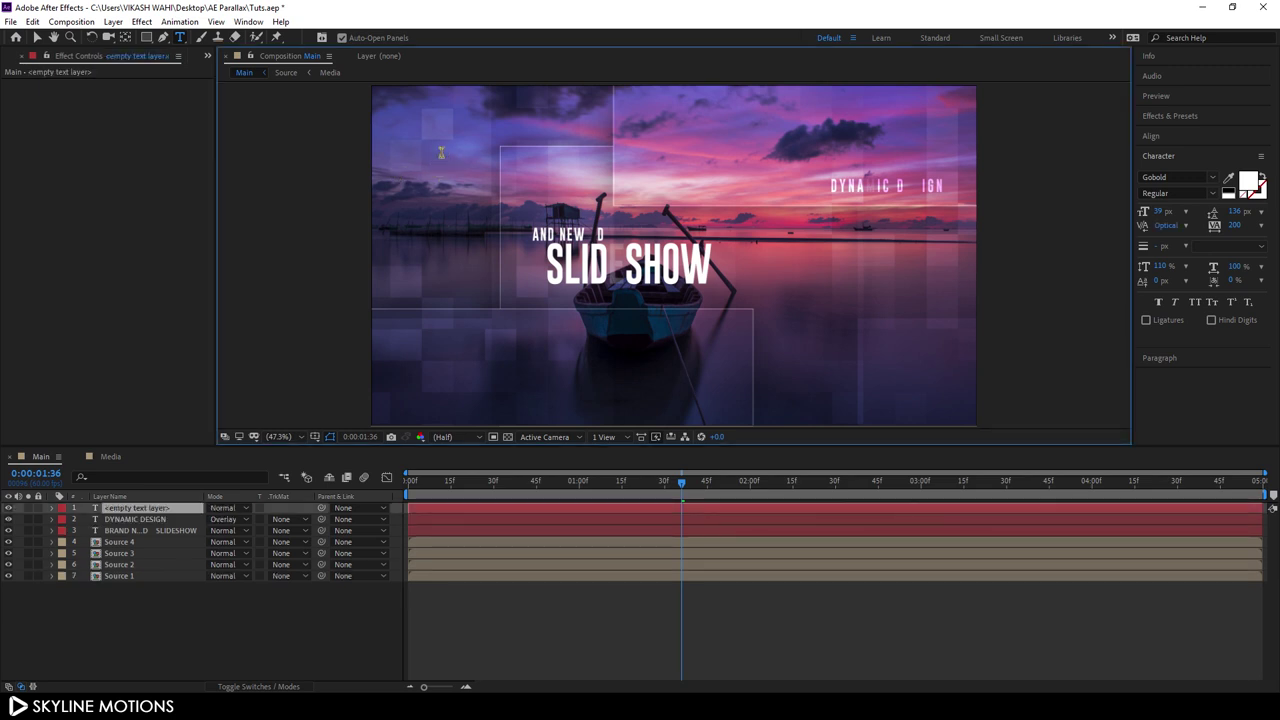
pyautogui.write('548')
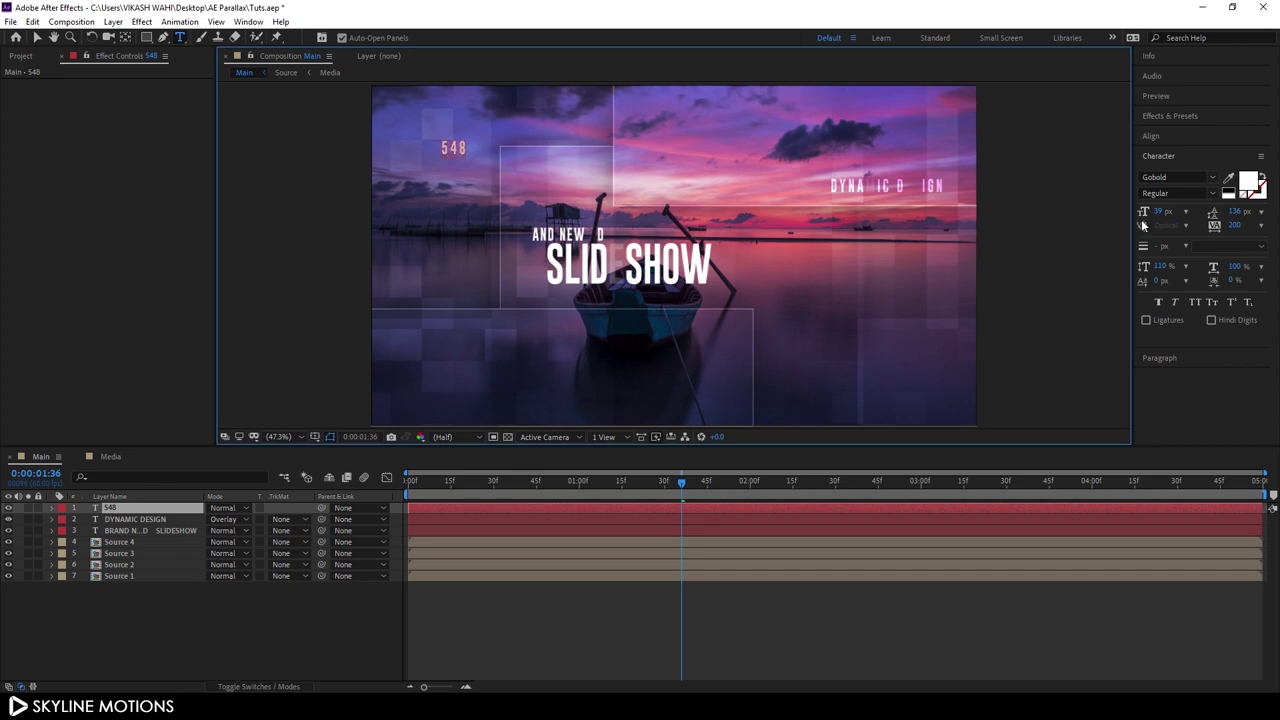
pyautogui.moveTo(1155, 212); pyautogui.dragTo(1190, 214)
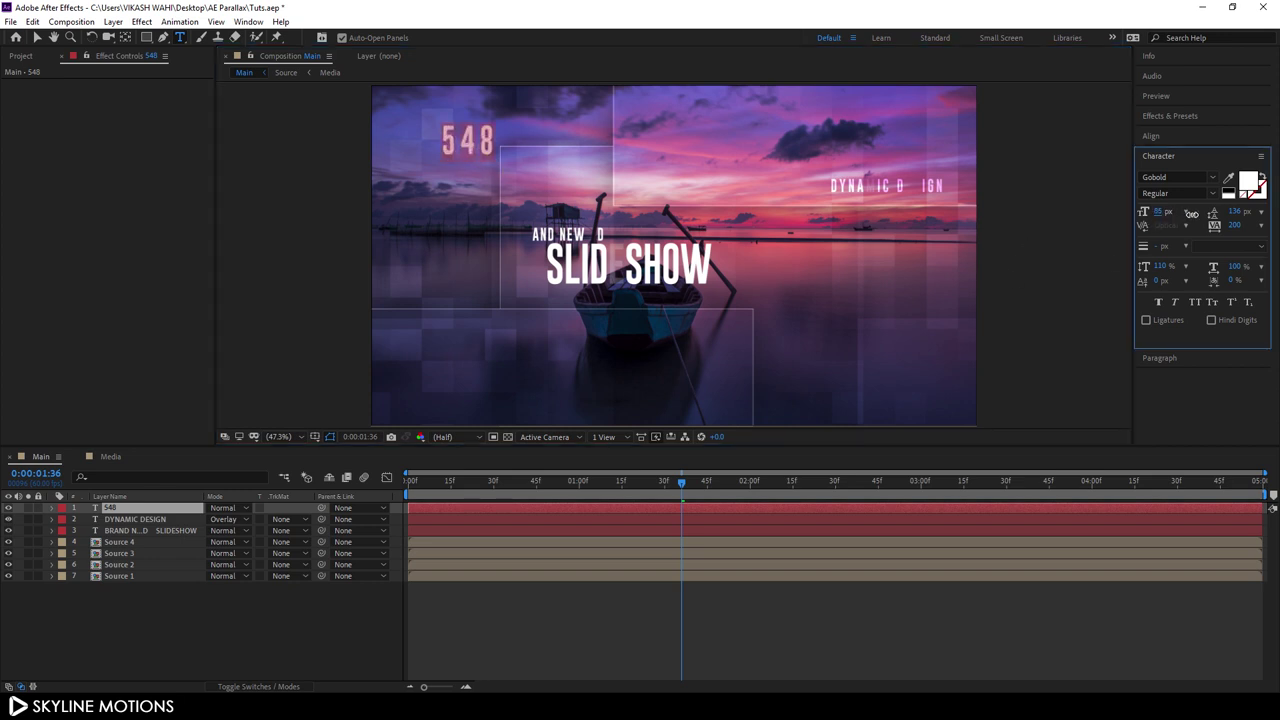
pyautogui.click(37, 37)
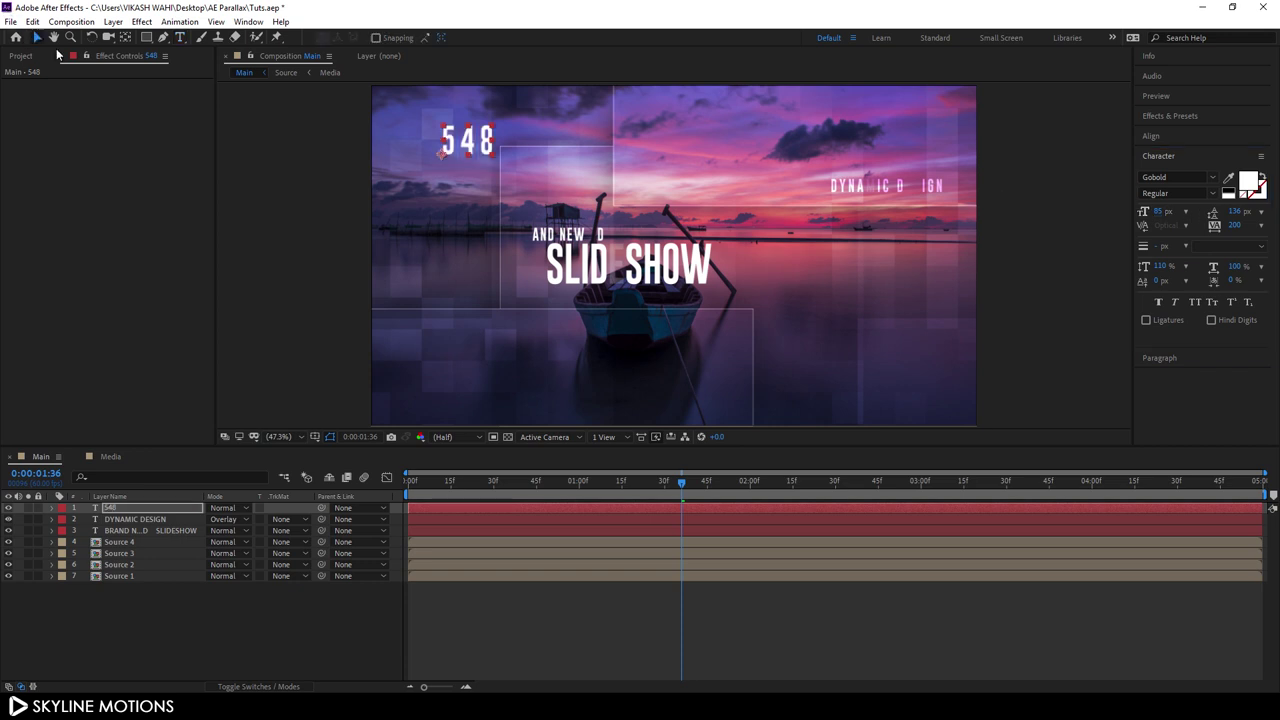
pyautogui.moveTo(467, 150); pyautogui.dragTo(444, 155)
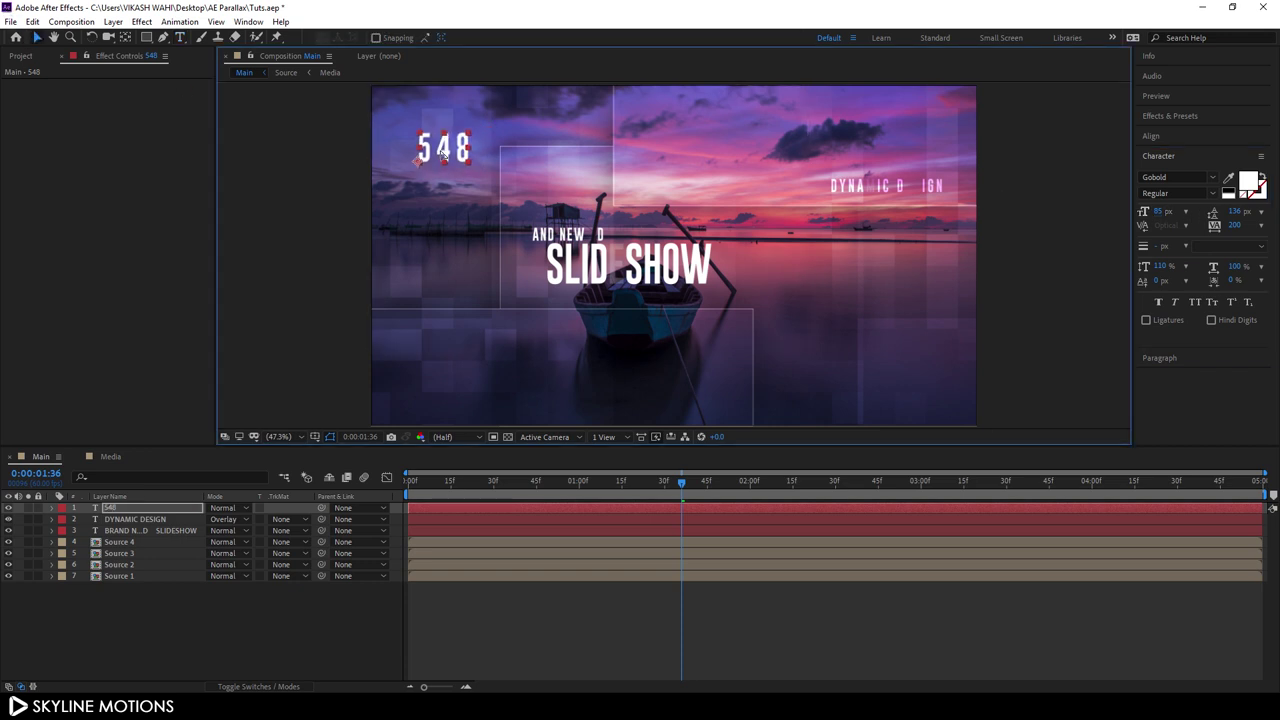
# Step: Blend the 548 layer with Overlay, at 74 px font size and tracking 100
pyautogui.click(236, 507)
pyautogui.click(276, 358)
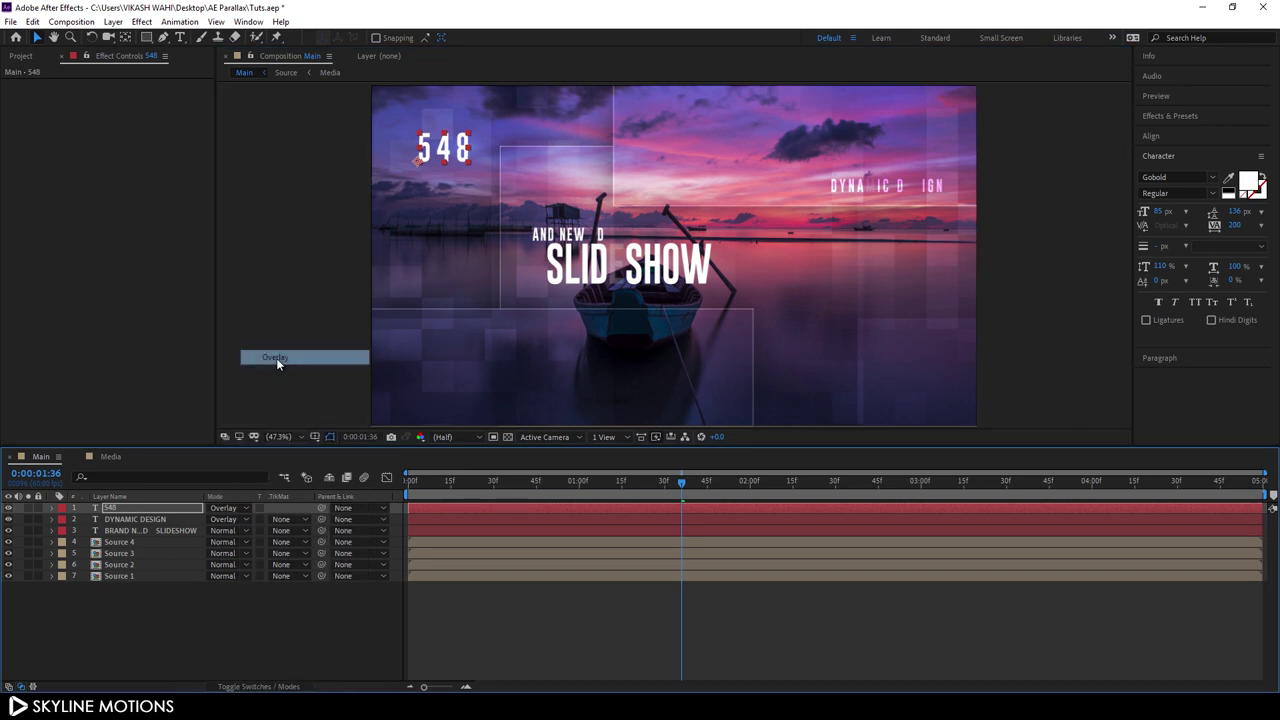
pyautogui.click(1156, 212)
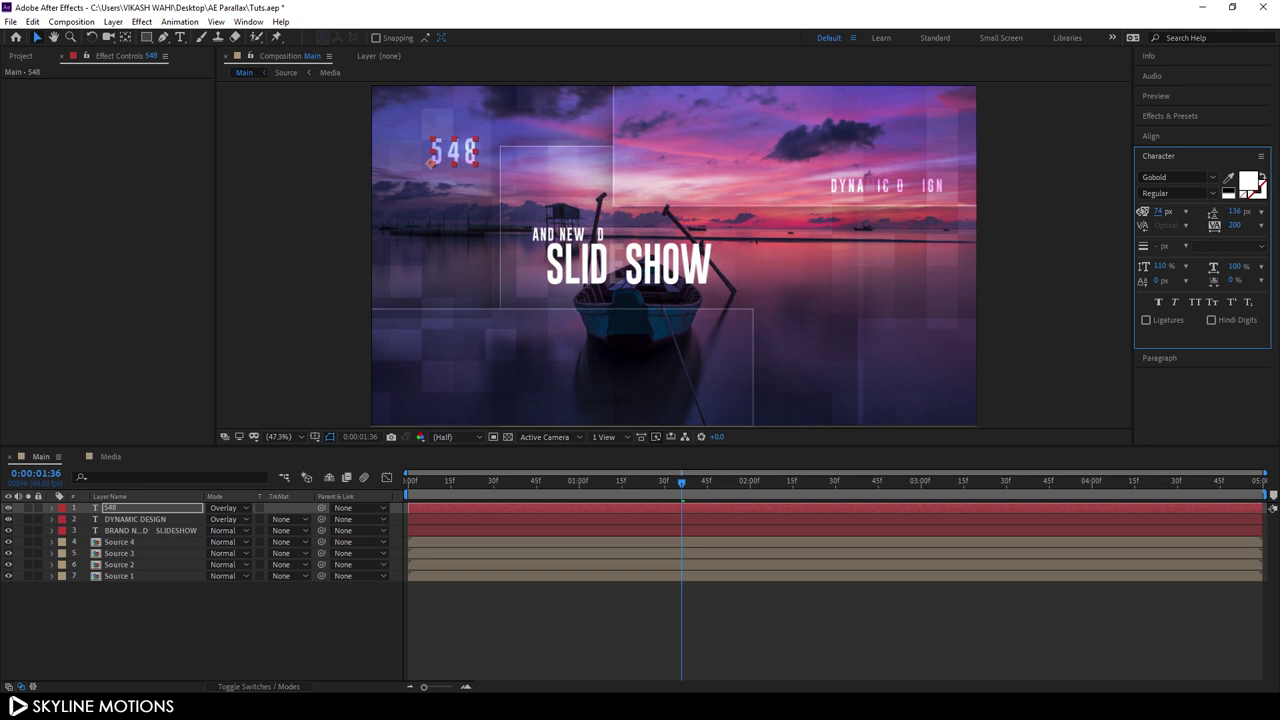
pyautogui.click(474, 150)
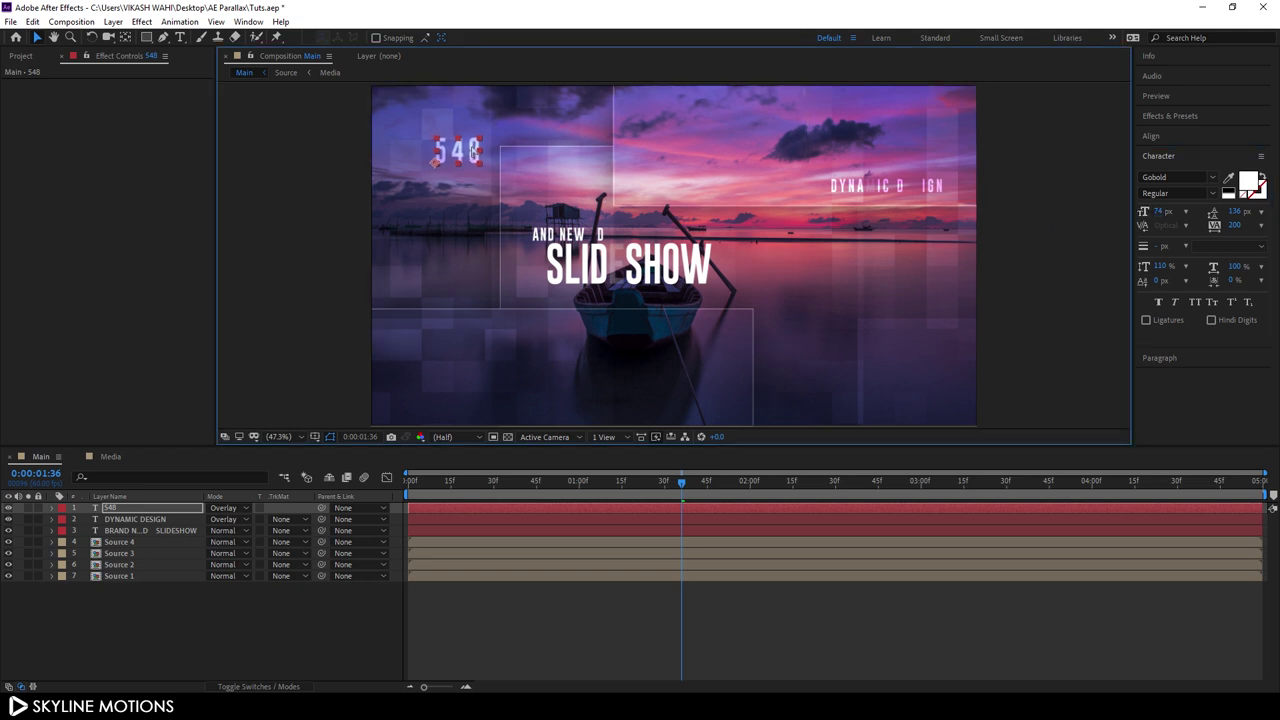
pyautogui.click(1235, 226)
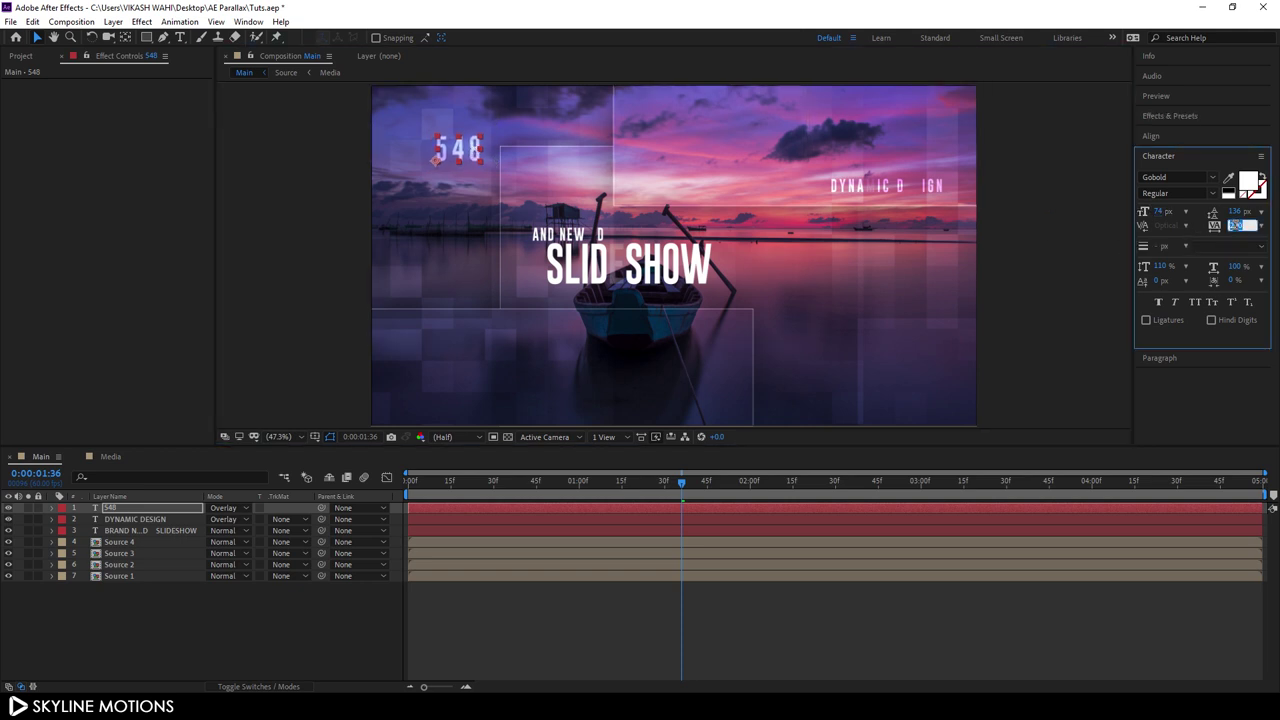
pyautogui.write('100')
pyautogui.press('Return')
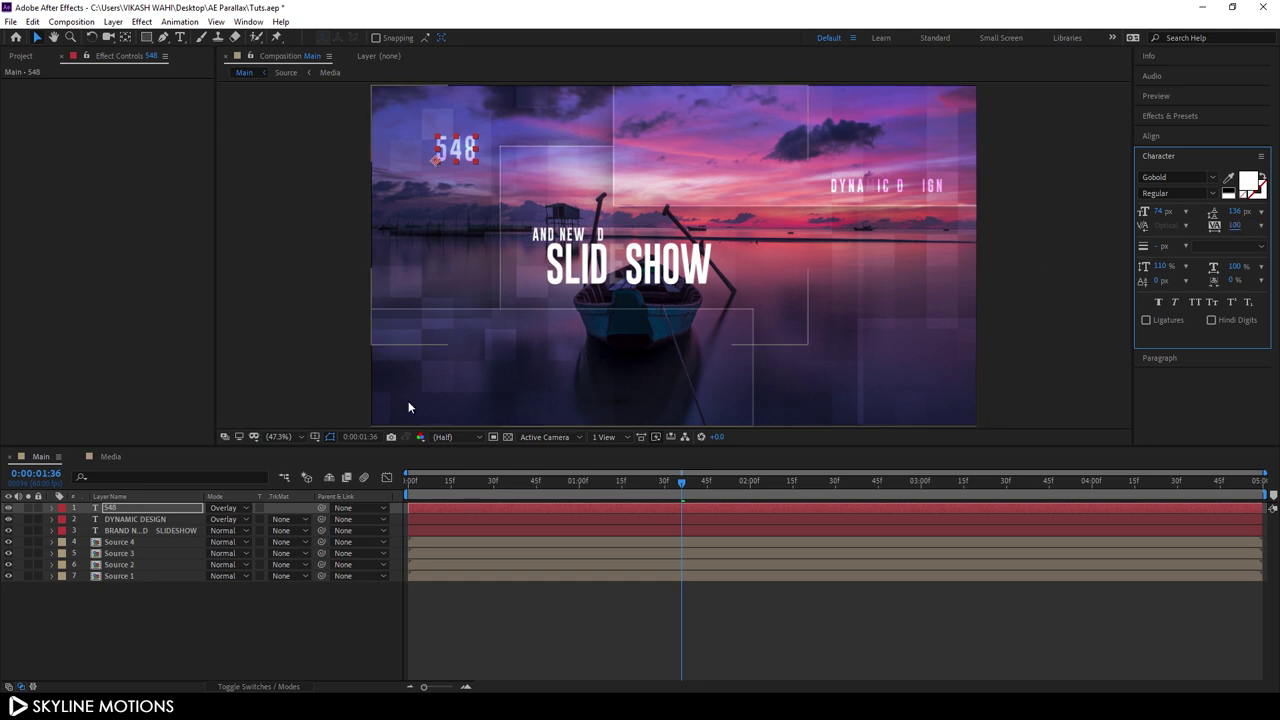
# Step: Add a Character Offset animator to the 548 text layer
pyautogui.press('F2')
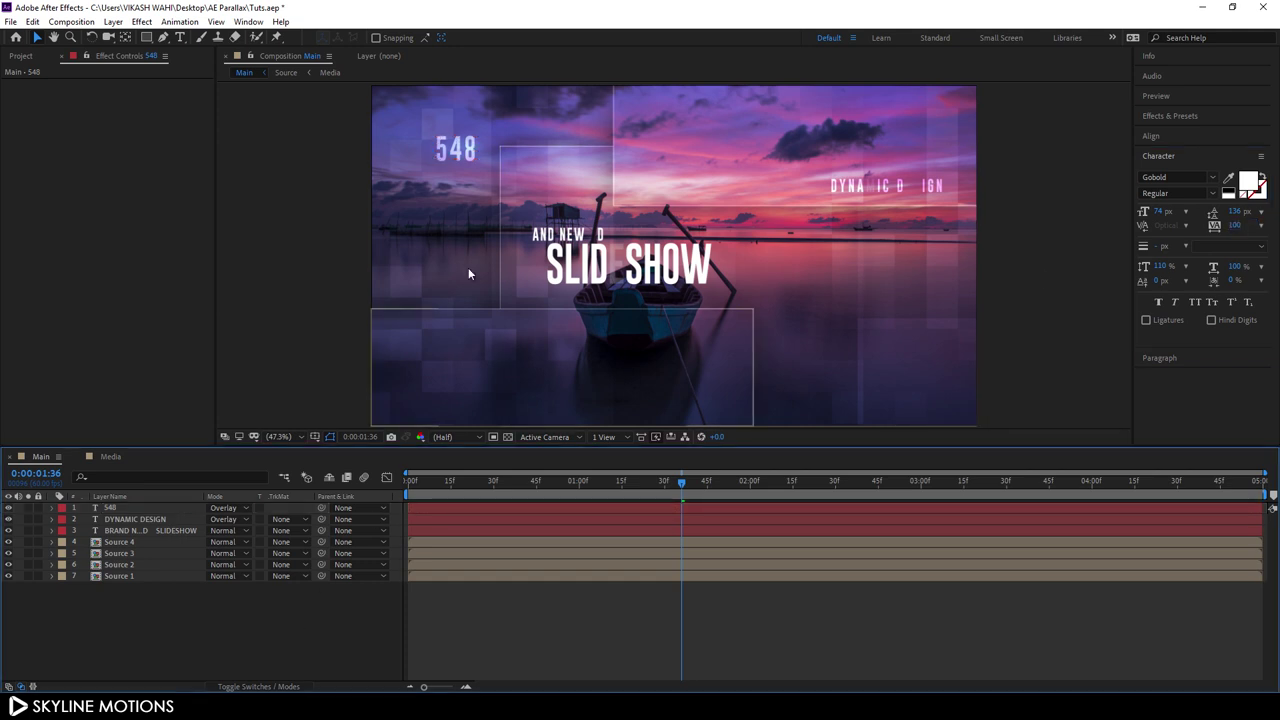
pyautogui.click(131, 508)
pyautogui.click(52, 508)
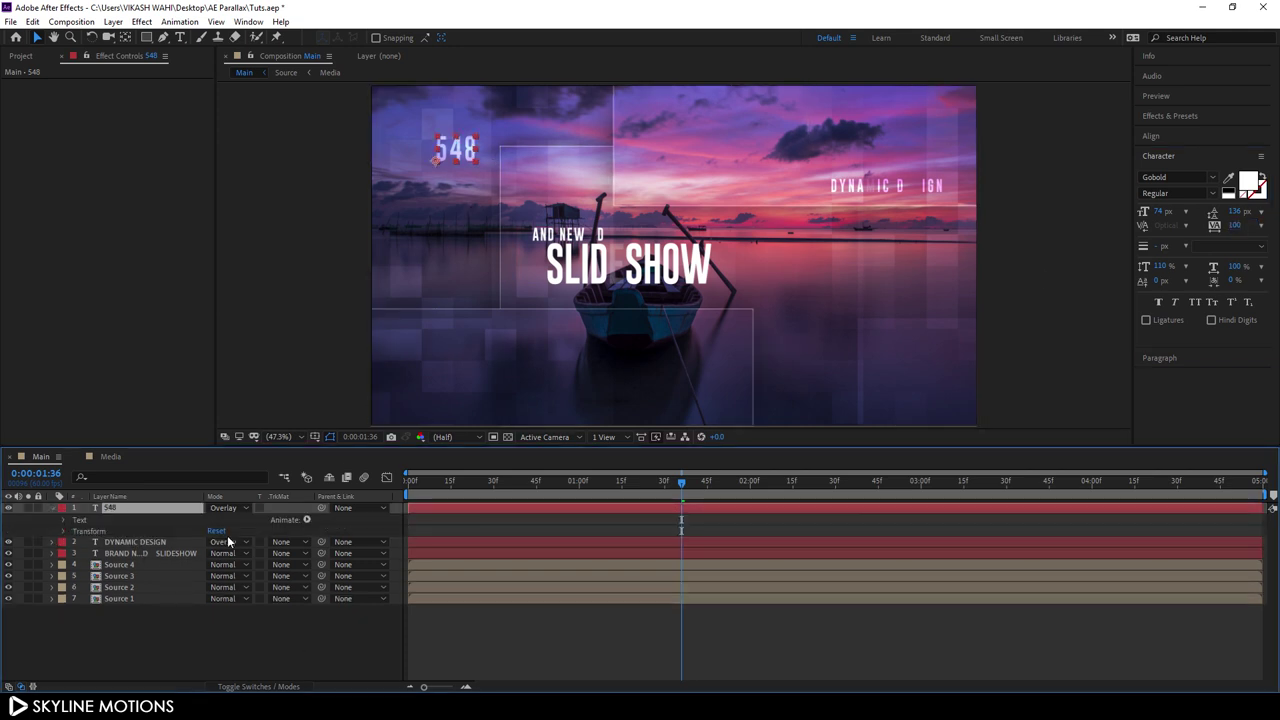
pyautogui.click(307, 520)
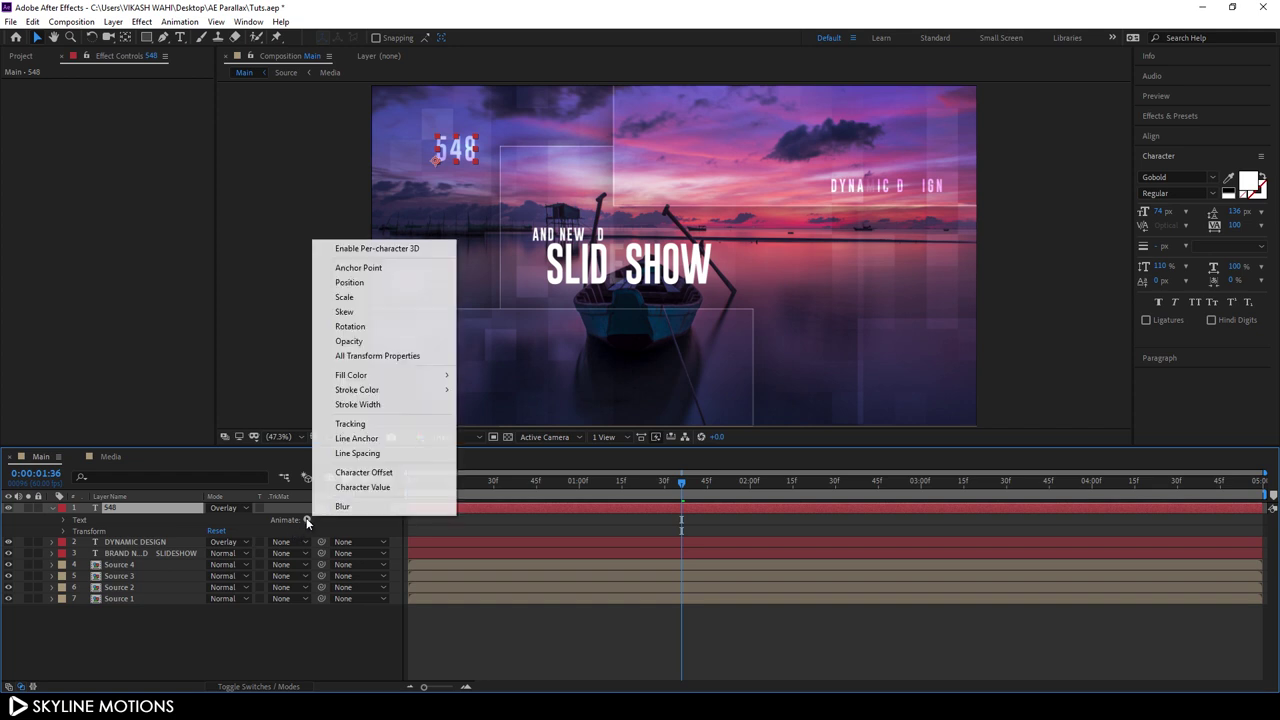
pyautogui.click(379, 473)
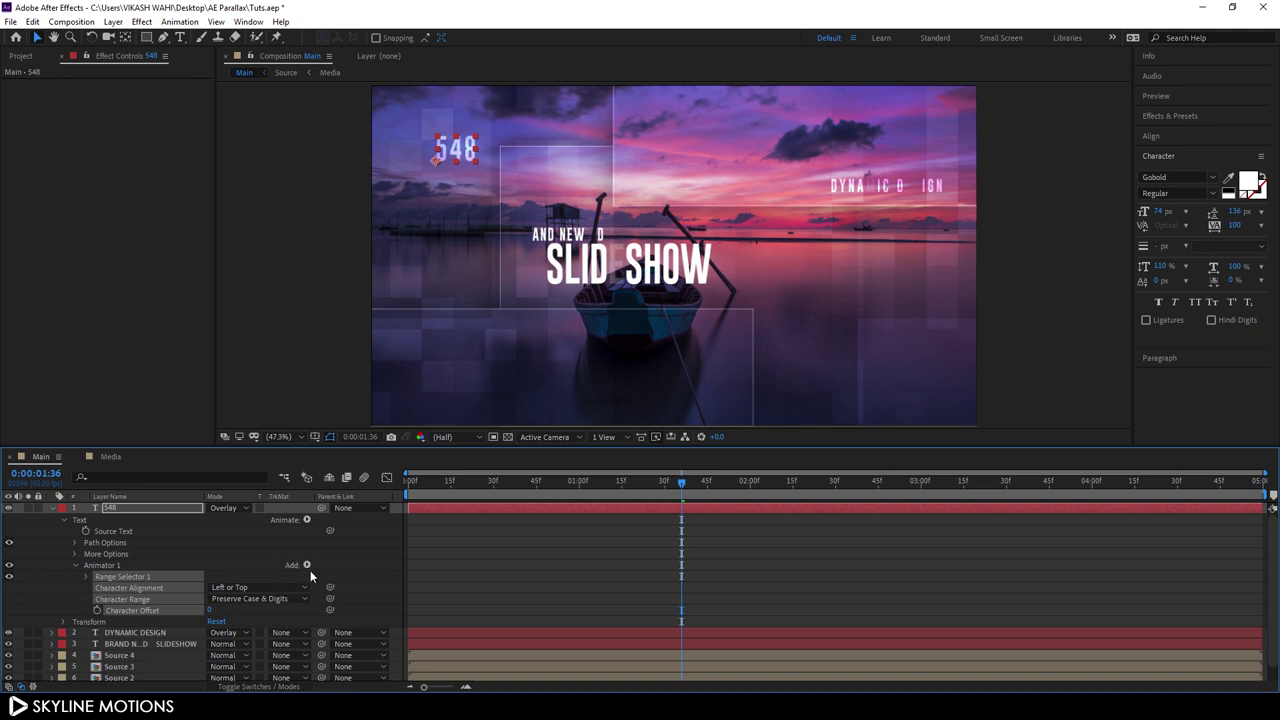
# Step: Drive Character Offset with a time*10 expression, preview the counting digits, and collapse the layer
pyautogui.click(273, 613)
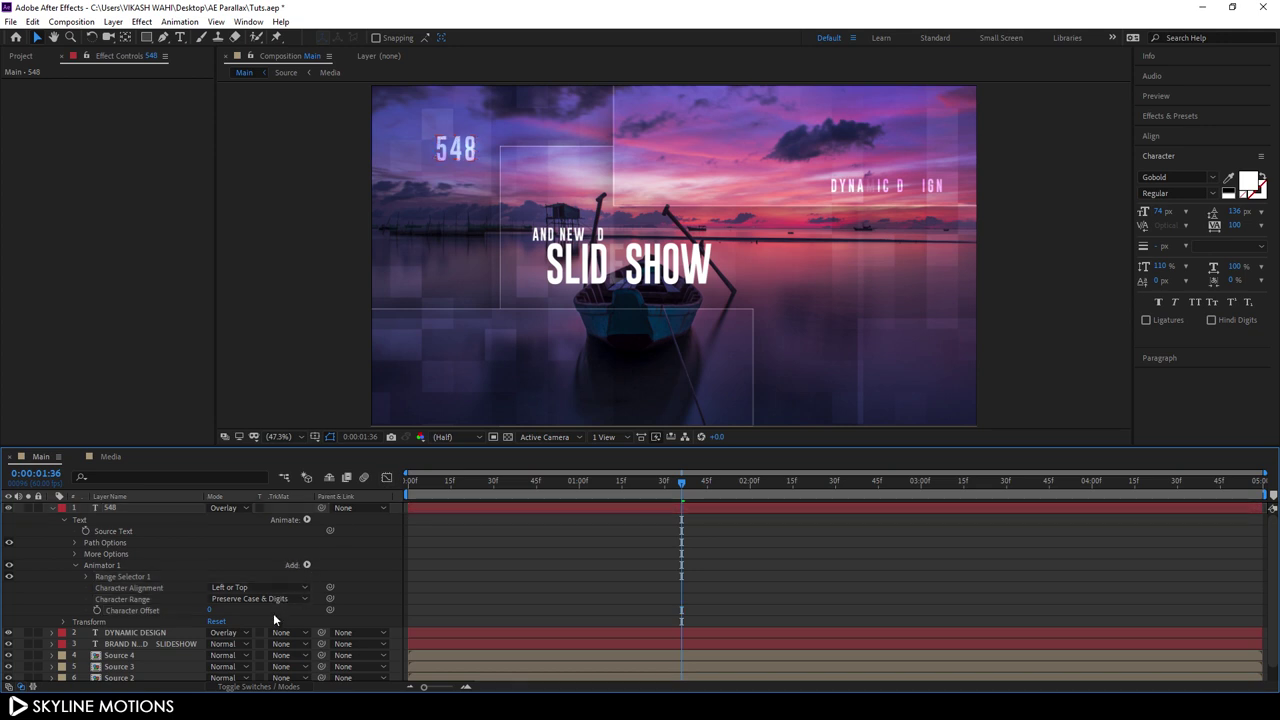
pyautogui.keyDown('alt'); pyautogui.click(97, 612); pyautogui.keyUp('alt')
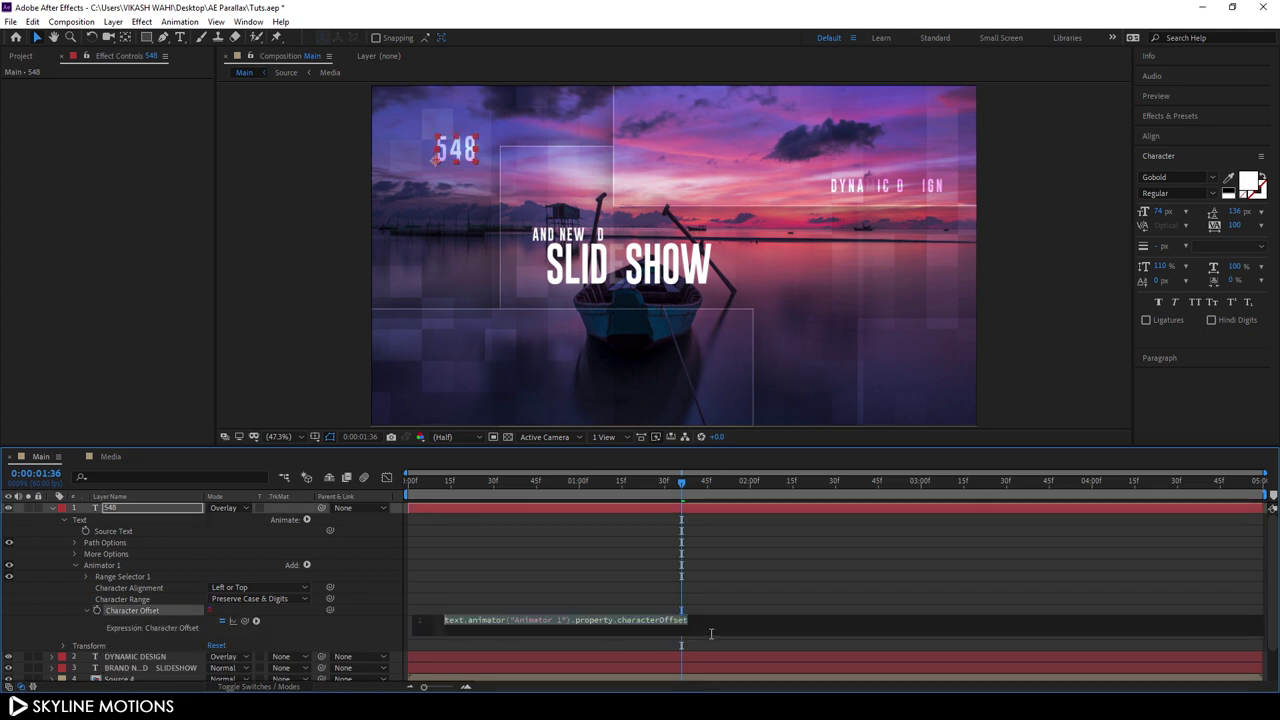
pyautogui.press('BackSpace')
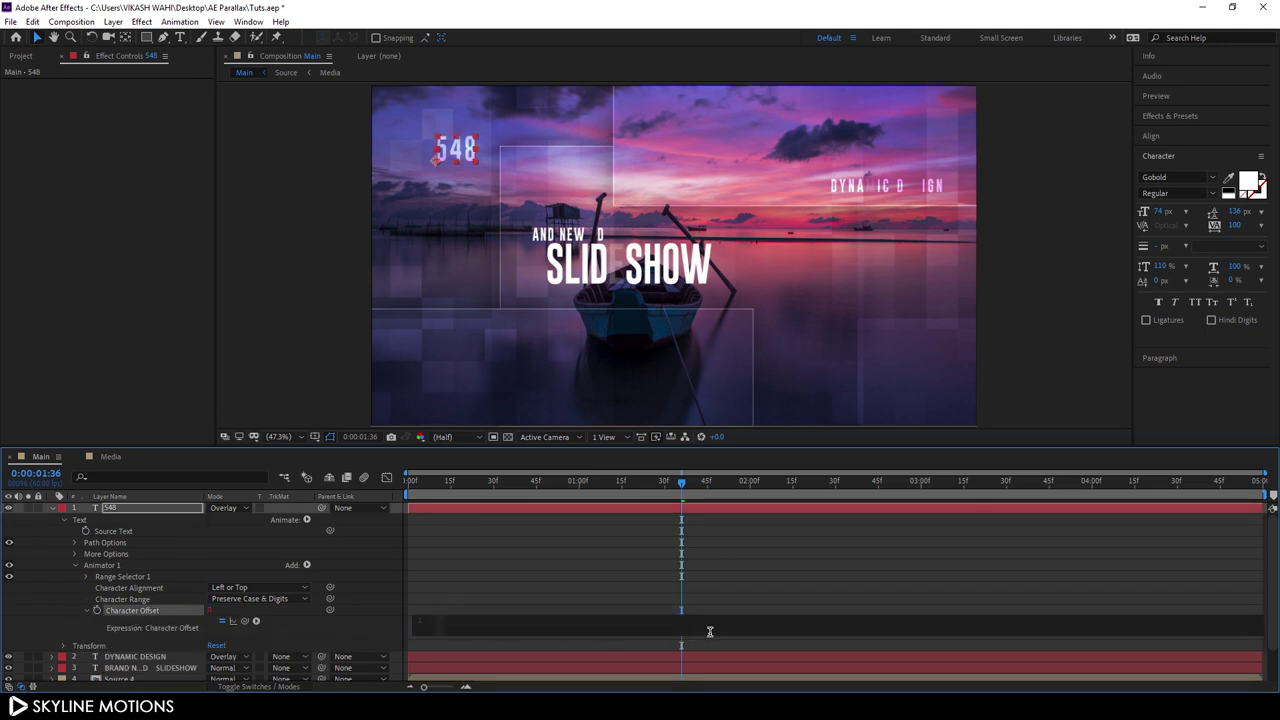
pyautogui.write('time')
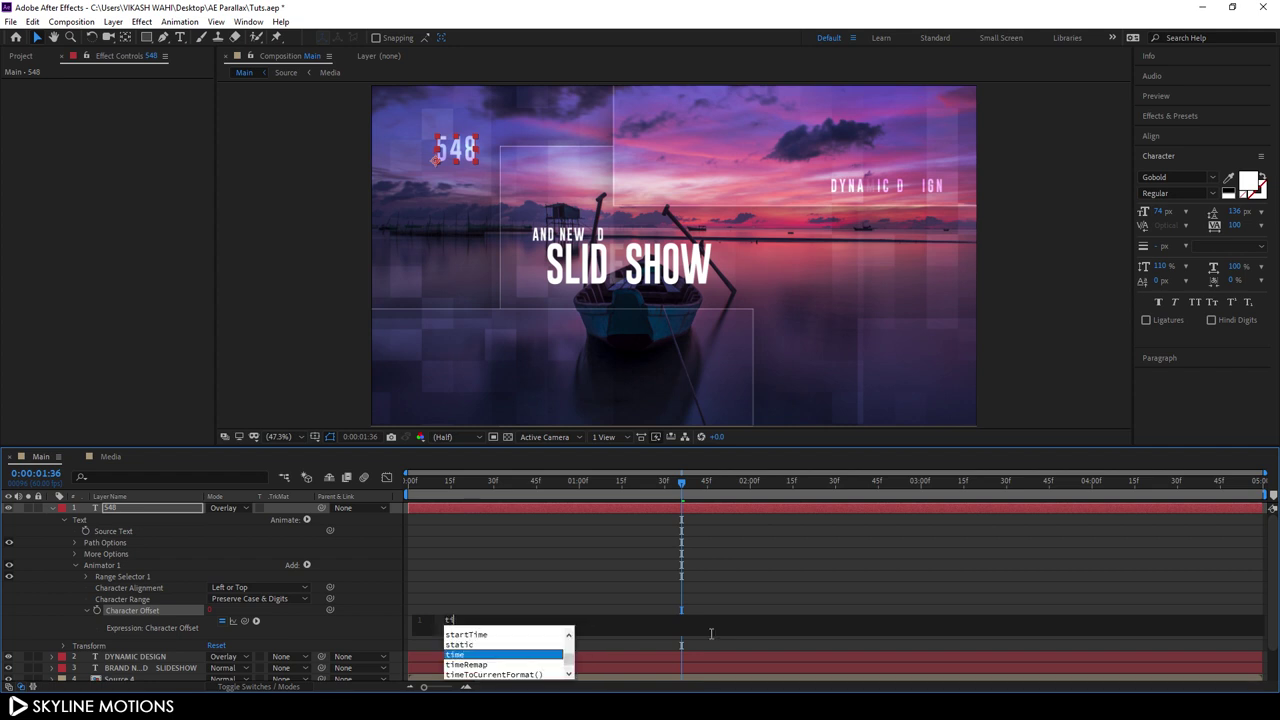
pyautogui.write('*')
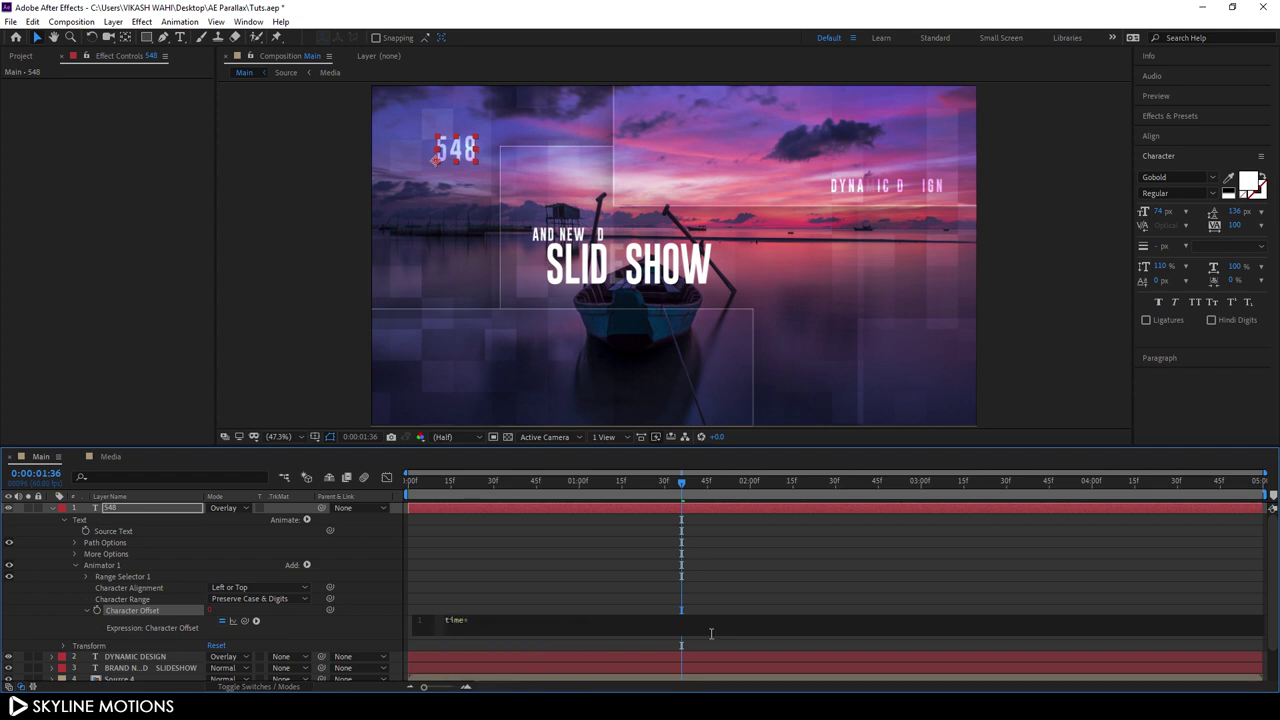
pyautogui.click(657, 569)
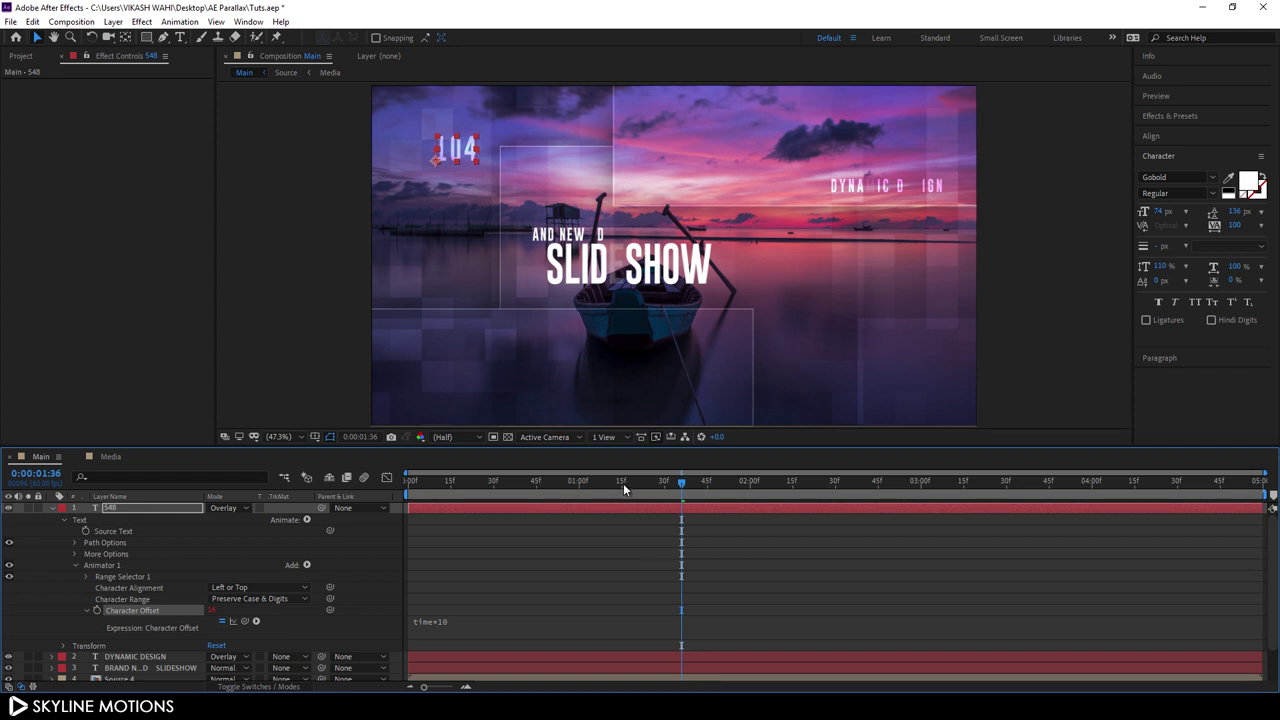
pyautogui.click(566, 482)
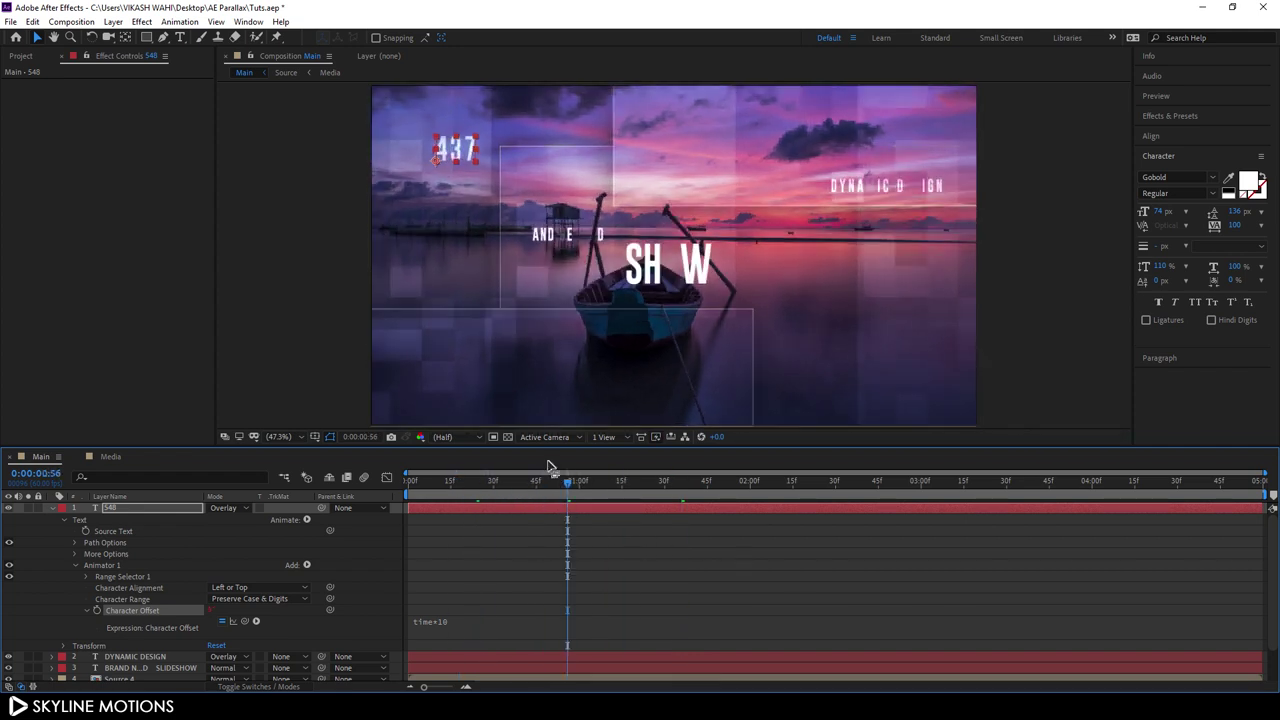
pyautogui.moveTo(564, 485); pyautogui.dragTo(667, 512)
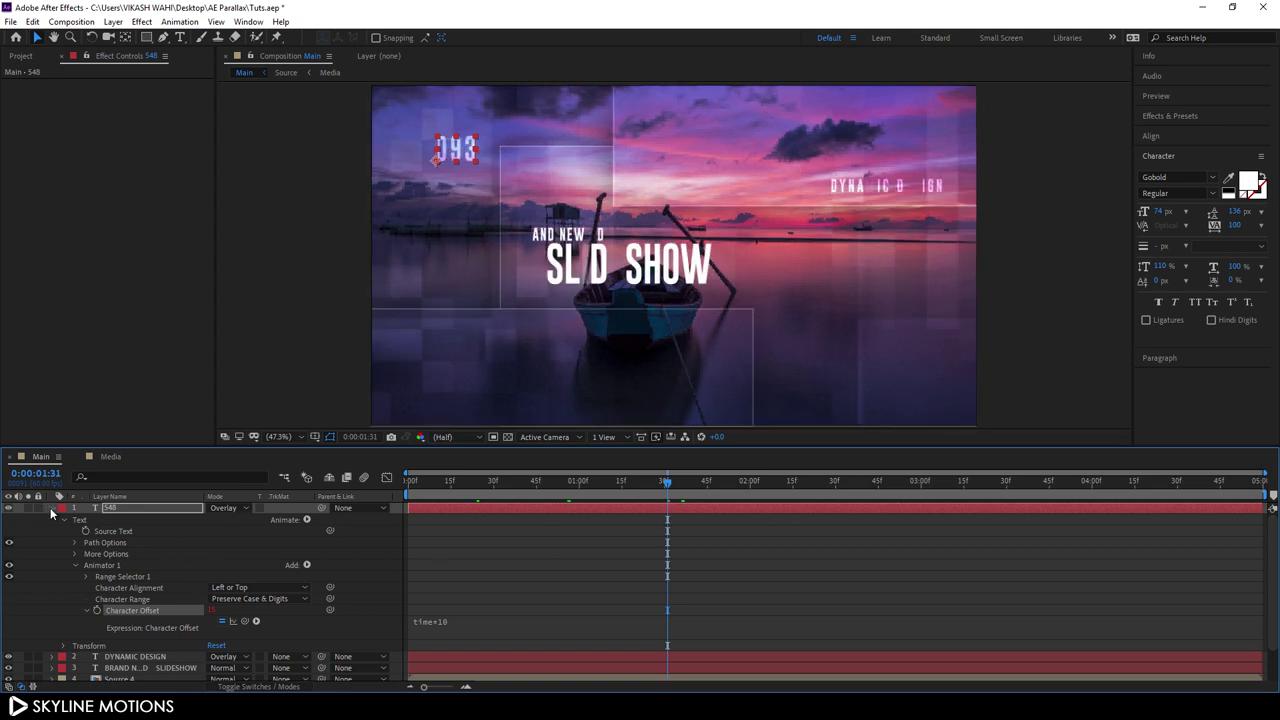
pyautogui.click(51, 507)
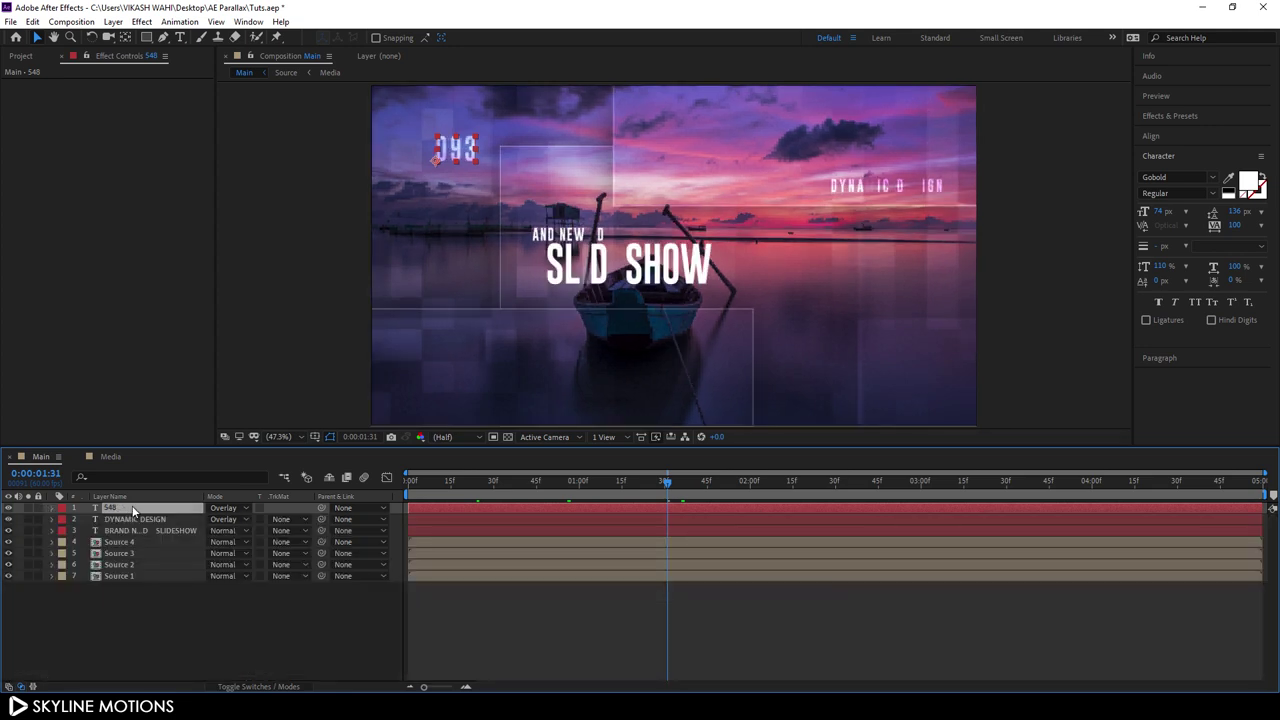
# Step: Duplicate the 548 layer, move the copy to the lower right, and set it to 84 px
pyautogui.hotkey('ctrl', 'd')
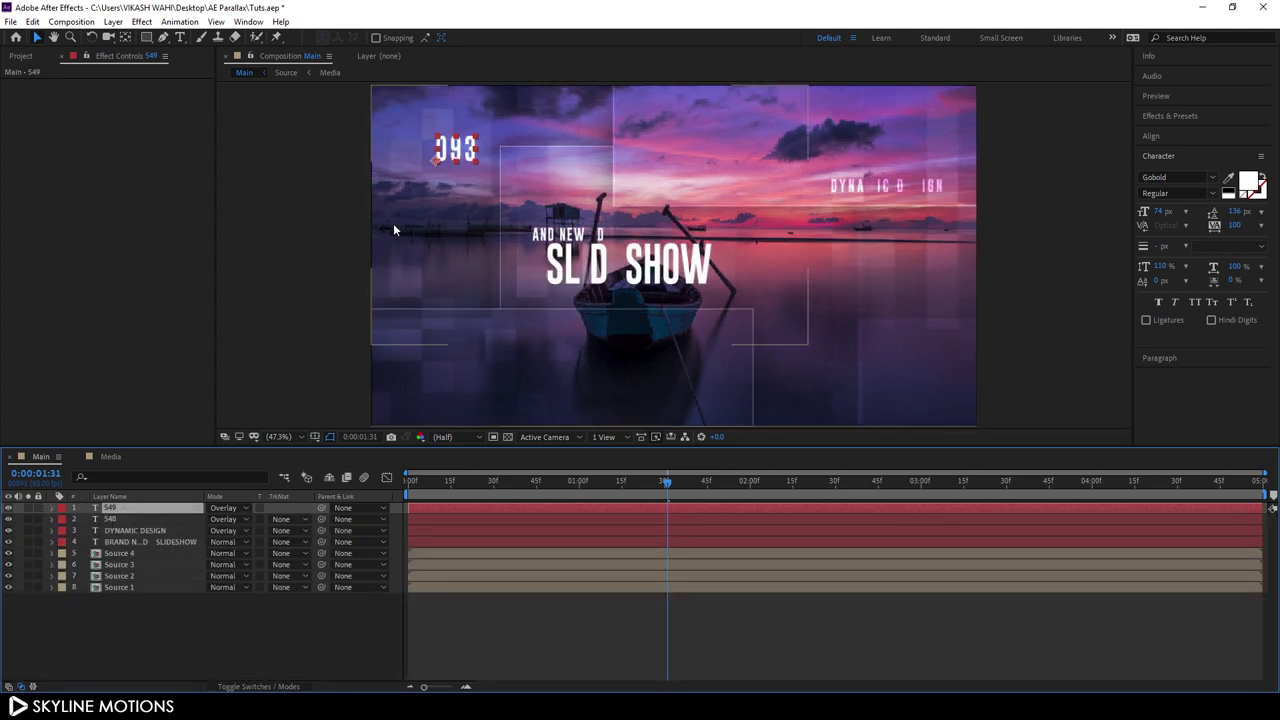
pyautogui.moveTo(458, 152); pyautogui.dragTo(922, 316)
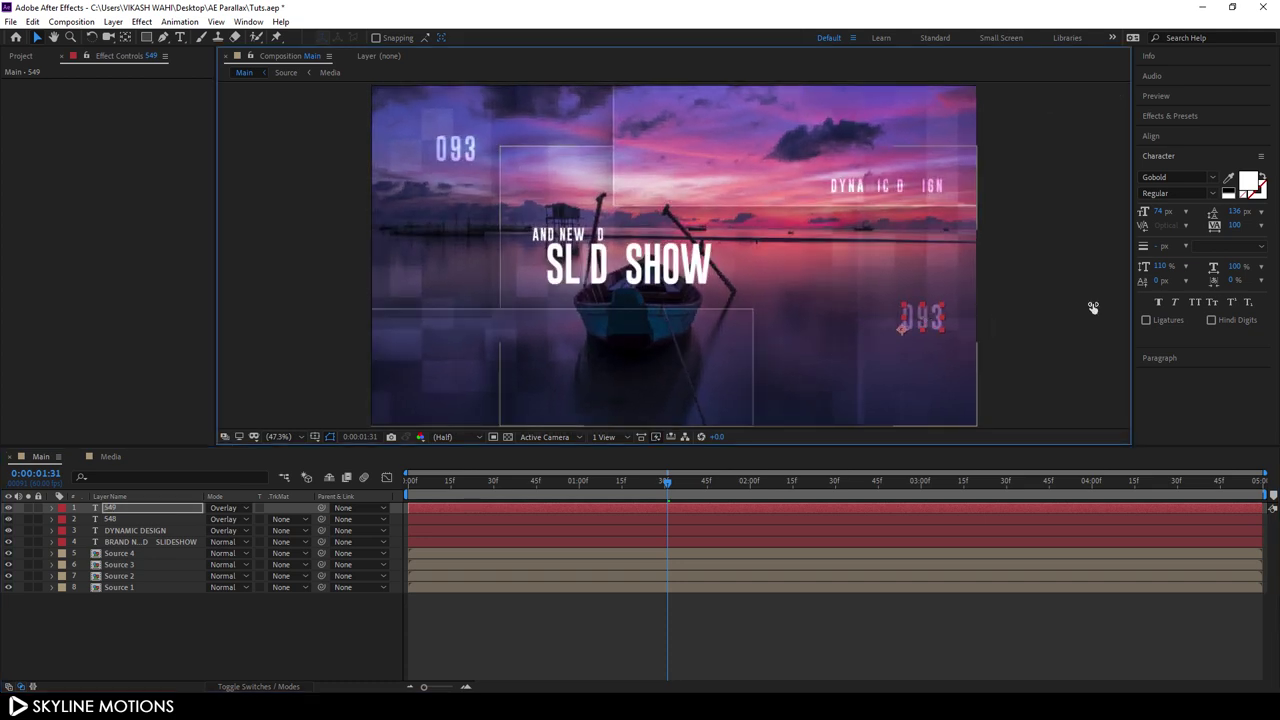
pyautogui.click(1164, 212)
pyautogui.moveTo(1164, 212); pyautogui.dragTo(1150, 212)
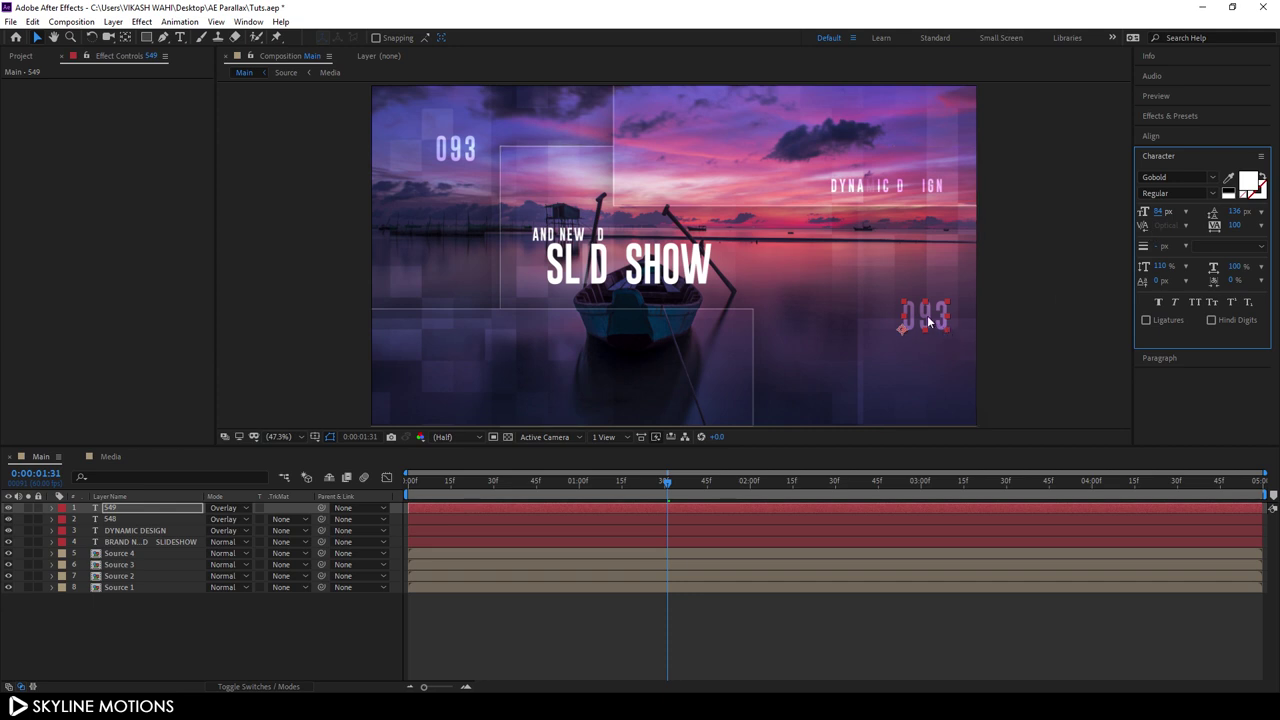
pyautogui.moveTo(928, 320); pyautogui.dragTo(923, 322)
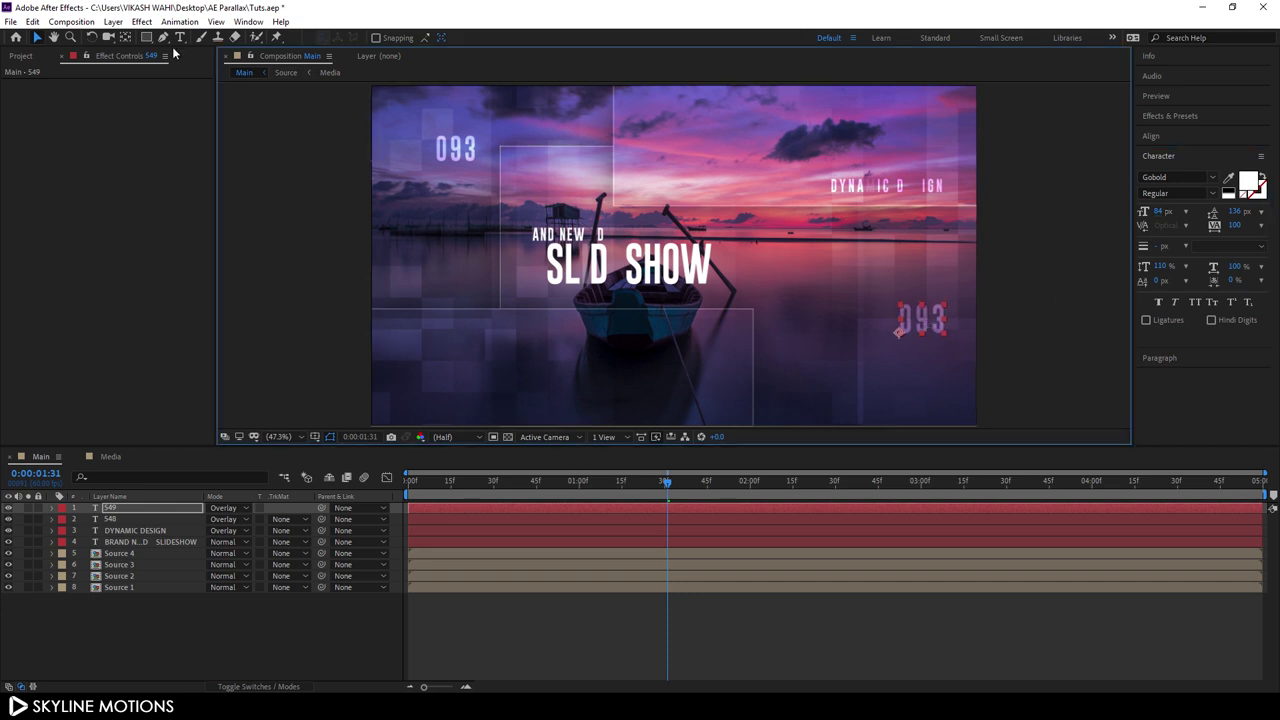
# Step: Retype the duplicated number's text as 652
pyautogui.hotkey('ctrl', 't')
pyautogui.click(936, 320)
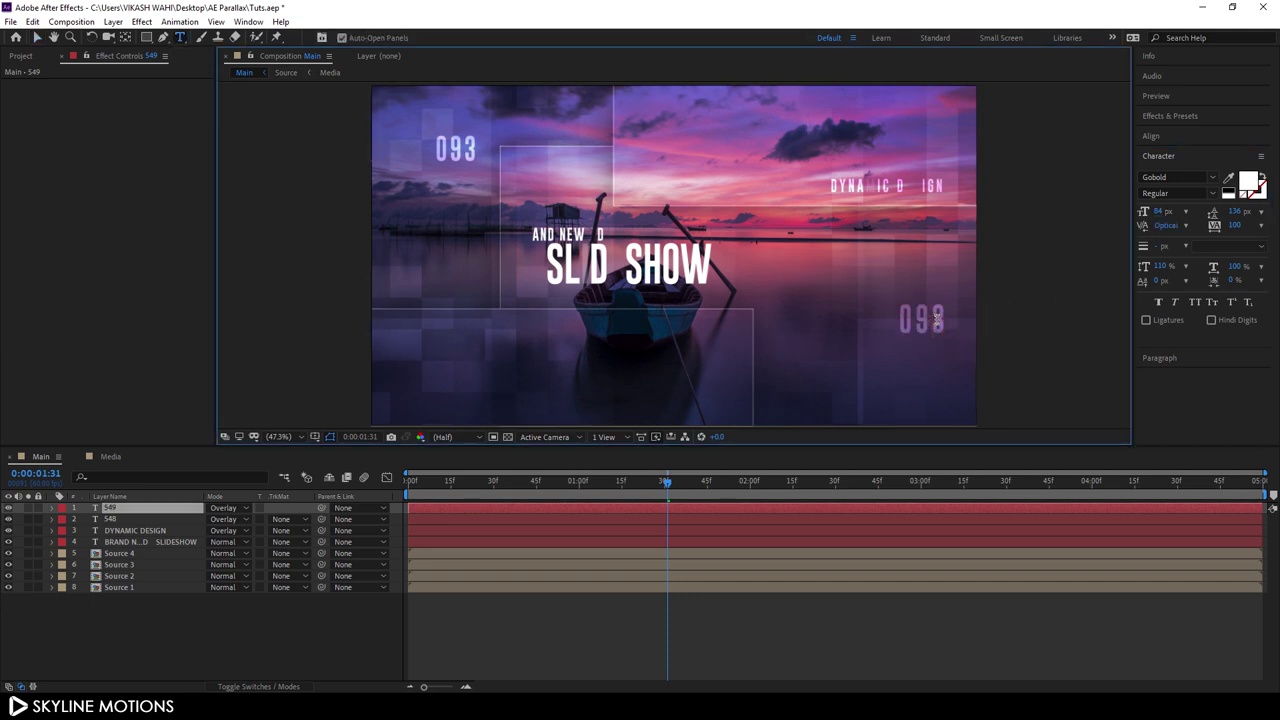
pyautogui.write('652')
pyautogui.click(634, 504)
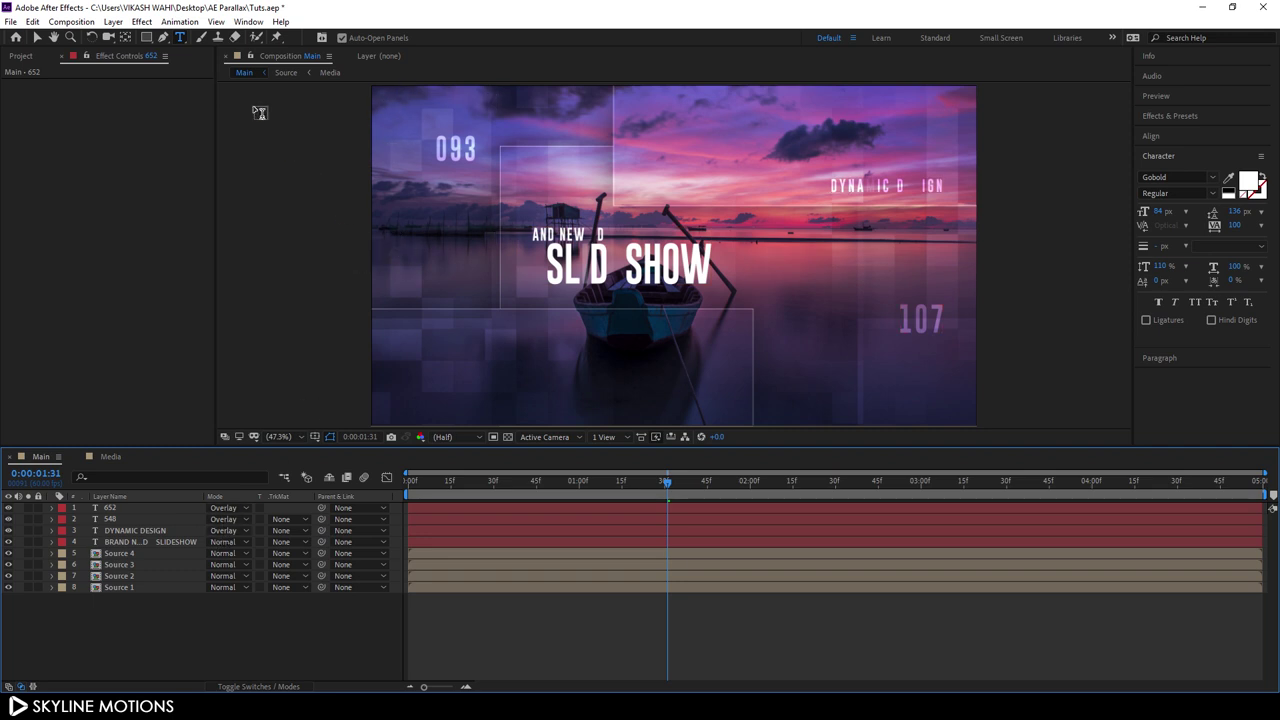
# Step: Set up the Rectangle tool with no fill and a solid white stroke
pyautogui.click(147, 39)
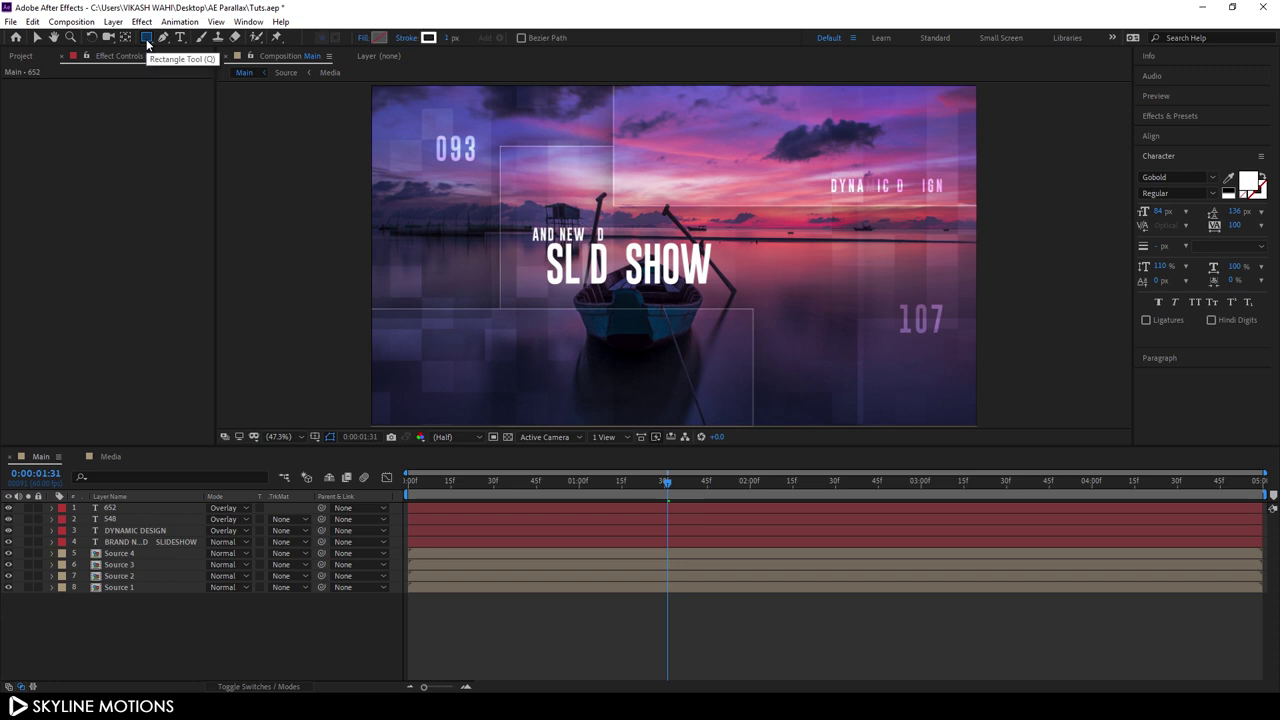
pyautogui.click(363, 38)
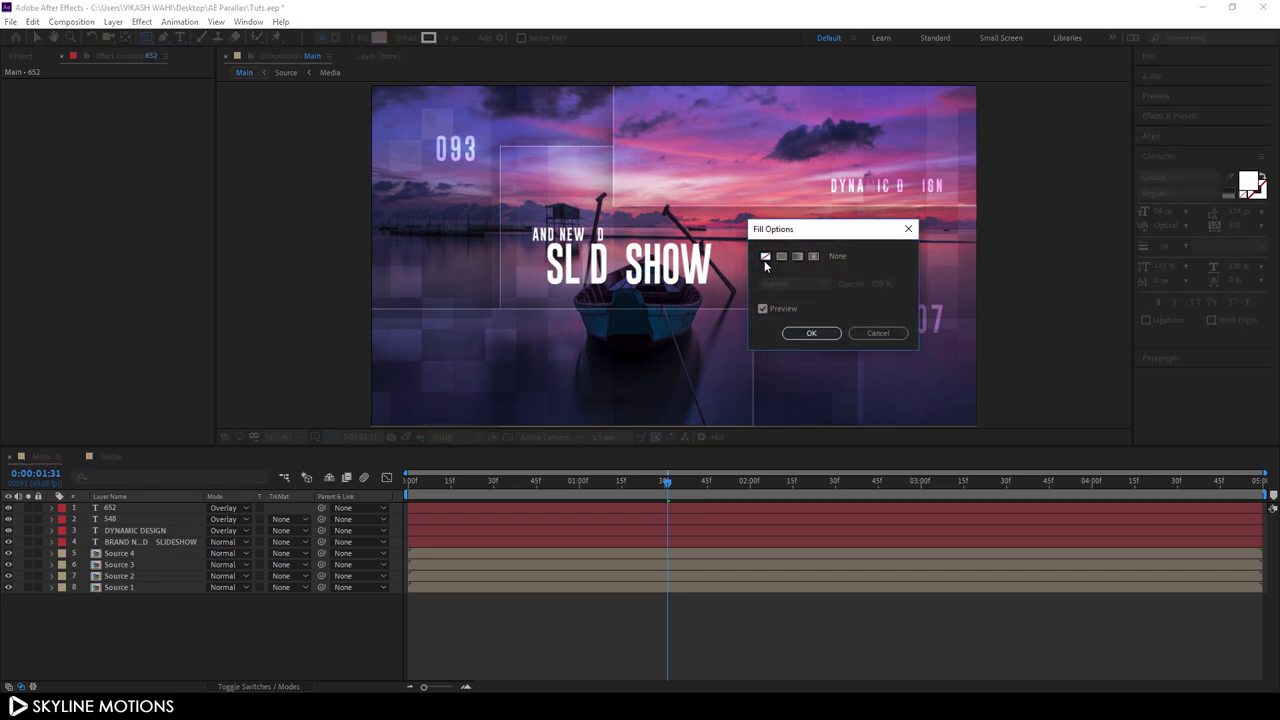
pyautogui.click(811, 333)
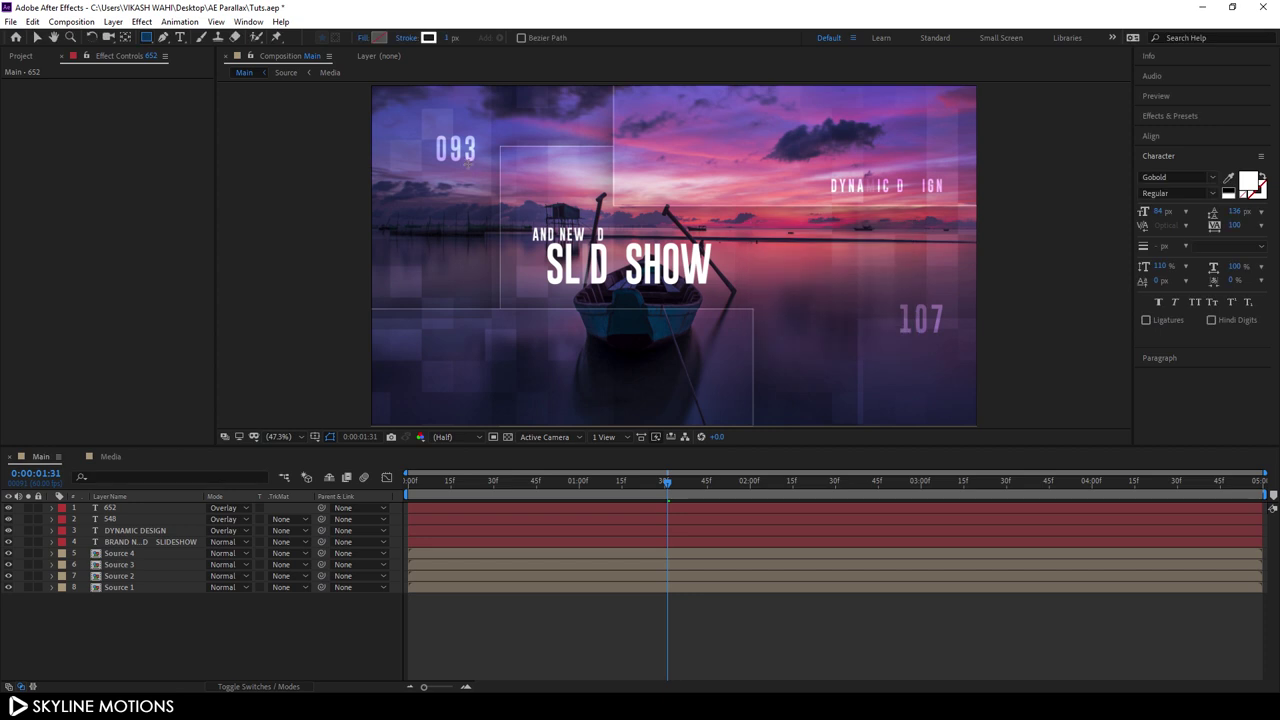
pyautogui.click(405, 38)
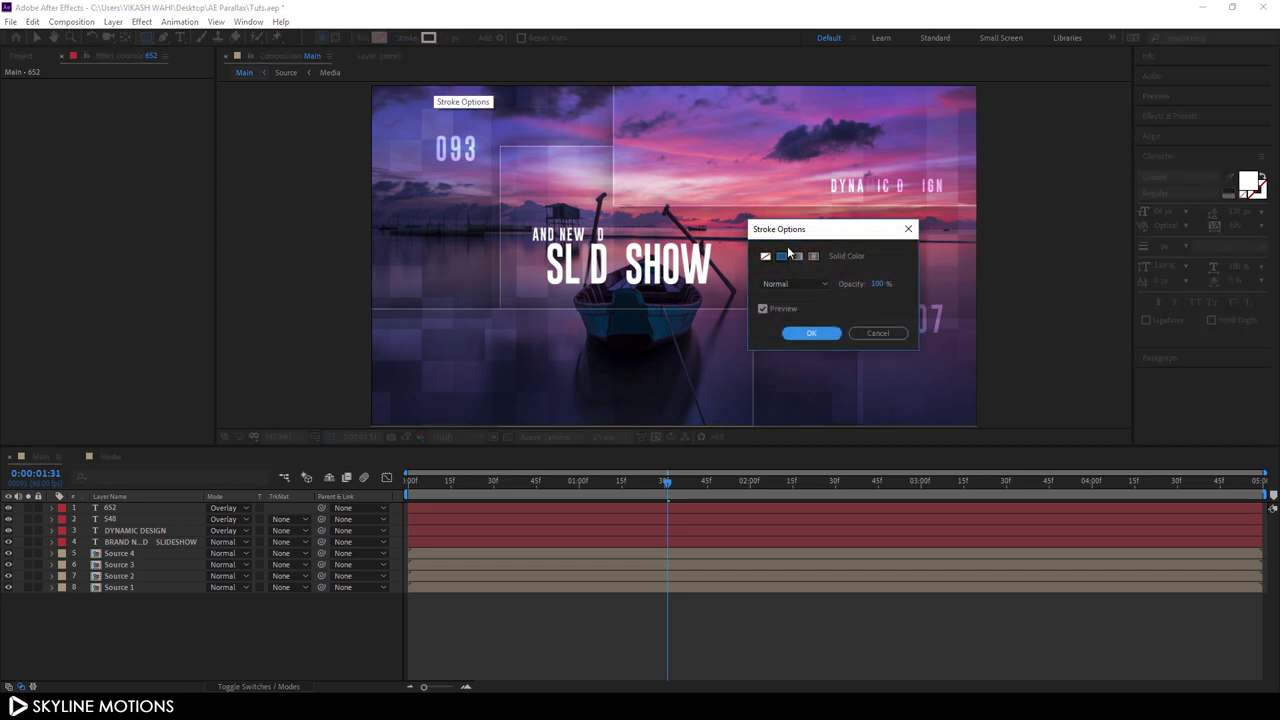
pyautogui.click(810, 333)
pyautogui.click(429, 38)
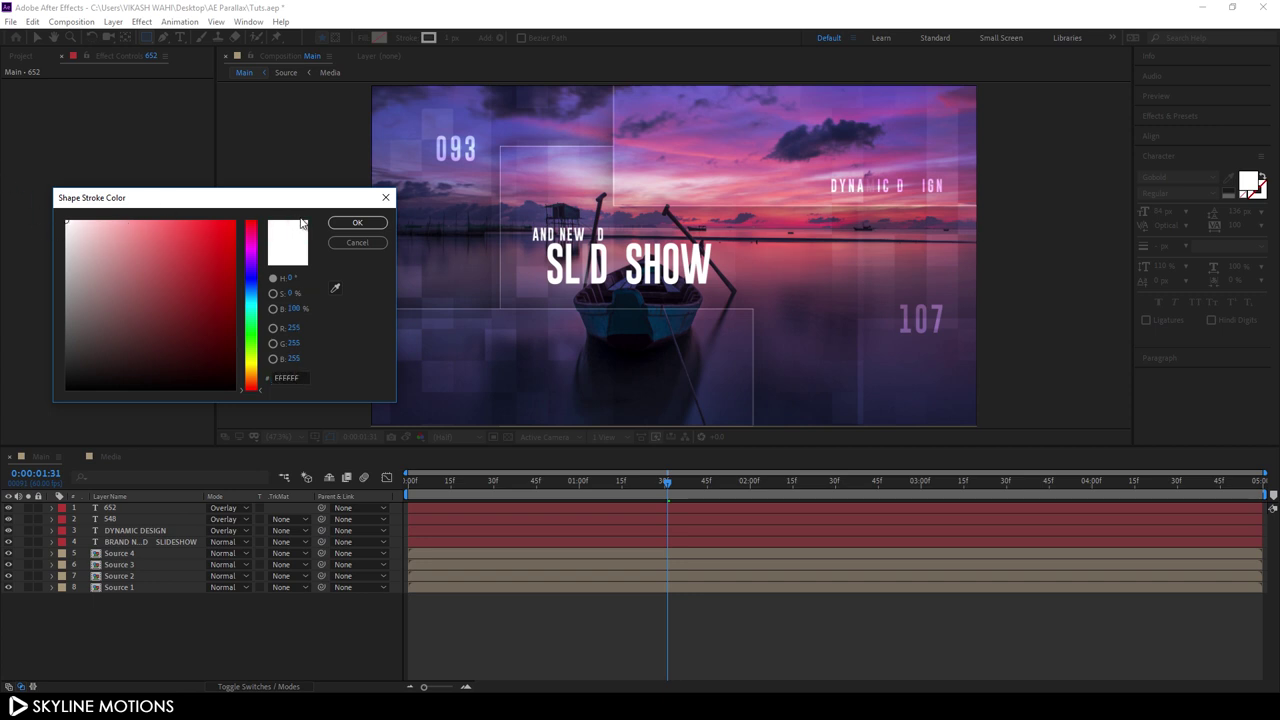
pyautogui.click(357, 222)
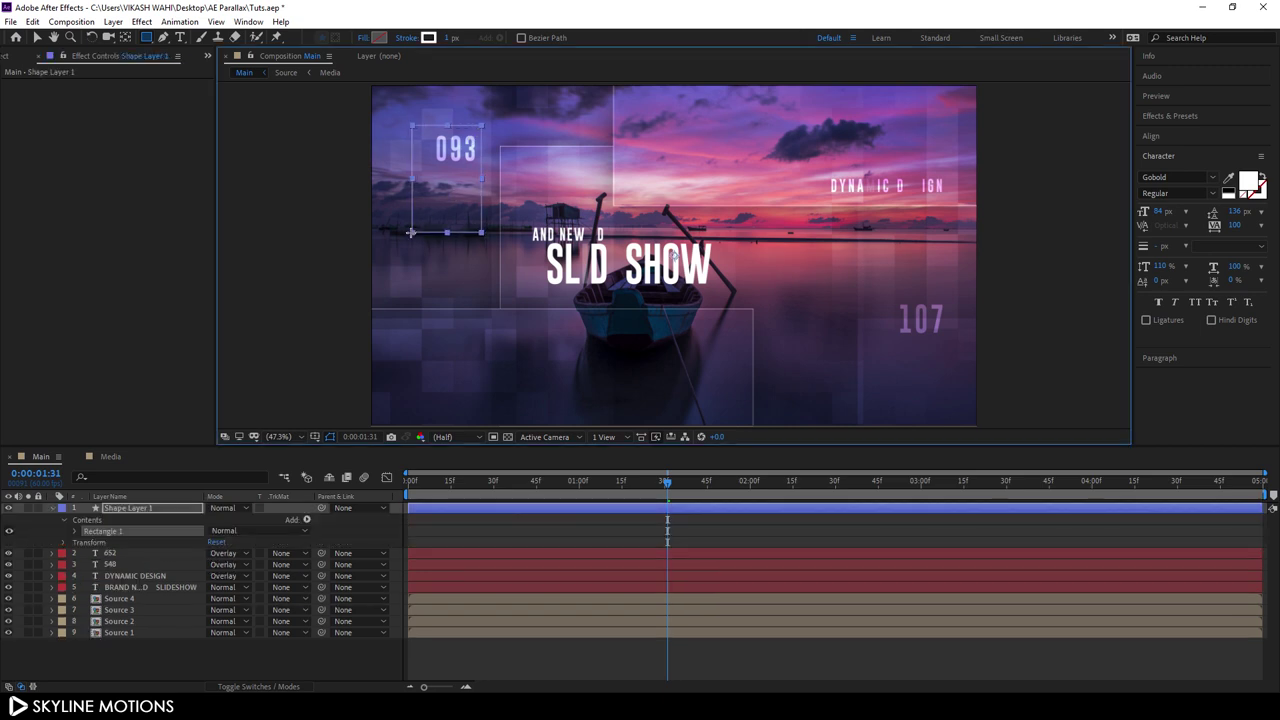
# Step: Draw a rectangle around the top-left 093 number and rename its layer Square
pyautogui.moveTo(483, 126); pyautogui.dragTo(430, 223)
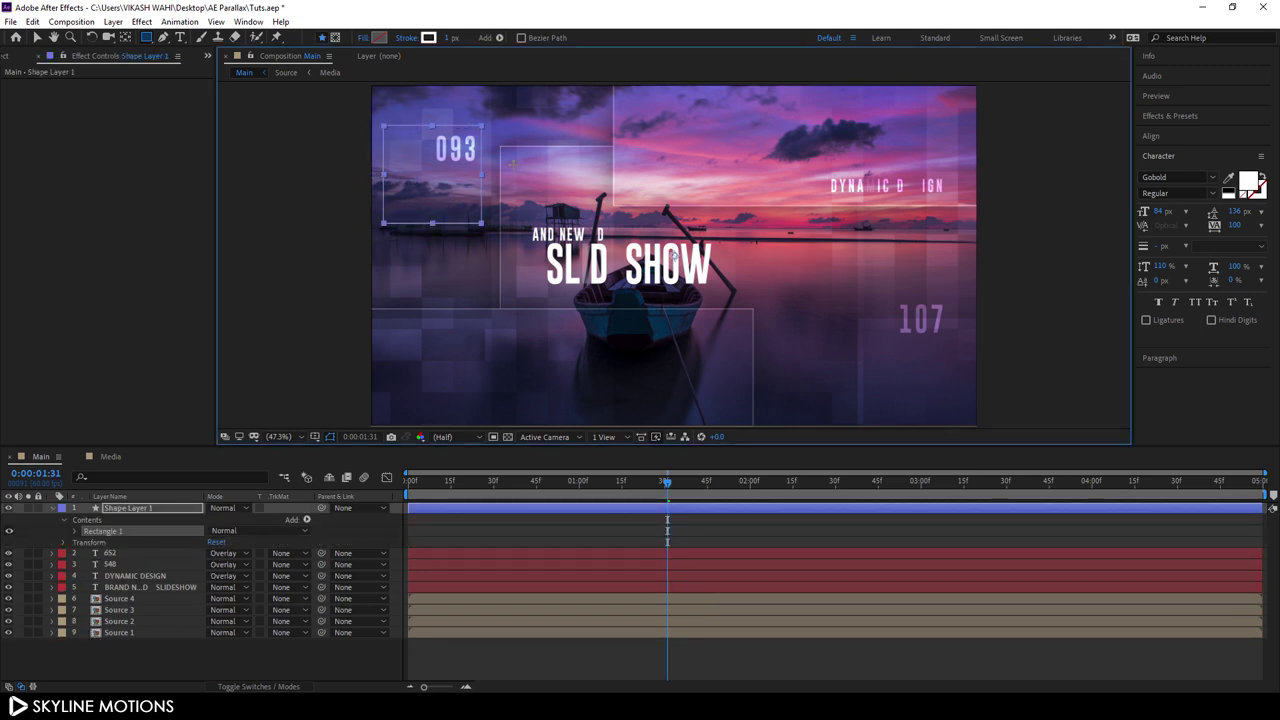
pyautogui.rightClick(137, 507)
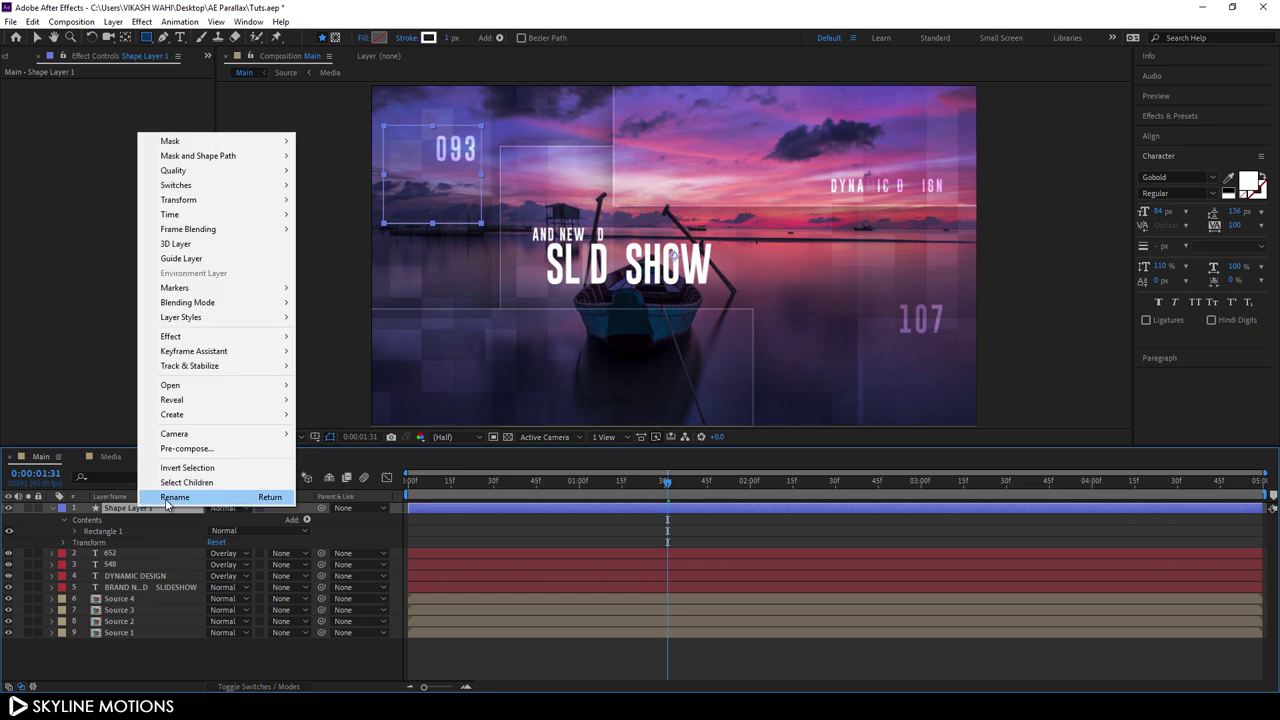
pyautogui.click(166, 498)
pyautogui.press('BackSpace')
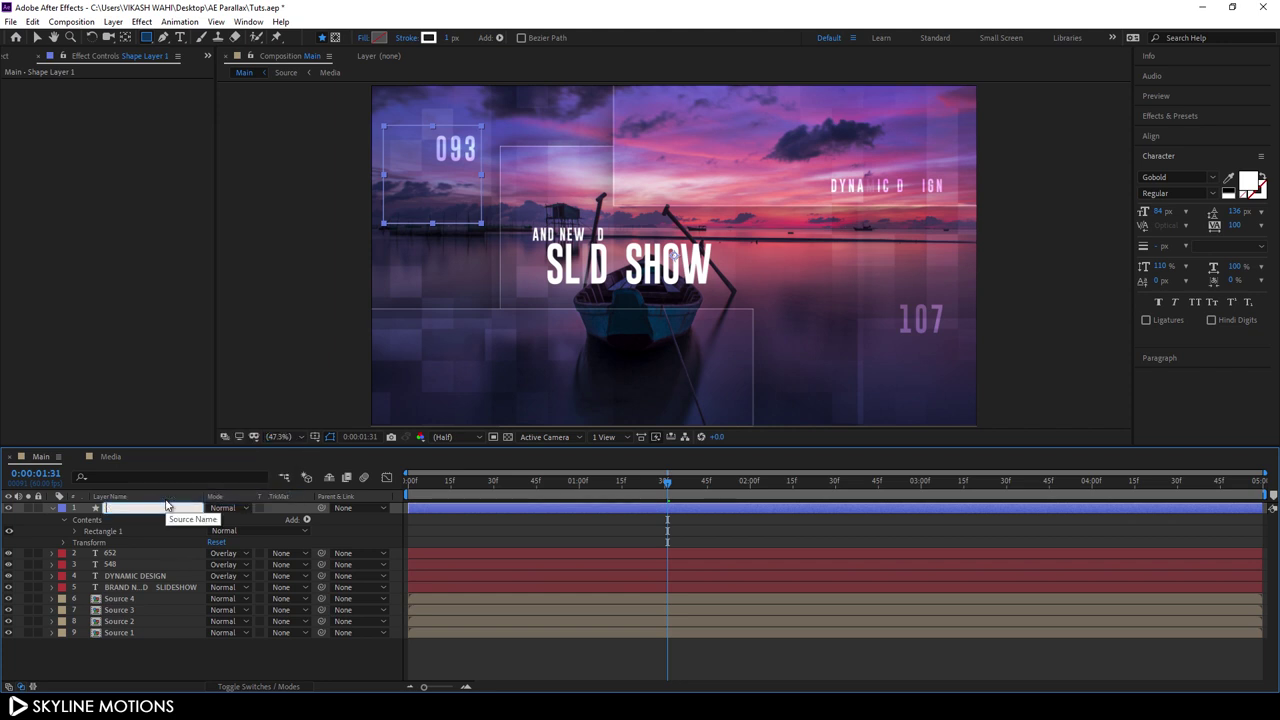
pyautogui.write('Square')
pyautogui.press('Return')
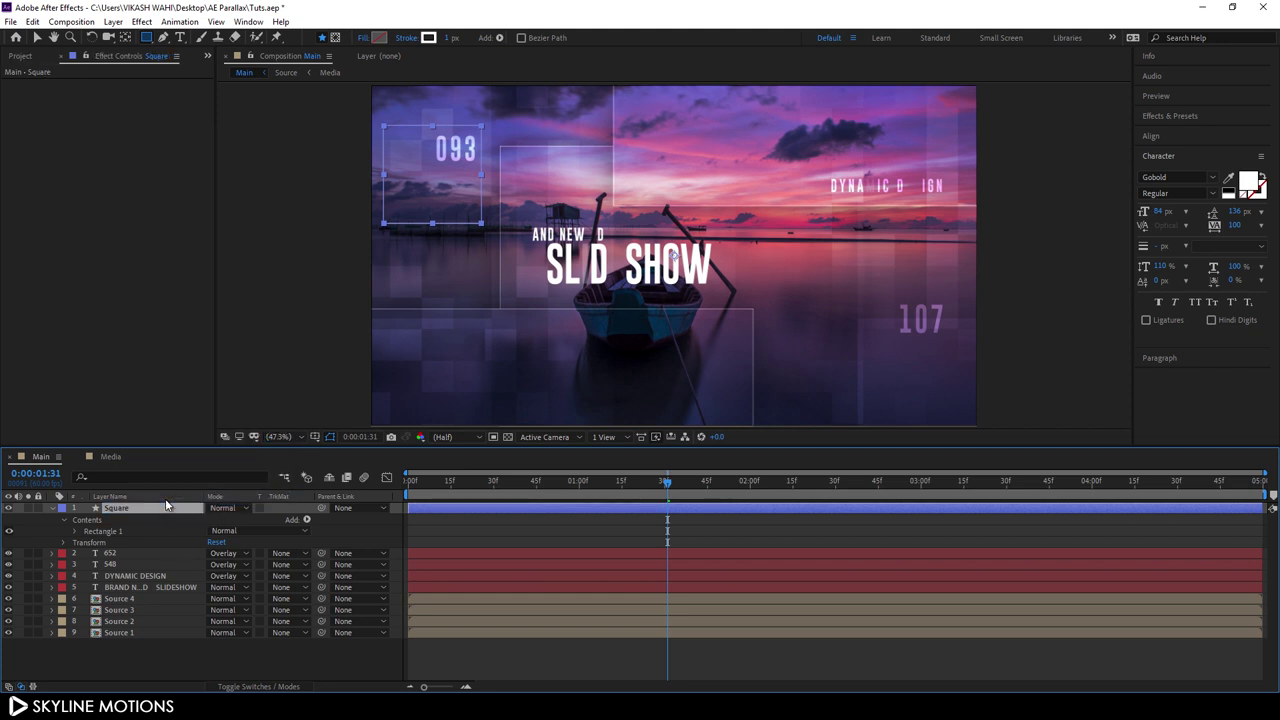
pyautogui.click(306, 519)
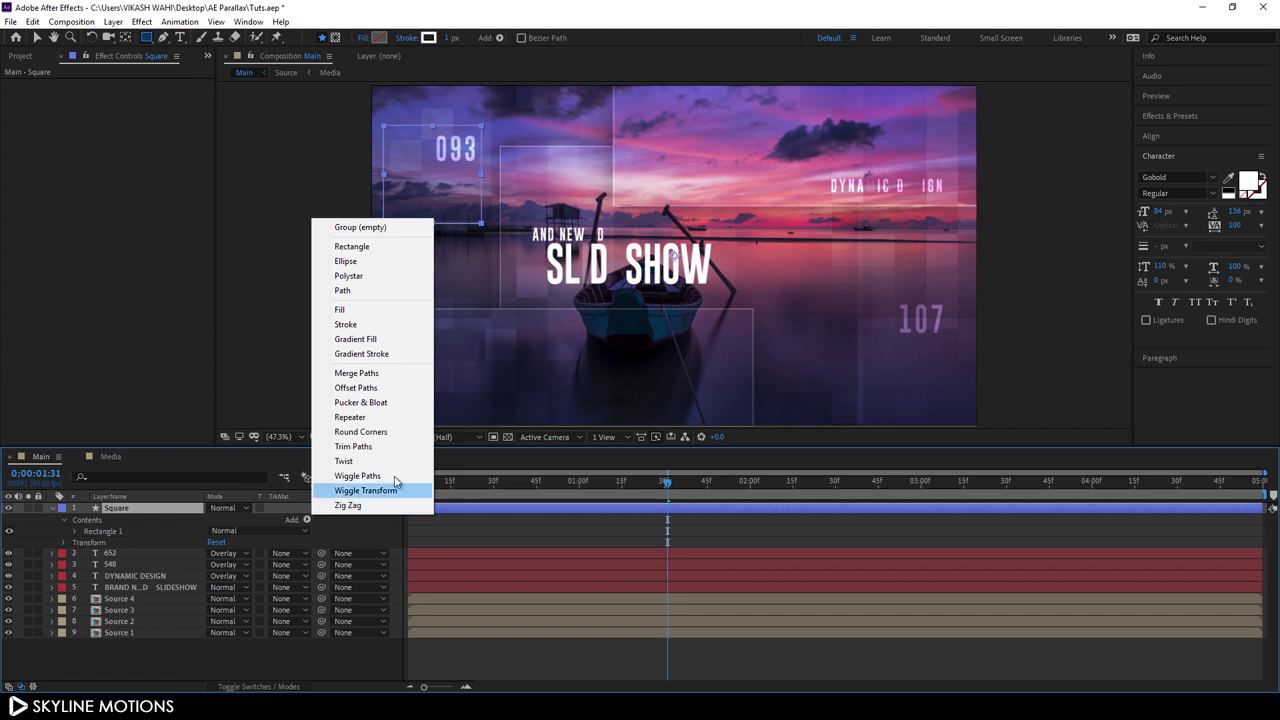
# Step: Add Trim Paths to Square, keyframe End at 100% at 0:00:02:00, then return to frame 0
pyautogui.click(354, 447)
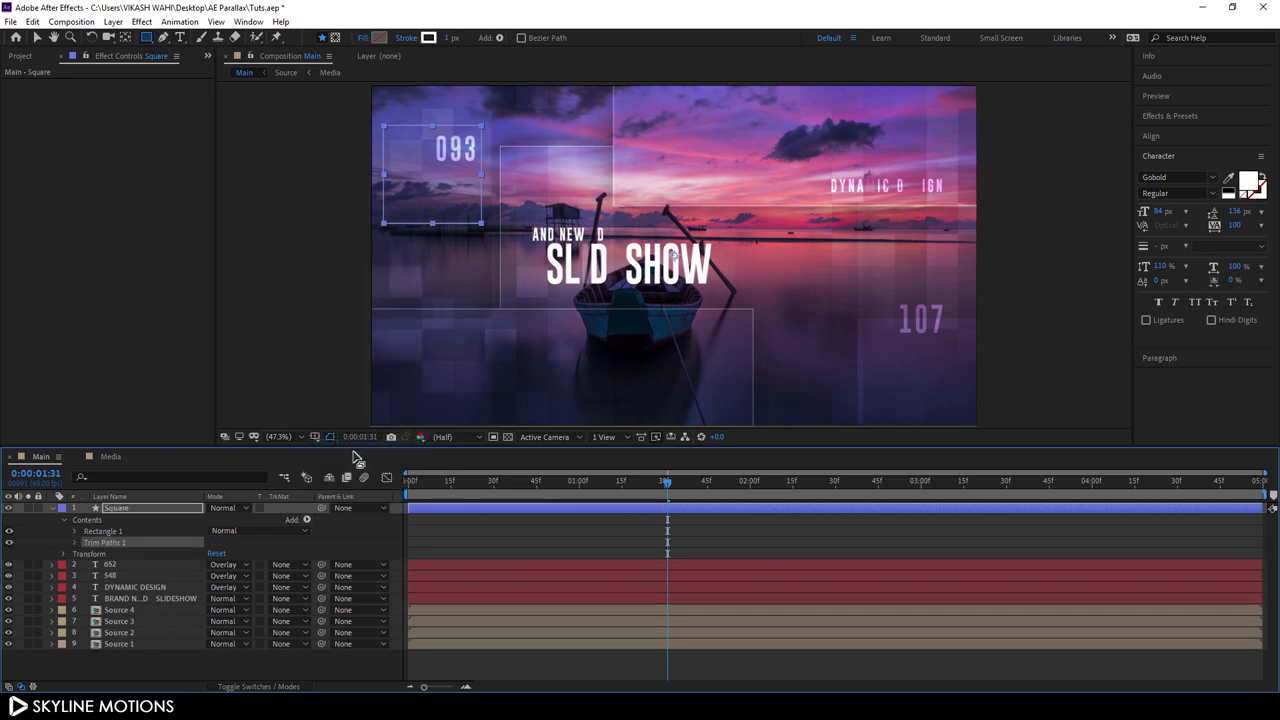
pyautogui.click(74, 542)
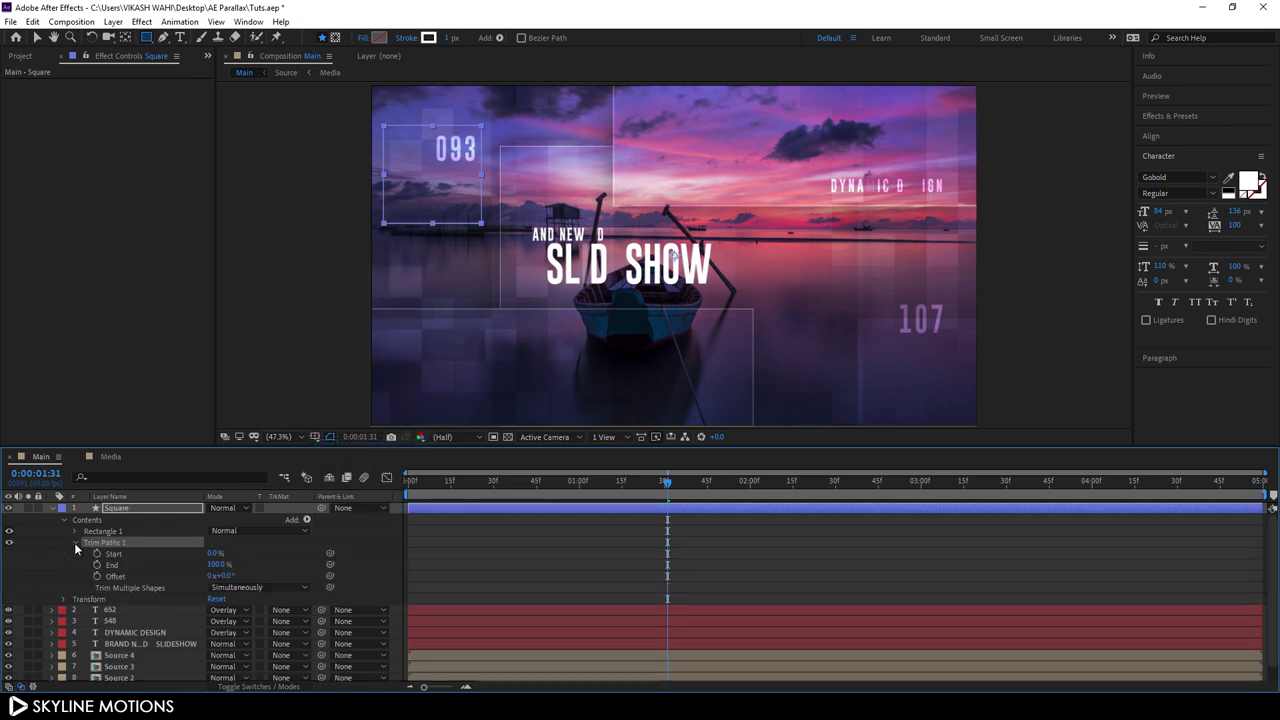
pyautogui.moveTo(667, 486); pyautogui.dragTo(748, 498)
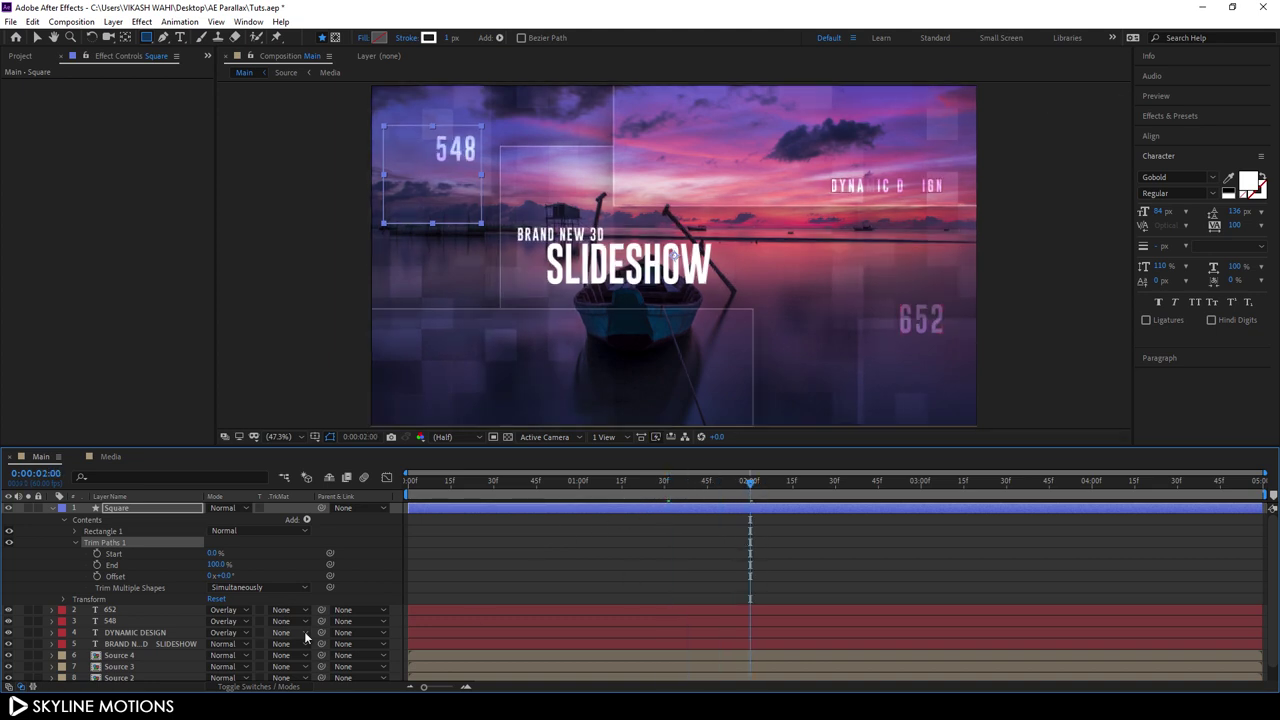
pyautogui.click(97, 565)
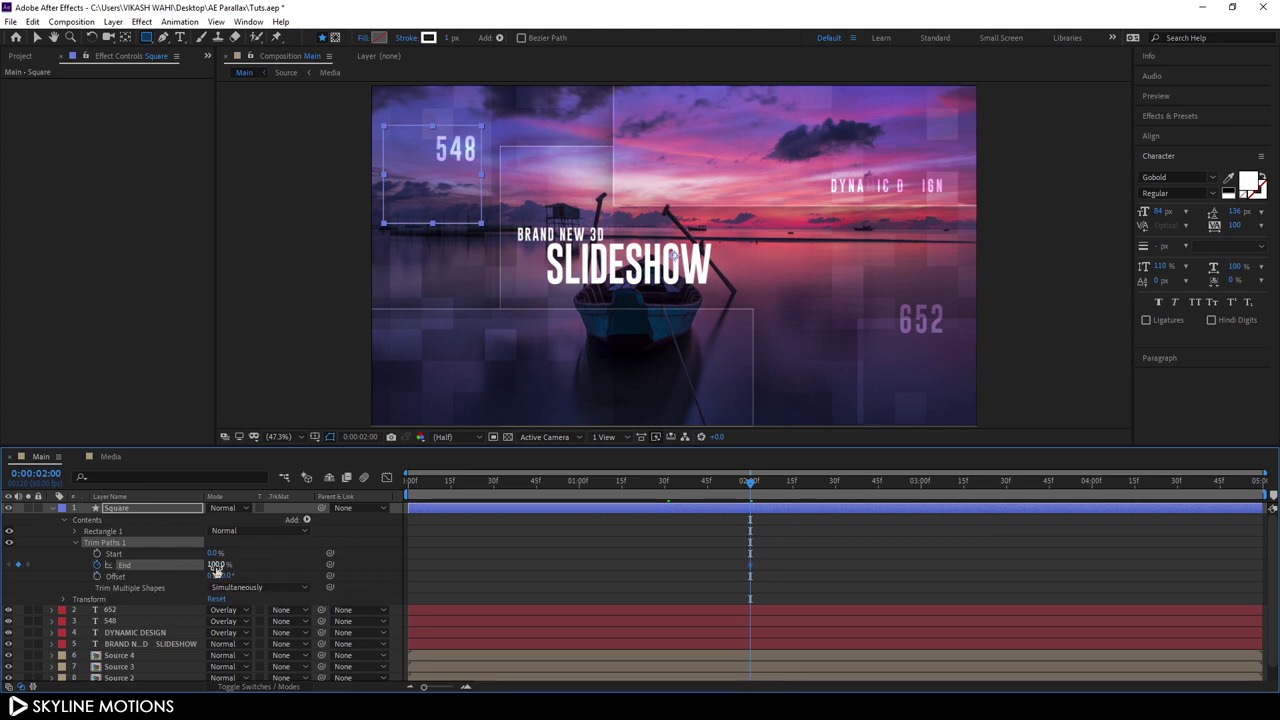
pyautogui.moveTo(676, 488); pyautogui.dragTo(390, 490)
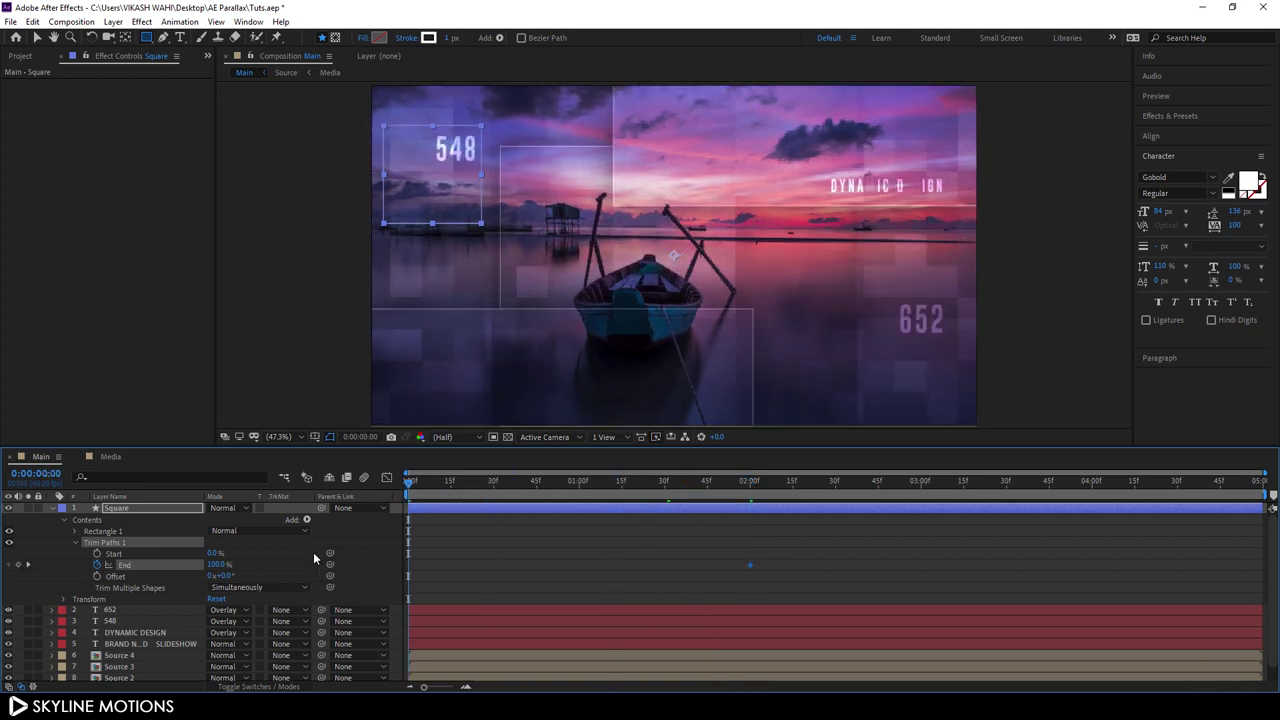
pyautogui.click(218, 566)
# Step: Set Trim Paths End to 0% at frame 0, hold 100% at 3 seconds, and 0% at 4:59
pyautogui.press('Return')
pyautogui.moveTo(455, 483); pyautogui.dragTo(920, 516)
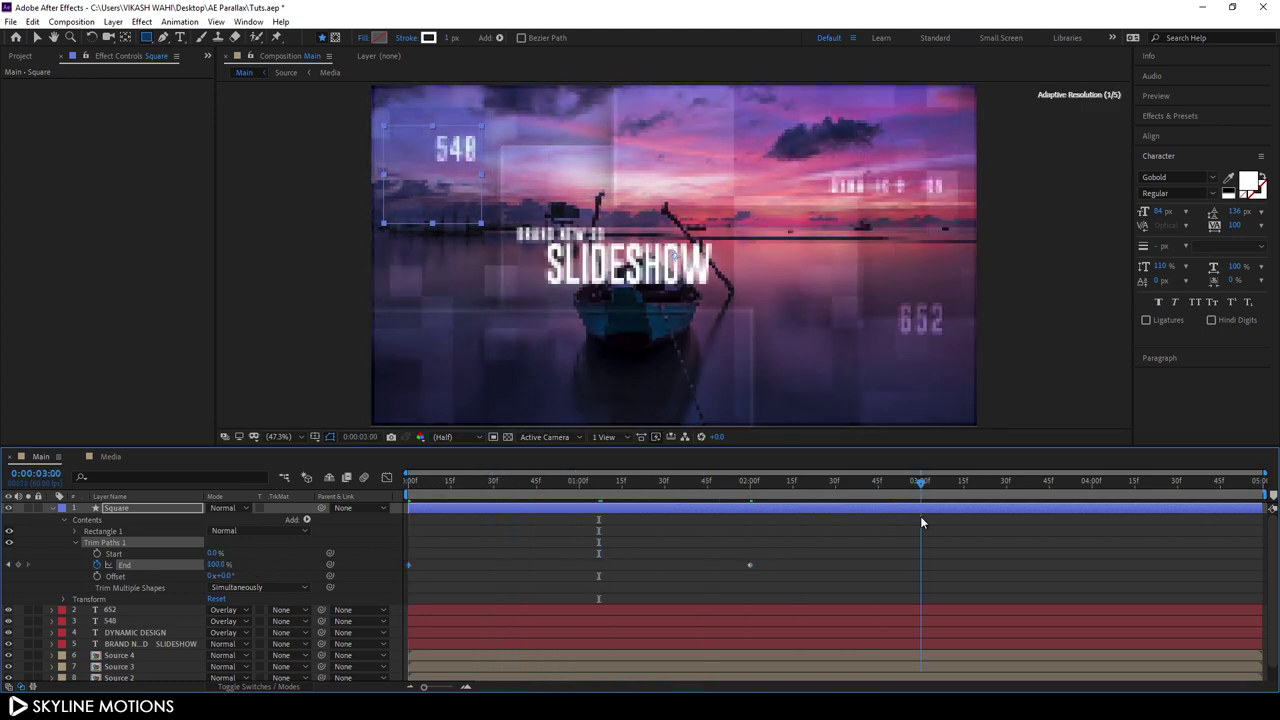
pyautogui.click(18, 566)
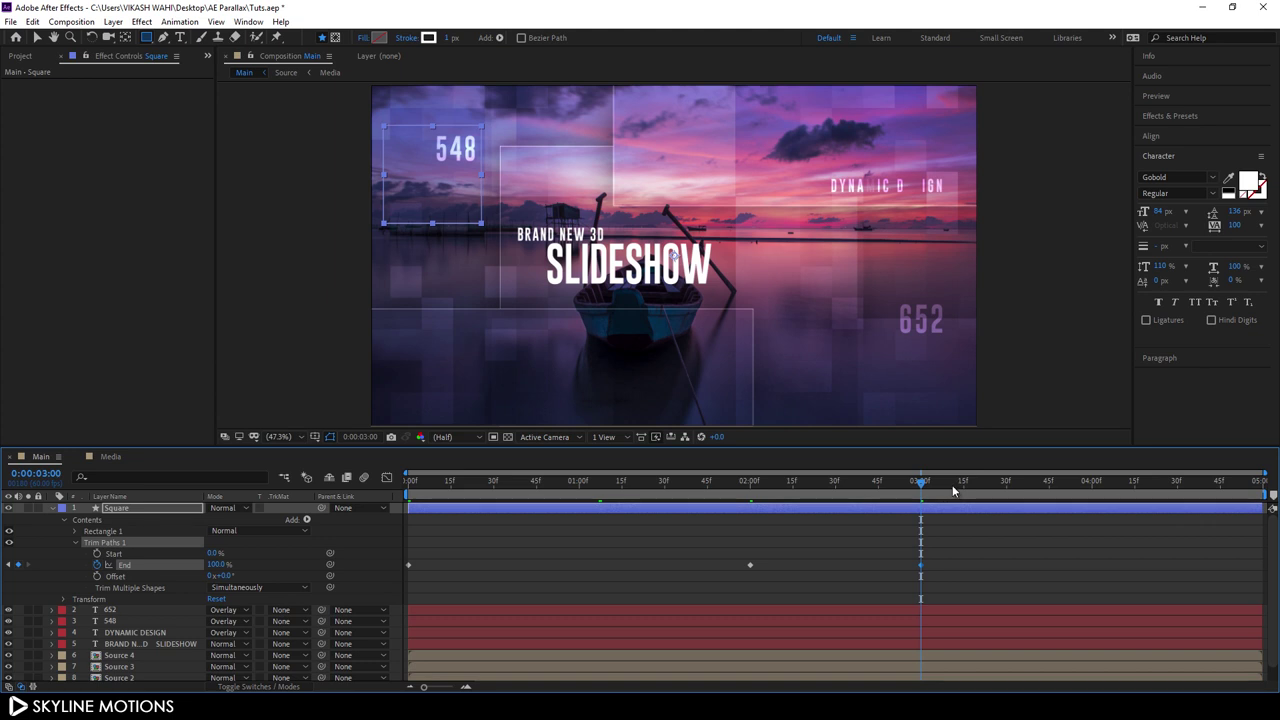
pyautogui.moveTo(956, 490); pyautogui.dragTo(1262, 501)
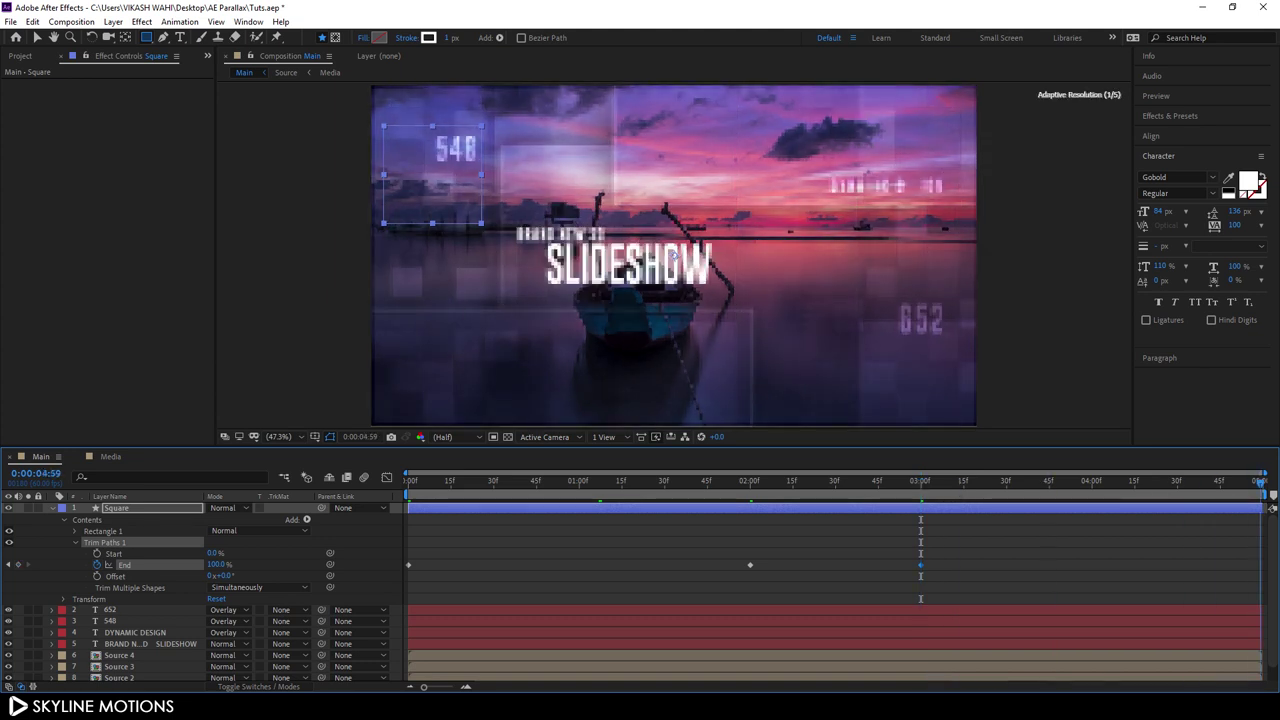
pyautogui.click(217, 565)
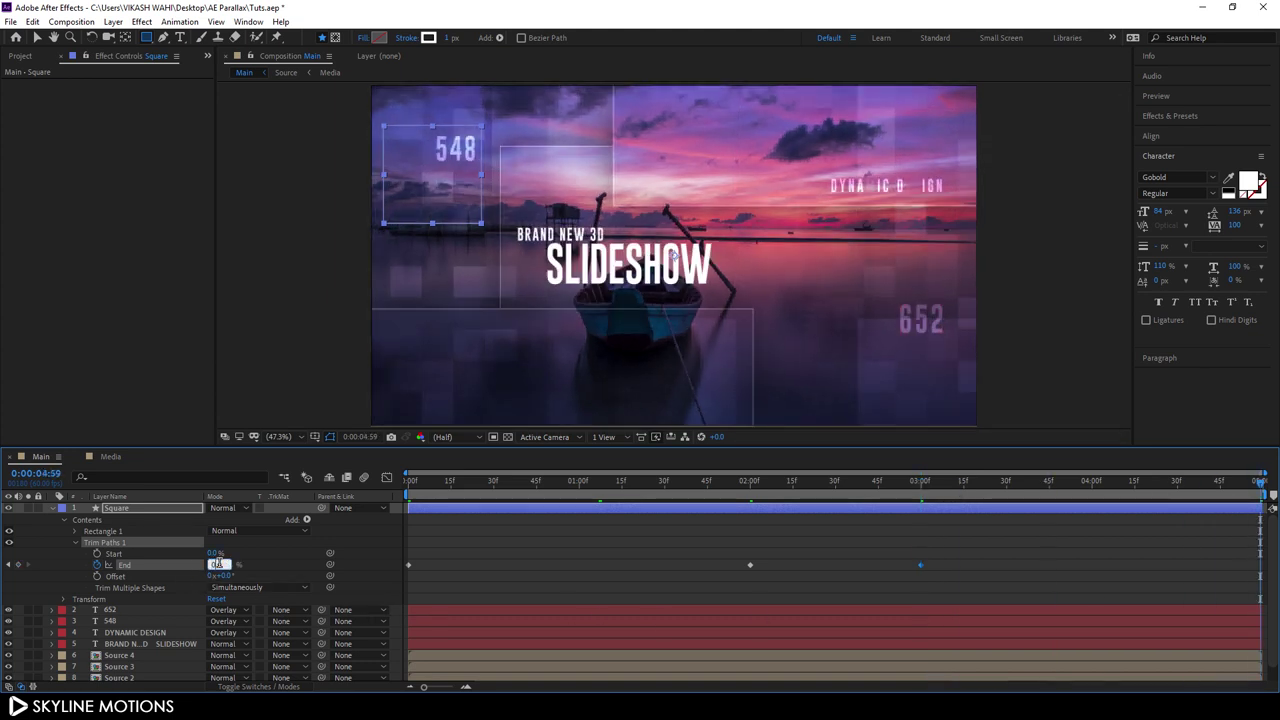
pyautogui.press('Return')
# Step: Preview the animation at Quarter resolution
pyautogui.click(456, 436)
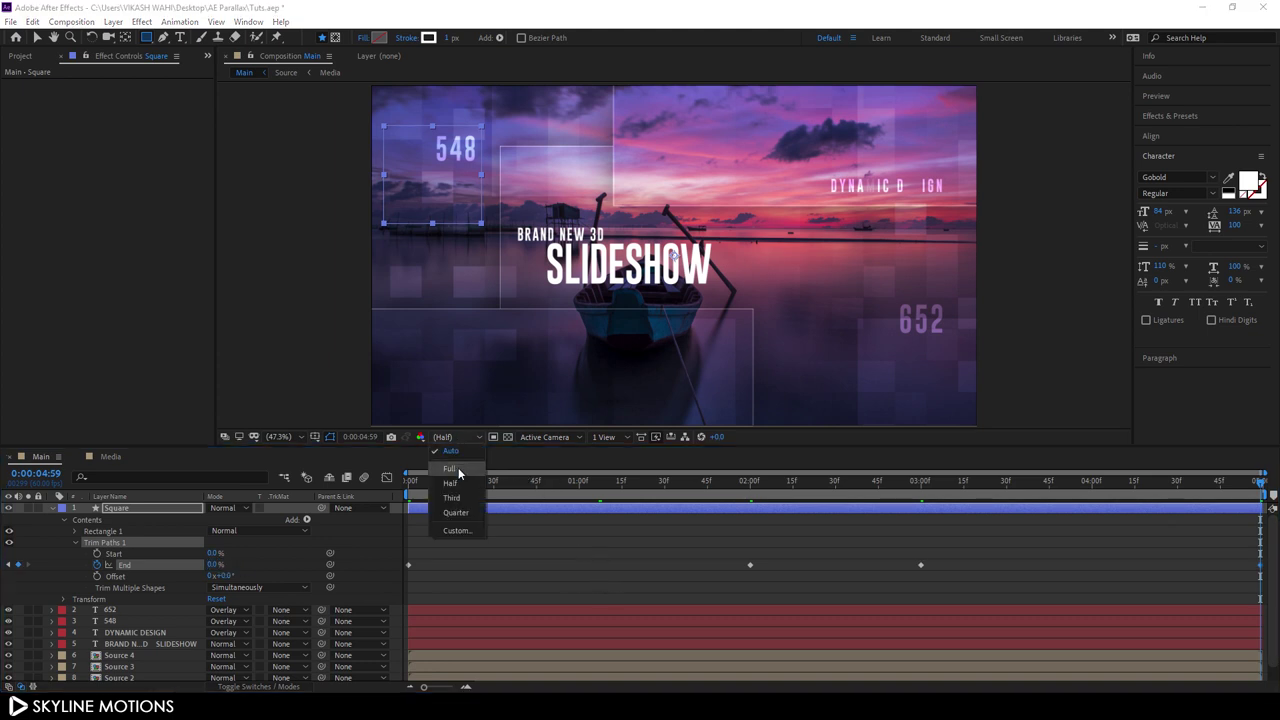
pyautogui.click(459, 512)
pyautogui.press('space')
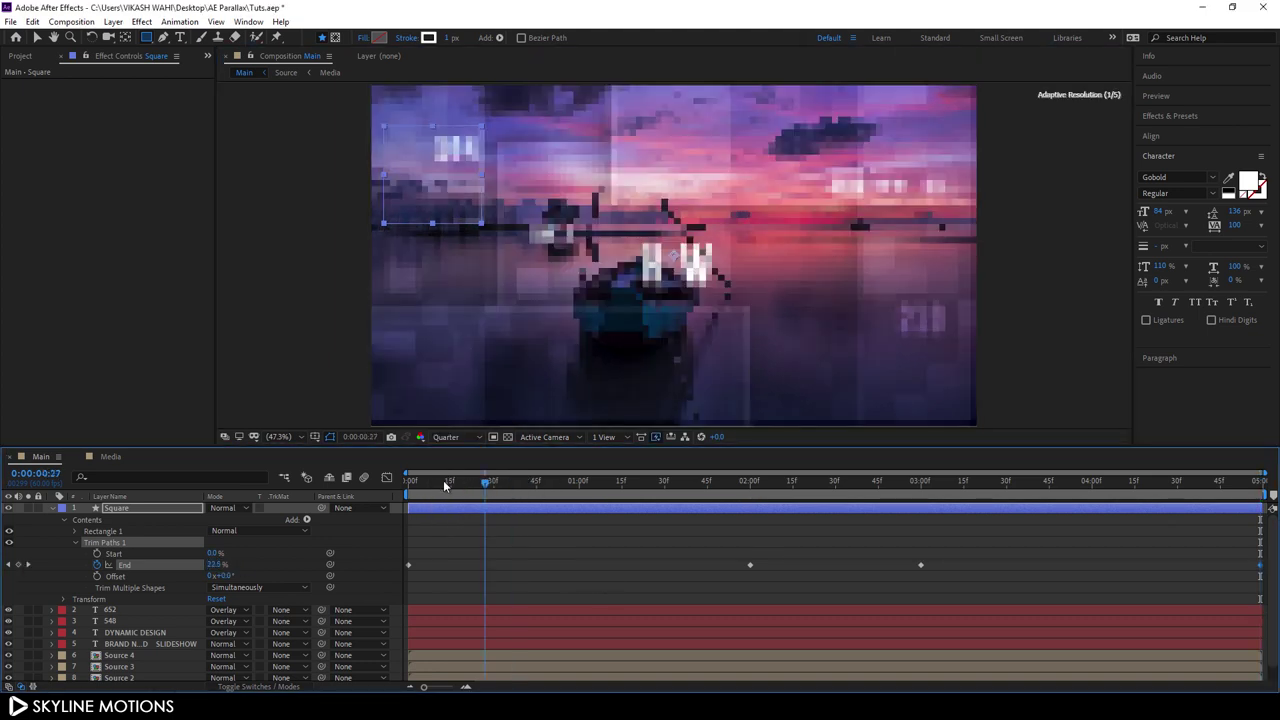
pyautogui.click(53, 566)
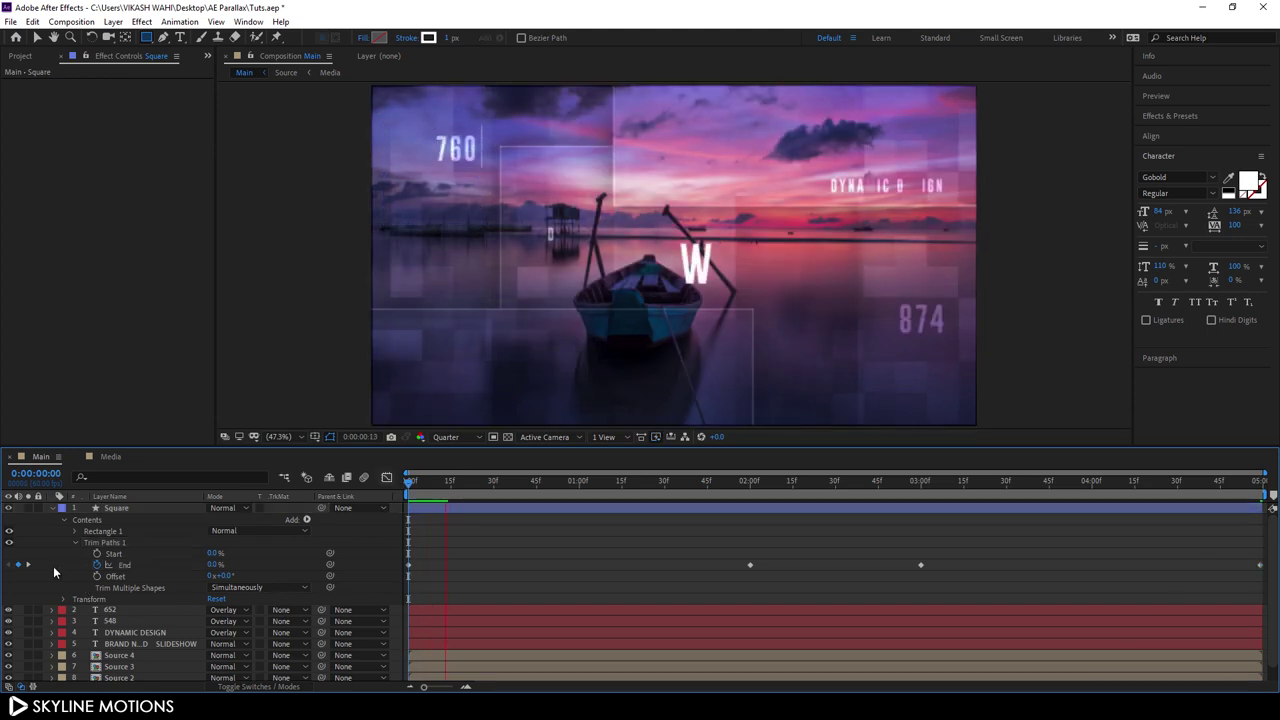
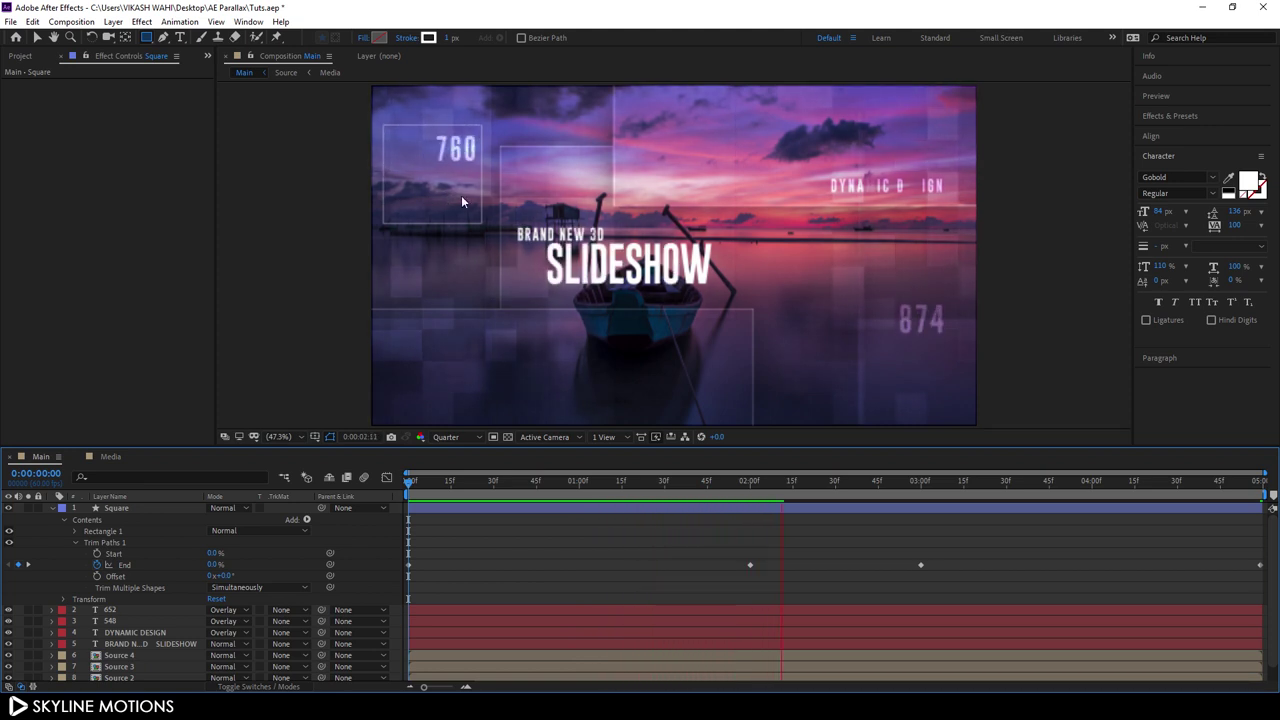
# Step: Stop the preview and apply Easy Ease to the Square layer's Trim Paths End keyframes
pyautogui.press('space')
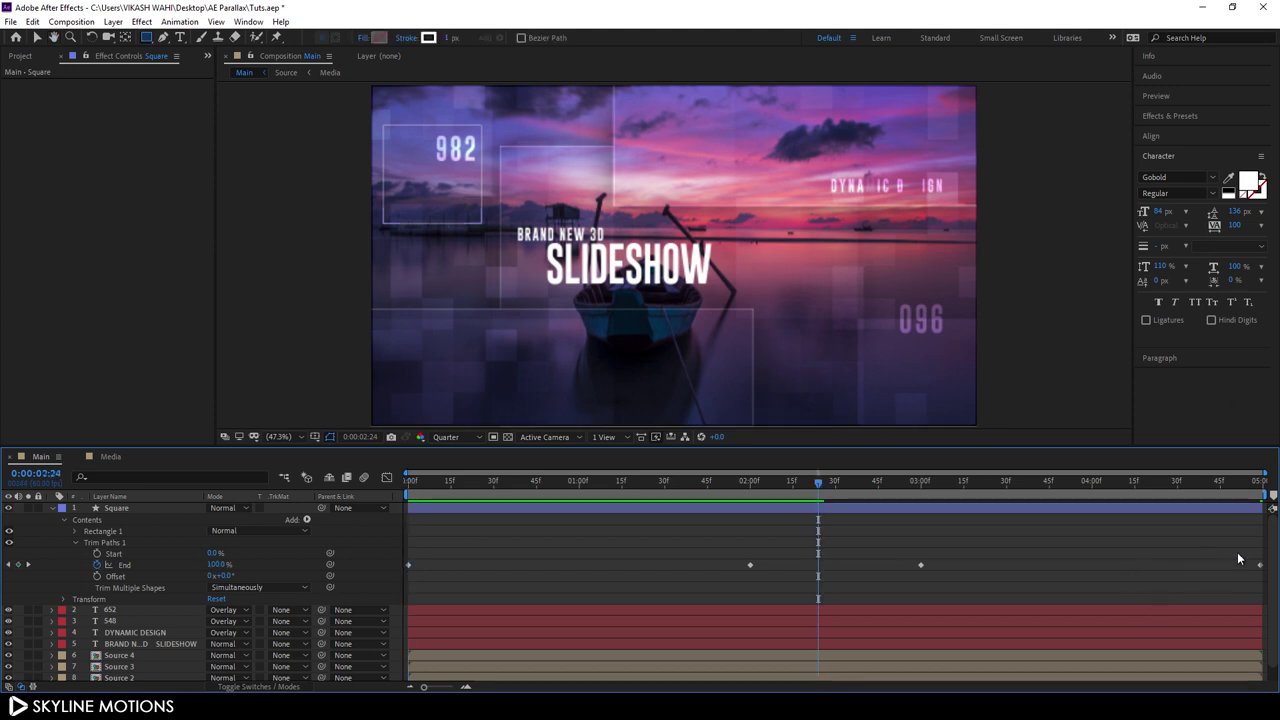
pyautogui.moveTo(1239, 549); pyautogui.dragTo(1266, 588)
pyautogui.moveTo(984, 553); pyautogui.dragTo(412, 568)
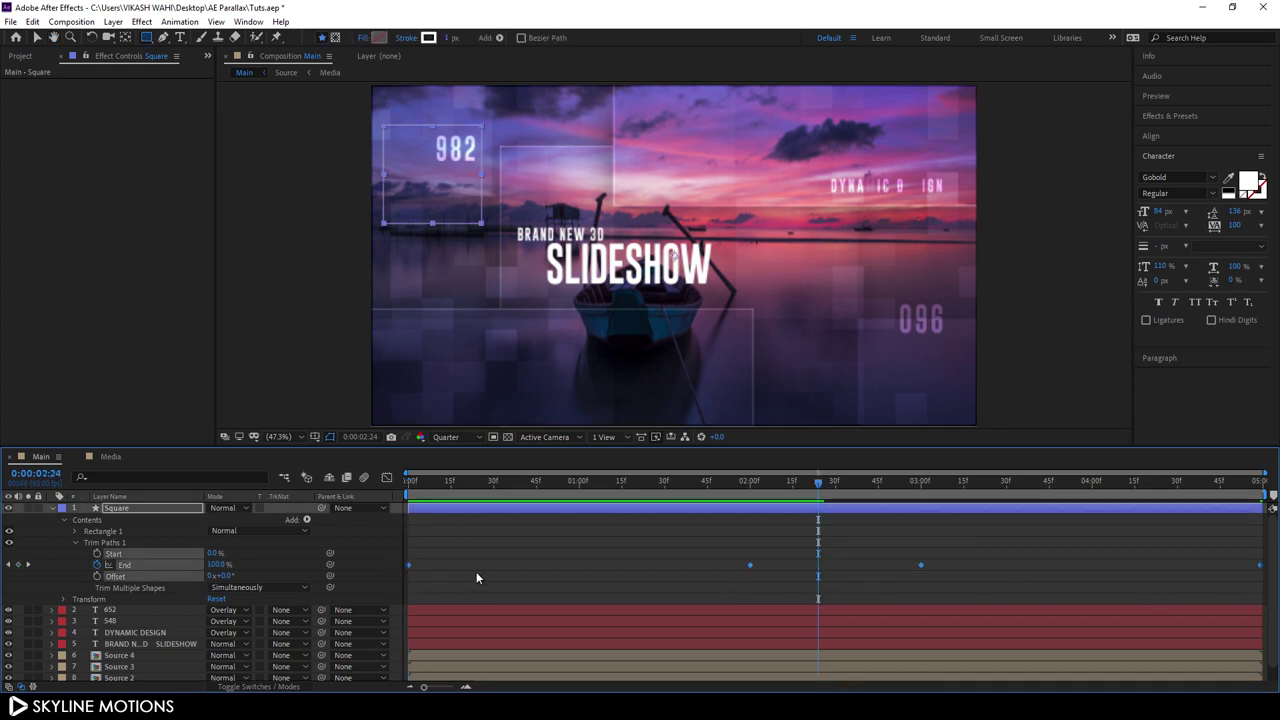
pyautogui.press('F9')
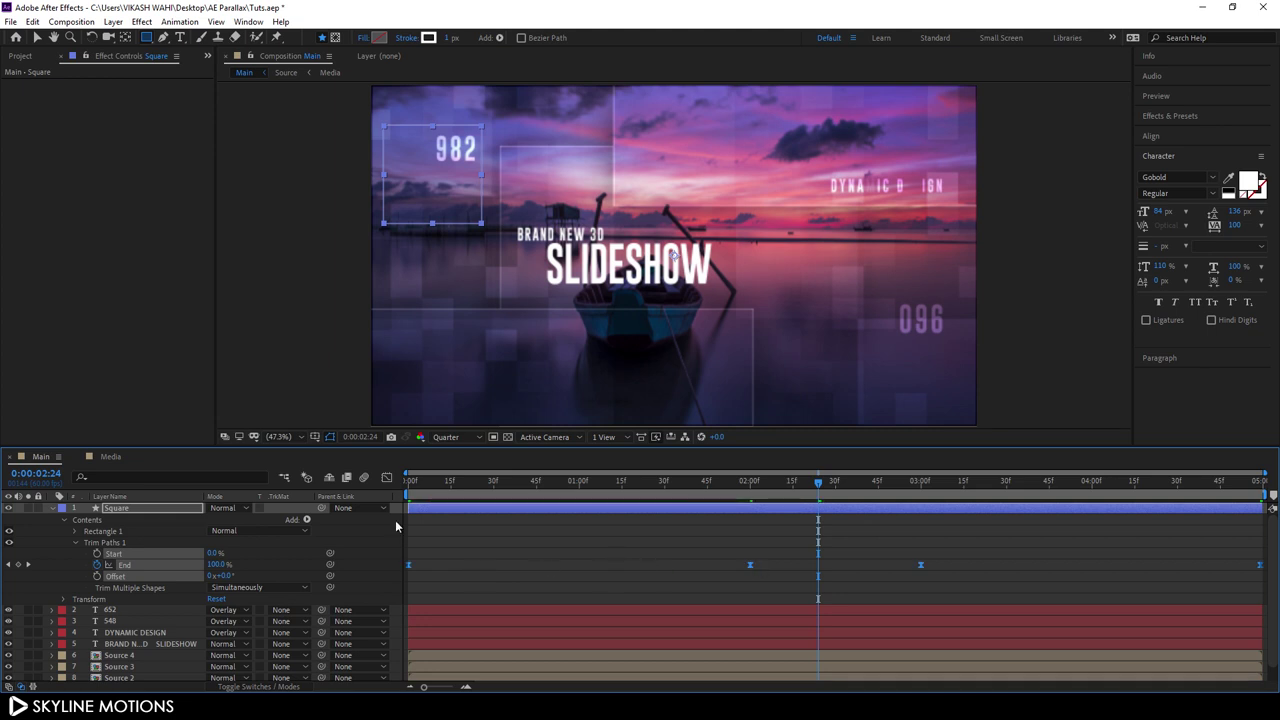
# Step: Drag the keyframes' ease influence handles to 100% in the Graph Editor speed curves
pyautogui.click(387, 479)
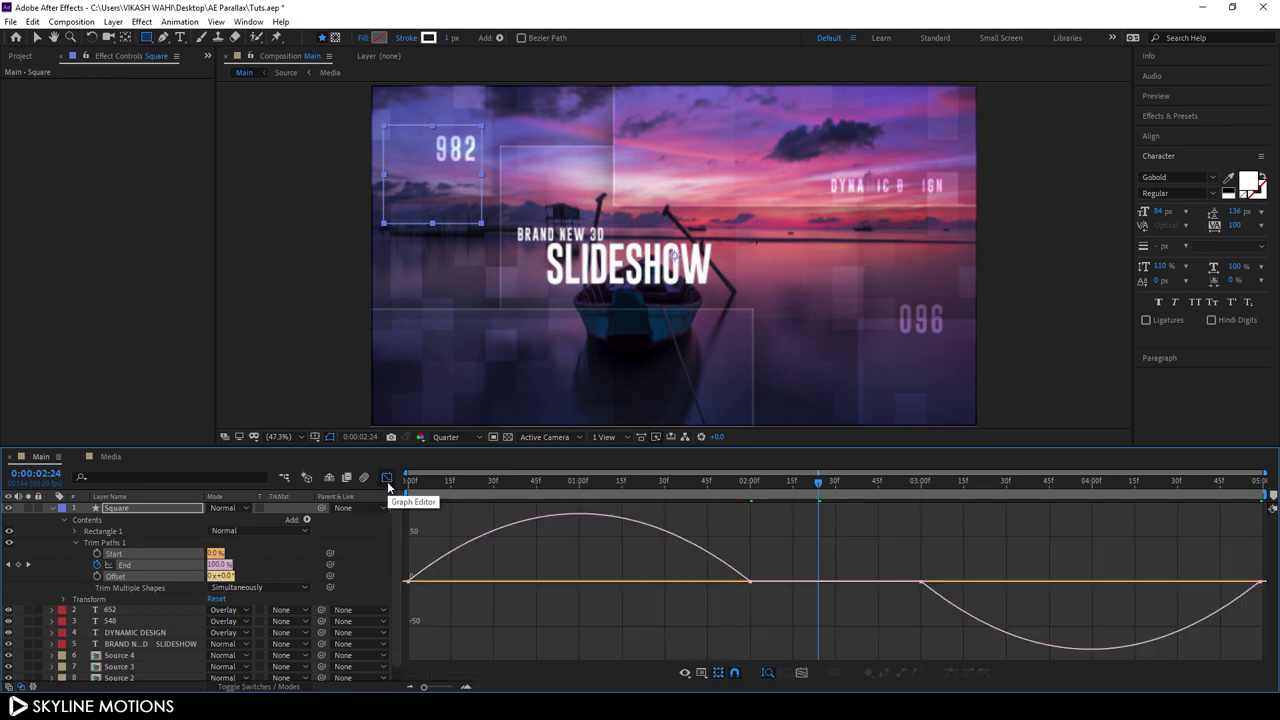
pyautogui.rightClick(750, 554)
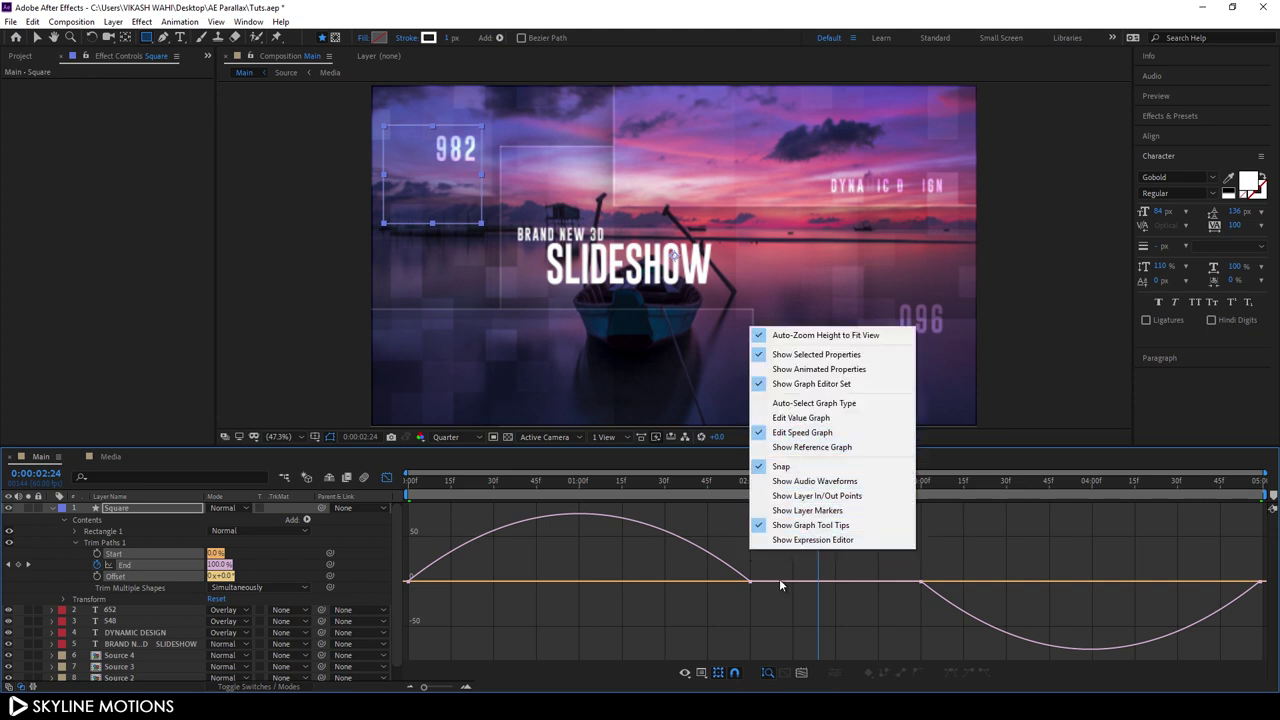
pyautogui.click(754, 586)
pyautogui.click(750, 581)
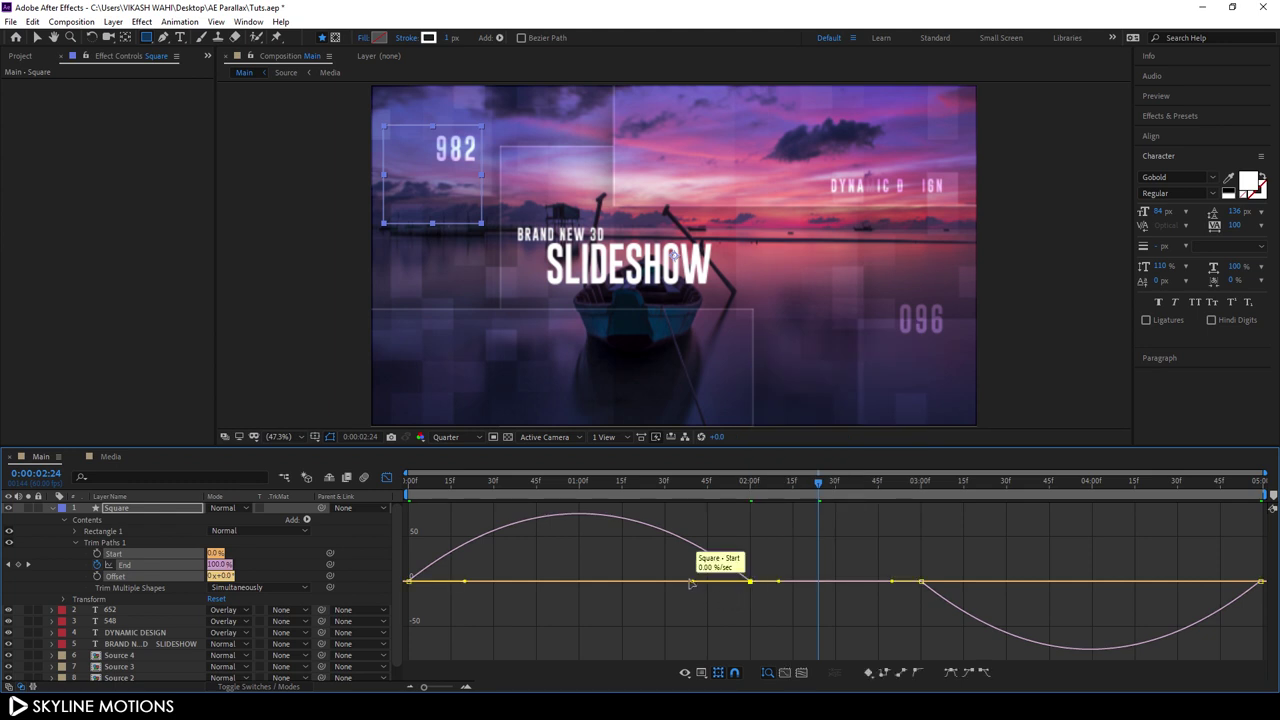
pyautogui.moveTo(694, 584); pyautogui.dragTo(550, 596)
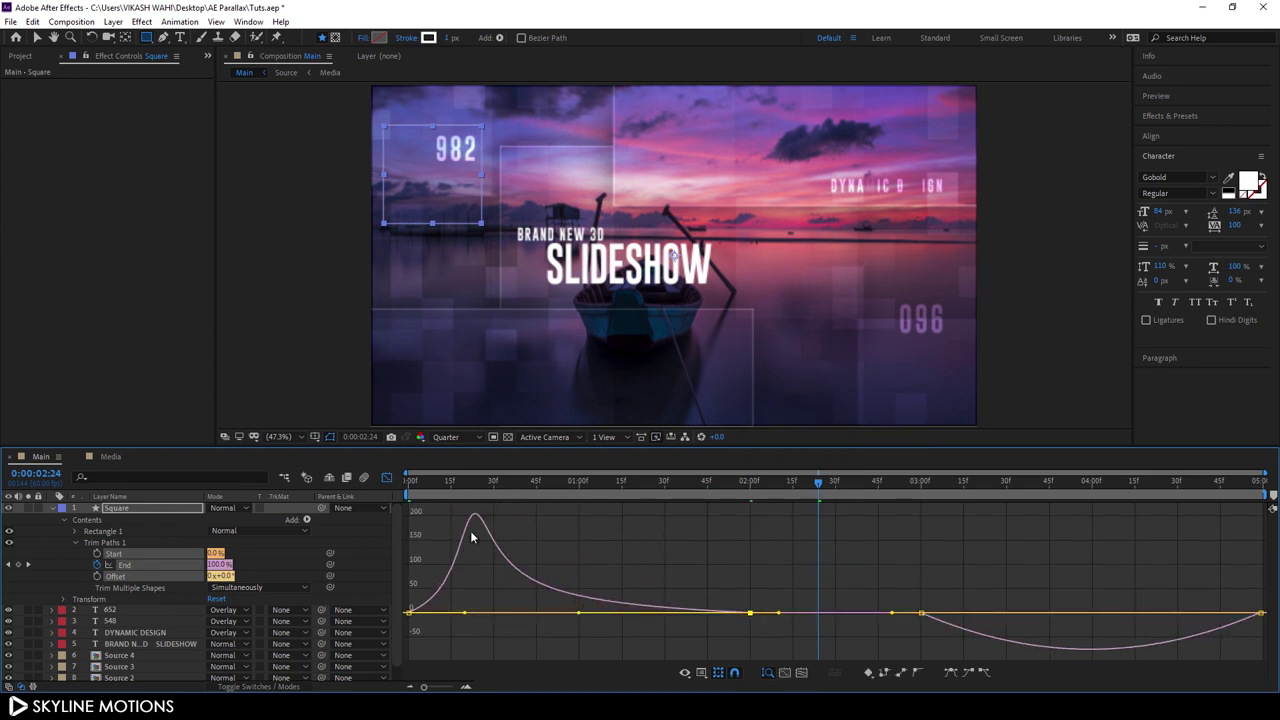
pyautogui.moveTo(905, 603); pyautogui.dragTo(1197, 620)
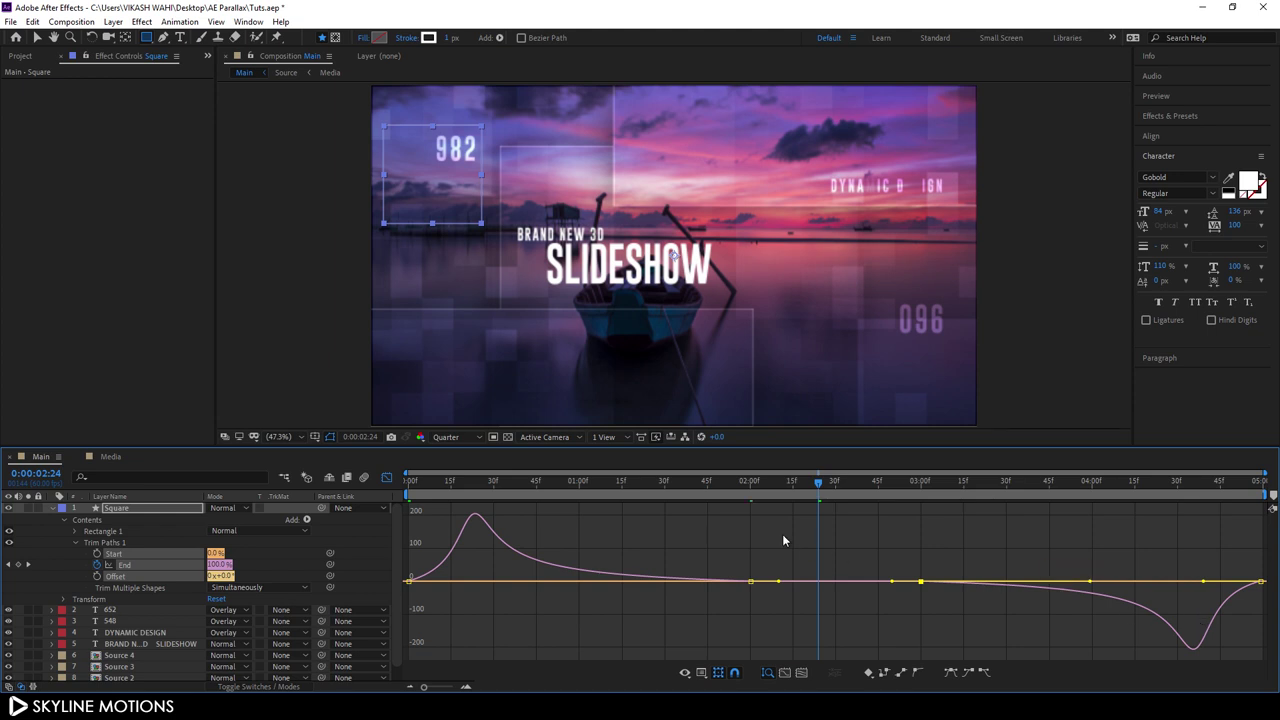
# Step: Leave the Graph Editor, collapse the Square layer and preview the animation from the start
pyautogui.click(388, 479)
pyautogui.click(52, 508)
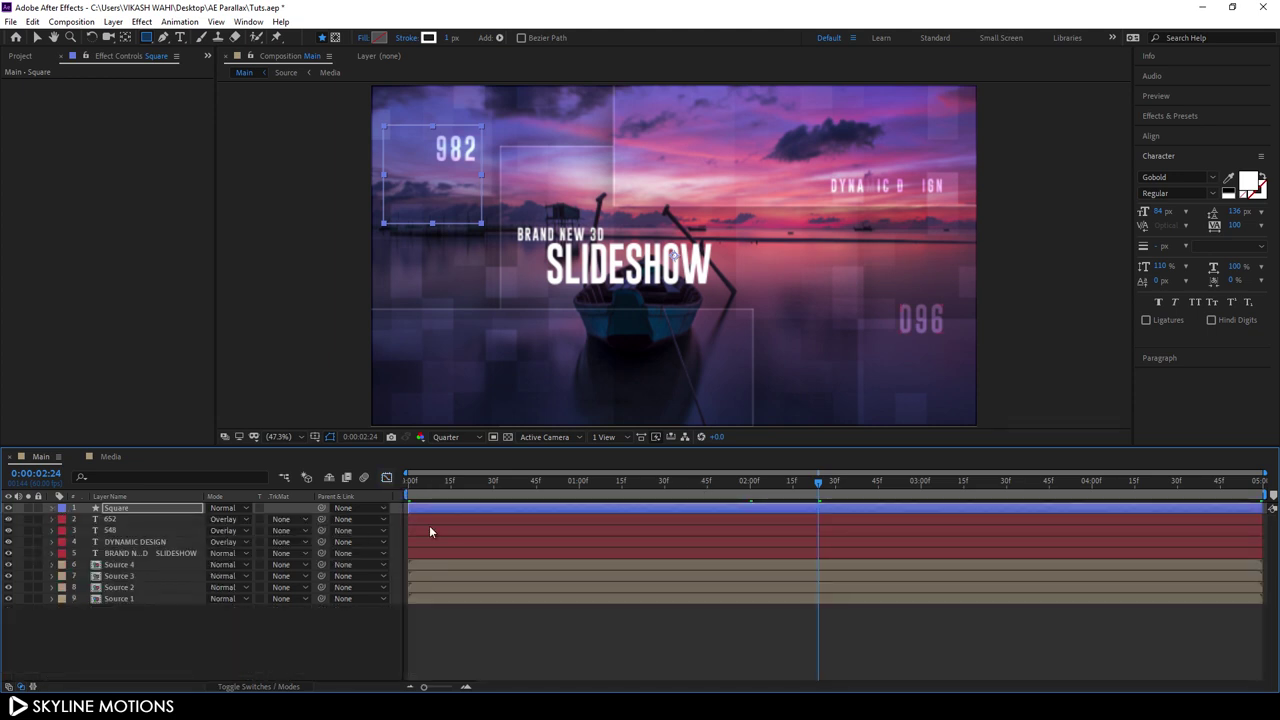
pyautogui.moveTo(593, 485); pyautogui.dragTo(393, 495)
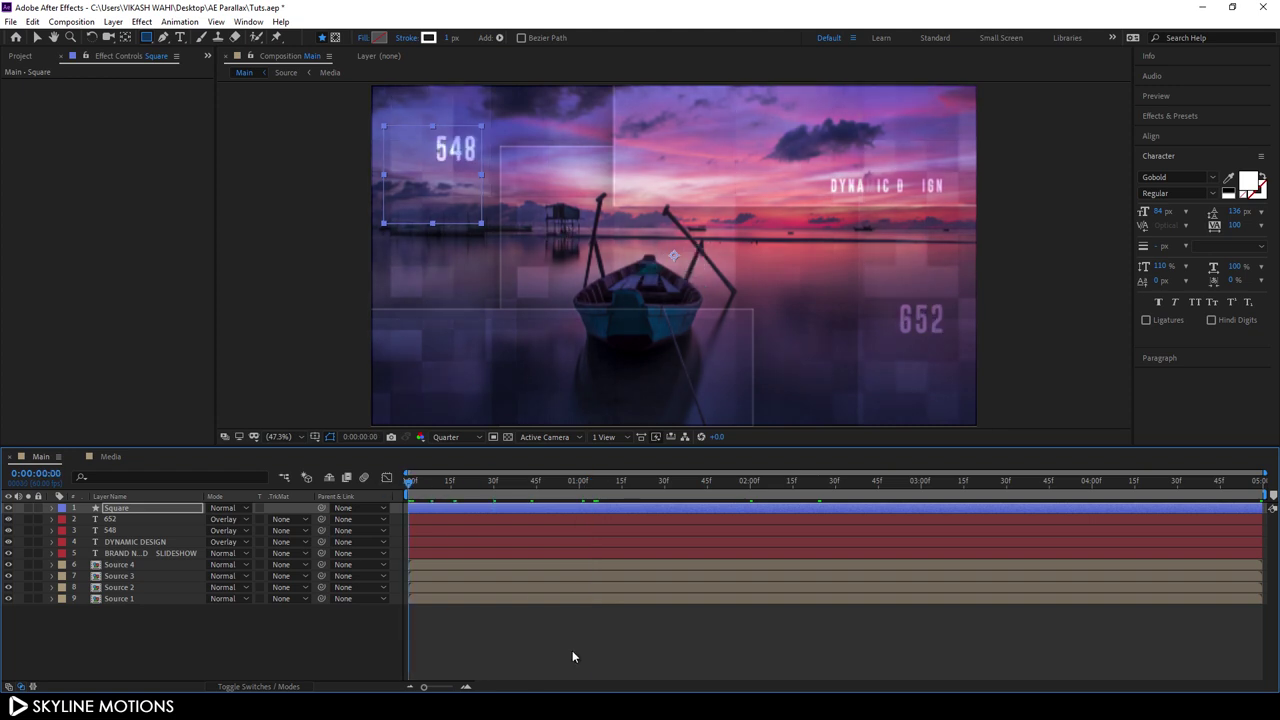
pyautogui.press('space')
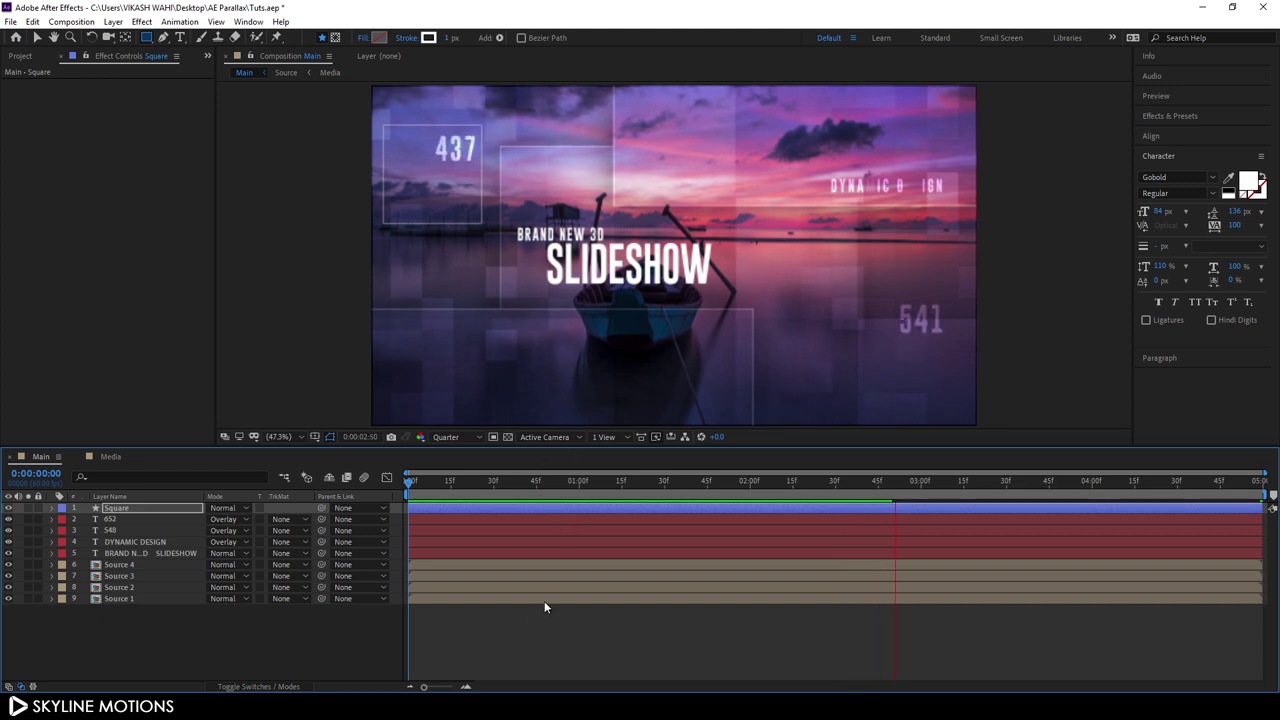
pyautogui.press('space')
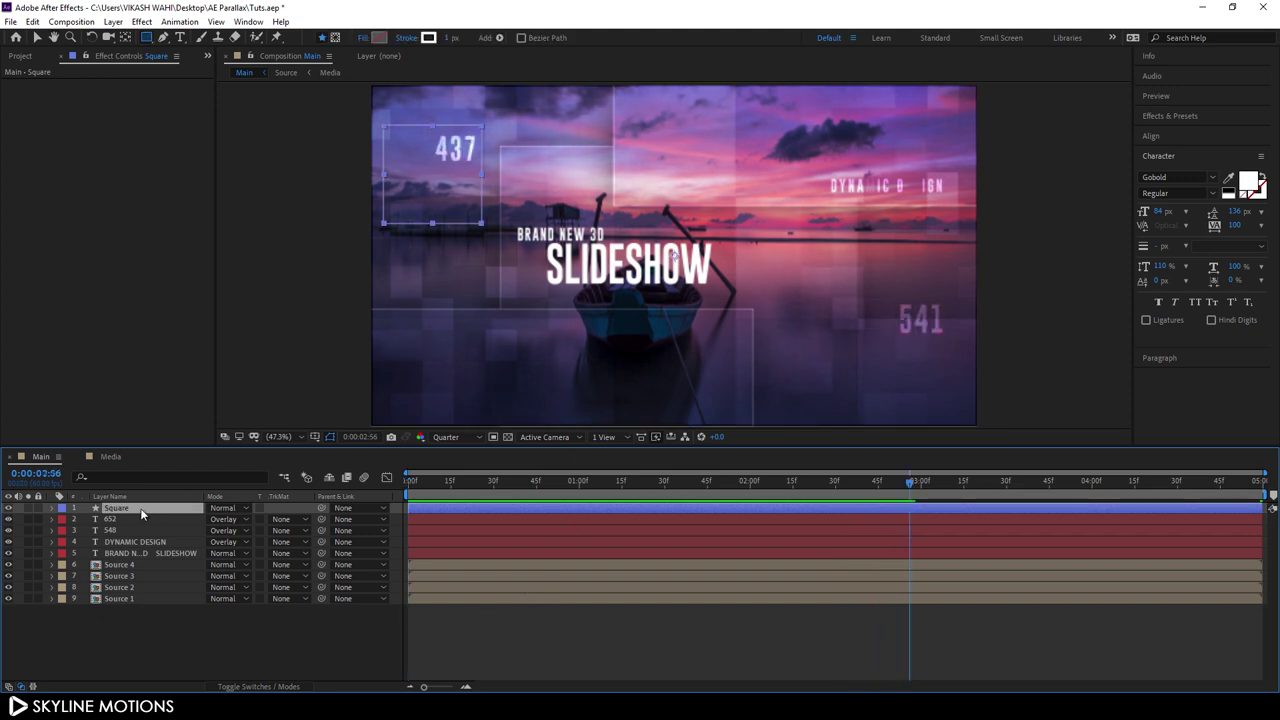
# Step: Duplicate the Square layer and flip the Square 2 copy horizontally
pyautogui.hotkey('ctrl', 'd')
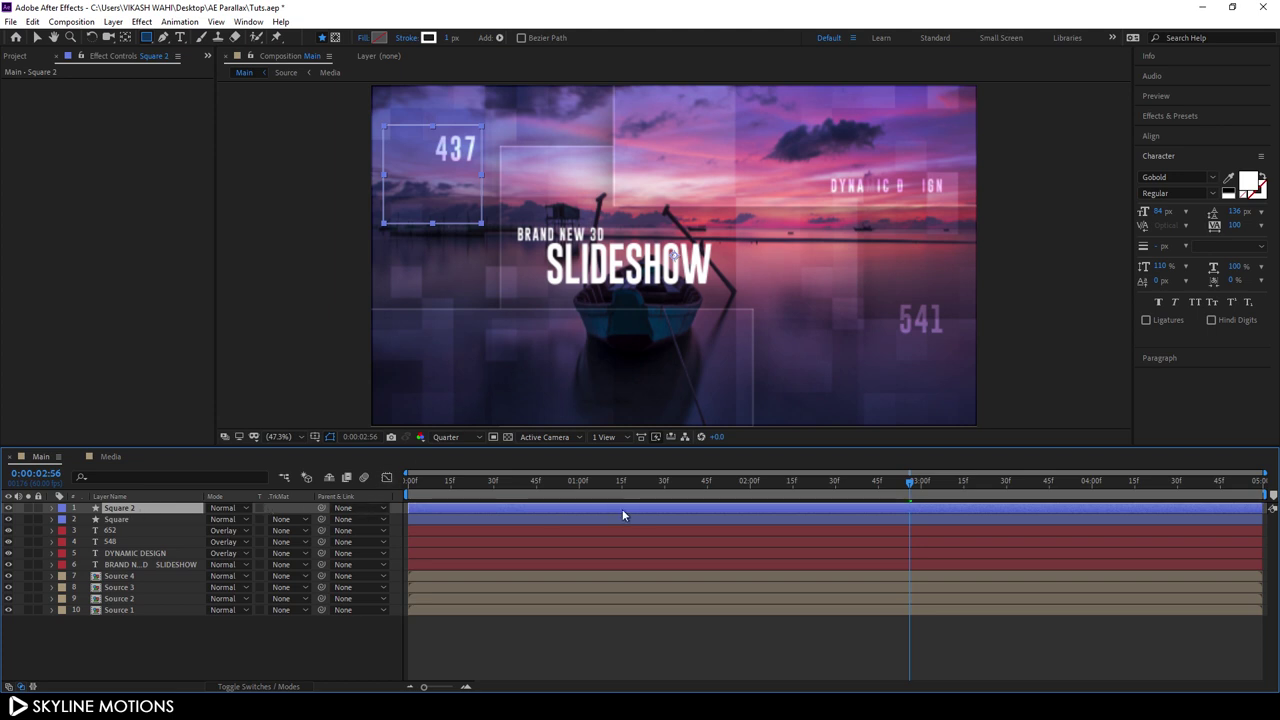
pyautogui.rightClick(677, 508)
pyautogui.moveTo(718, 206)
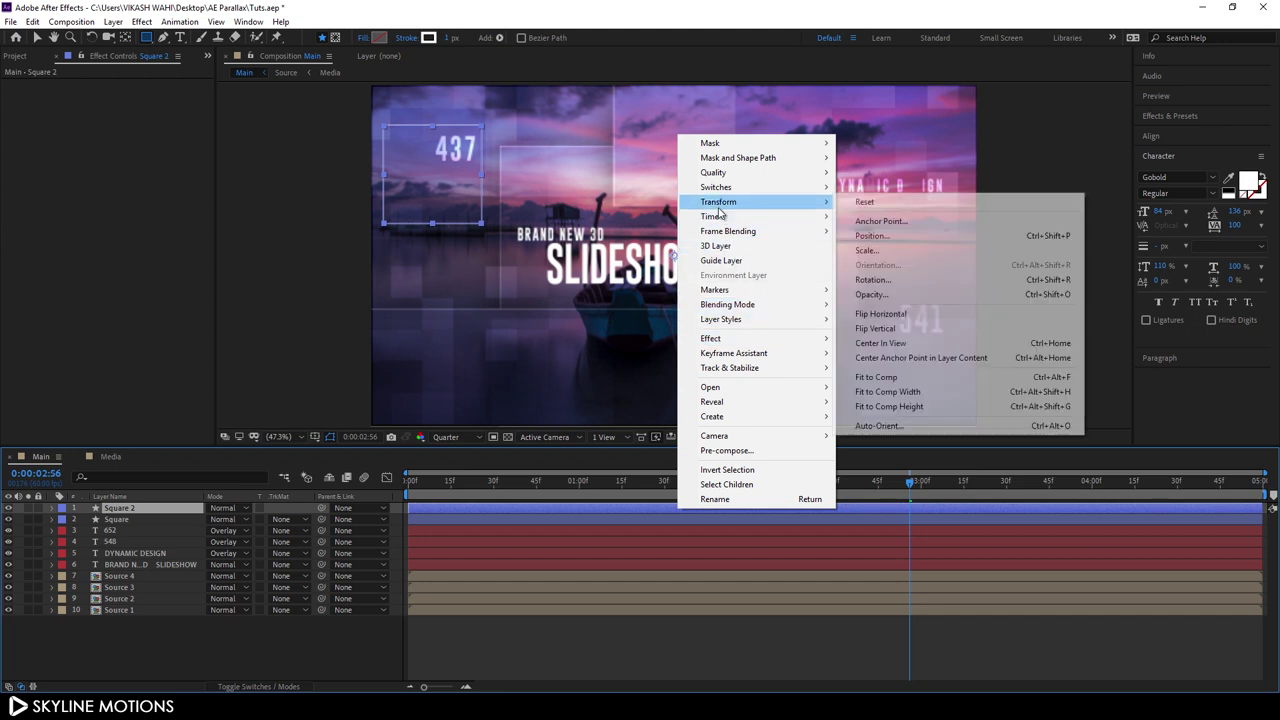
pyautogui.click(880, 314)
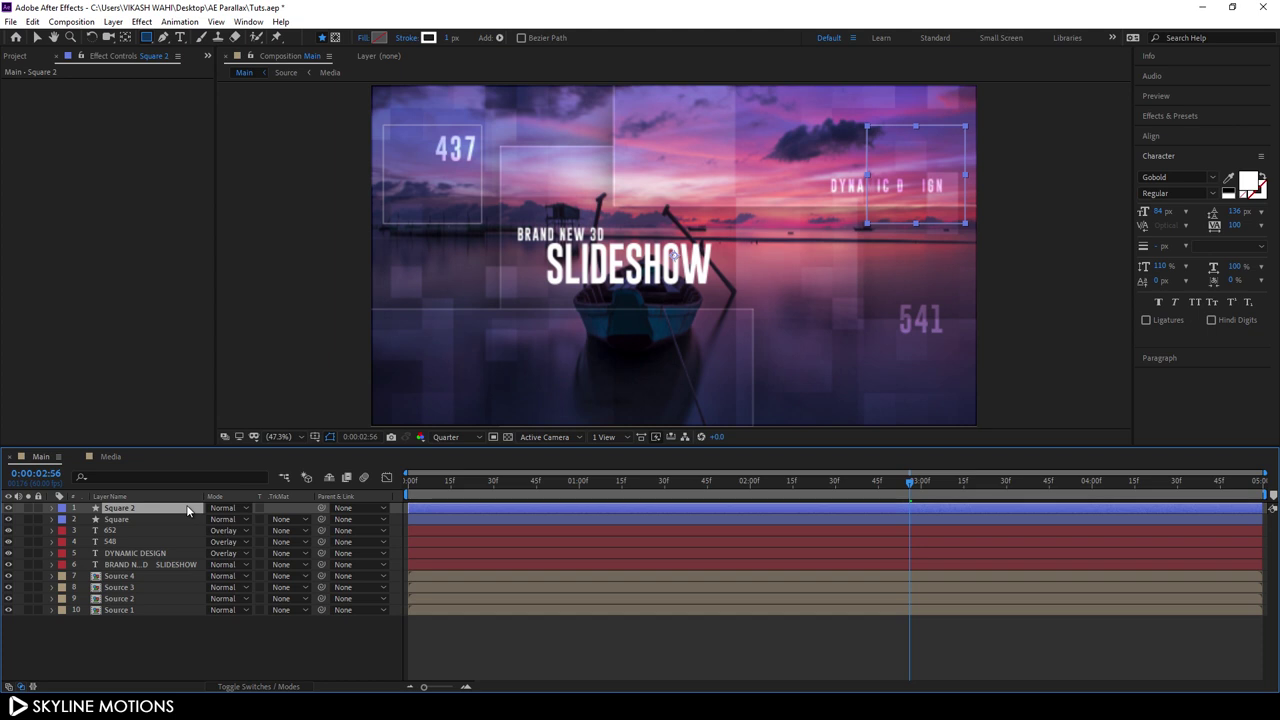
# Step: Nudge the Square 2 box down and left into position
pyautogui.hotkey('shift', 'Down')
pyautogui.hotkey('shift', 'Down')
pyautogui.hotkey('shift', 'Down')
pyautogui.hotkey('shift', 'Down')
pyautogui.hotkey('shift', 'Down')
pyautogui.hotkey('shift', 'Down')
pyautogui.hotkey('shift', 'Down')
pyautogui.hotkey('shift', 'Down')
pyautogui.hotkey('shift', 'Down')
pyautogui.hotkey('shift', 'Down')
pyautogui.hotkey('shift', 'Down')
pyautogui.hotkey('shift', 'Down')
pyautogui.hotkey('shift', 'Down')
pyautogui.hotkey('shift', 'Down')
pyautogui.hotkey('shift', 'Down')
pyautogui.hotkey('shift', 'Down')
pyautogui.hotkey('shift', 'Down')
pyautogui.hotkey('shift', 'Down')
pyautogui.hotkey('shift', 'Down')
pyautogui.hotkey('shift', 'Down')
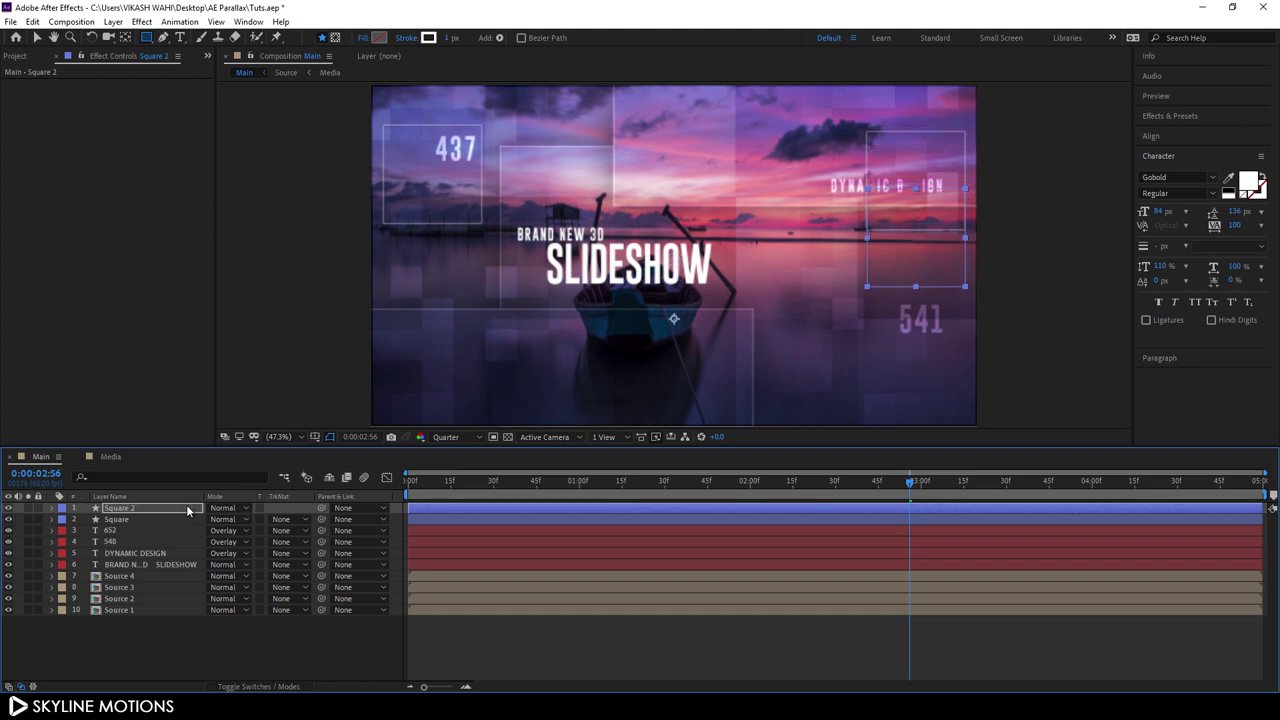
pyautogui.hotkey('shift', 'Down')
pyautogui.hotkey('shift', 'Down')
pyautogui.hotkey('shift', 'Down')
pyautogui.hotkey('shift', 'Down')
pyautogui.hotkey('shift', 'Down')
pyautogui.hotkey('shift', 'Down')
pyautogui.hotkey('shift', 'Down')
pyautogui.hotkey('shift', 'Down')
pyautogui.hotkey('shift', 'Down')
pyautogui.hotkey('shift', 'Down')
pyautogui.hotkey('shift', 'Down')
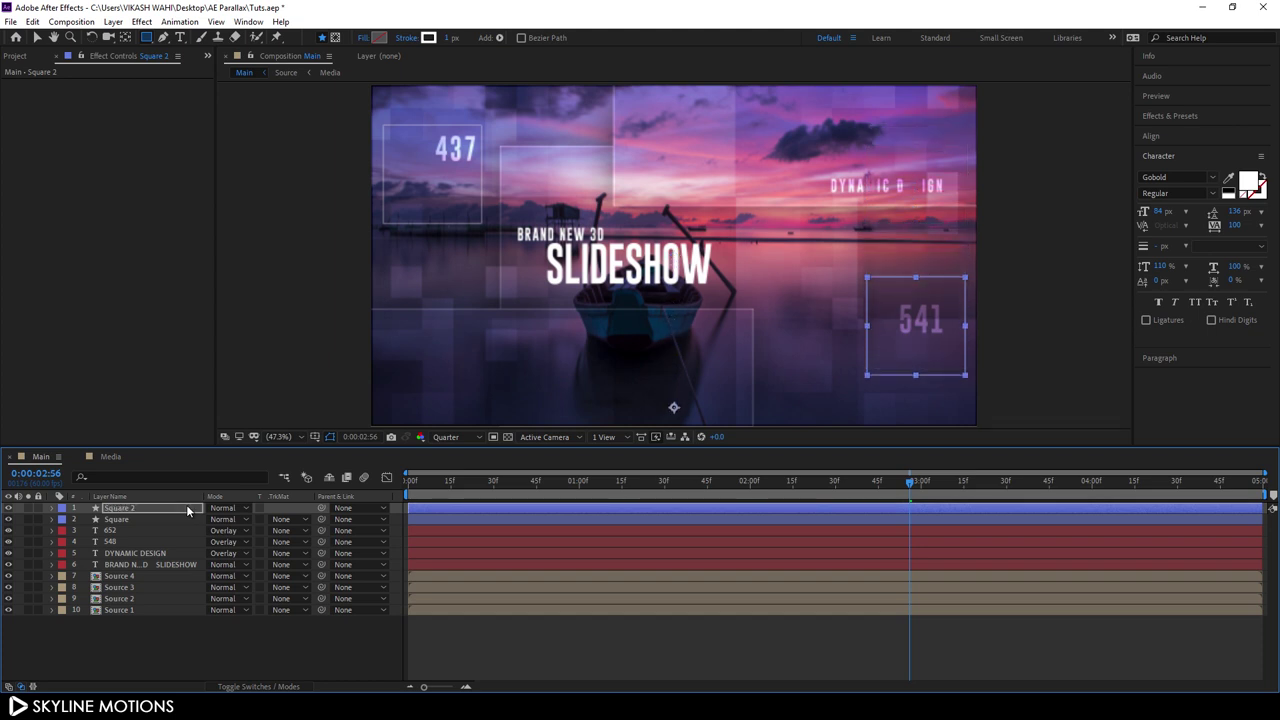
pyautogui.hotkey('shift', 'Left')
pyautogui.hotkey('shift', 'Left')
pyautogui.hotkey('shift', 'Left')
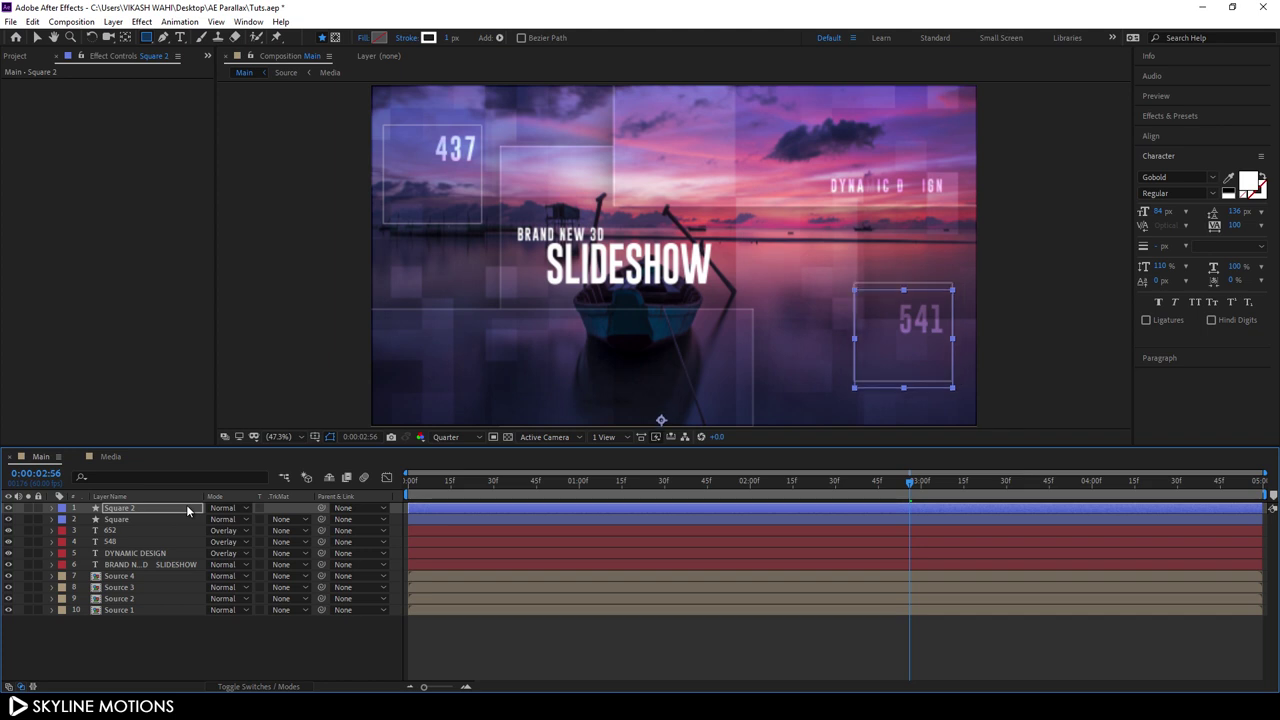
pyautogui.hotkey('shift', 'Down')
pyautogui.hotkey('shift', 'Down')
pyautogui.press('Return')
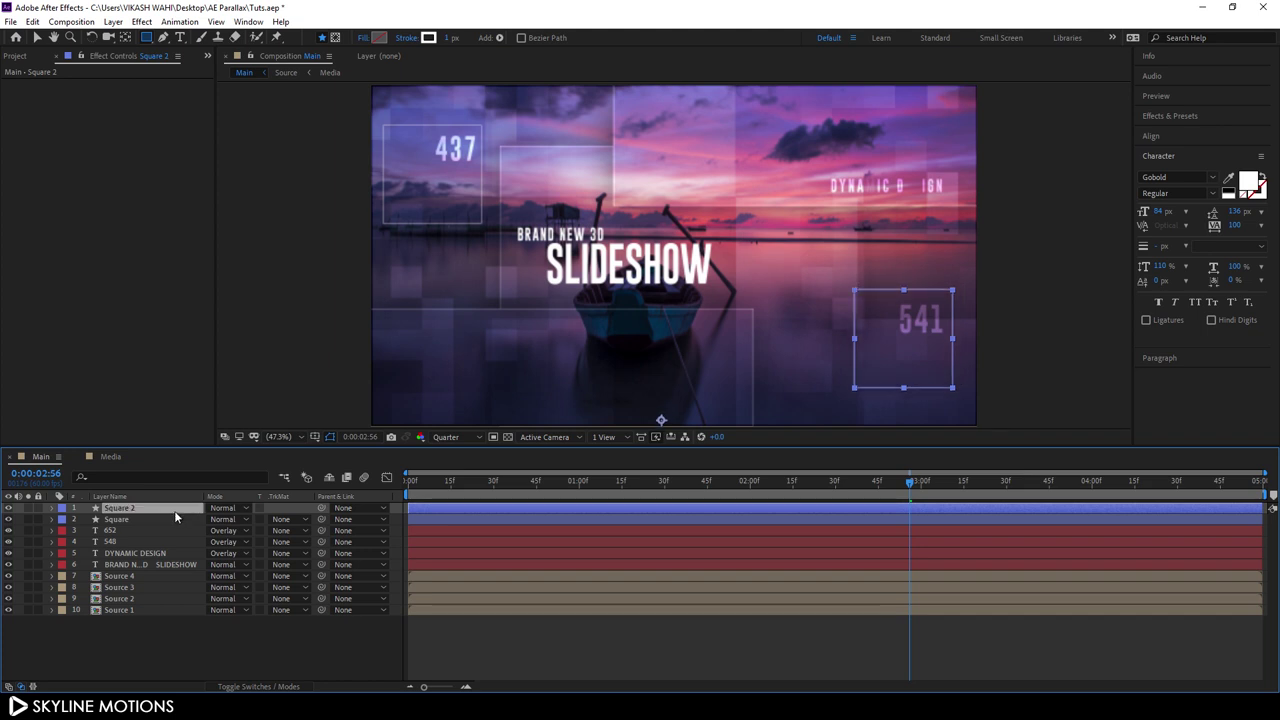
# Step: Scale Square 2 to 120% and nudge it further left and down
pyautogui.press('s')
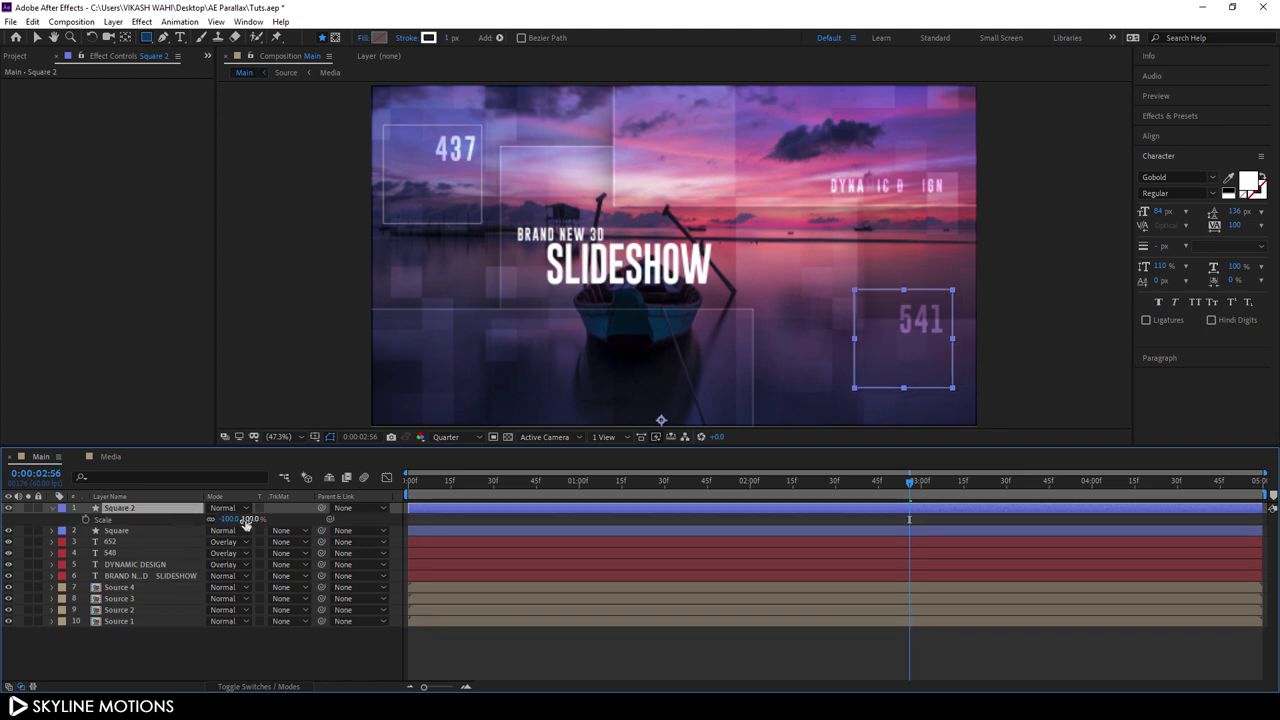
pyautogui.moveTo(243, 520); pyautogui.dragTo(260, 522)
pyautogui.hotkey('shift', 'Left')
pyautogui.hotkey('shift', 'Left')
pyautogui.hotkey('shift', 'Left')
pyautogui.hotkey('shift', 'Left')
pyautogui.hotkey('shift', 'Left')
pyautogui.hotkey('shift', 'Left')
pyautogui.hotkey('shift', 'Left')
pyautogui.hotkey('shift', 'Left')
pyautogui.hotkey('shift', 'Left')
pyautogui.hotkey('shift', 'Left')
pyautogui.hotkey('shift', 'Left')
pyautogui.hotkey('shift', 'Left')
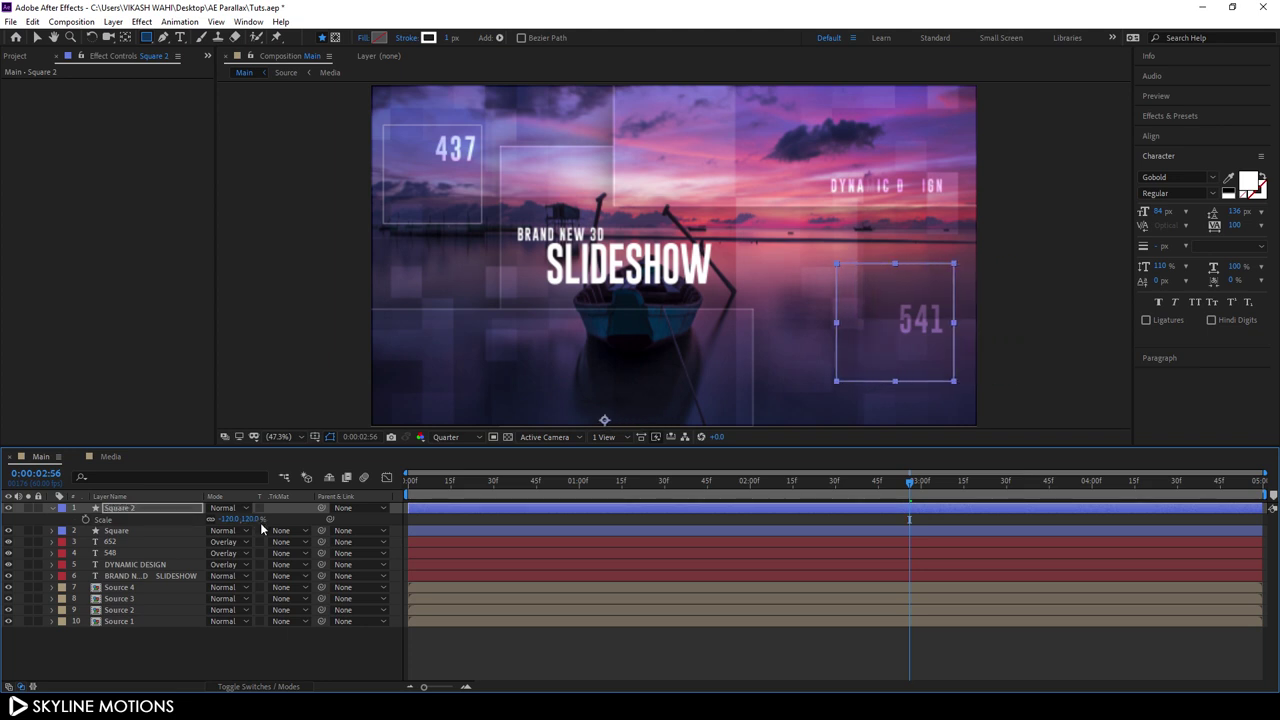
pyautogui.hotkey('shift', 'Down')
pyautogui.hotkey('shift', 'Down')
pyautogui.hotkey('shift', 'Down')
pyautogui.hotkey('shift', 'Down')
pyautogui.hotkey('shift', 'Down')
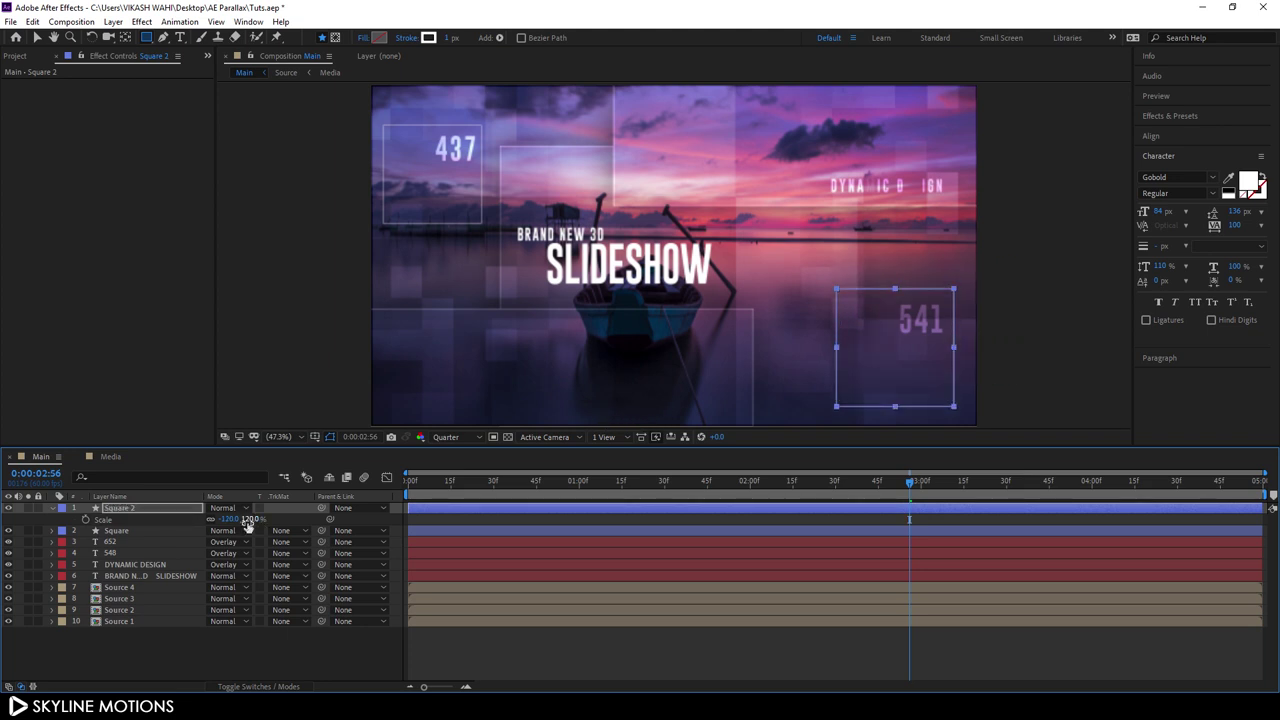
pyautogui.click(52, 508)
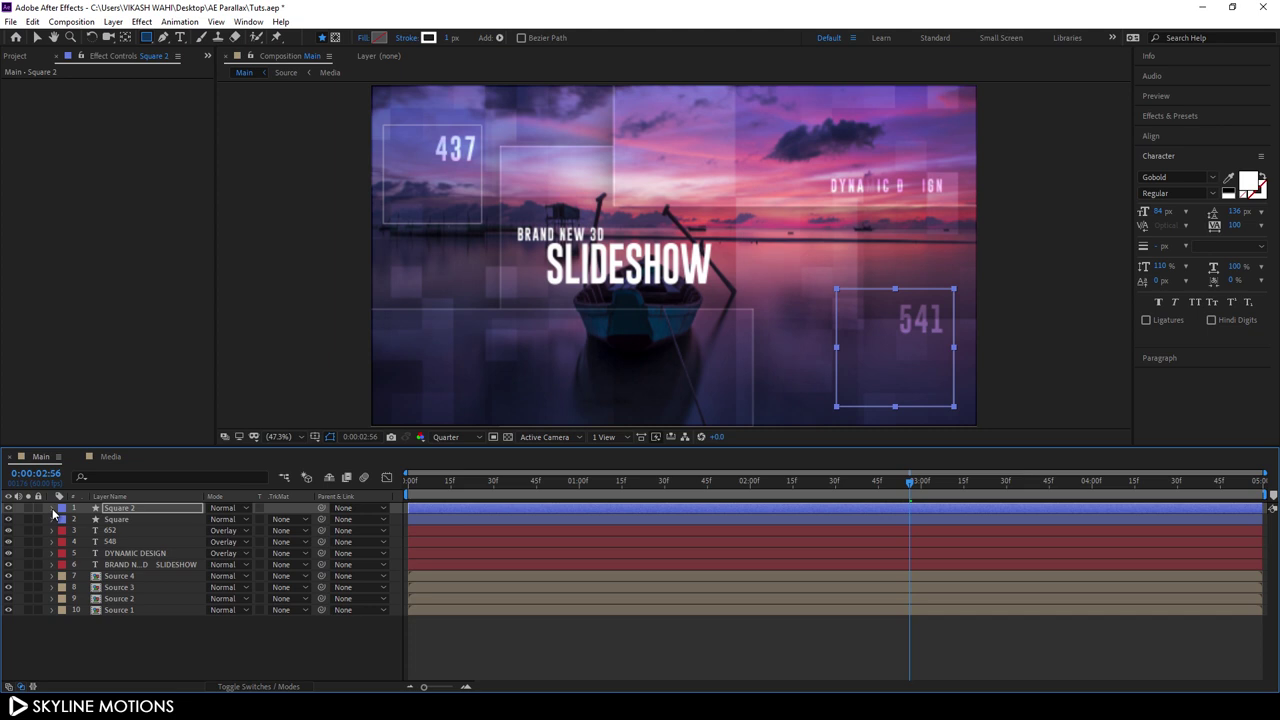
# Step: Set both Square and Square 2 layers to Overlay blend mode
pyautogui.click(209, 628)
pyautogui.click(135, 507)
pyautogui.keyDown('shift'); pyautogui.click(130, 519); pyautogui.keyUp('shift')
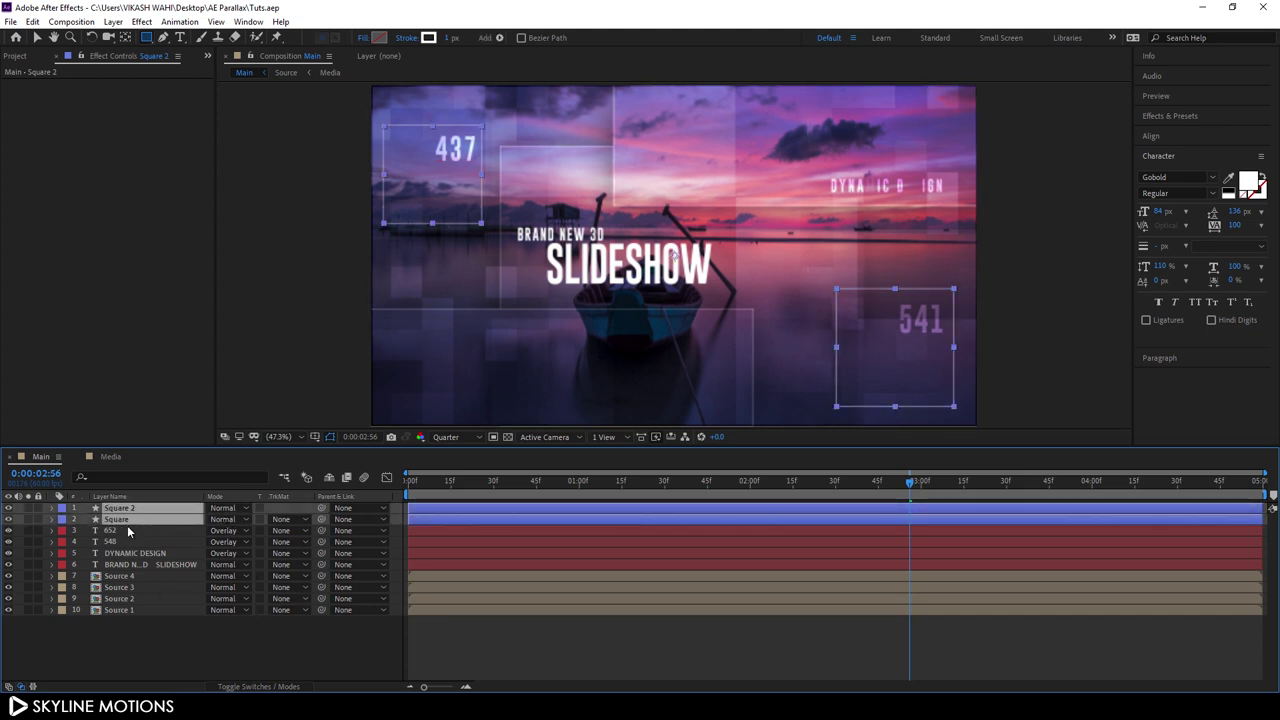
pyautogui.click(225, 508)
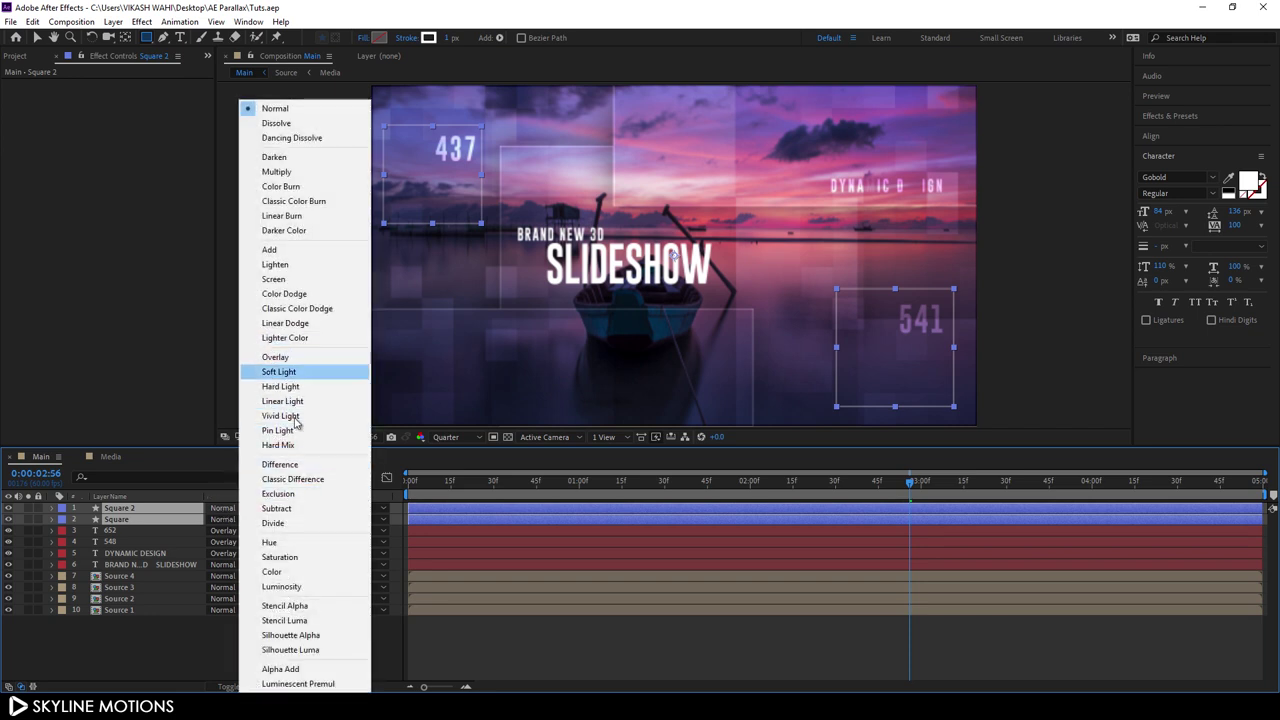
pyautogui.click(284, 357)
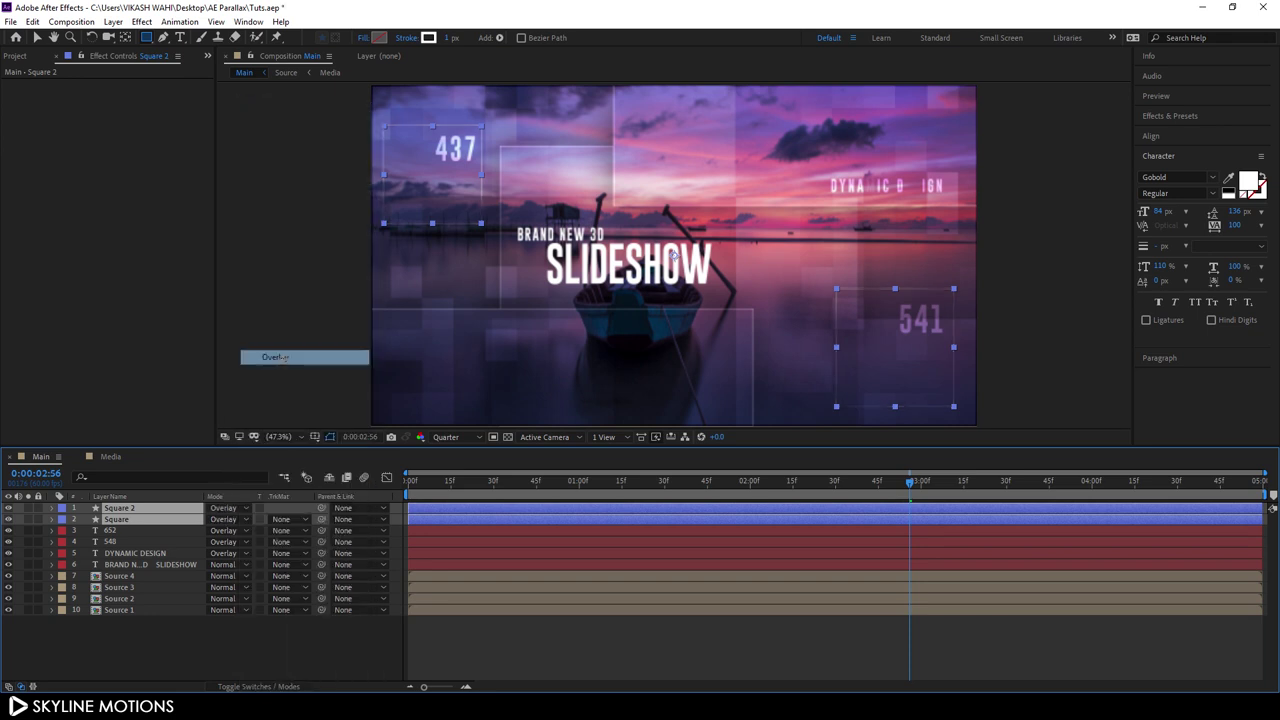
pyautogui.click(253, 634)
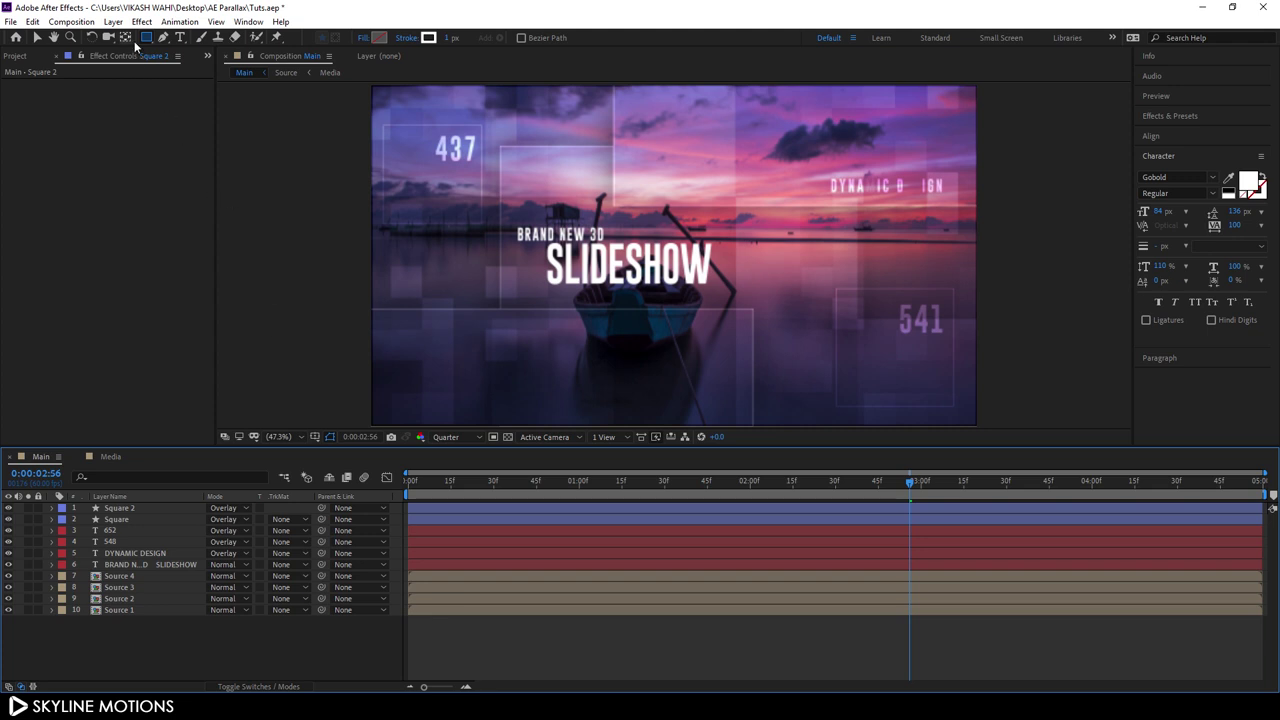
# Step: Add a new two-node camera named Camera to the Main comp
pyautogui.click(112, 22)
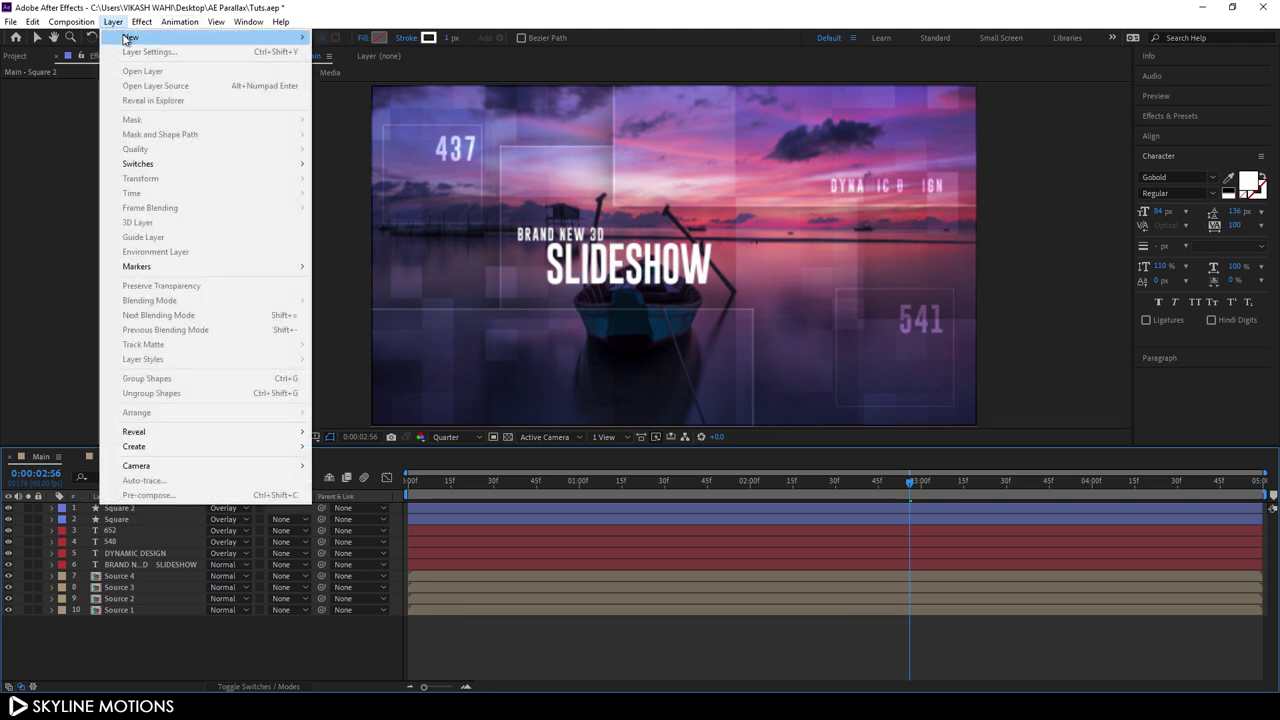
pyautogui.moveTo(127, 38)
pyautogui.click(350, 80)
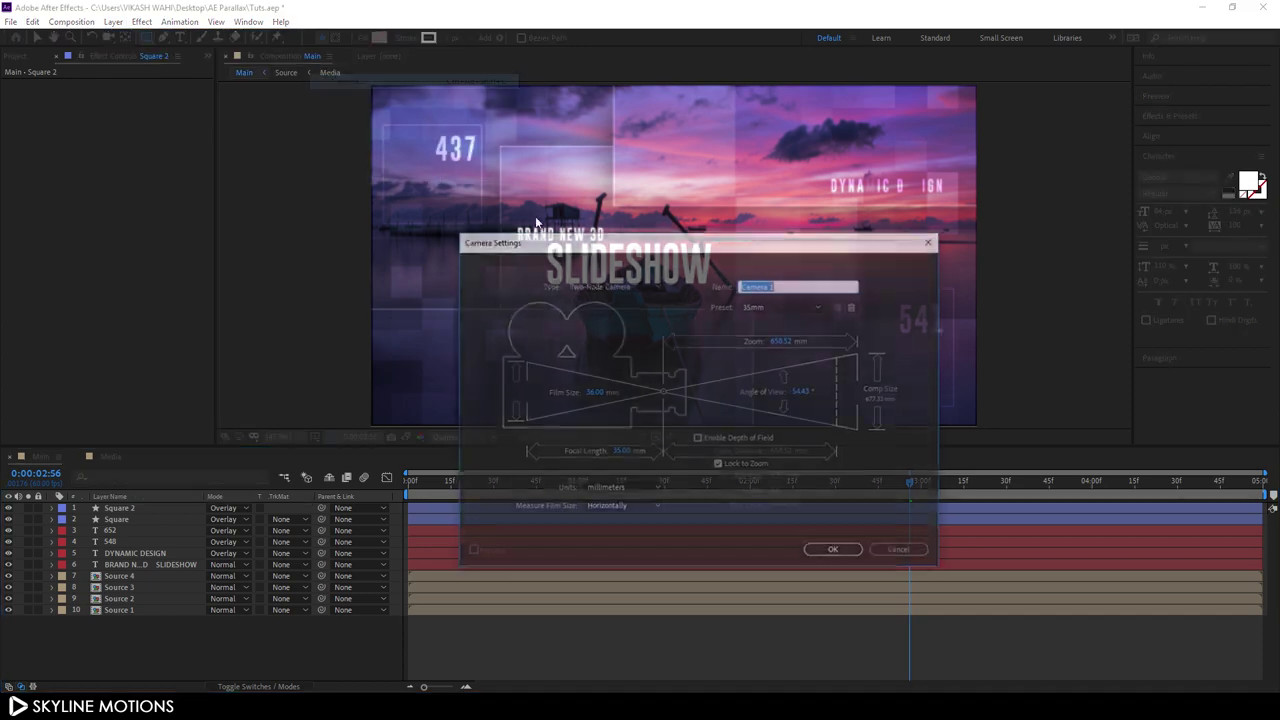
pyautogui.click(796, 285)
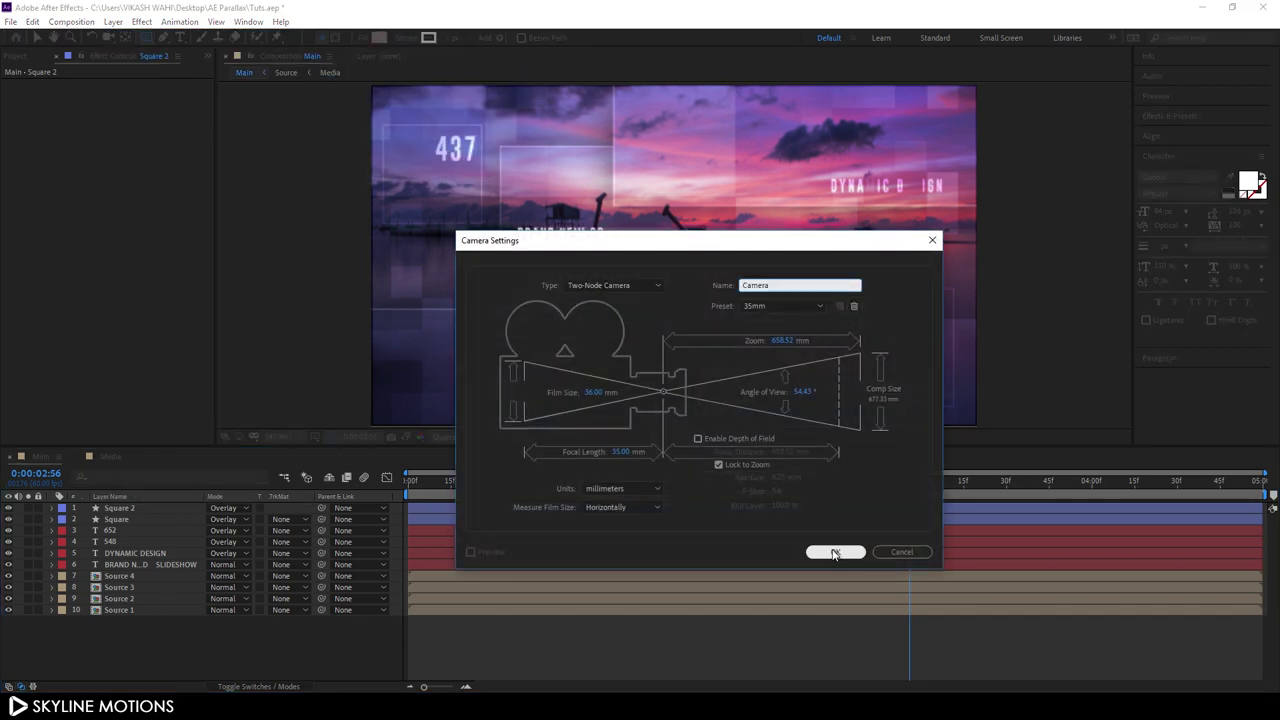
pyautogui.click(835, 552)
pyautogui.click(304, 656)
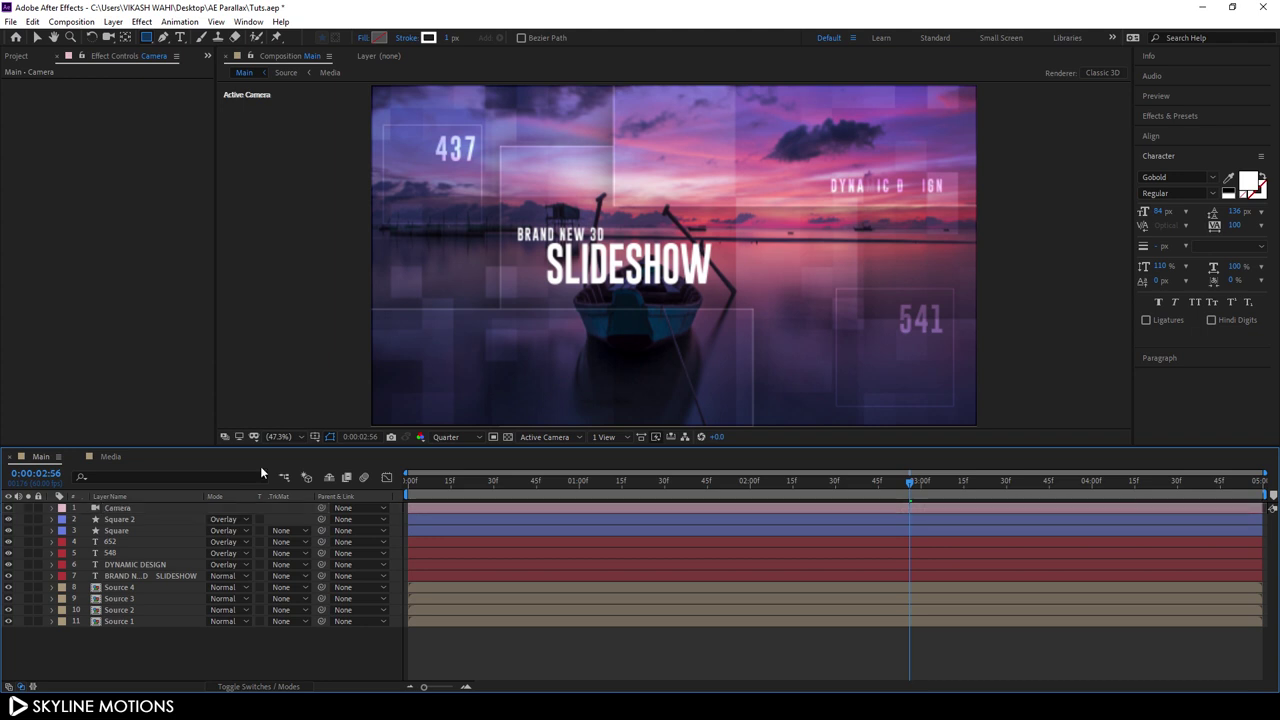
# Step: Add a Null Object layer and rename it Cam Control
pyautogui.click(113, 22)
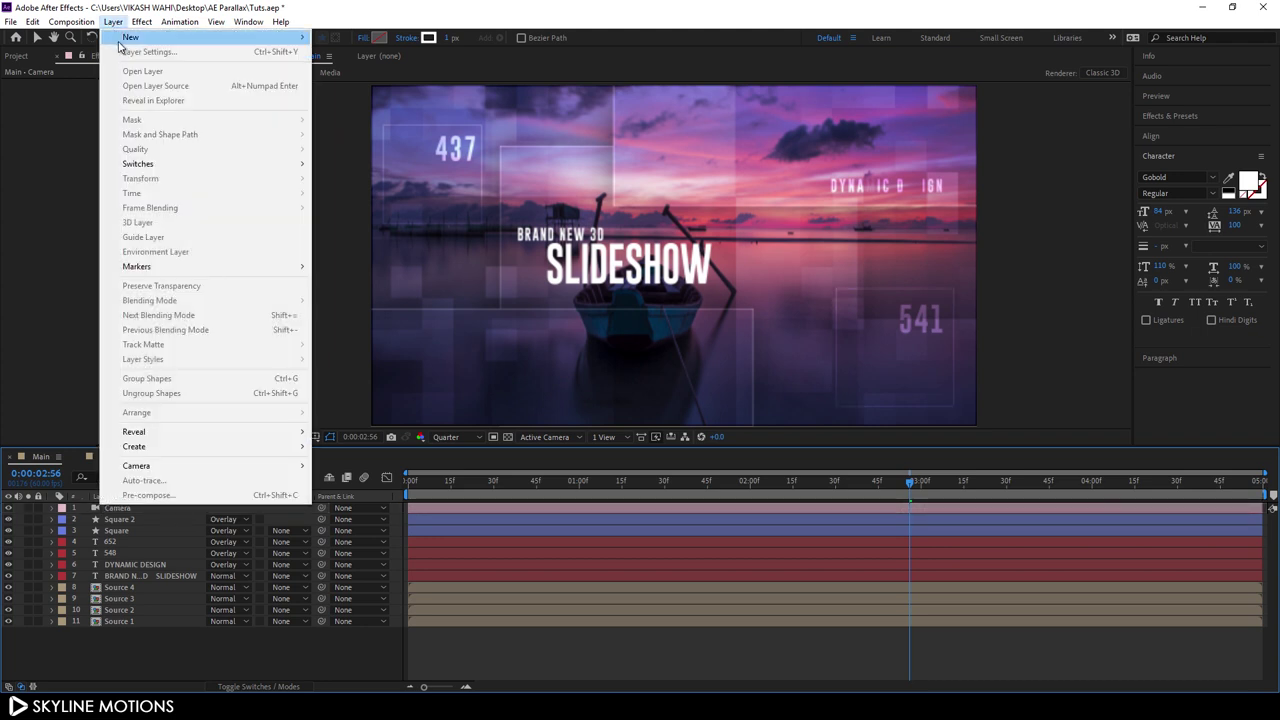
pyautogui.moveTo(119, 40)
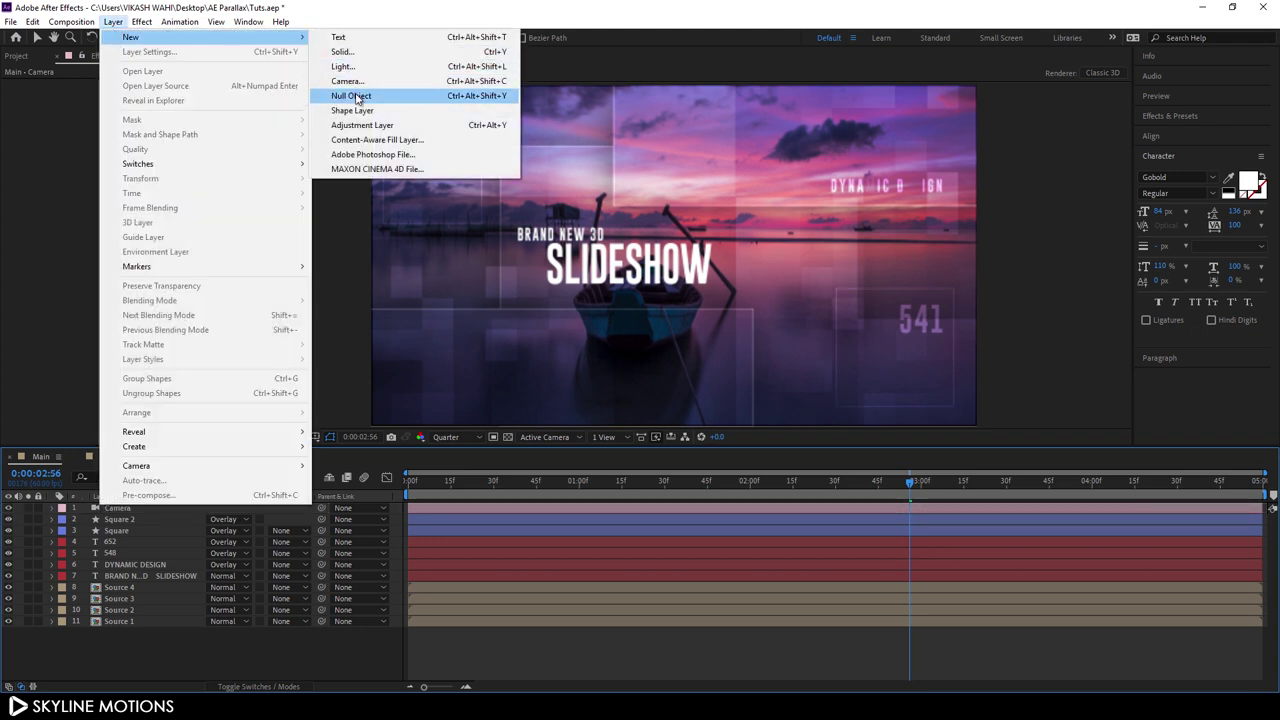
pyautogui.click(351, 96)
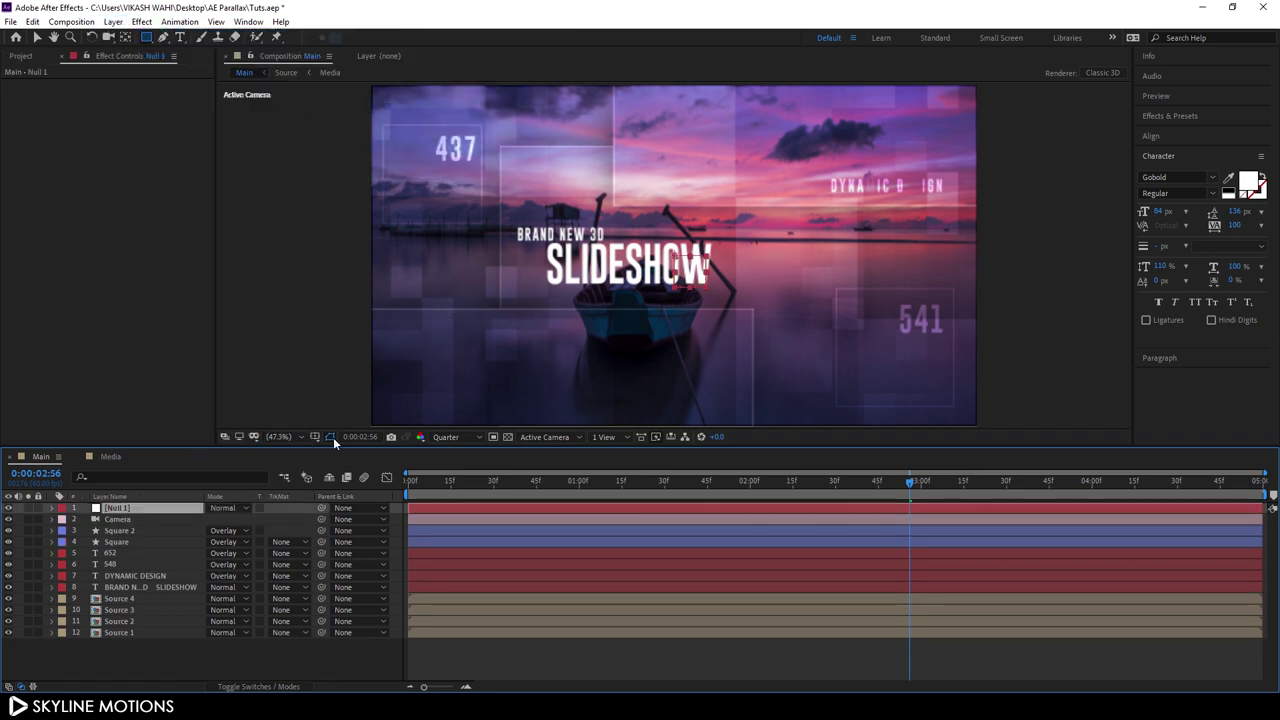
pyautogui.rightClick(173, 506)
pyautogui.click(220, 497)
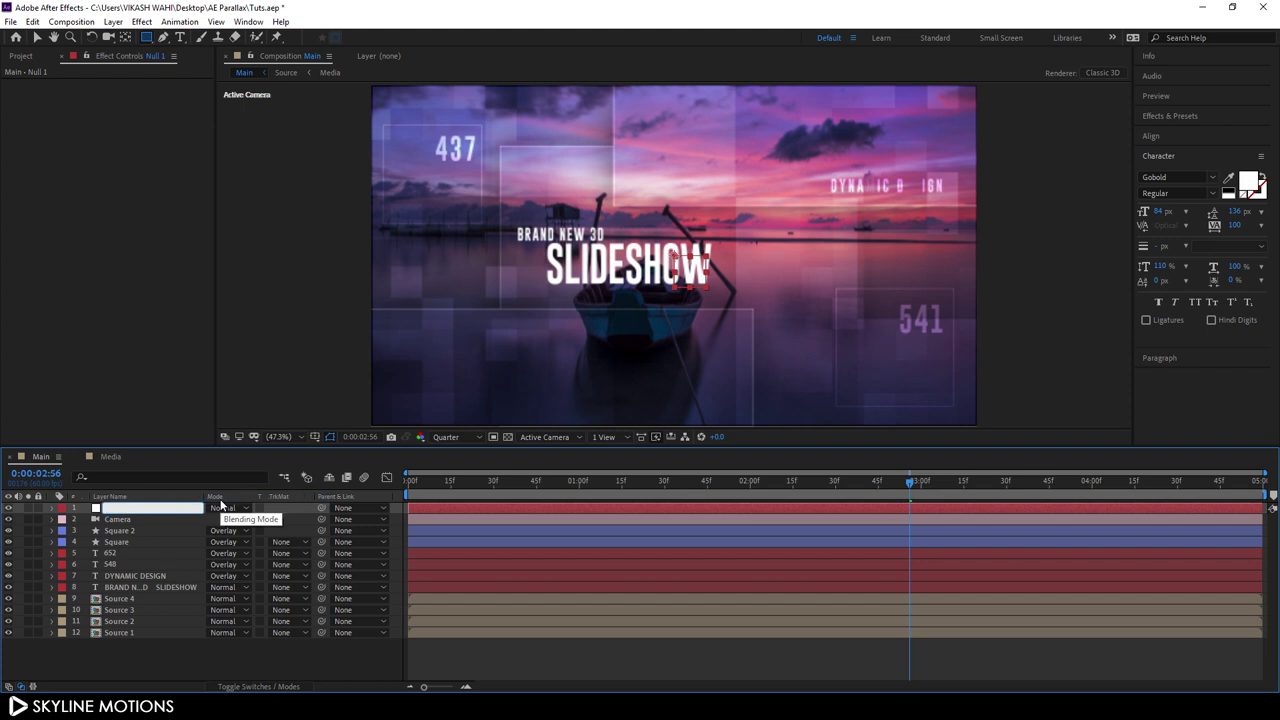
pyautogui.write('Cam Control')
pyautogui.press('Return')
pyautogui.click(144, 523)
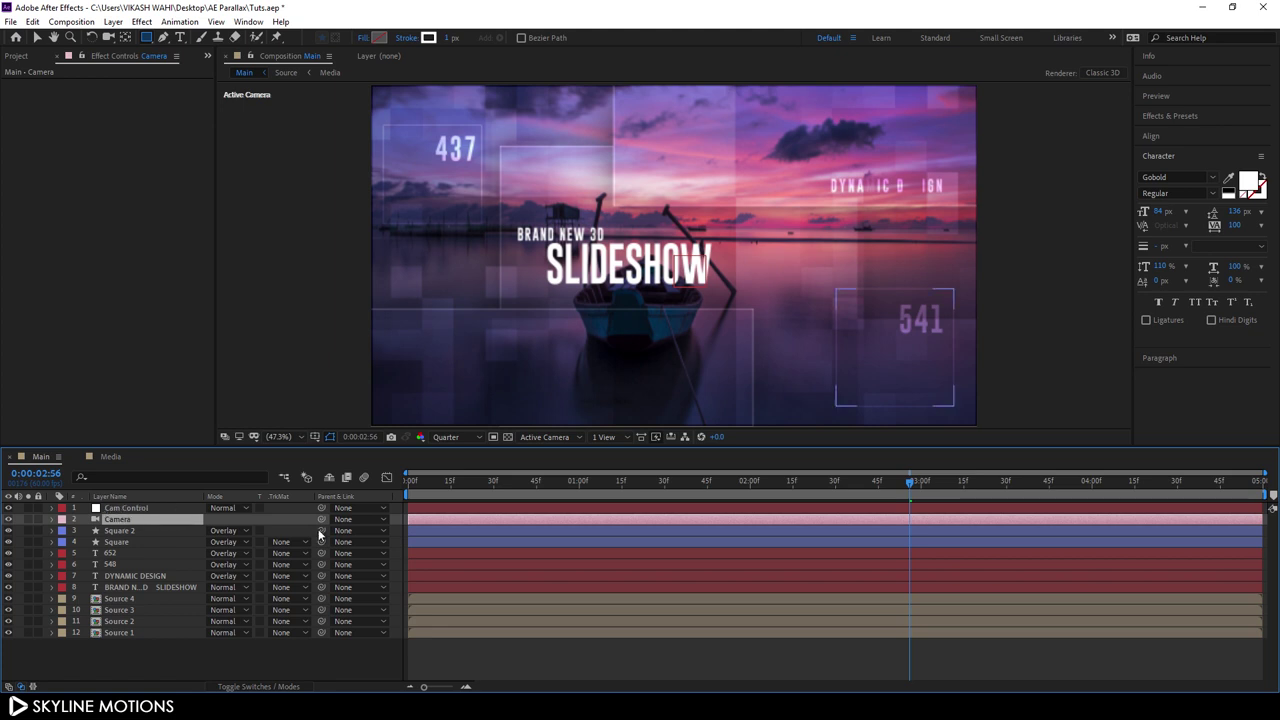
# Step: Pick-whip the Camera layer to Cam Control and switch the timeline to layer switches
pyautogui.moveTo(321, 519); pyautogui.dragTo(131, 513)
pyautogui.click(131, 511)
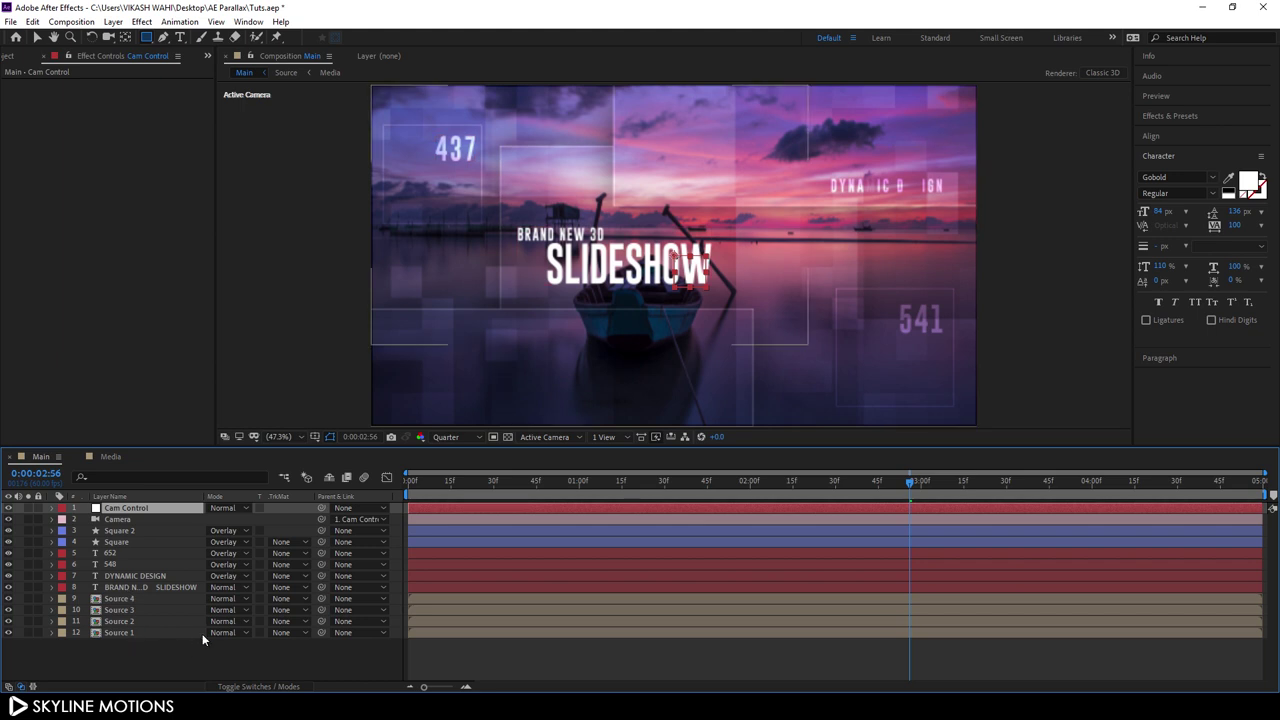
pyautogui.click(270, 686)
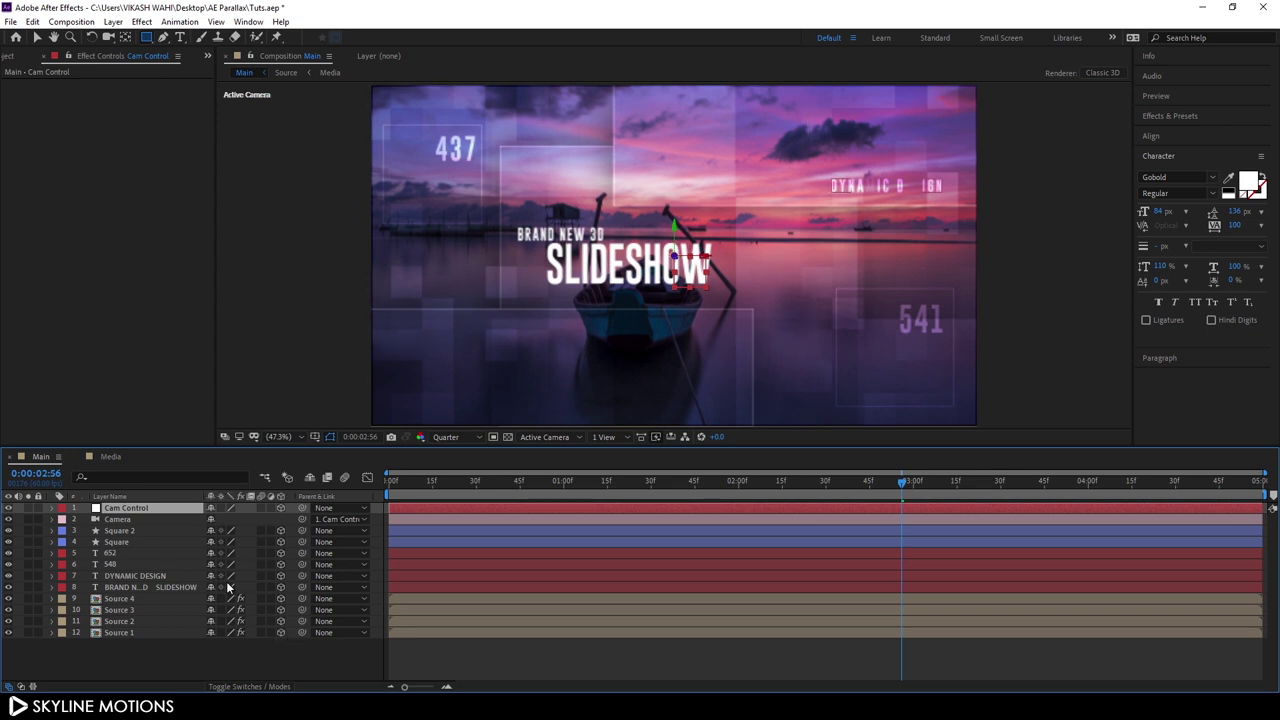
pyautogui.click(280, 657)
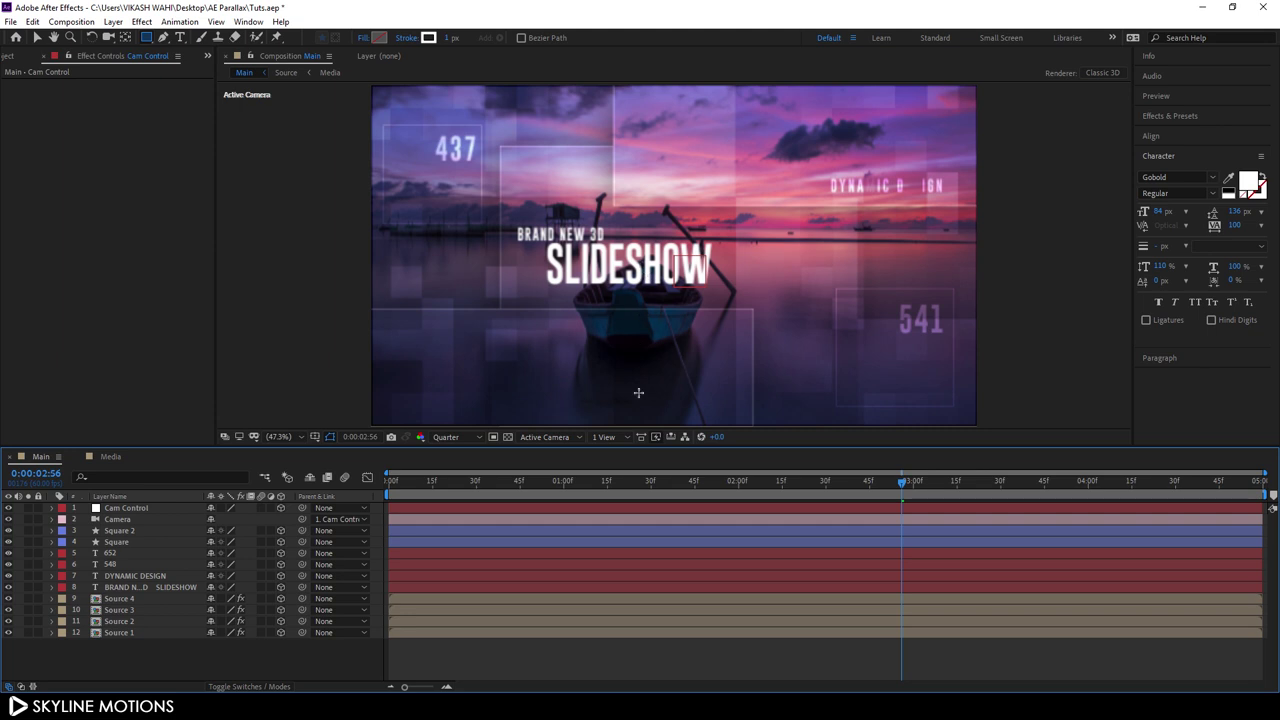
# Step: Reveal Position for layers Square 2 through Source 1 and enlarge the timeline panel
pyautogui.moveTo(135, 646); pyautogui.dragTo(144, 542)
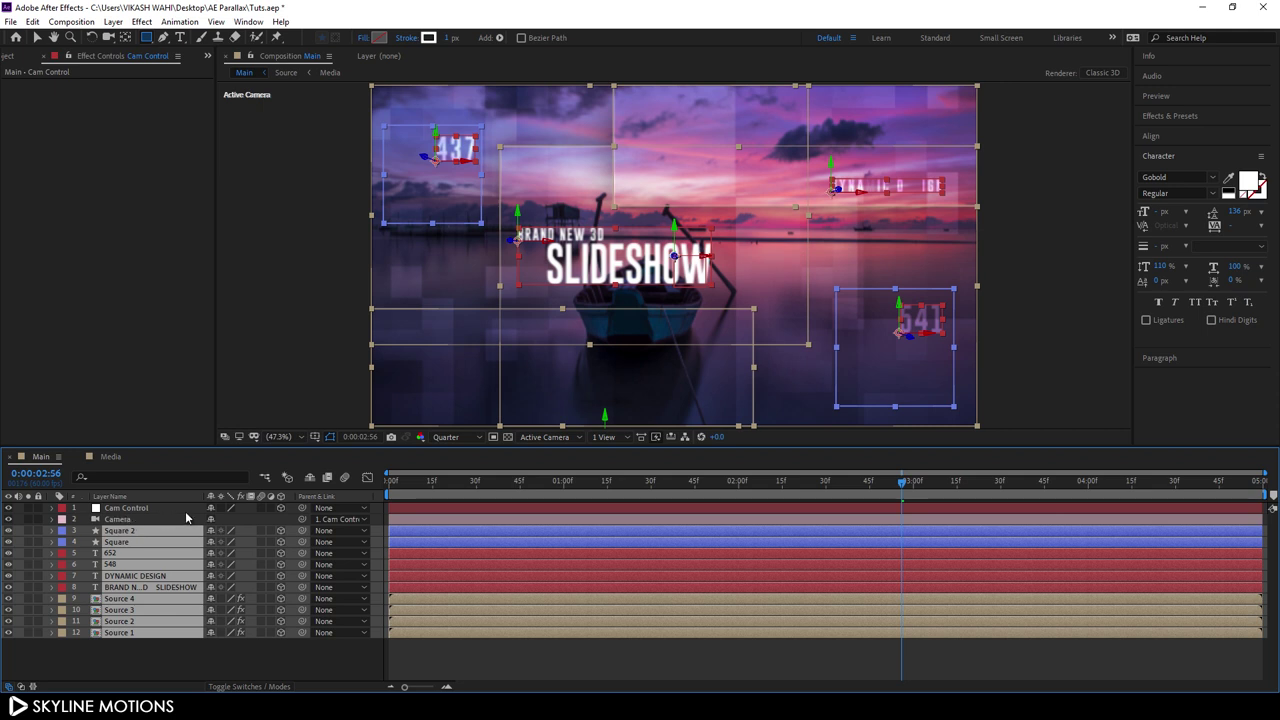
pyautogui.press('p')
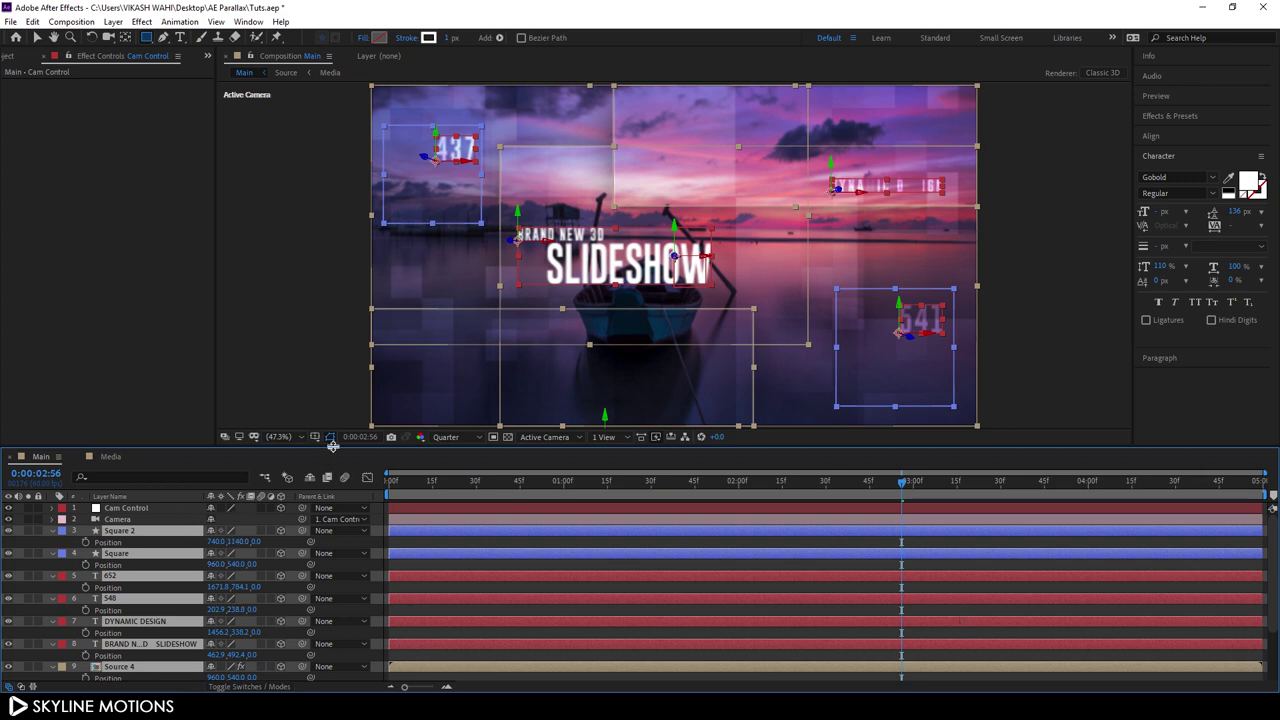
pyautogui.moveTo(331, 447); pyautogui.dragTo(342, 368)
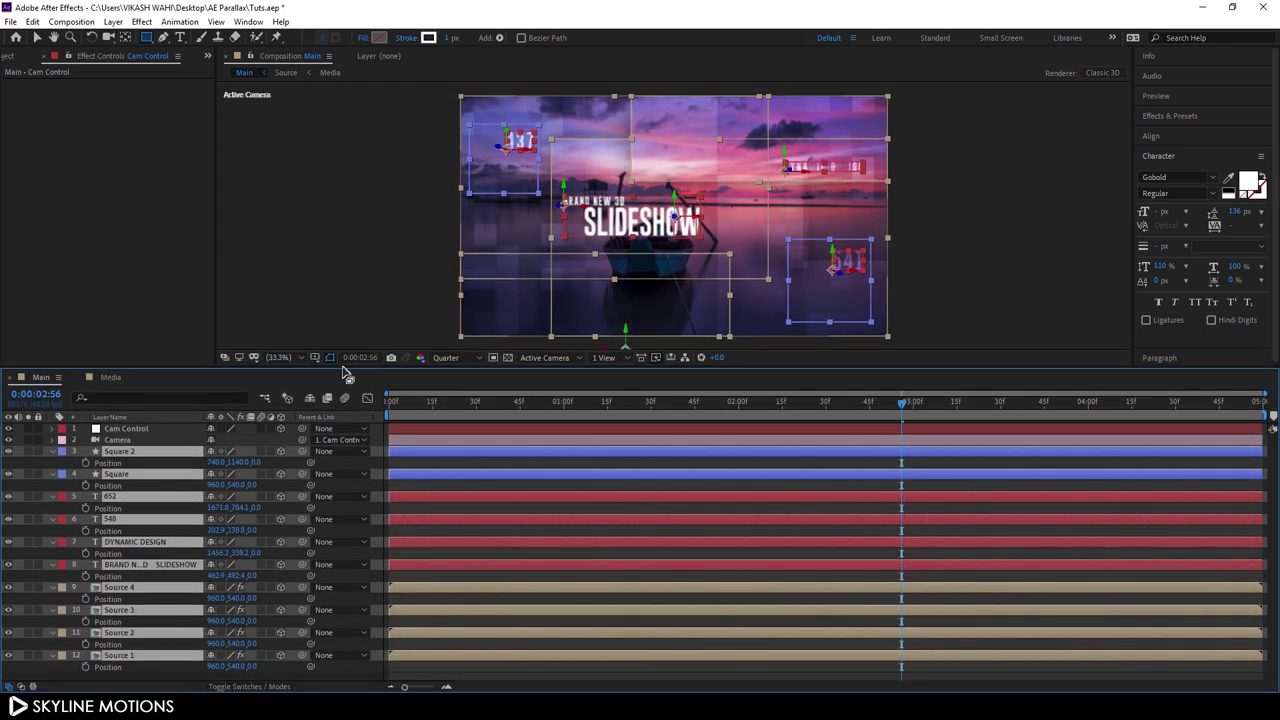
pyautogui.click(290, 679)
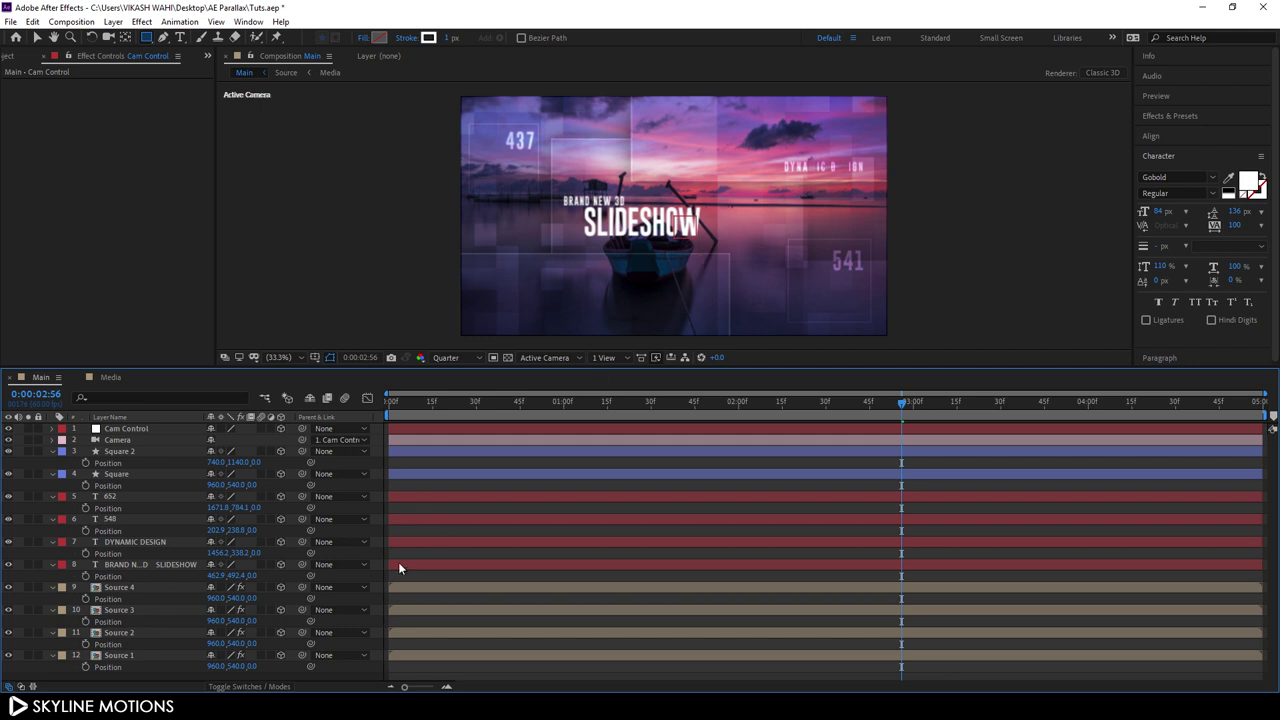
# Step: Set Source 1's Position Z to 20000 and Source 2's to 15000
pyautogui.click(151, 655)
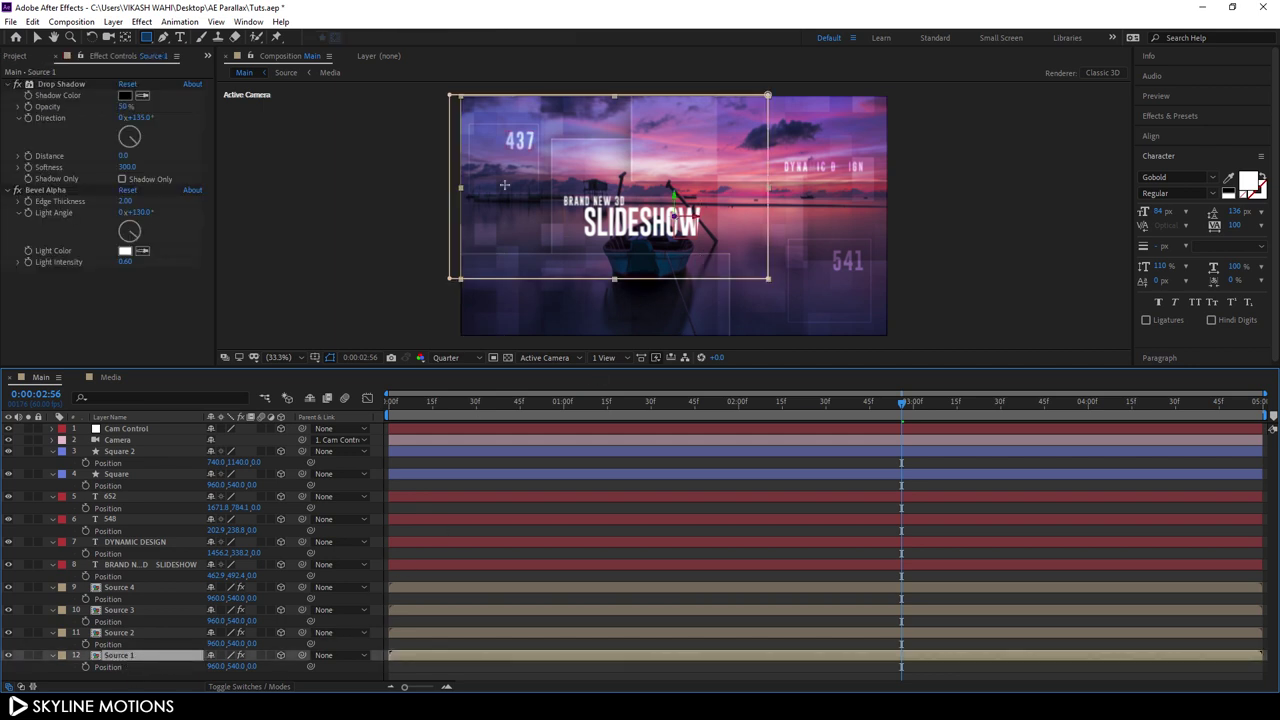
pyautogui.moveTo(254, 666); pyautogui.dragTo(335, 683)
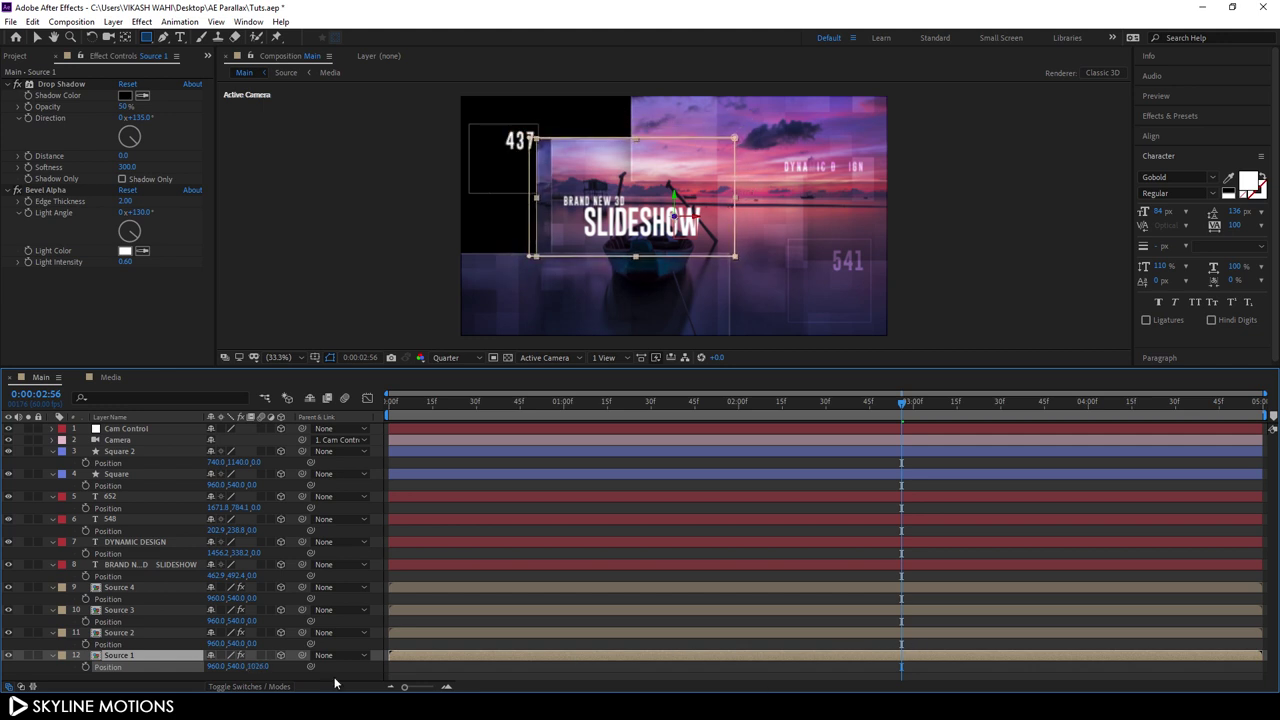
pyautogui.hotkey('ctrl', 'a')
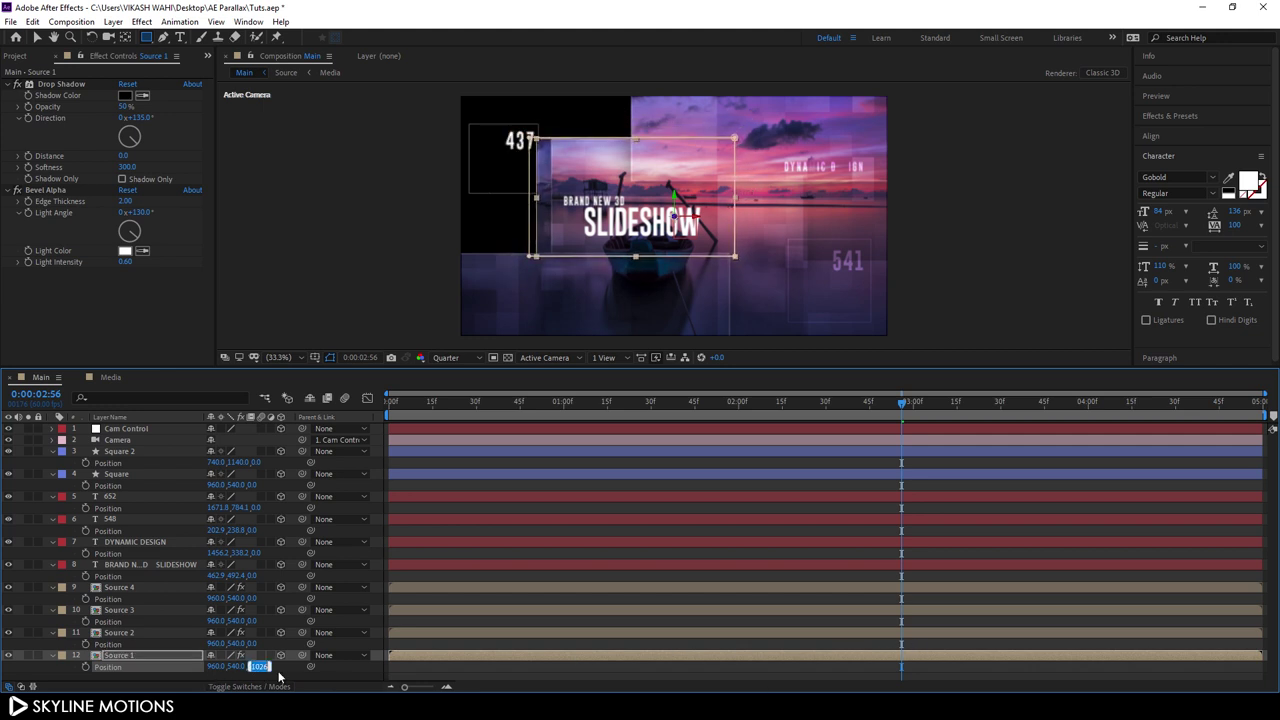
pyautogui.write('2000')
pyautogui.press('Return')
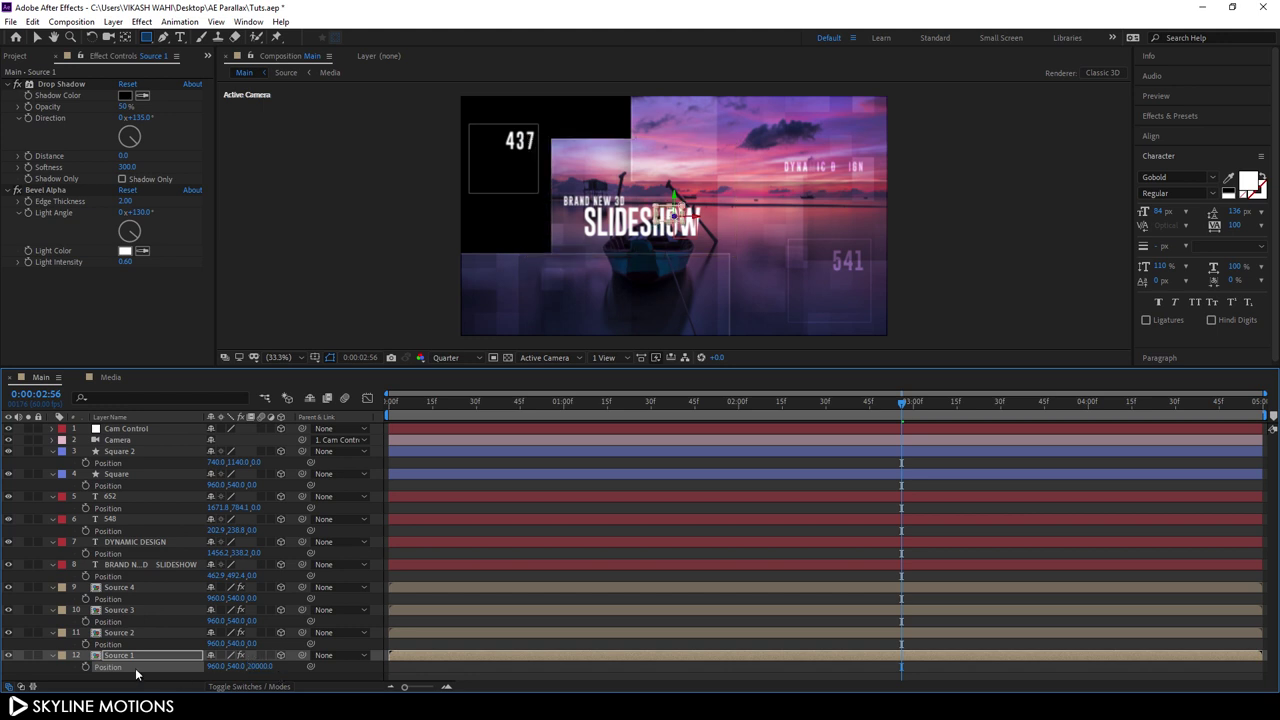
pyautogui.click(120, 633)
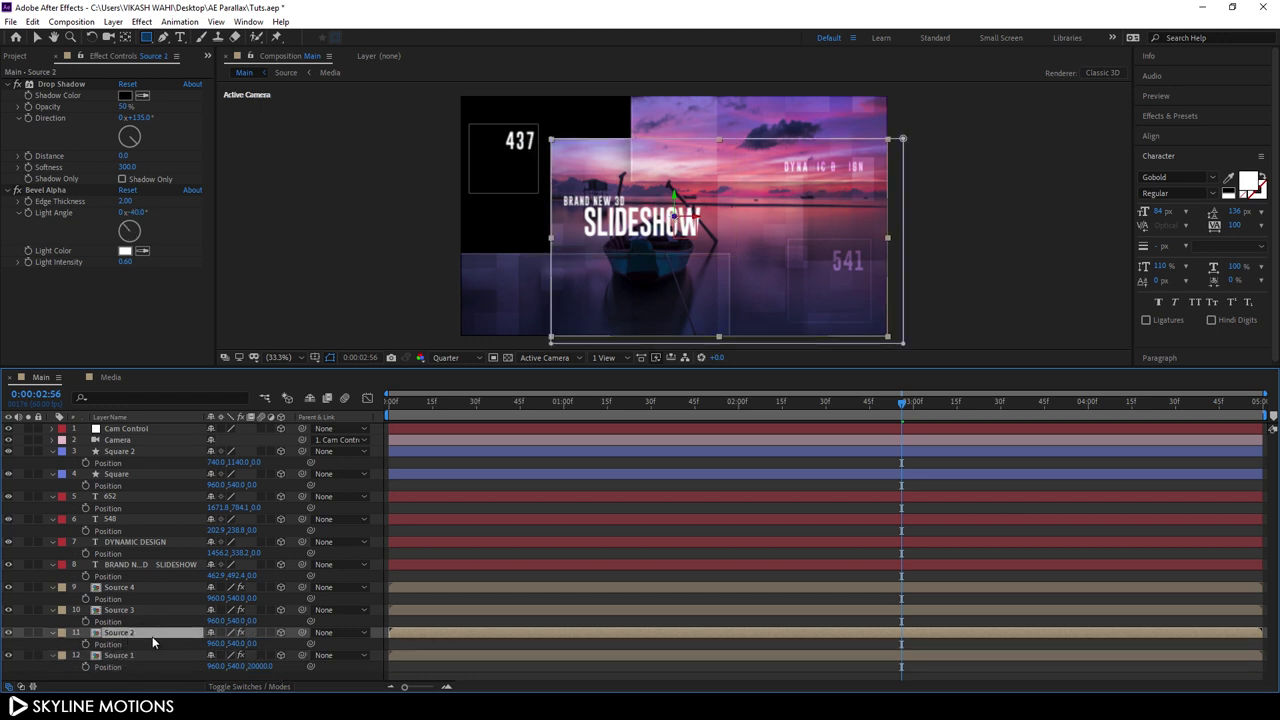
pyautogui.click(250, 645)
pyautogui.write('15000')
pyautogui.press('Return')
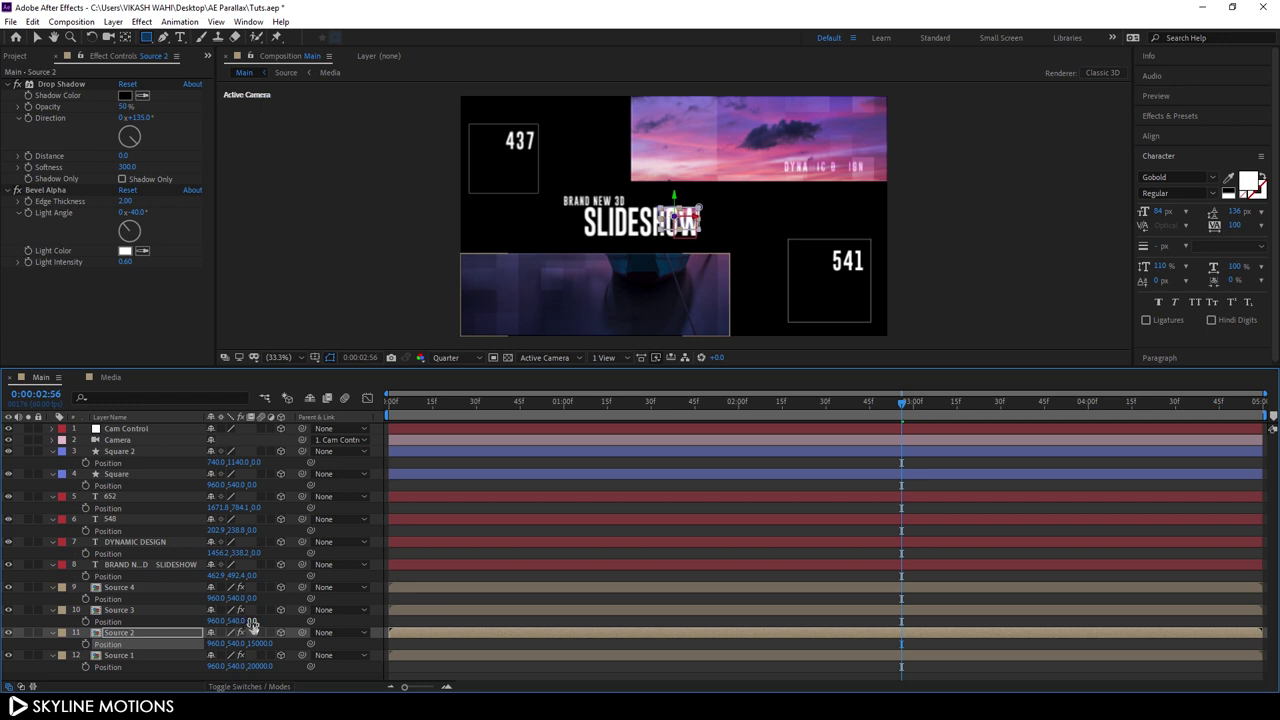
# Step: Set Z depths of Source 3 to 10000, Source 4 to 7000 and the title to 3000
pyautogui.moveTo(252, 624); pyautogui.dragTo(280, 640)
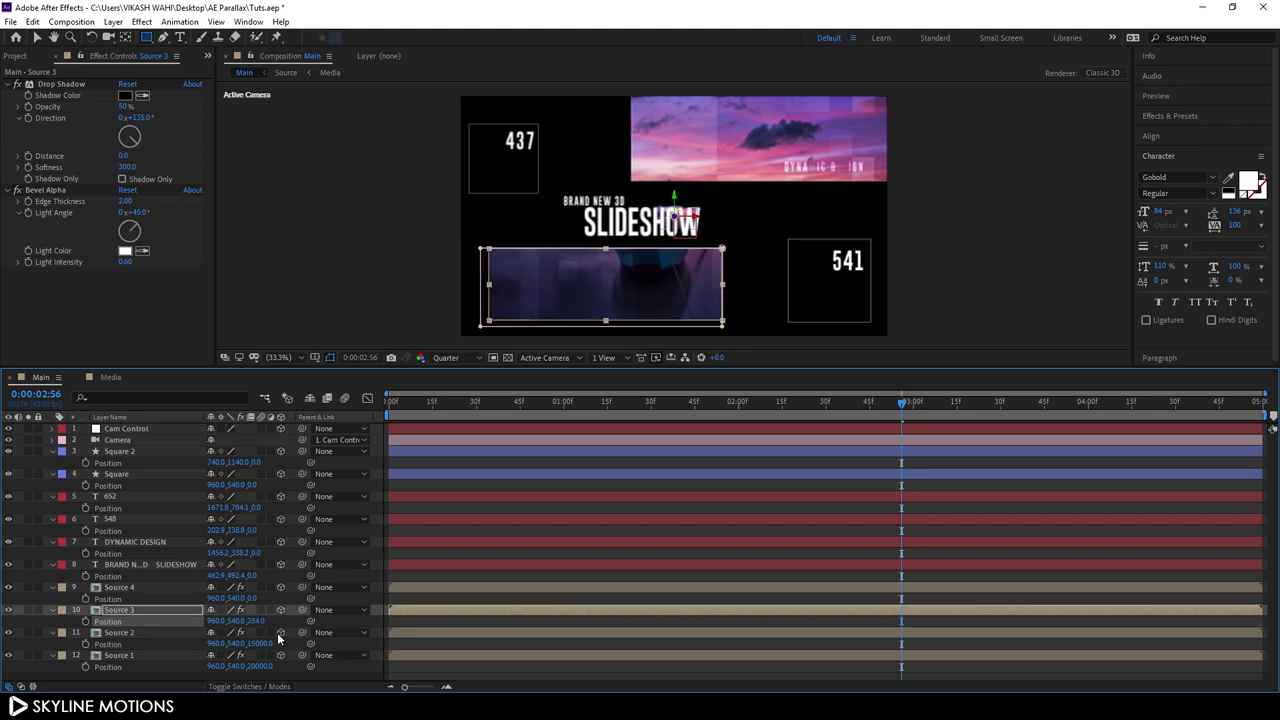
pyautogui.click(257, 621)
pyautogui.write('1000')
pyautogui.press('Return')
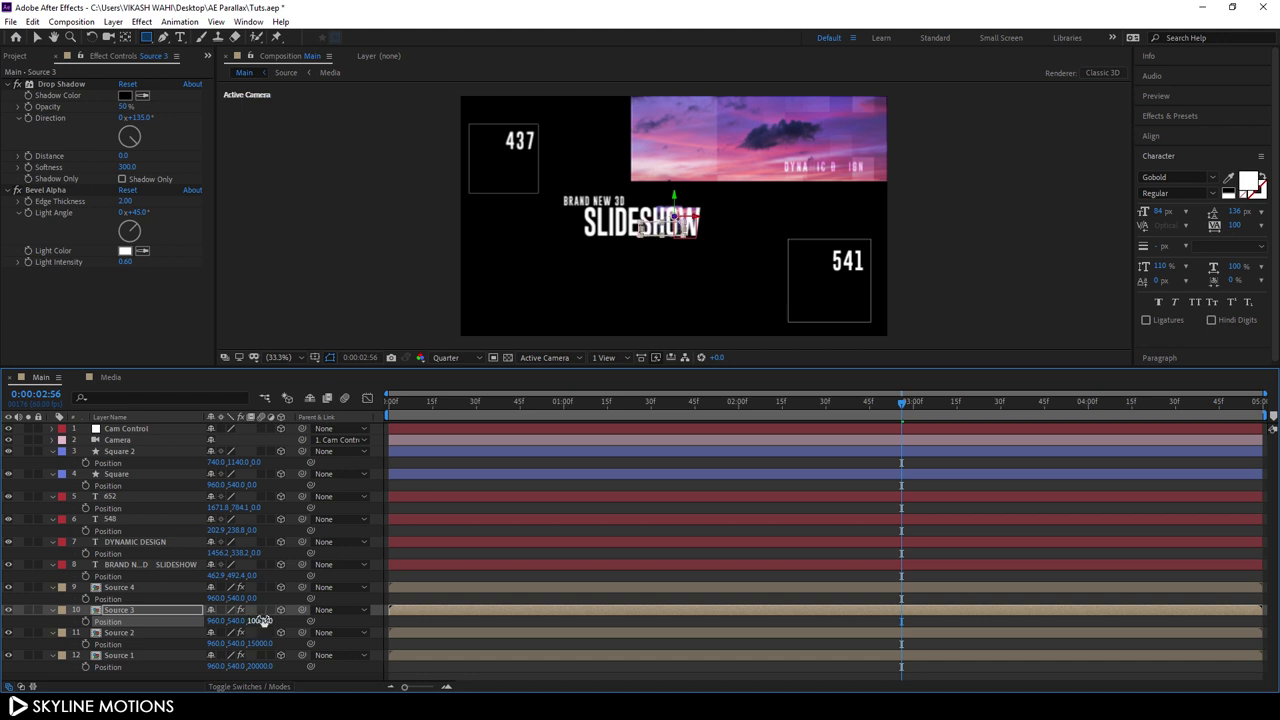
pyautogui.moveTo(248, 598); pyautogui.dragTo(311, 606)
pyautogui.click(254, 598)
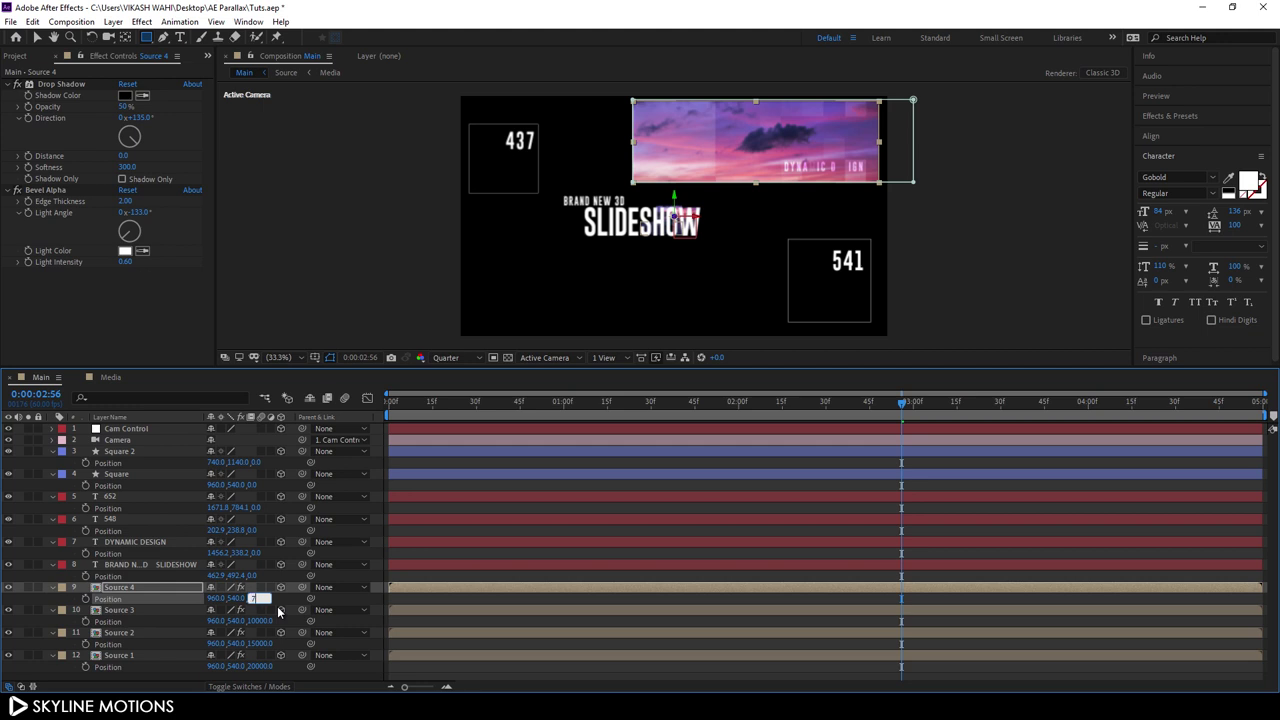
pyautogui.write('7000')
pyautogui.press('Return')
pyautogui.click(253, 575)
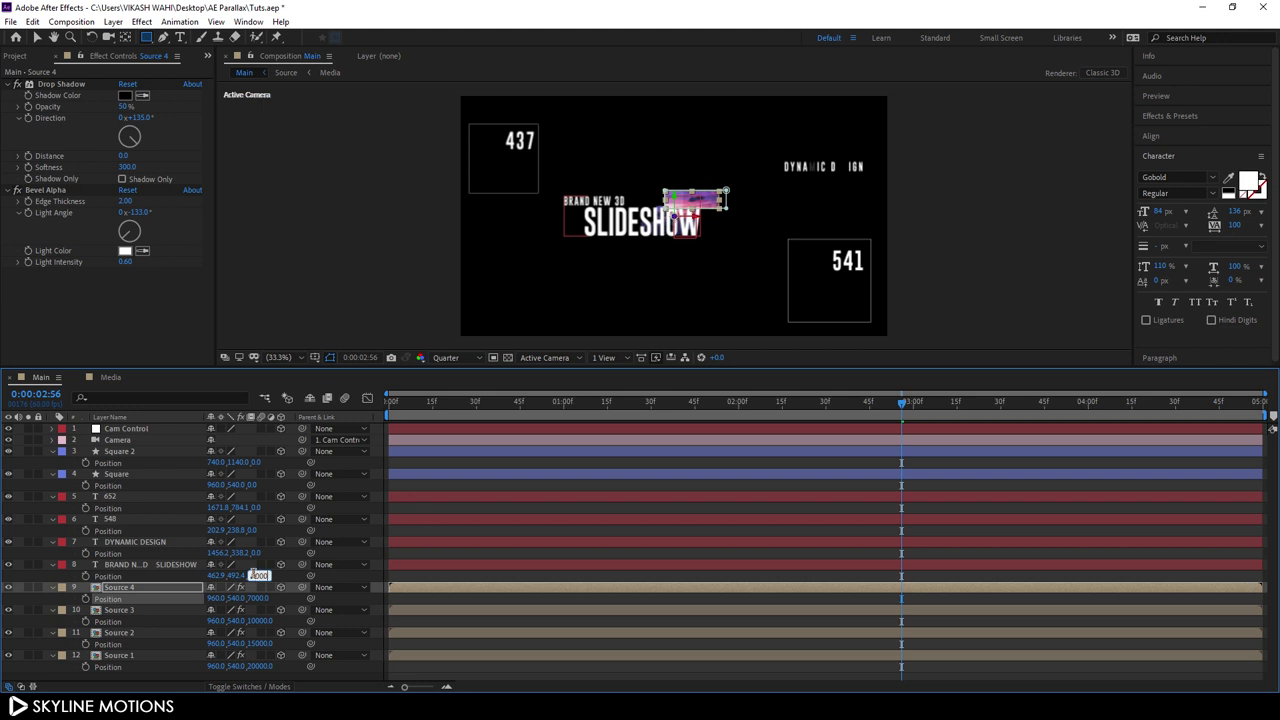
pyautogui.write('2000')
pyautogui.press('Return')
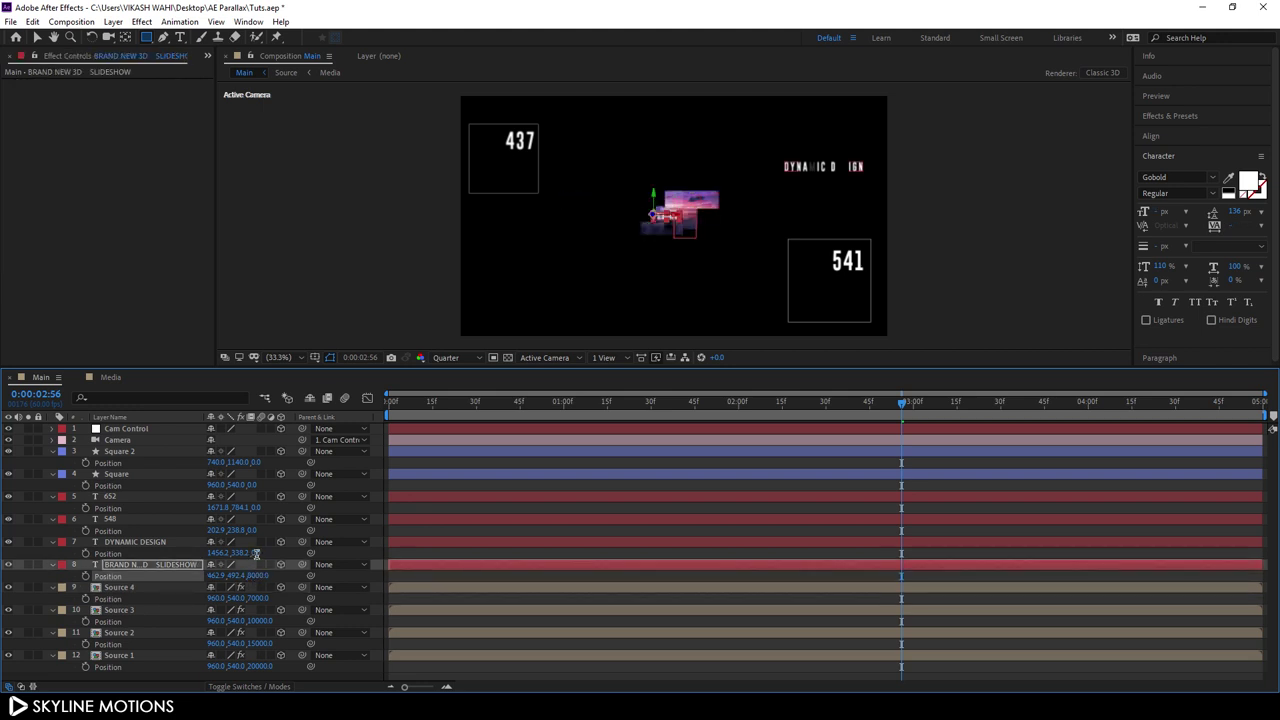
# Step: Set Z depths for DYNAMIC DESIGN to 5000, 548 to 11000 and 652 to 9000
pyautogui.click(257, 555)
pyautogui.write('5000')
pyautogui.press('Return')
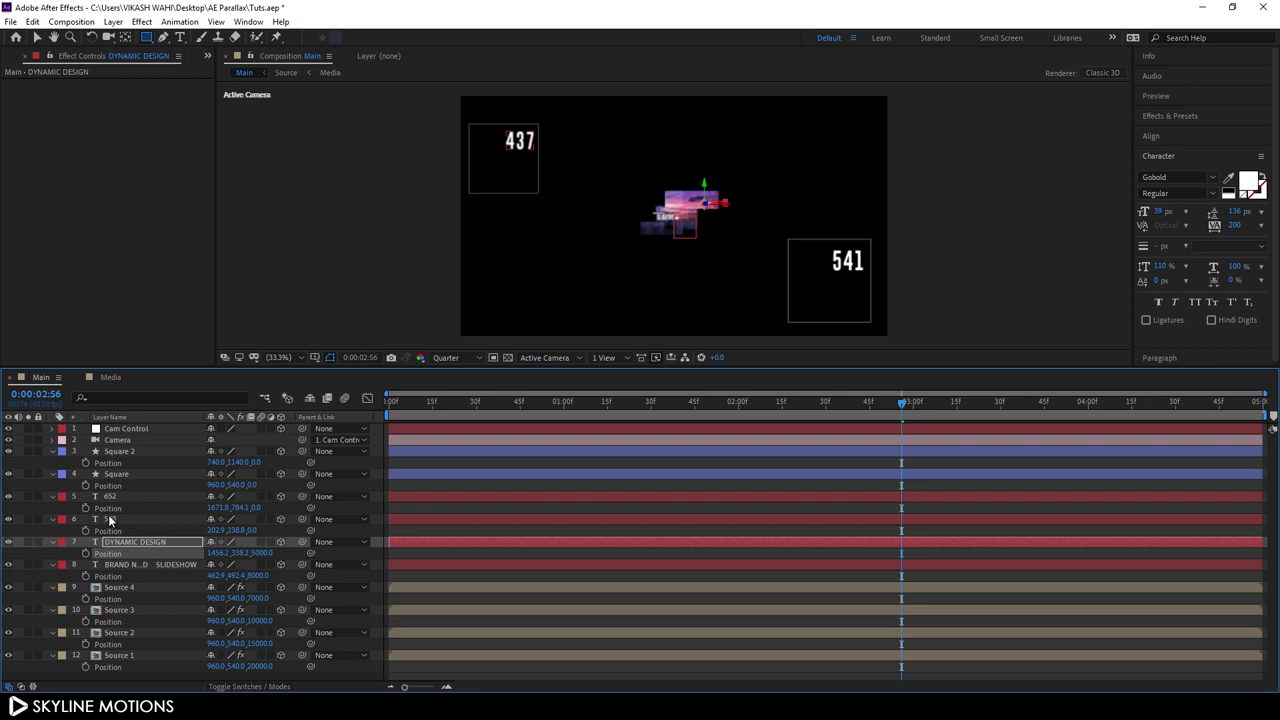
pyautogui.click(262, 530)
pyautogui.write('11000')
pyautogui.press('Return')
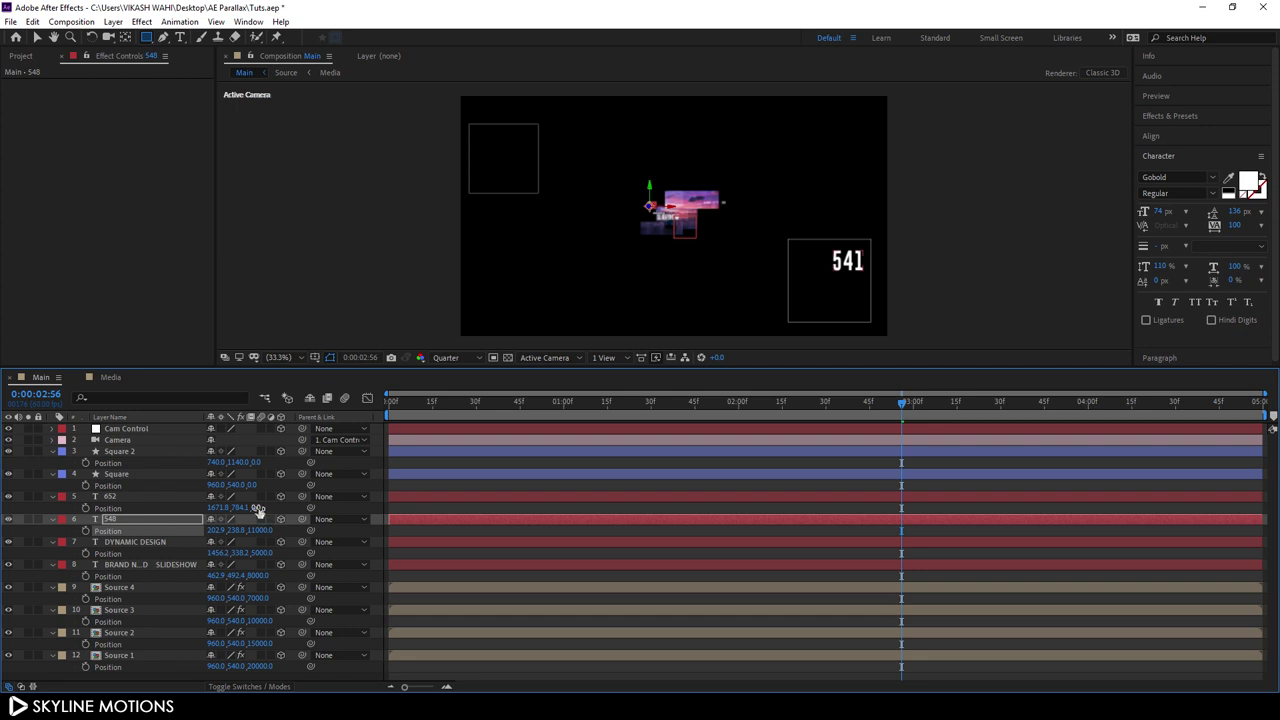
pyautogui.click(121, 498)
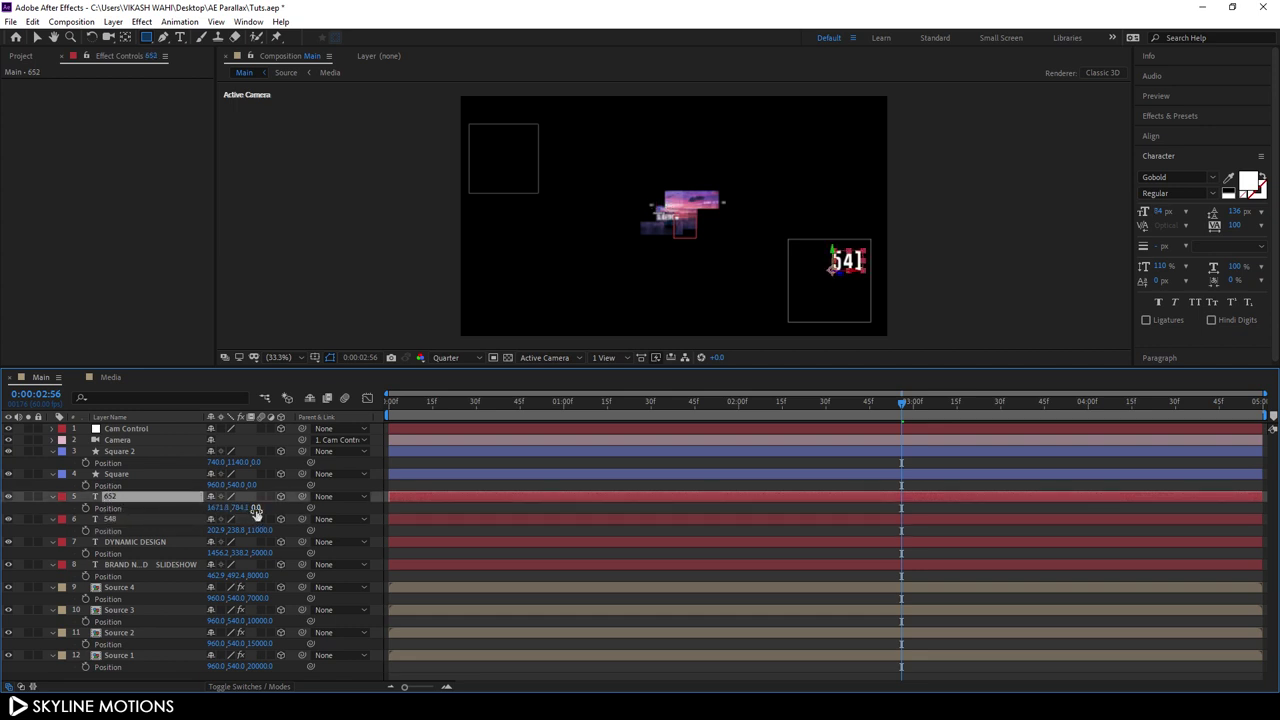
pyautogui.click(257, 508)
pyautogui.write('9000')
pyautogui.press('Return')
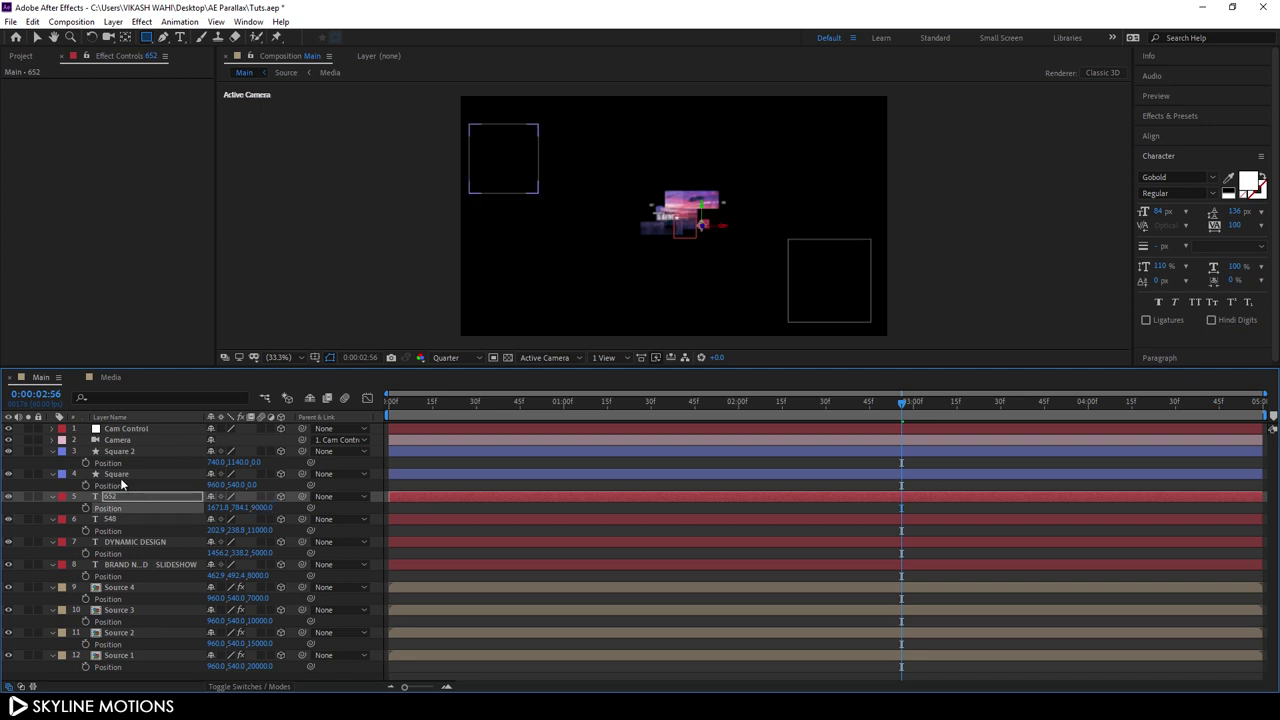
# Step: Set the Square layer's Z depth to 3000 and Square 2's to 5000
pyautogui.click(118, 476)
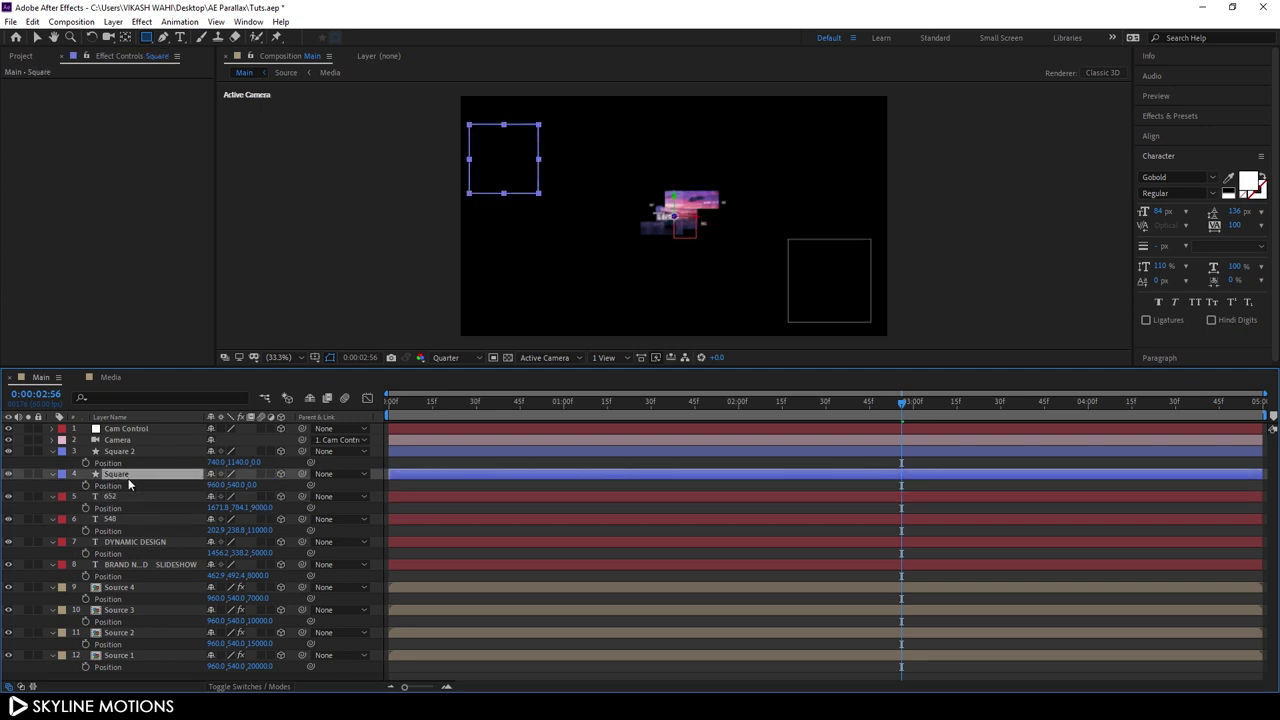
pyautogui.click(262, 485)
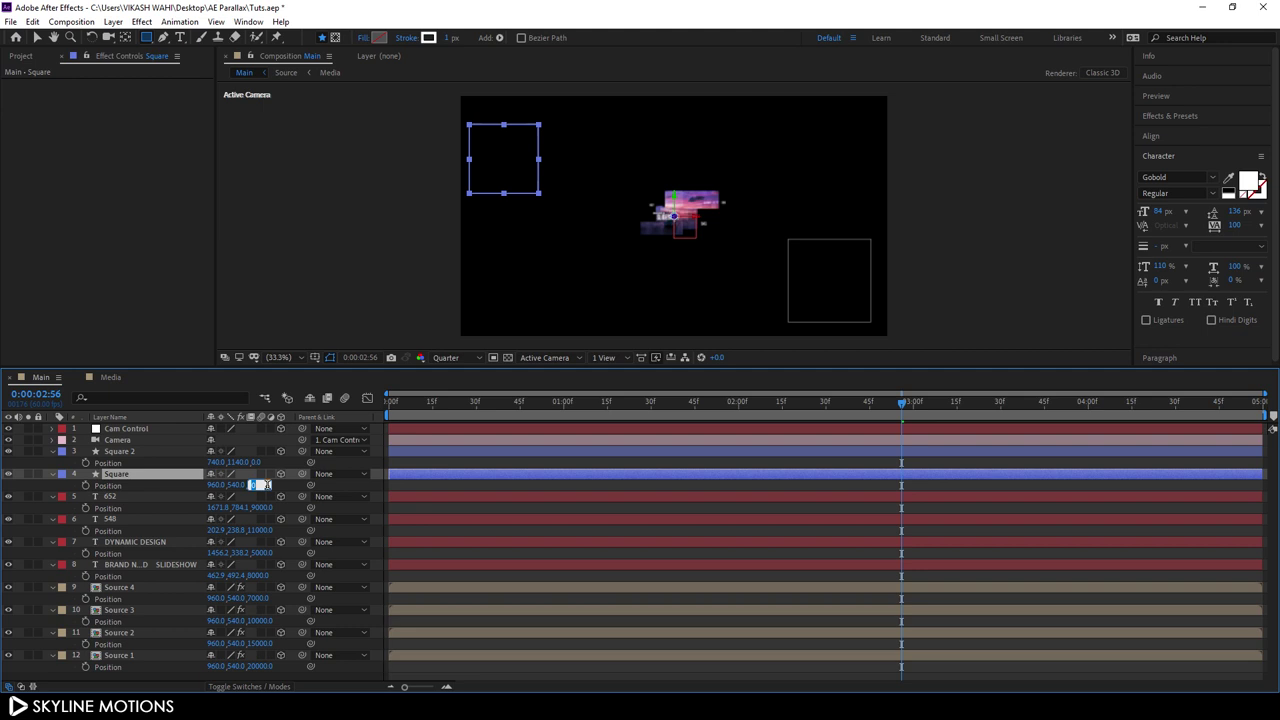
pyautogui.write('3000')
pyautogui.press('Return')
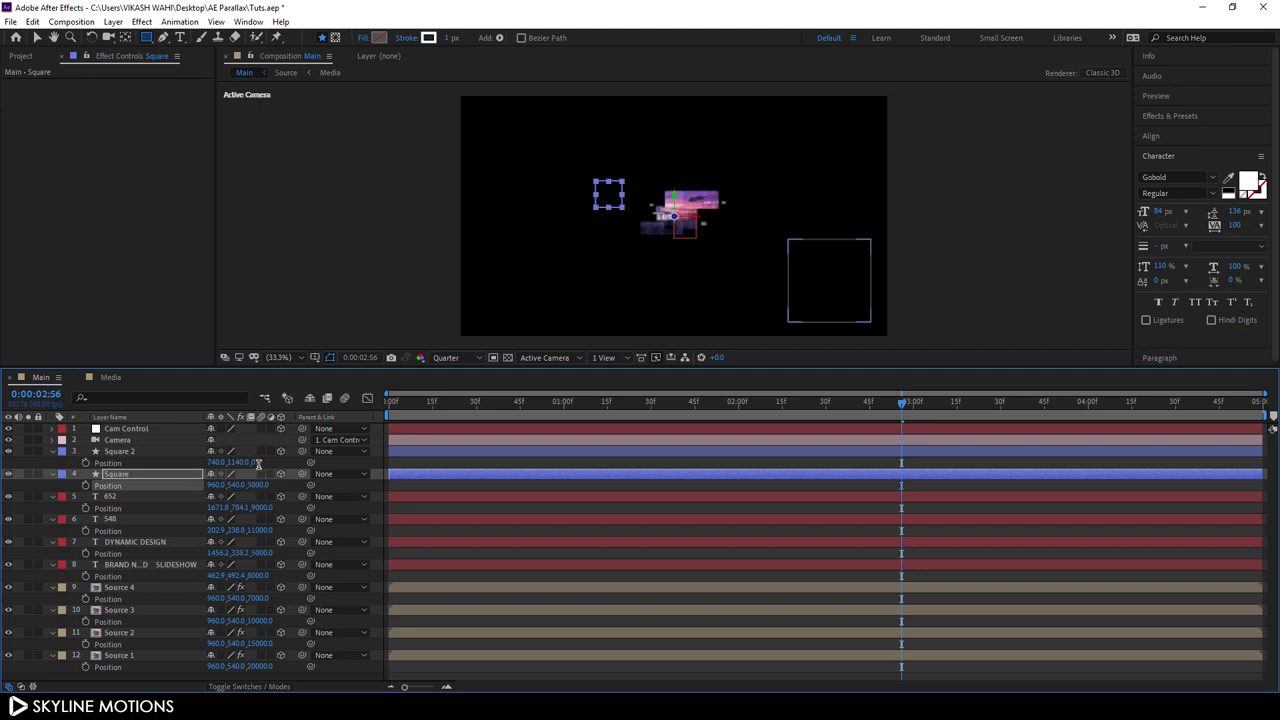
pyautogui.click(262, 462)
pyautogui.write('5000')
pyautogui.press('Return')
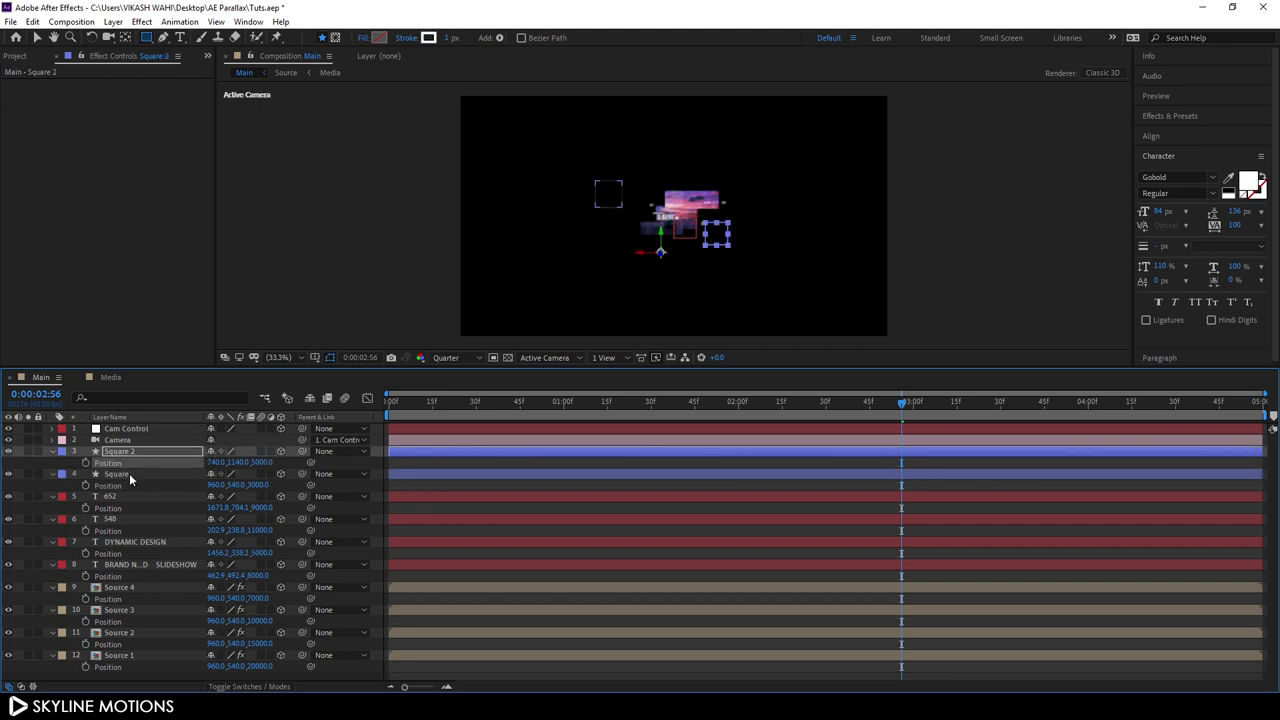
# Step: Collapse all Position rows and reveal Scale for layers Square 2 through Source 1
pyautogui.click(53, 451)
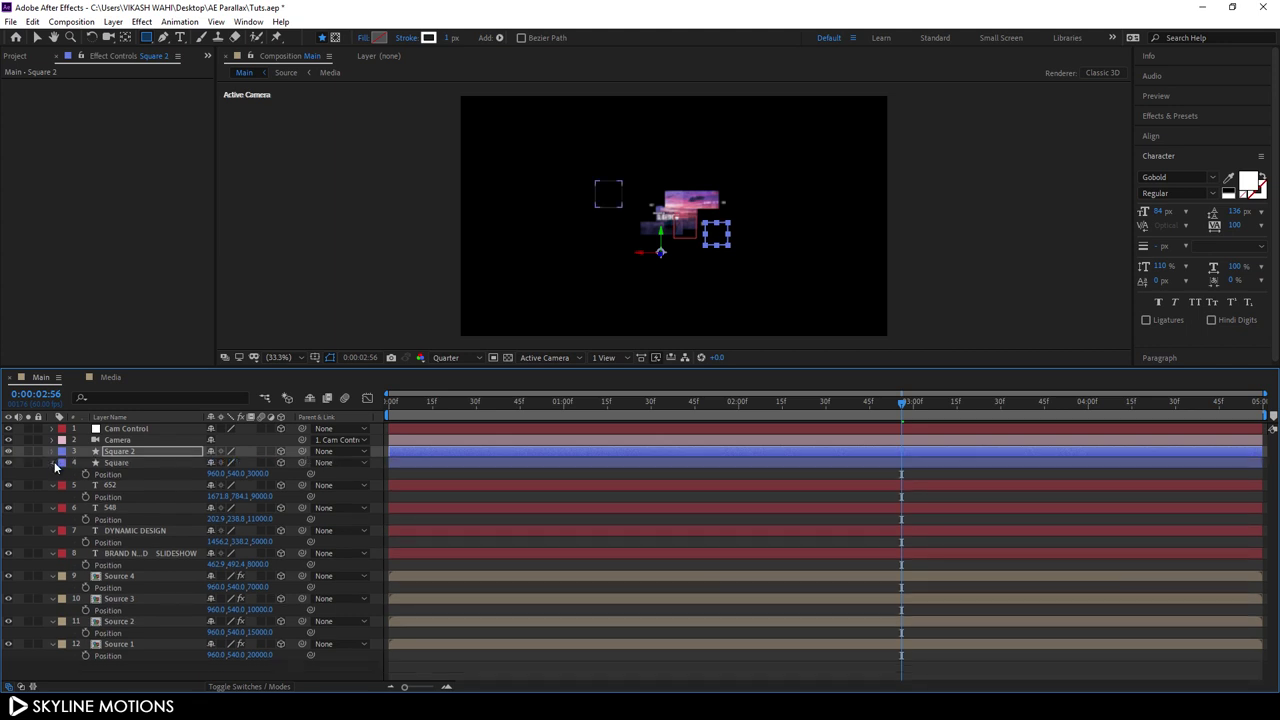
pyautogui.click(53, 462)
pyautogui.click(53, 473)
pyautogui.click(53, 485)
pyautogui.click(53, 497)
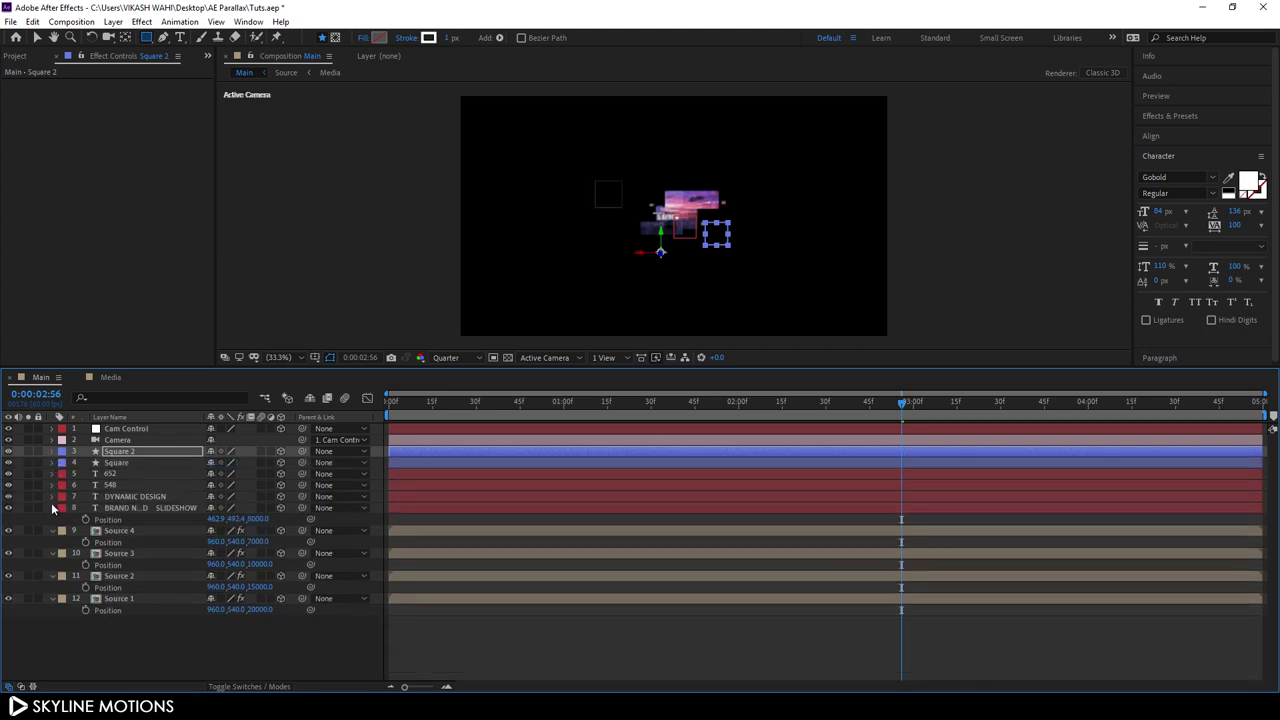
pyautogui.click(52, 509)
pyautogui.click(51, 520)
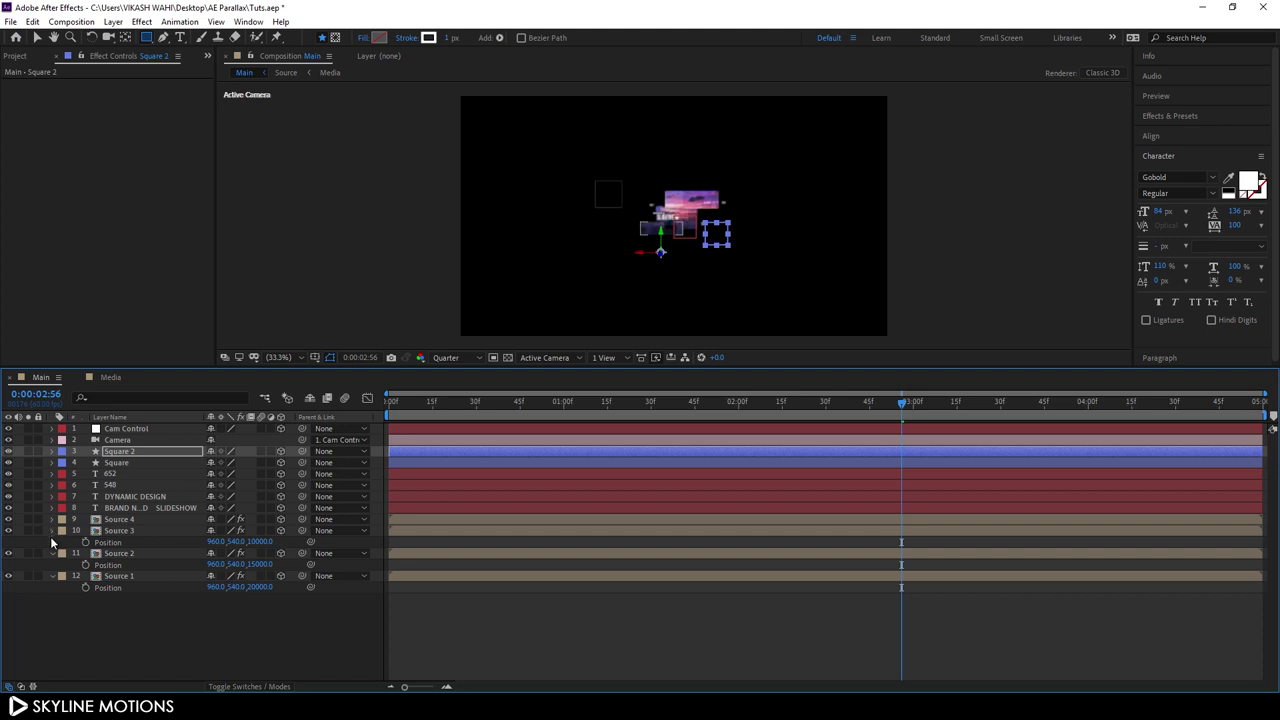
pyautogui.click(51, 531)
pyautogui.click(51, 542)
pyautogui.click(52, 554)
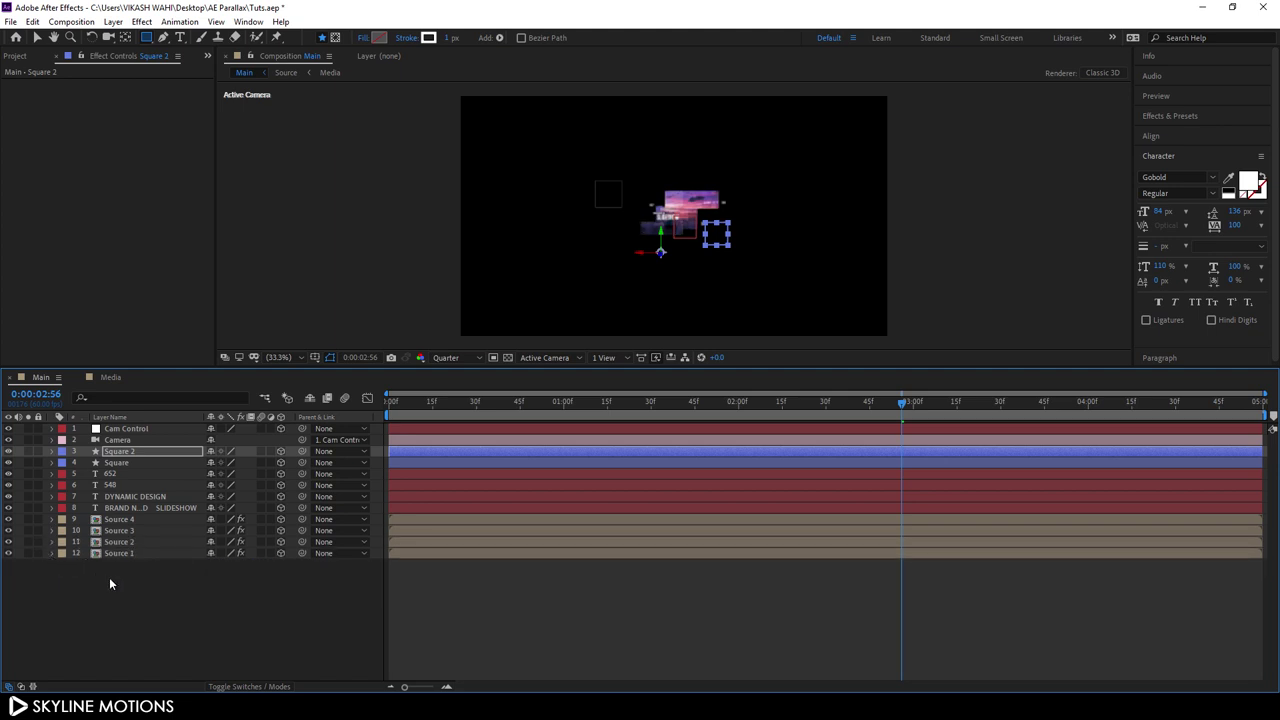
pyautogui.moveTo(113, 581); pyautogui.dragTo(139, 454)
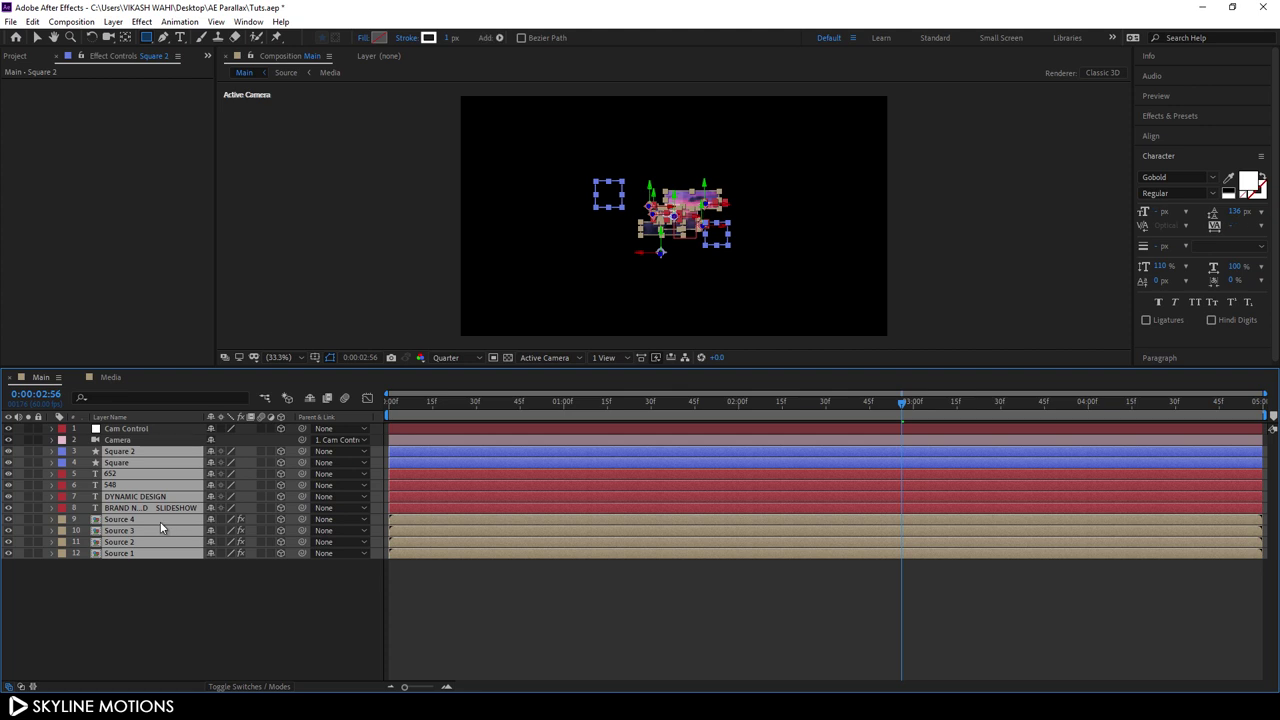
pyautogui.press('s')
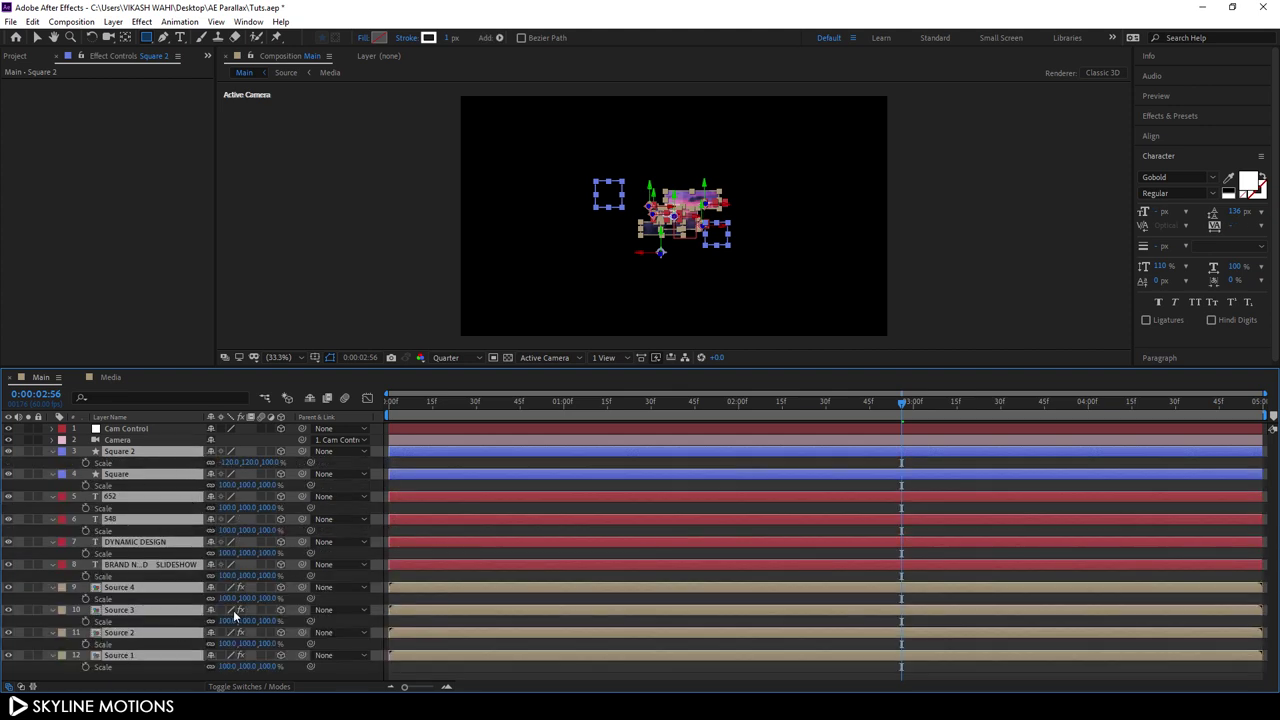
pyautogui.click(303, 682)
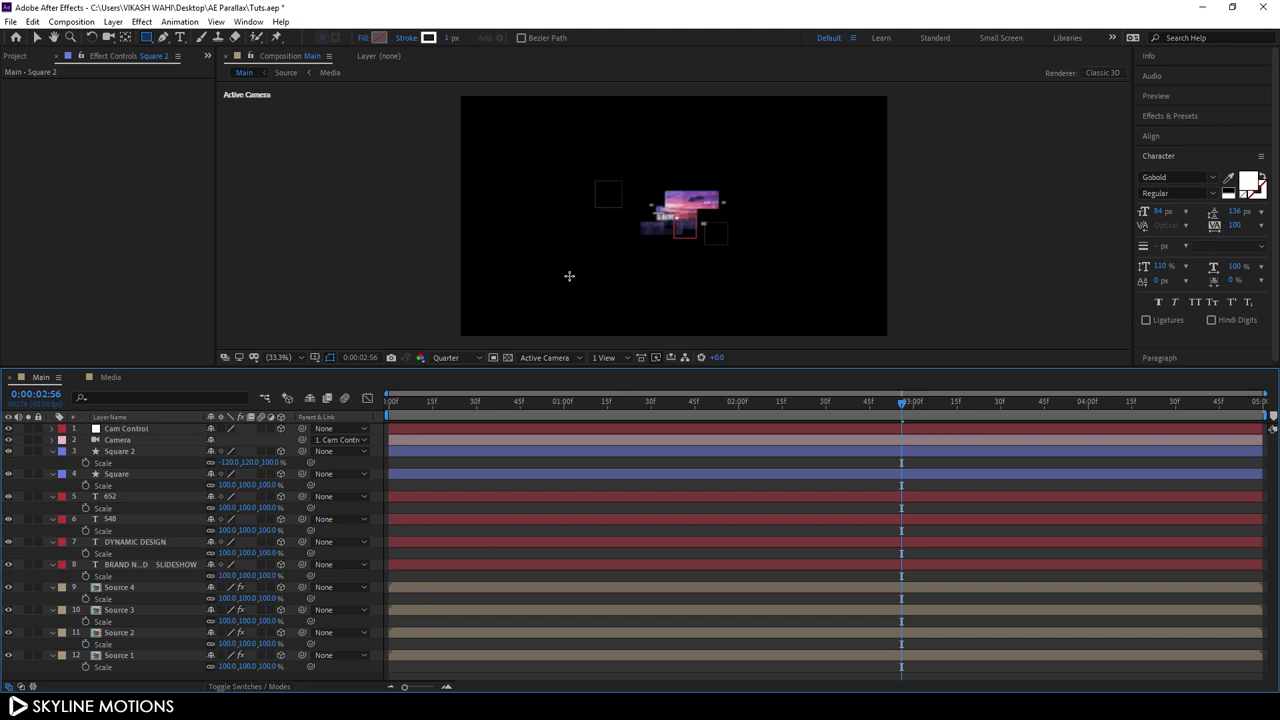
# Step: Scale up the photos and title: Source 1 1180%, Source 4 480%, title 592%
pyautogui.click(141, 658)
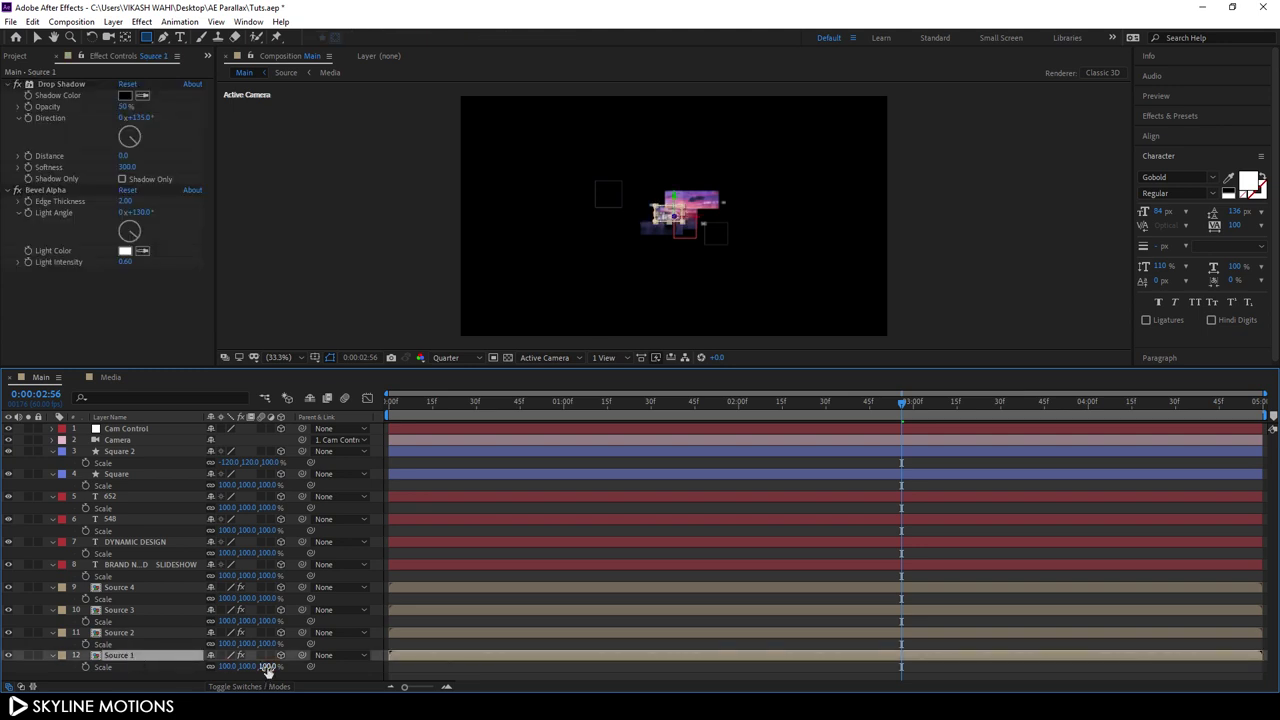
pyautogui.moveTo(268, 669); pyautogui.dragTo(357, 686)
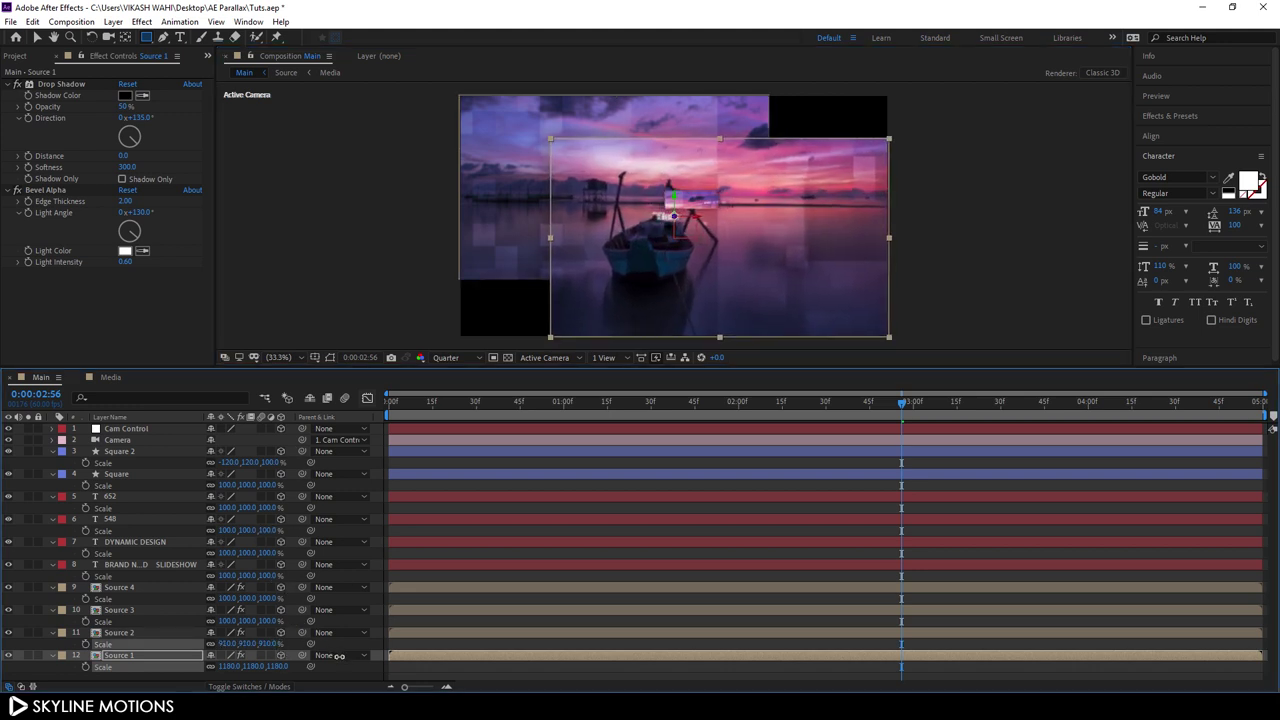
pyautogui.click(501, 305)
pyautogui.click(236, 621)
pyautogui.moveTo(236, 598); pyautogui.dragTo(320, 598)
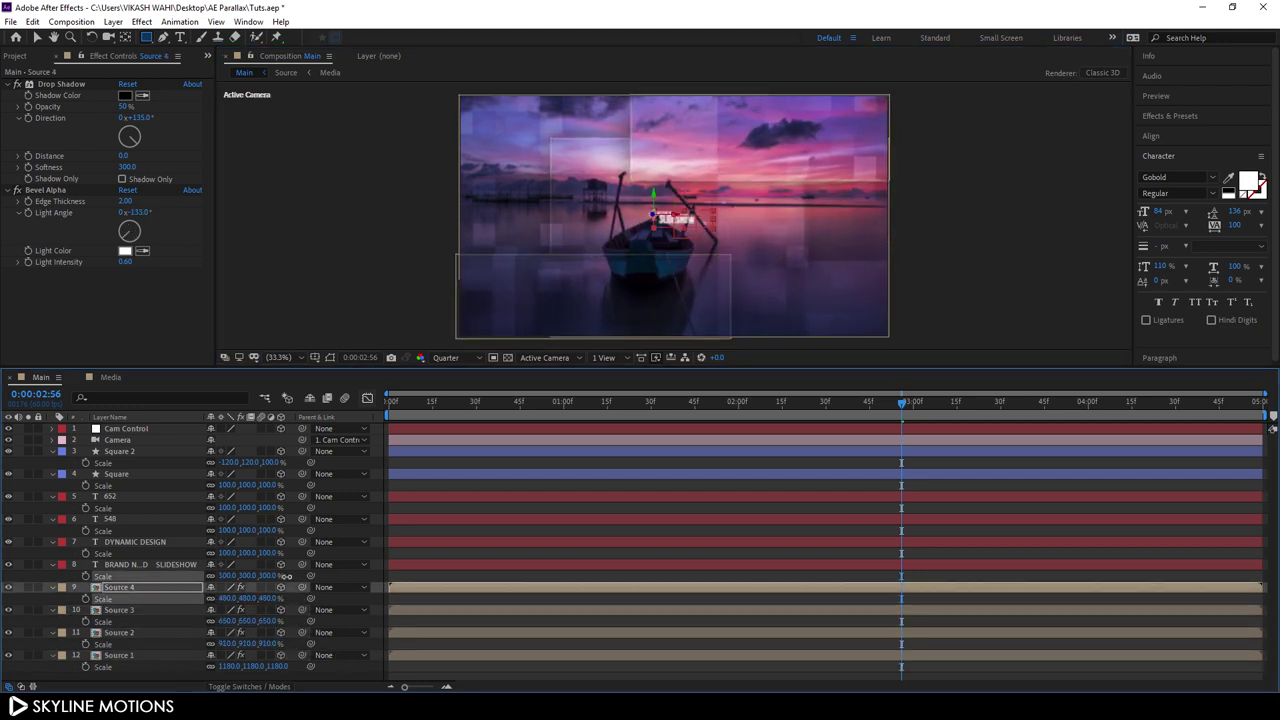
pyautogui.moveTo(236, 575); pyautogui.dragTo(330, 575)
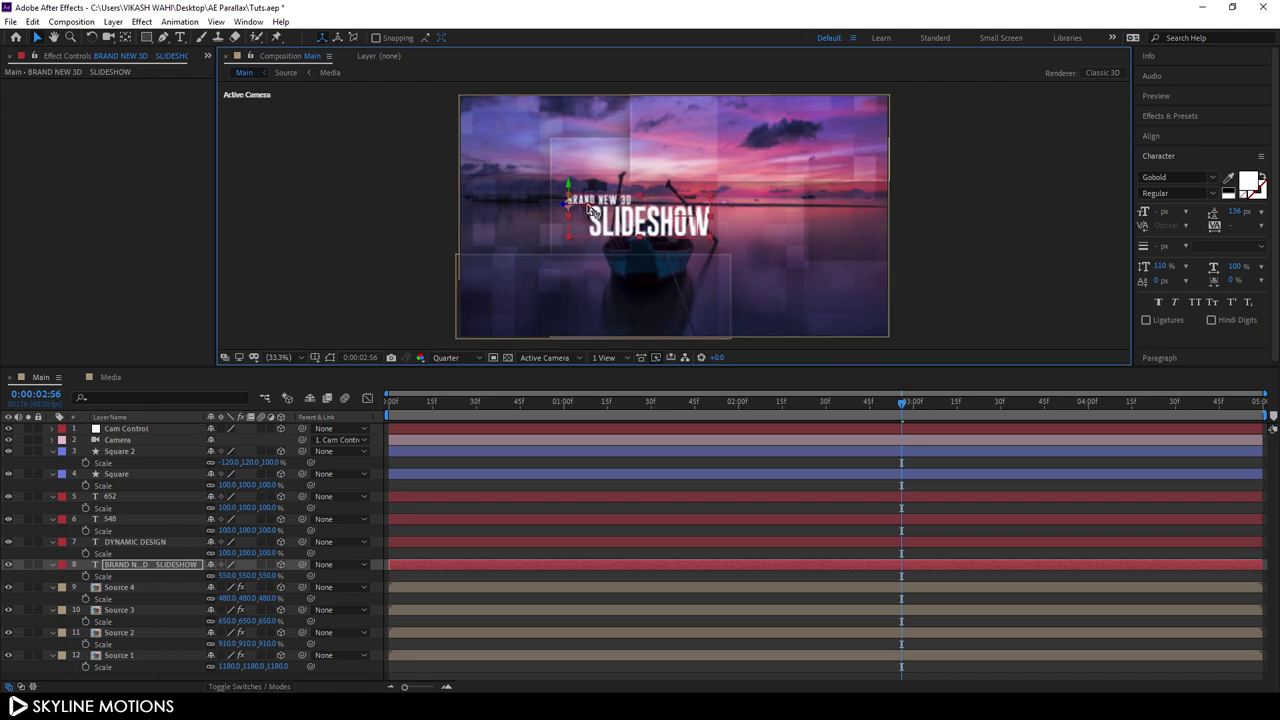
pyautogui.moveTo(240, 576); pyautogui.dragTo(320, 530)
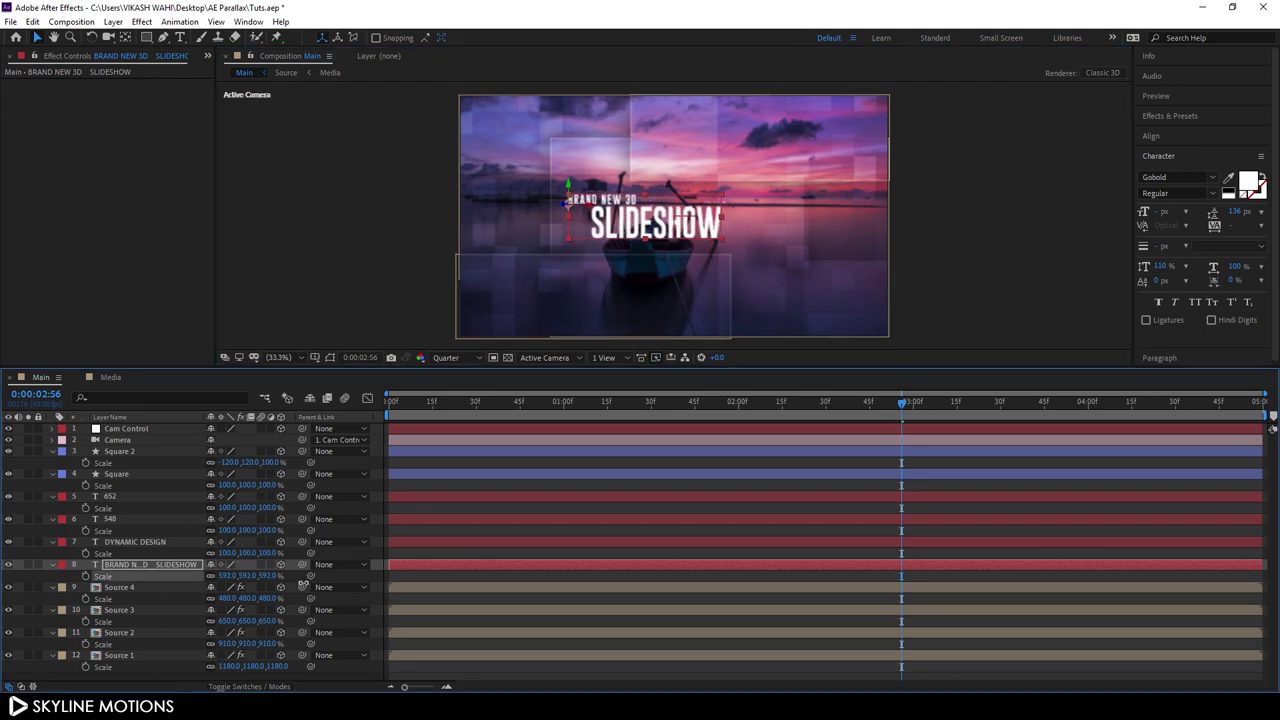
# Step: Scale up DYNAMIC DESIGN to 472%, 548, 652 to 747%, Square to 258%, and Square 2
pyautogui.click(135, 541)
pyautogui.click(110, 519)
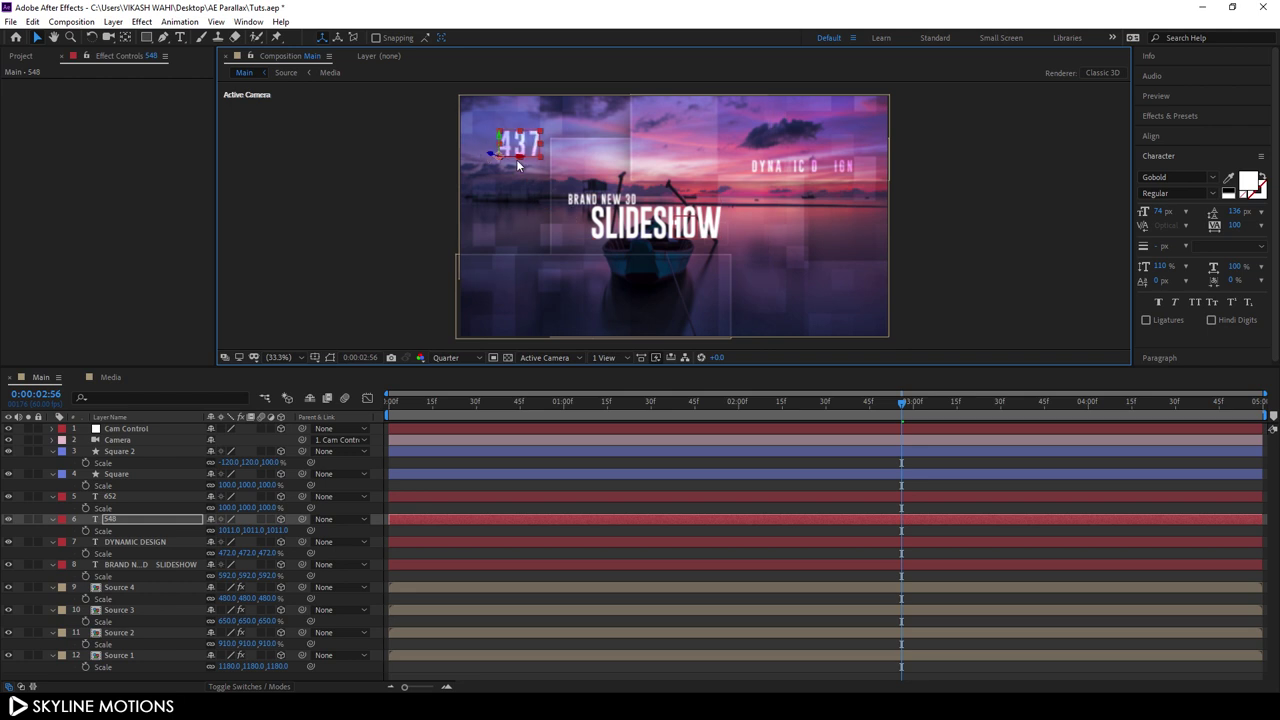
pyautogui.moveTo(240, 507); pyautogui.dragTo(310, 507)
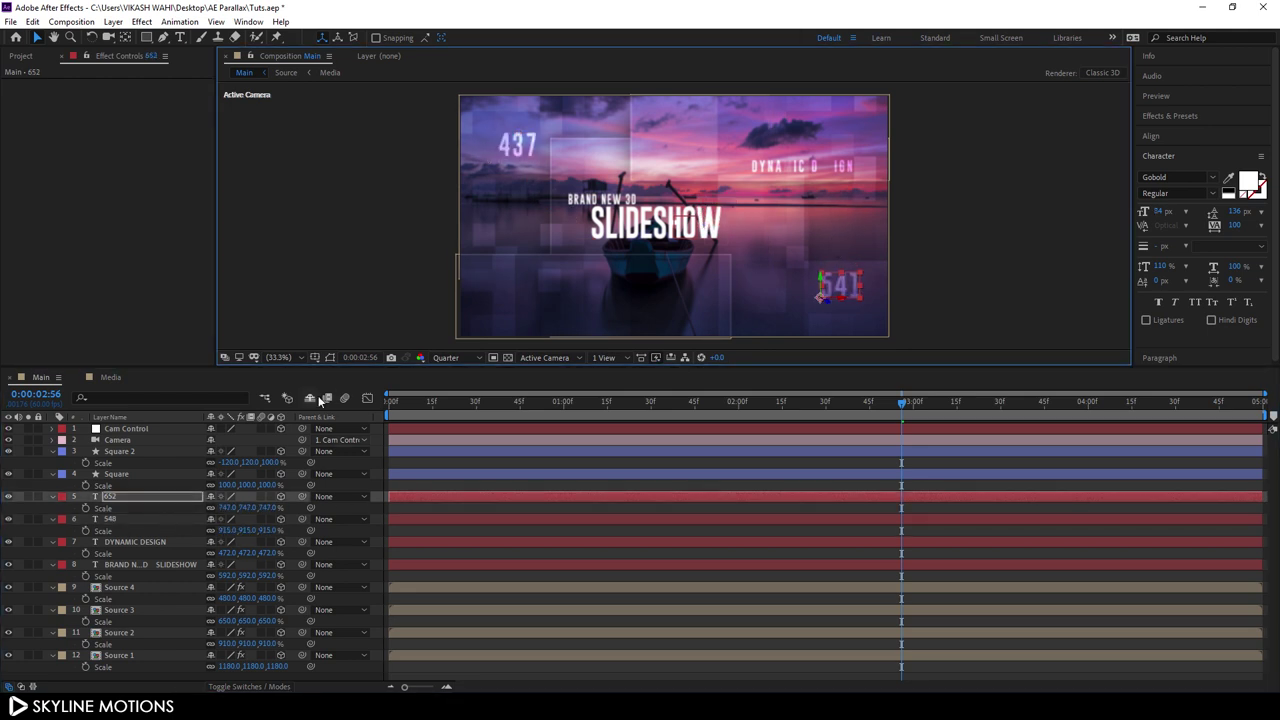
pyautogui.moveTo(230, 485); pyautogui.dragTo(340, 485)
pyautogui.moveTo(230, 462); pyautogui.dragTo(497, 462)
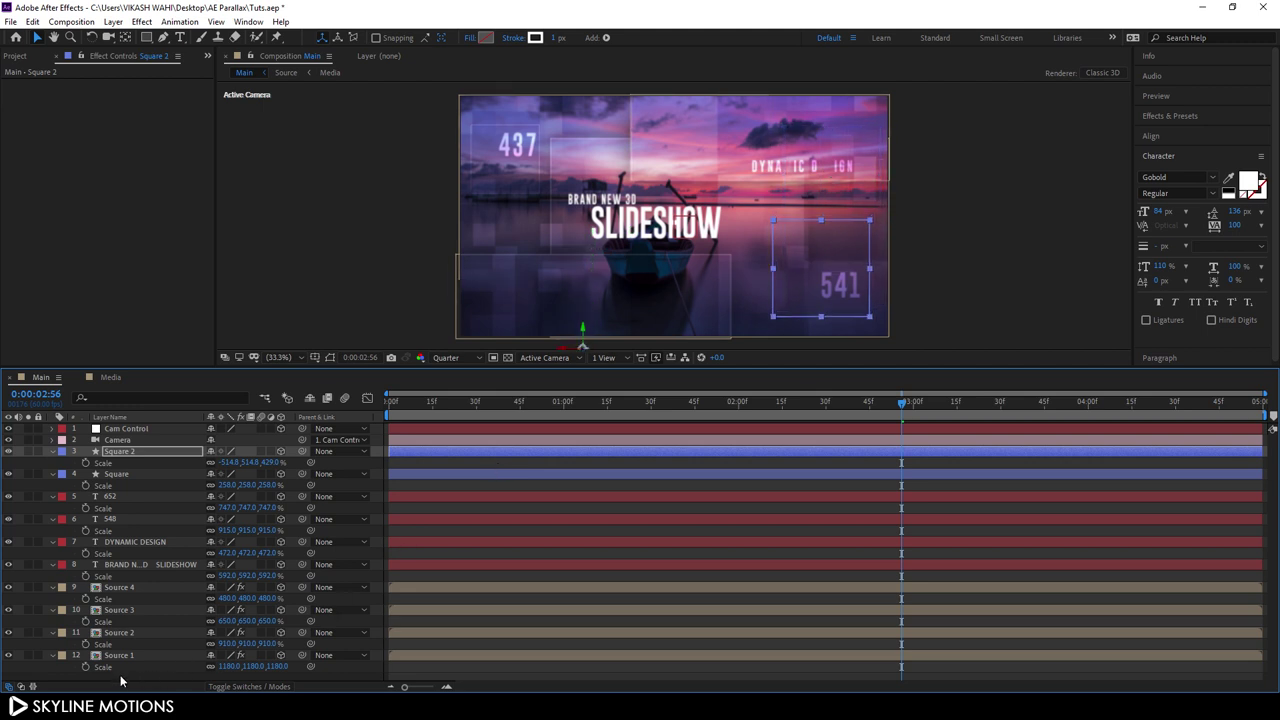
# Step: Collapse all Scale rows, deselect the layers and enlarge the composition viewer
pyautogui.click(52, 451)
pyautogui.click(52, 462)
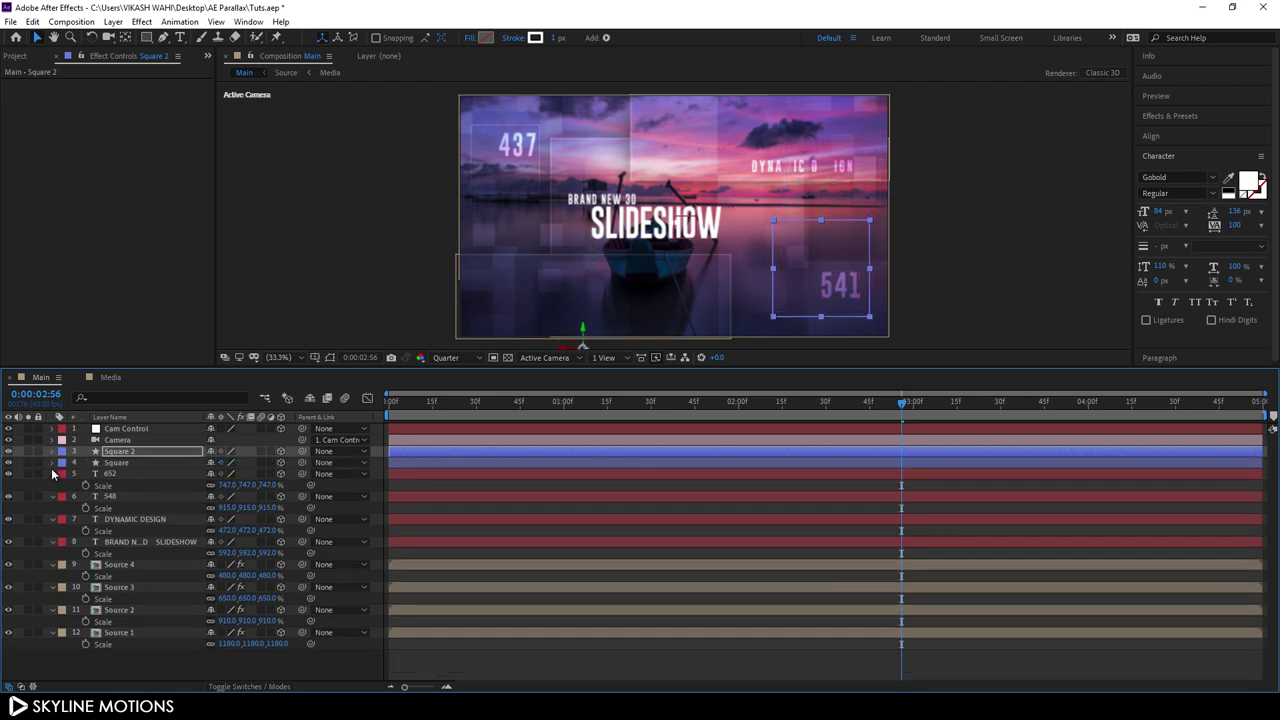
pyautogui.click(52, 473)
pyautogui.click(52, 485)
pyautogui.click(52, 497)
pyautogui.click(52, 508)
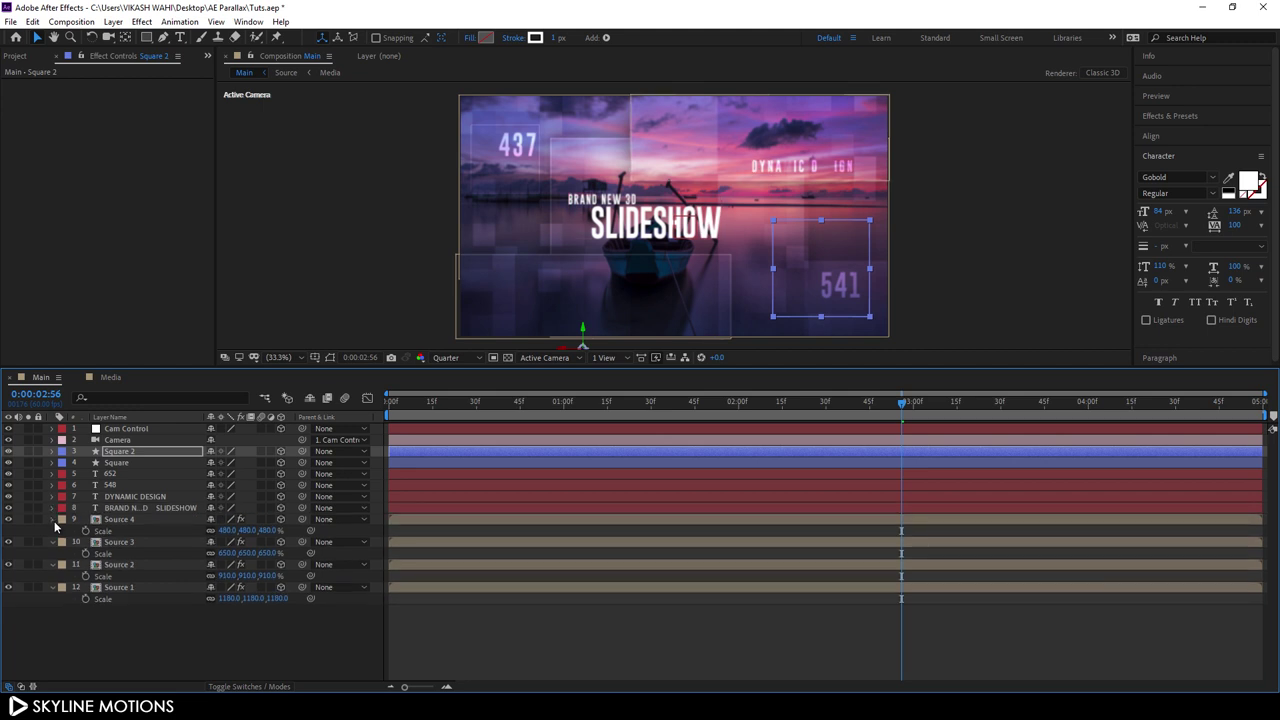
pyautogui.click(54, 519)
pyautogui.click(53, 530)
pyautogui.click(52, 541)
pyautogui.click(52, 553)
pyautogui.click(125, 591)
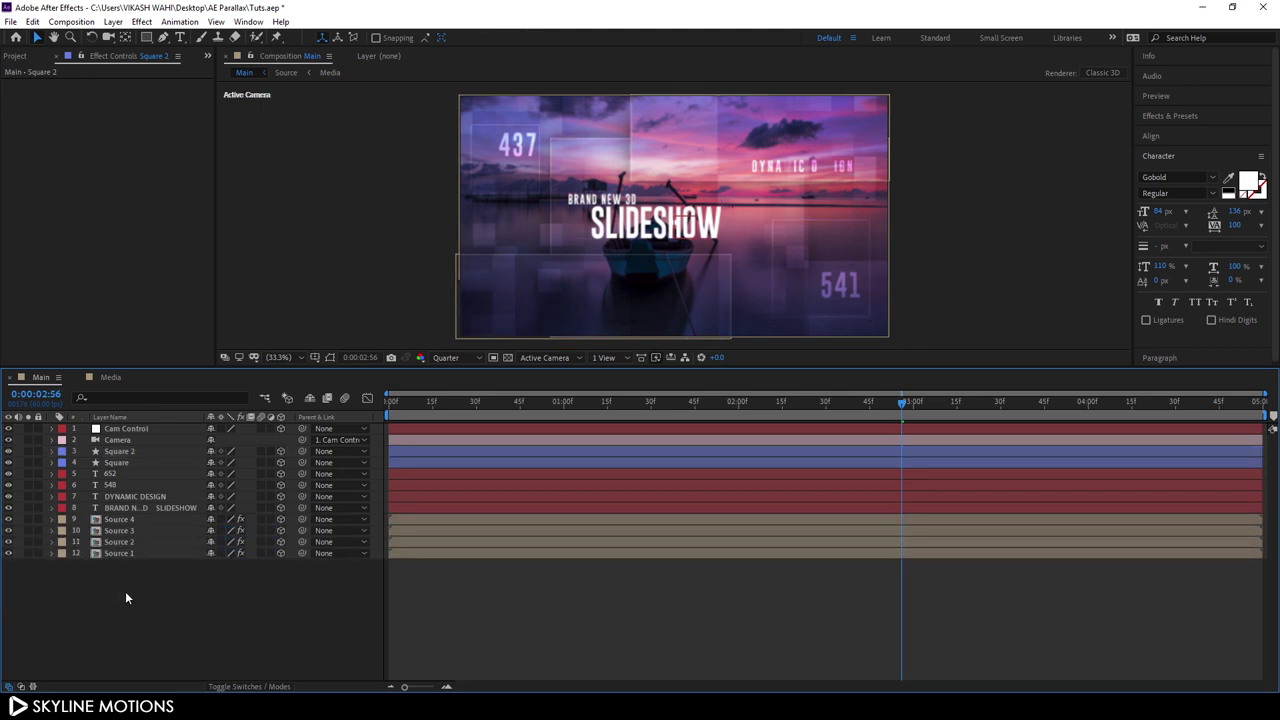
pyautogui.moveTo(258, 367); pyautogui.dragTo(261, 436)
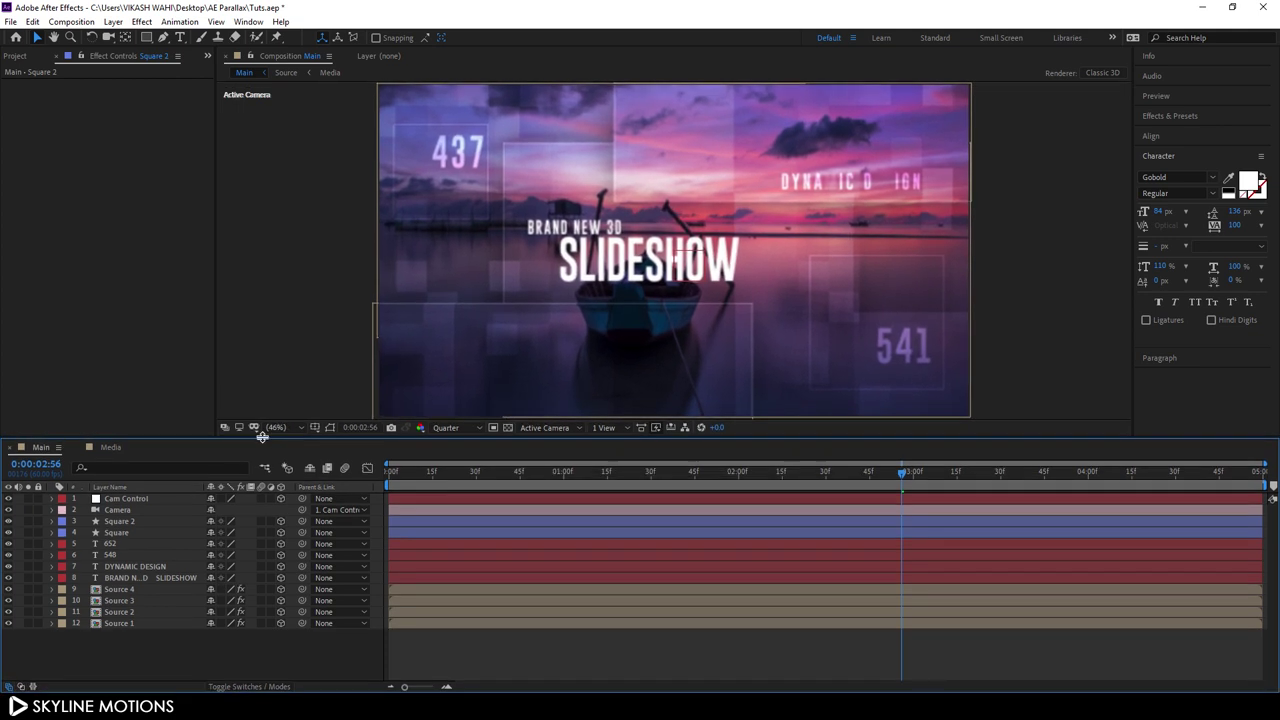
# Step: Start Cam Control's Position keyframes at the 2-second mark
pyautogui.click(133, 500)
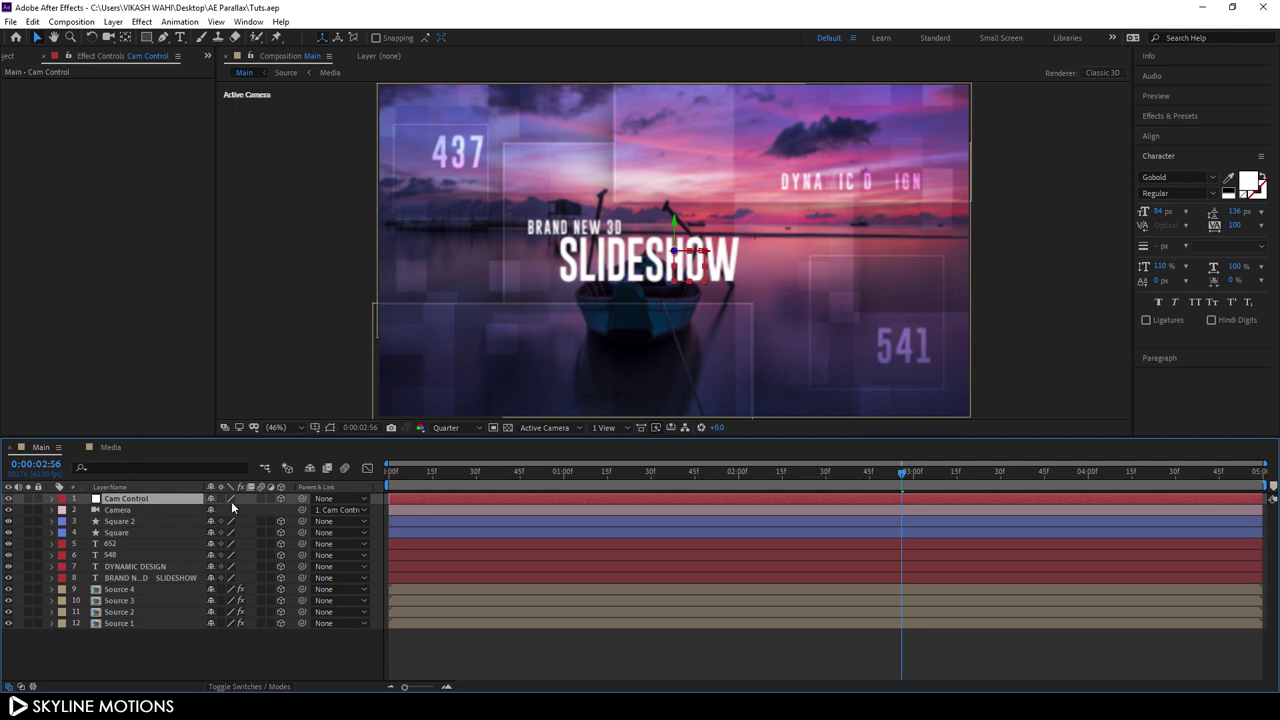
pyautogui.moveTo(687, 477); pyautogui.dragTo(740, 488)
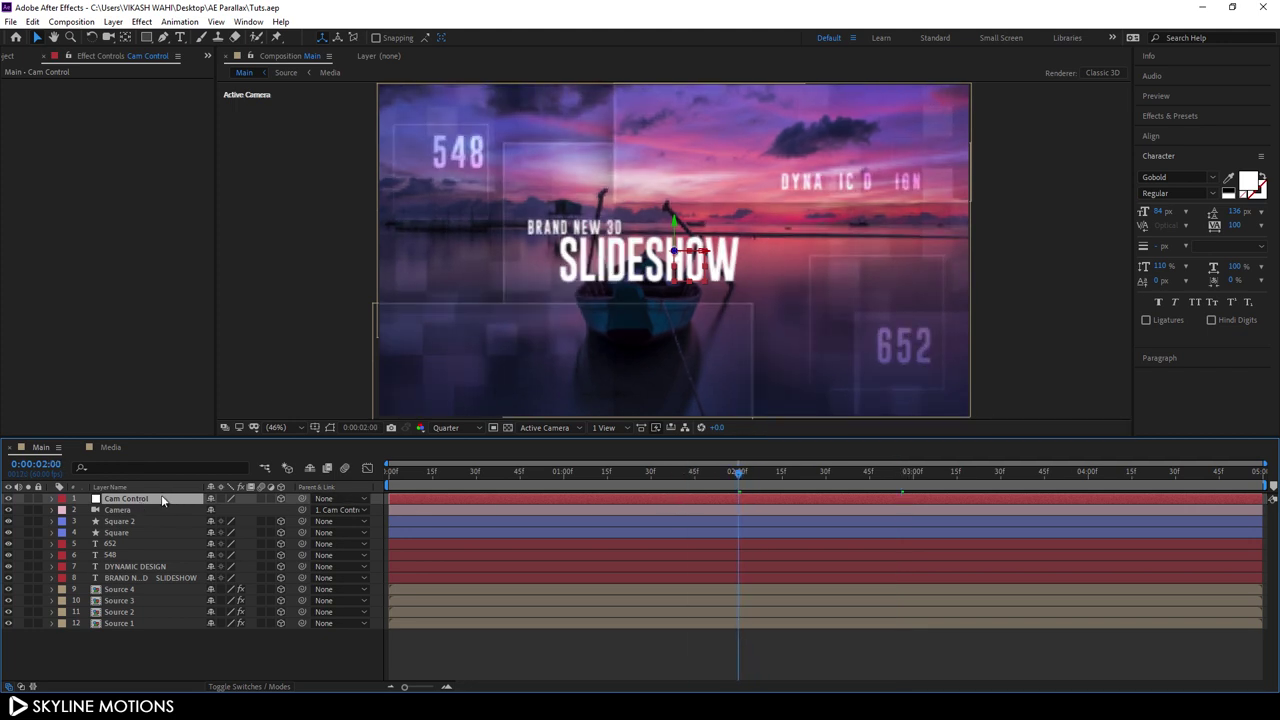
pyautogui.press('p')
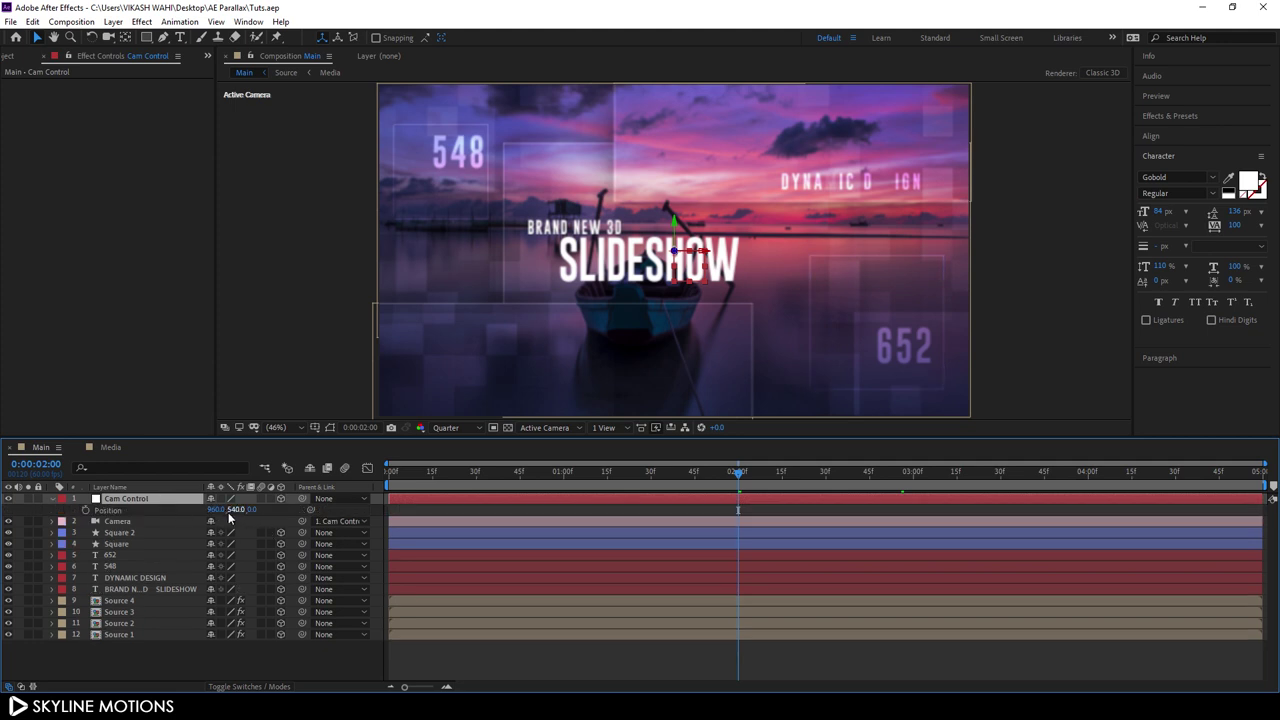
pyautogui.click(86, 510)
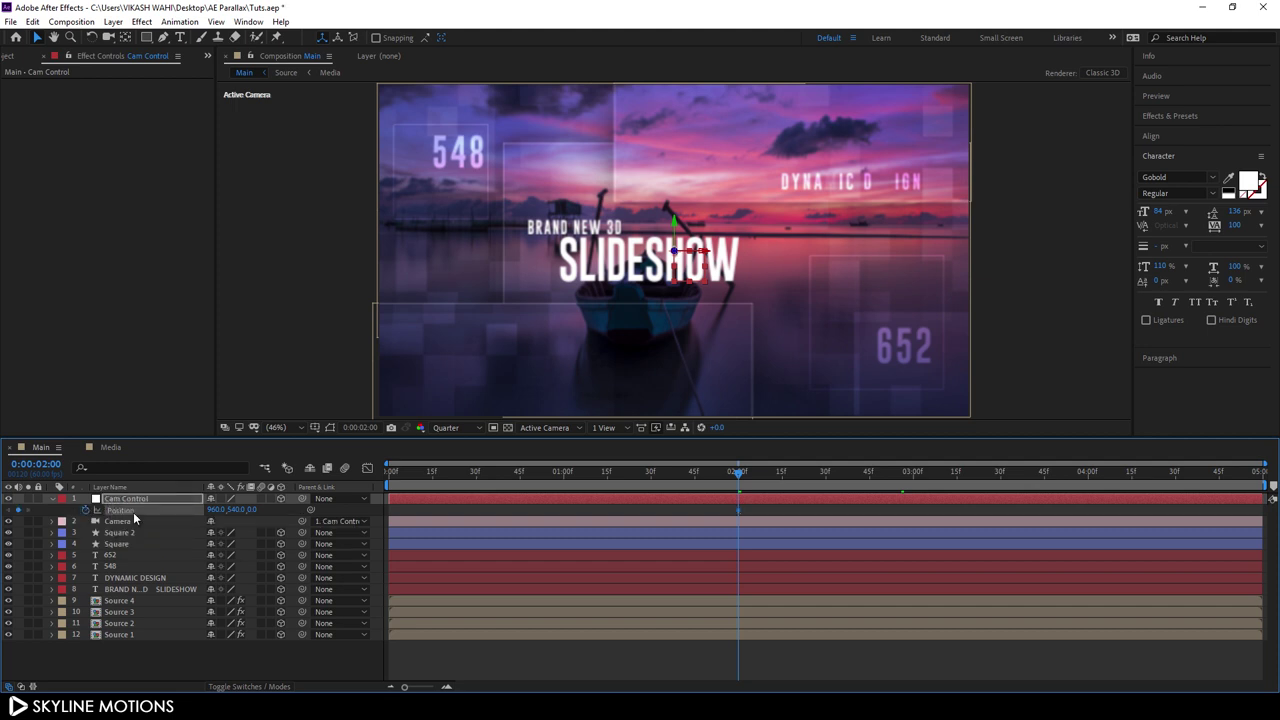
# Step: At 0:00, push Cam Control's Position X to about 18830 so the scene starts off-screen
pyautogui.moveTo(677, 479); pyautogui.dragTo(338, 470)
pyautogui.moveTo(248, 509); pyautogui.dragTo(437, 545)
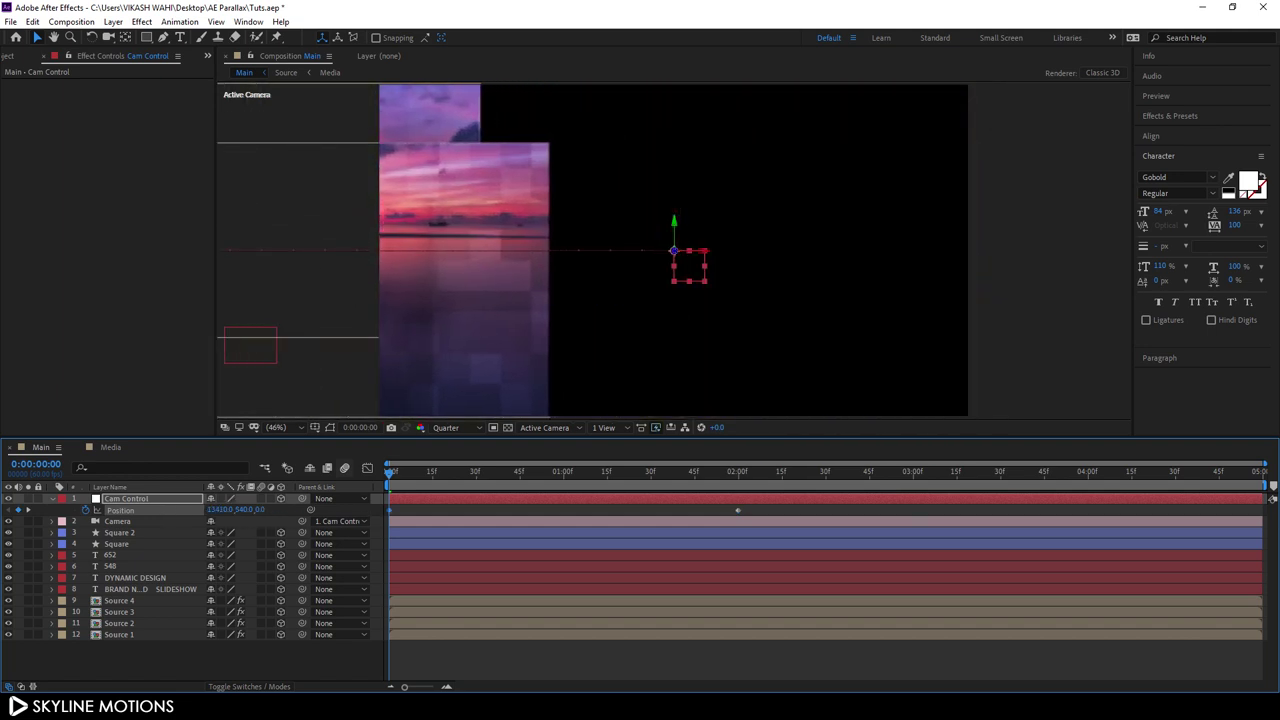
pyautogui.moveTo(212, 509); pyautogui.dragTo(576, 517)
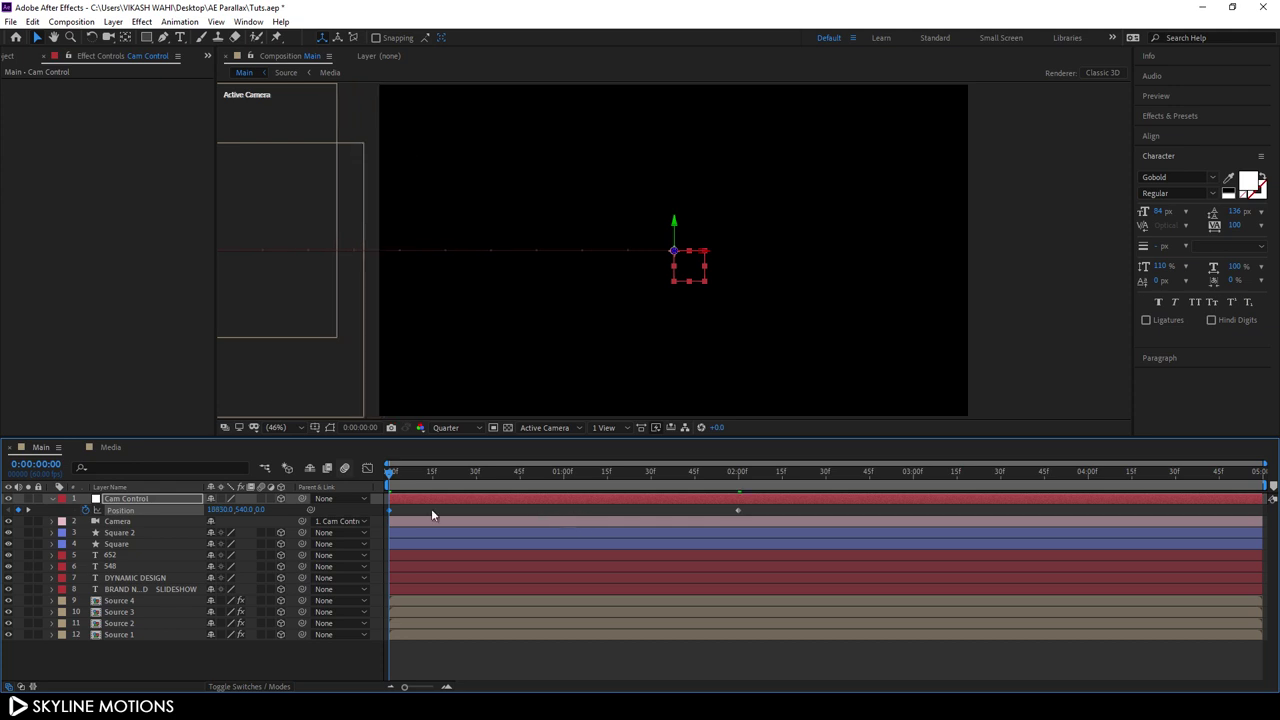
pyautogui.moveTo(419, 470); pyautogui.dragTo(913, 492)
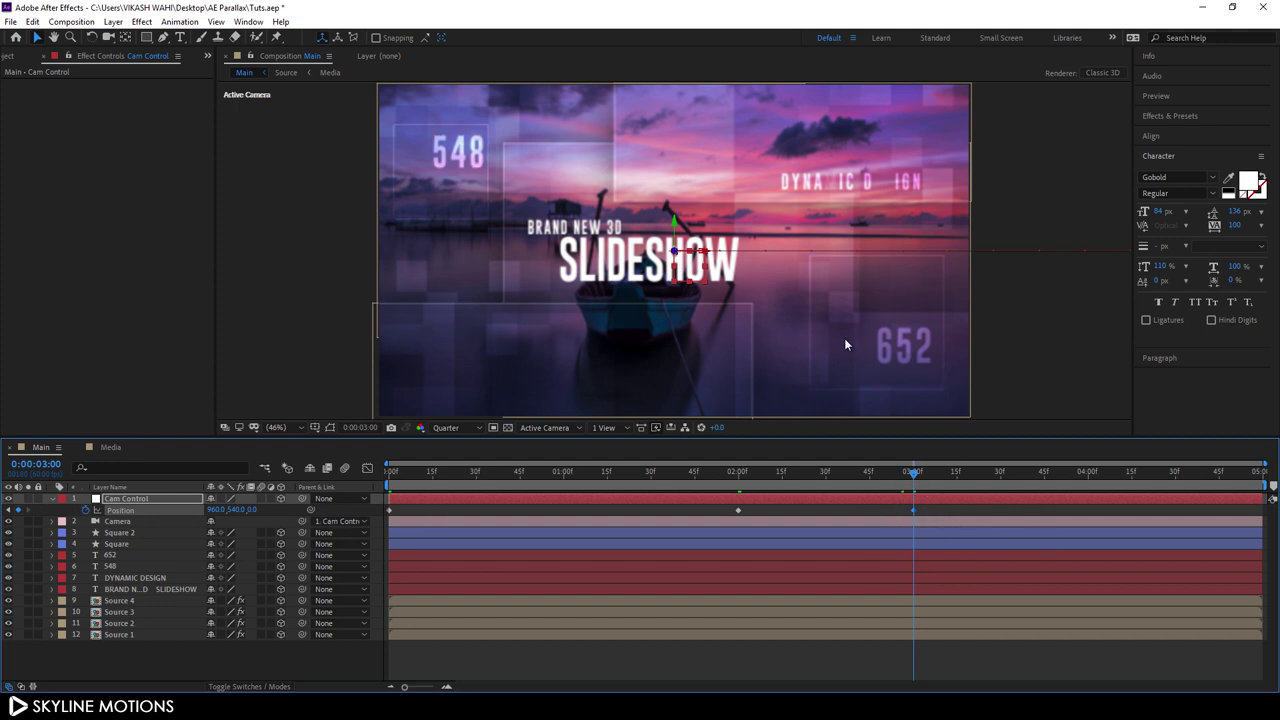
# Step: At the last frame (04:59), set a large negative Position X for Cam Control
pyautogui.moveTo(930, 482); pyautogui.dragTo(1258, 480)
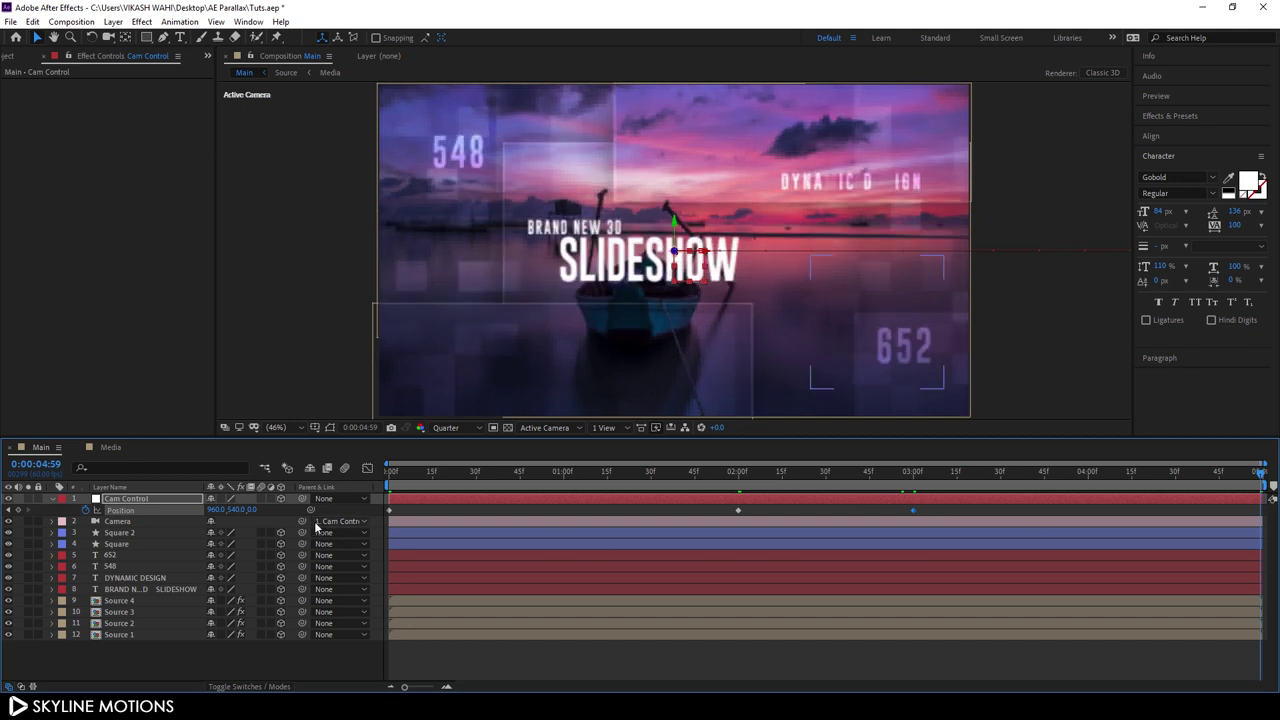
pyautogui.moveTo(222, 509); pyautogui.dragTo(165, 511)
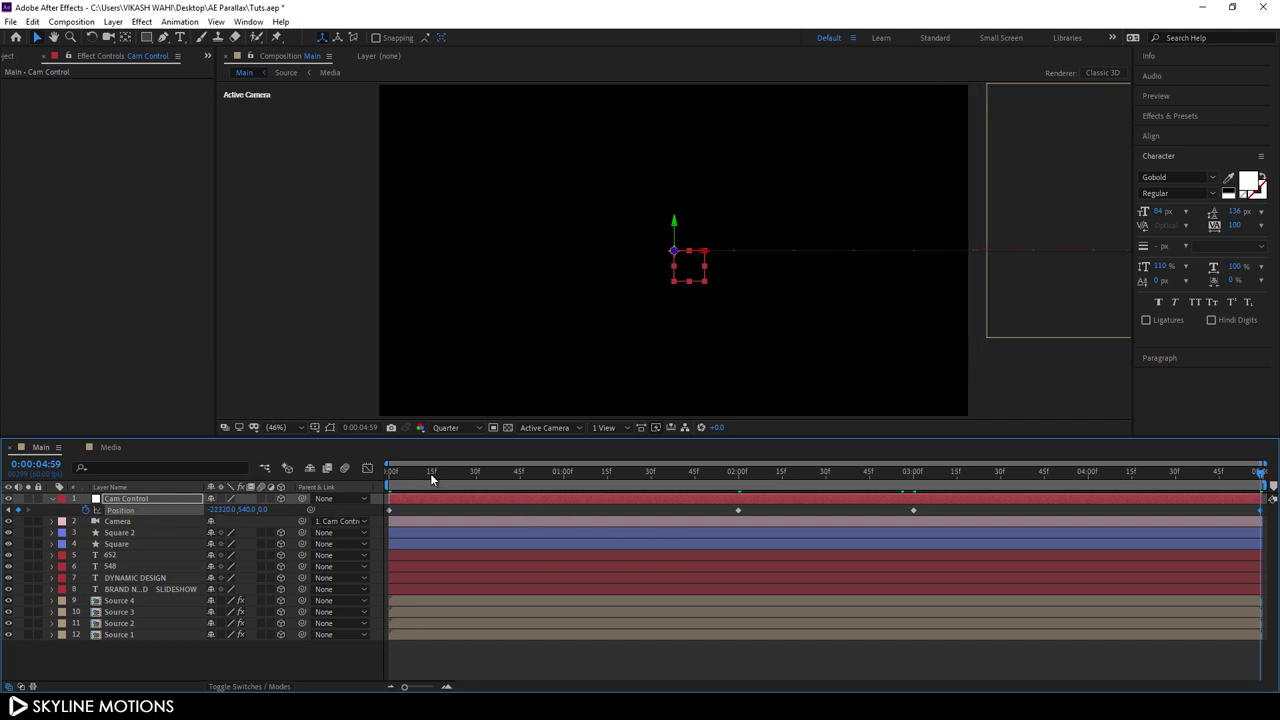
pyautogui.press('Home')
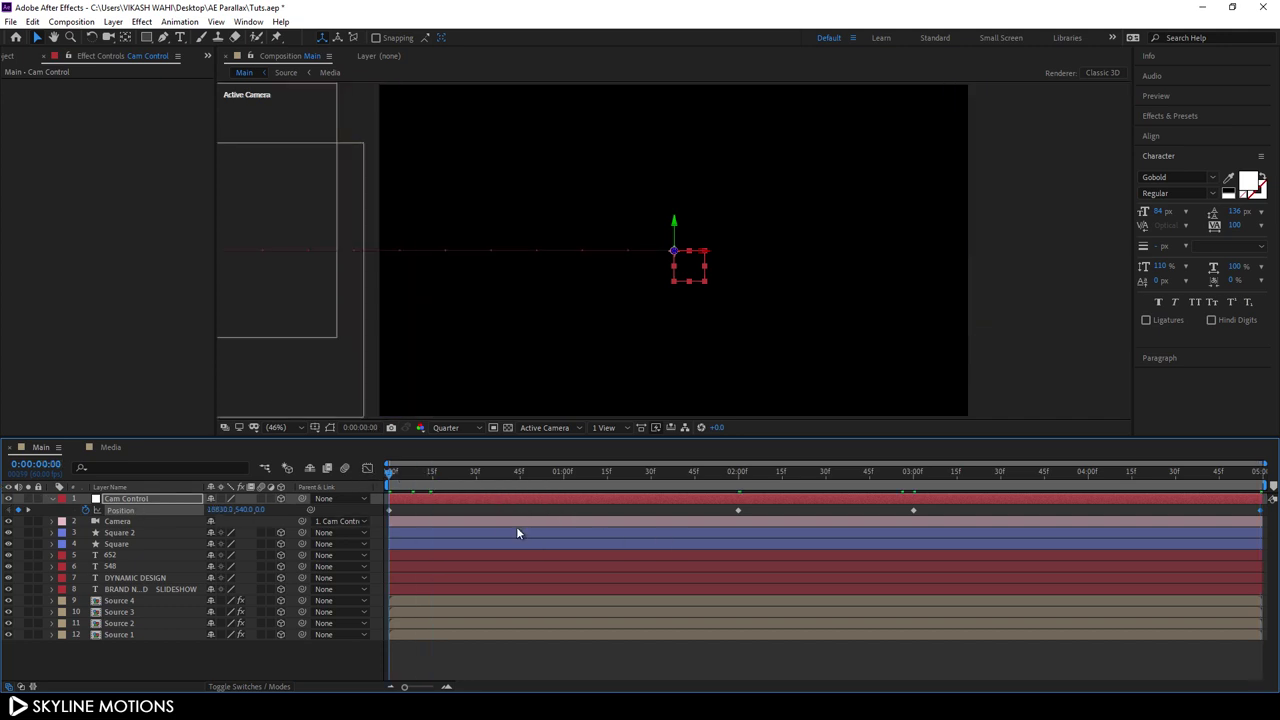
# Step: Preview the slide, then give all four Cam Control Position keyframes Easy Ease (F9)
pyautogui.press('space')
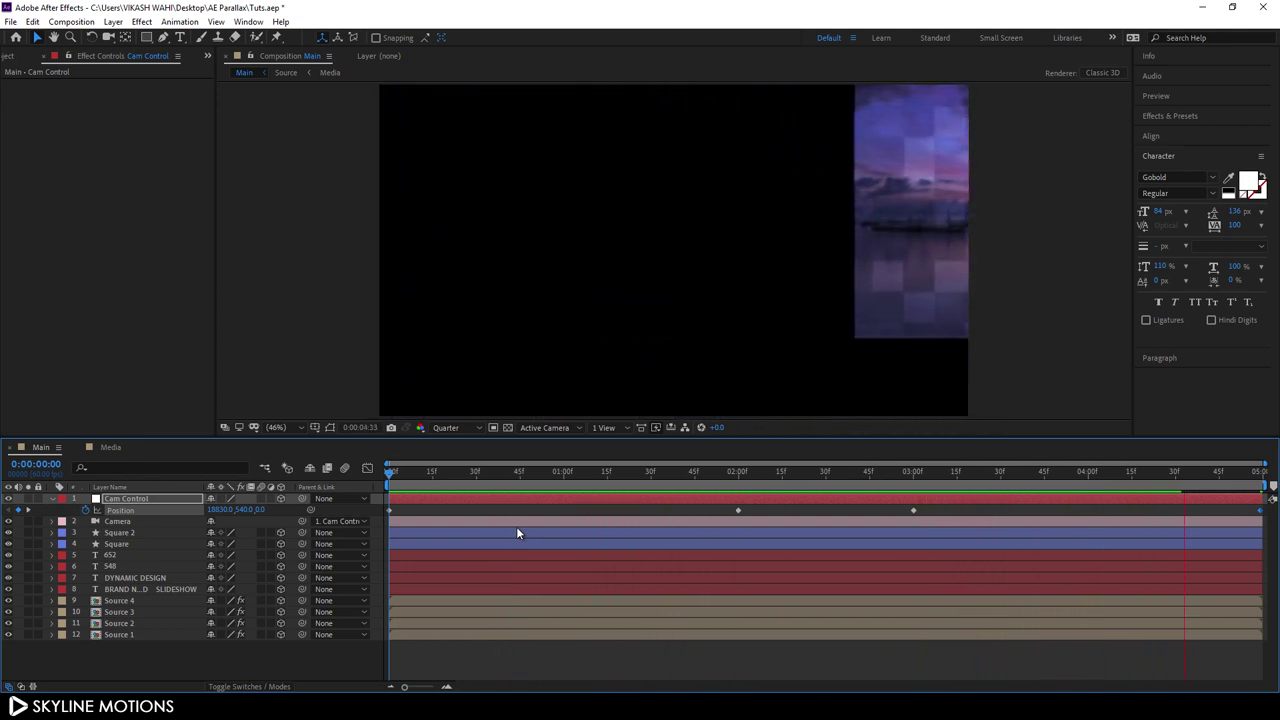
pyautogui.press('space')
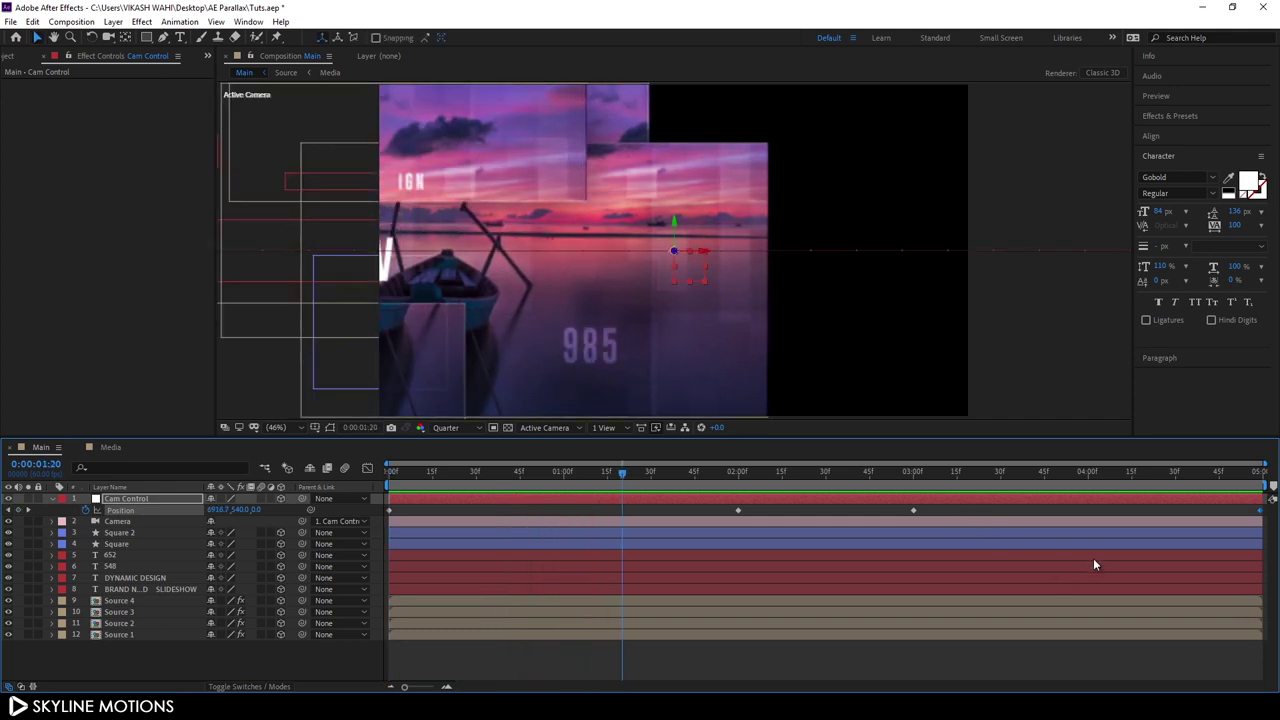
pyautogui.moveTo(931, 509); pyautogui.dragTo(382, 515)
pyautogui.press('F9')
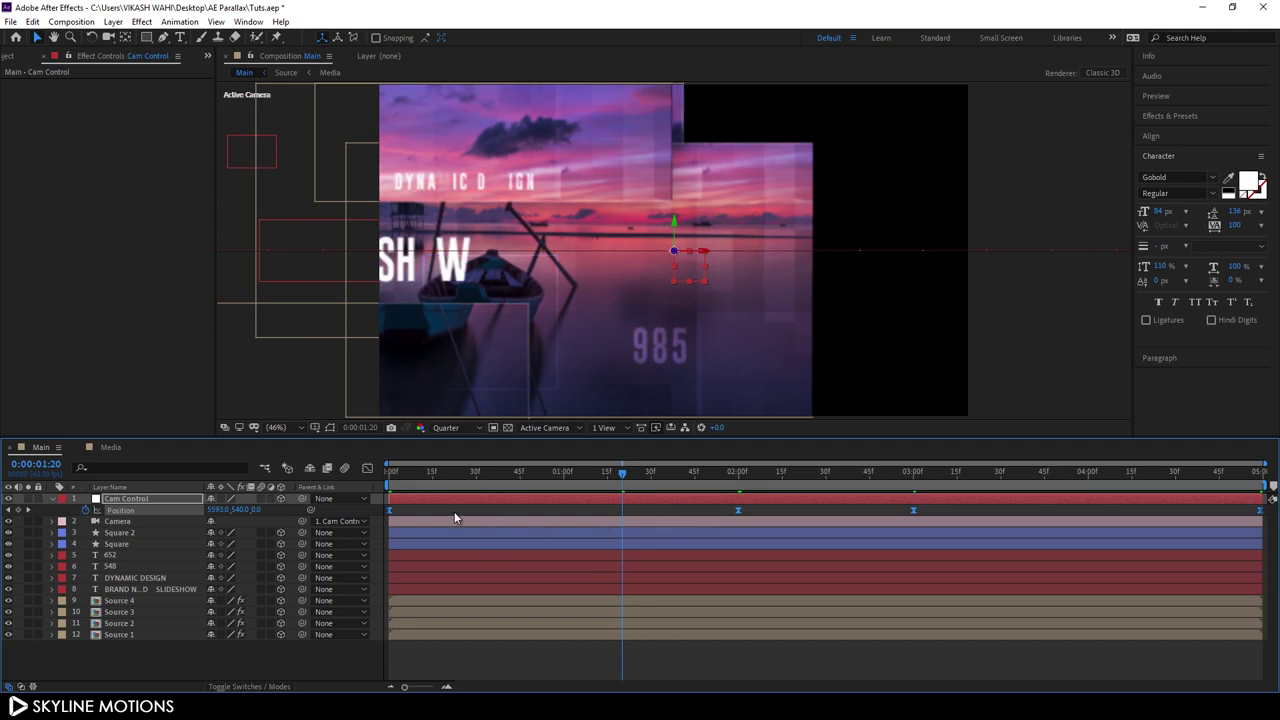
# Step: In the Graph Editor, stretch the 2:00 and 3:00 keyframes' influence for a sharper speed curve
pyautogui.click(368, 469)
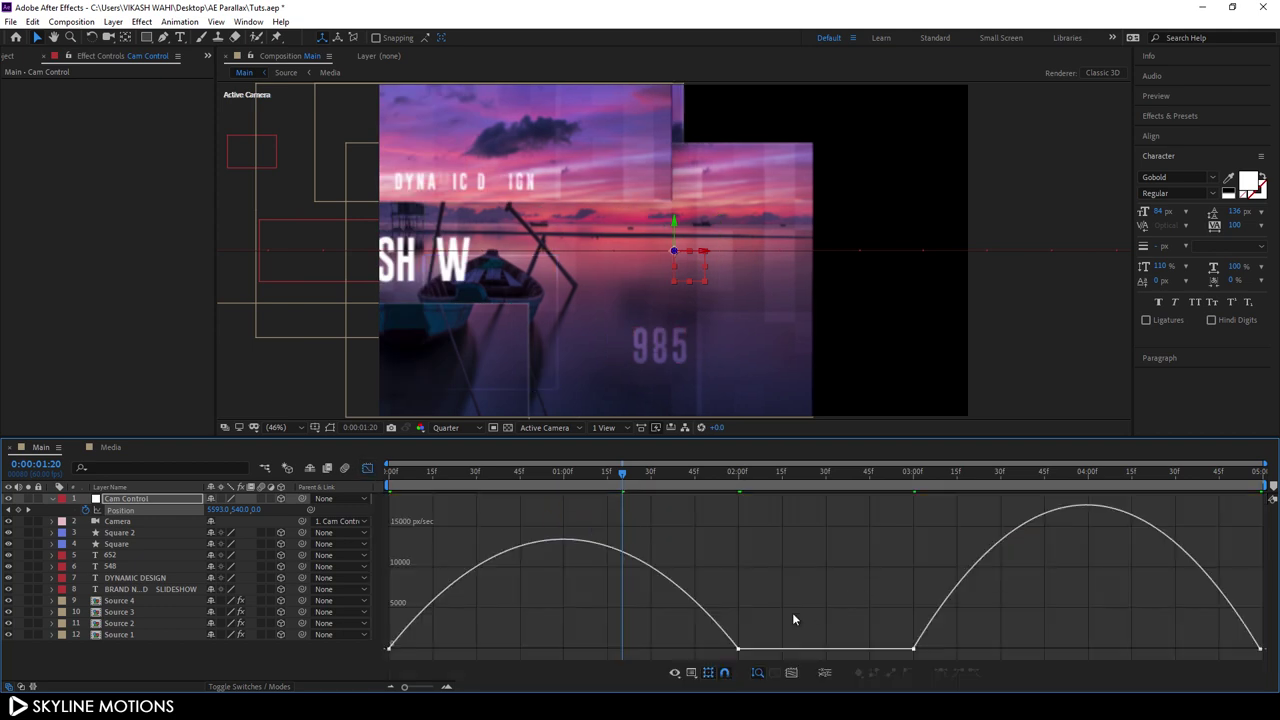
pyautogui.moveTo(754, 637); pyautogui.dragTo(708, 652)
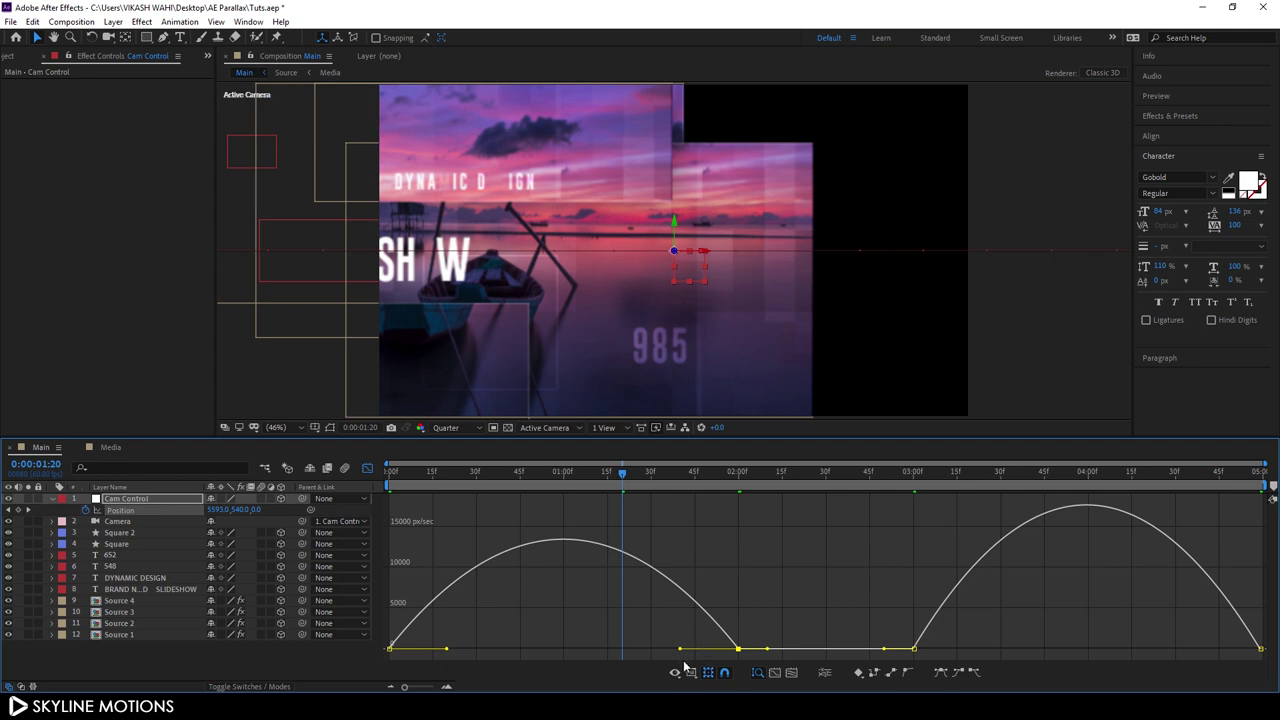
pyautogui.moveTo(680, 652); pyautogui.dragTo(518, 652)
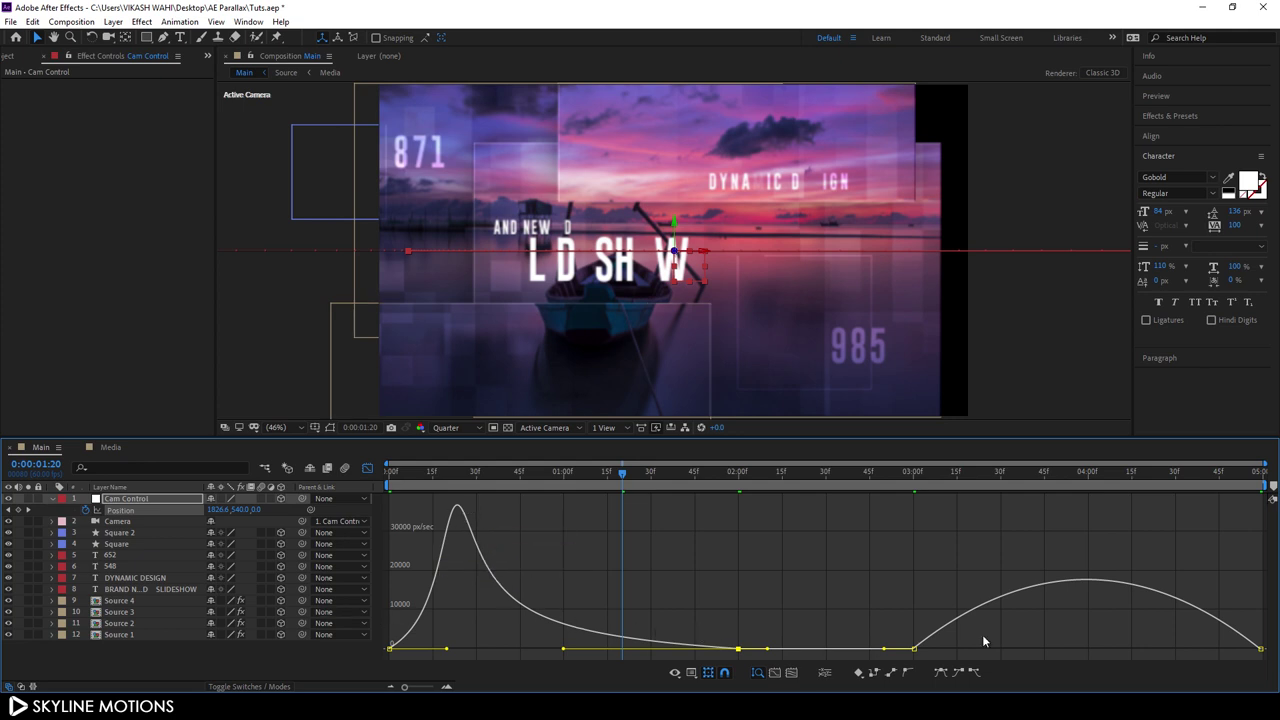
pyautogui.moveTo(896, 633); pyautogui.dragTo(1121, 660)
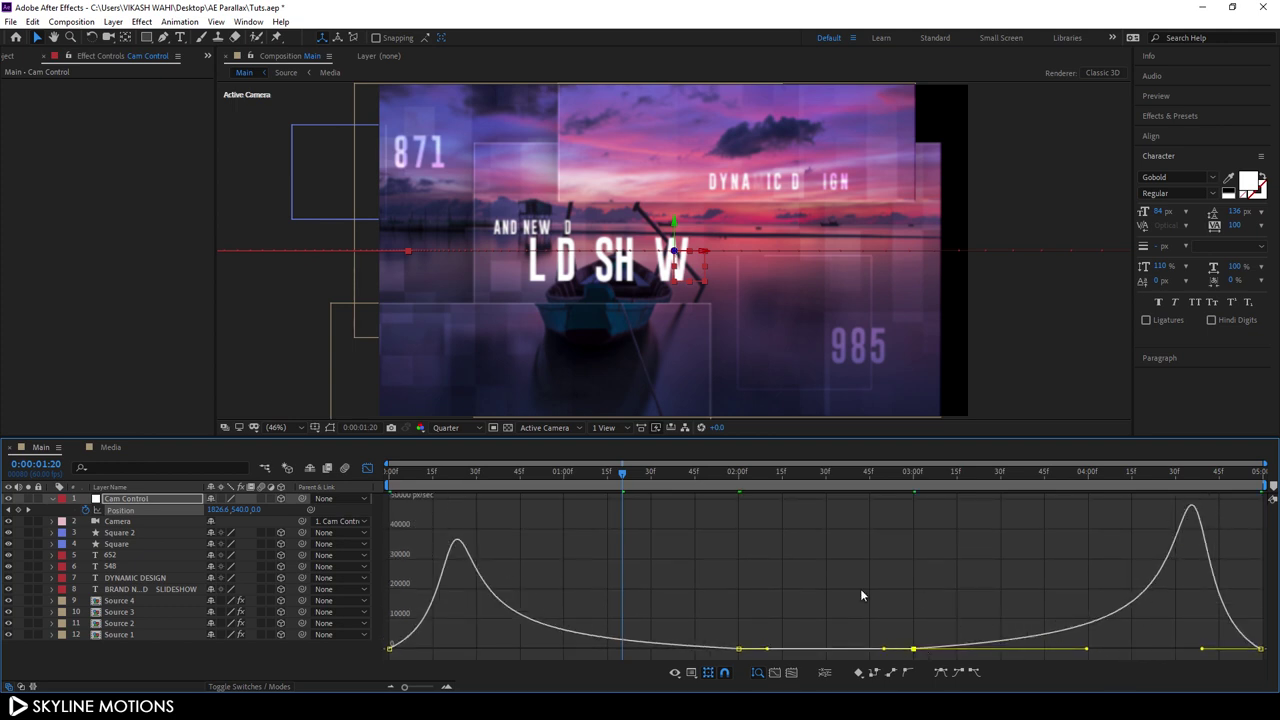
pyautogui.click(367, 471)
pyautogui.click(390, 471)
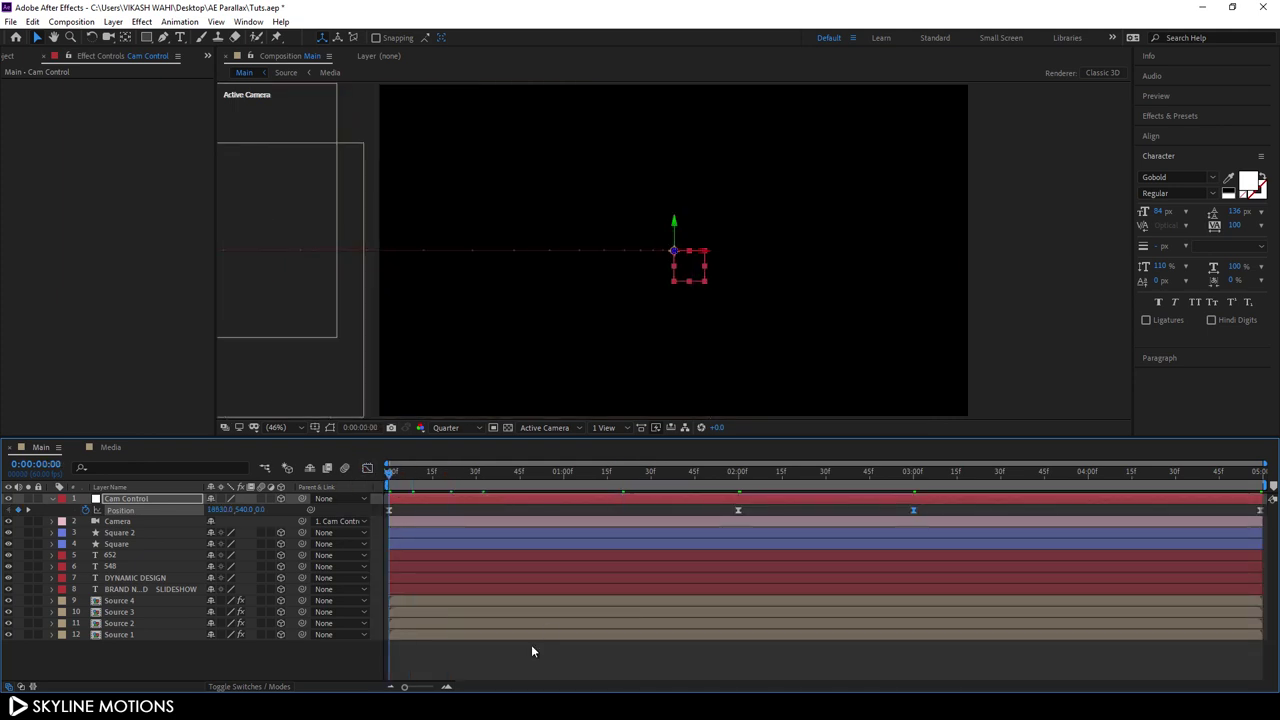
# Step: Preview the eased slide, then reveal Cam Control's Scale property at the 1-second mark
pyautogui.press('space')
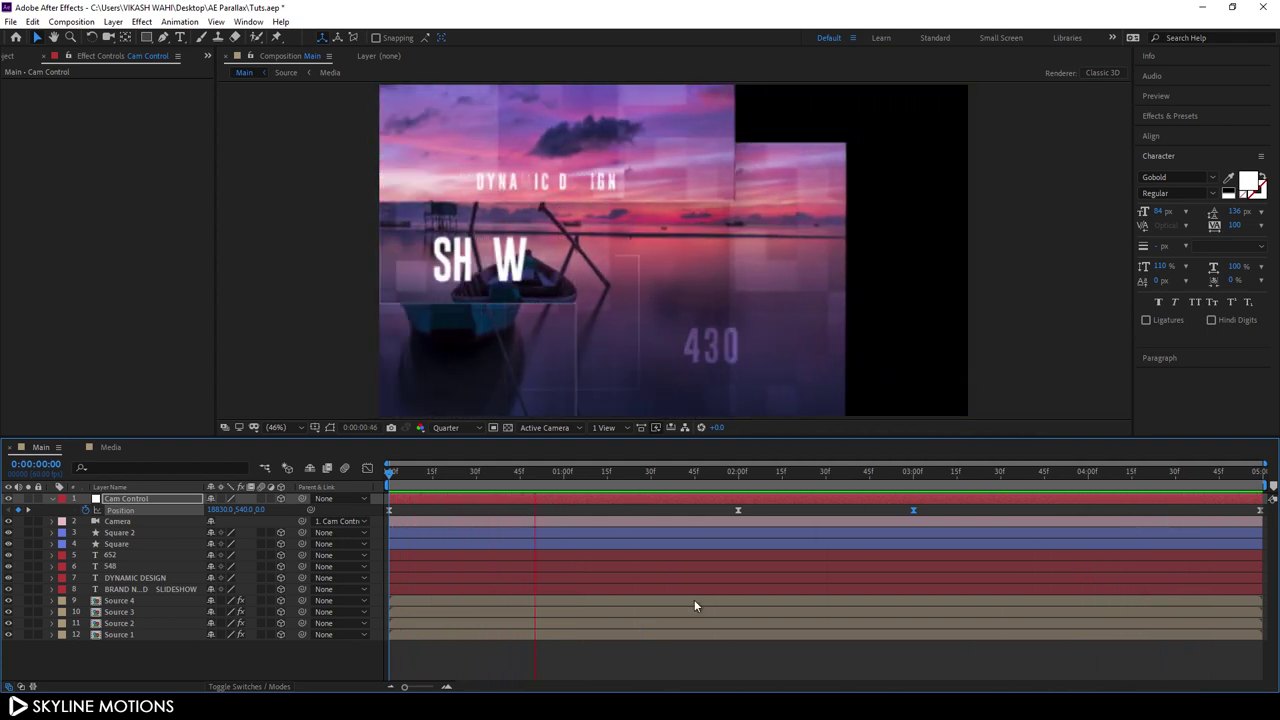
pyautogui.press('space')
pyautogui.moveTo(736, 484); pyautogui.dragTo(563, 514)
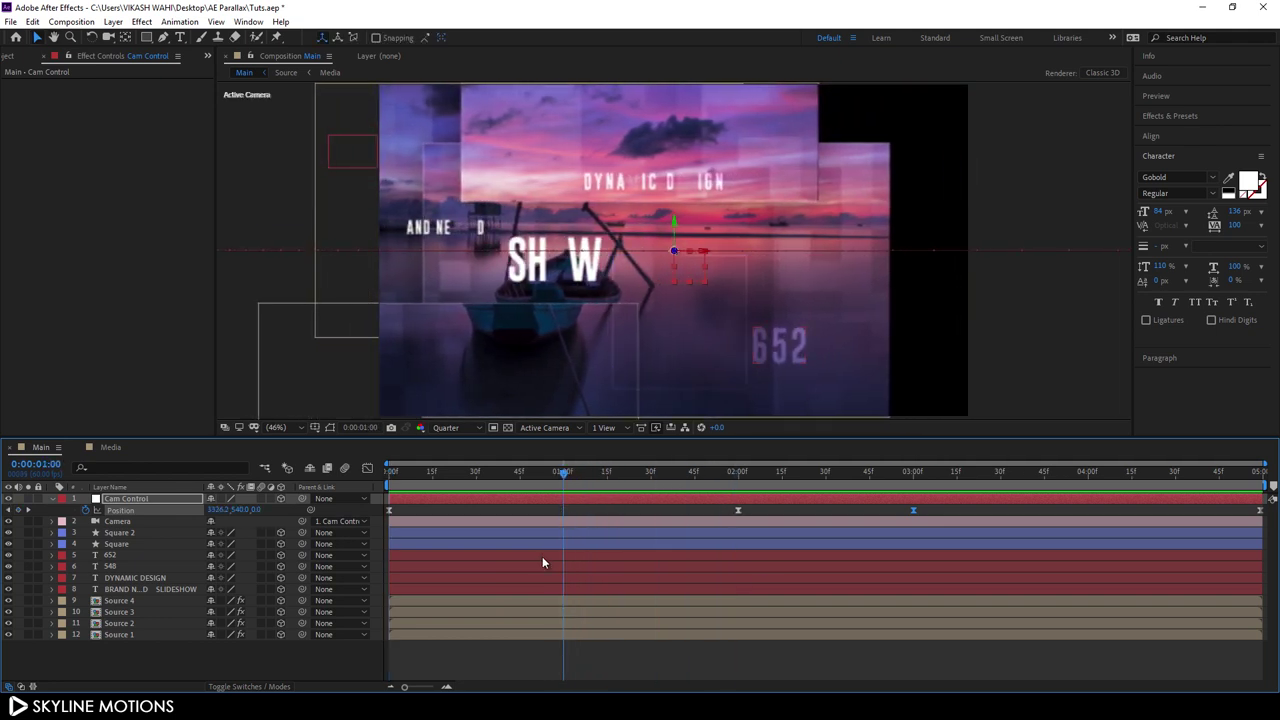
pyautogui.click(167, 502)
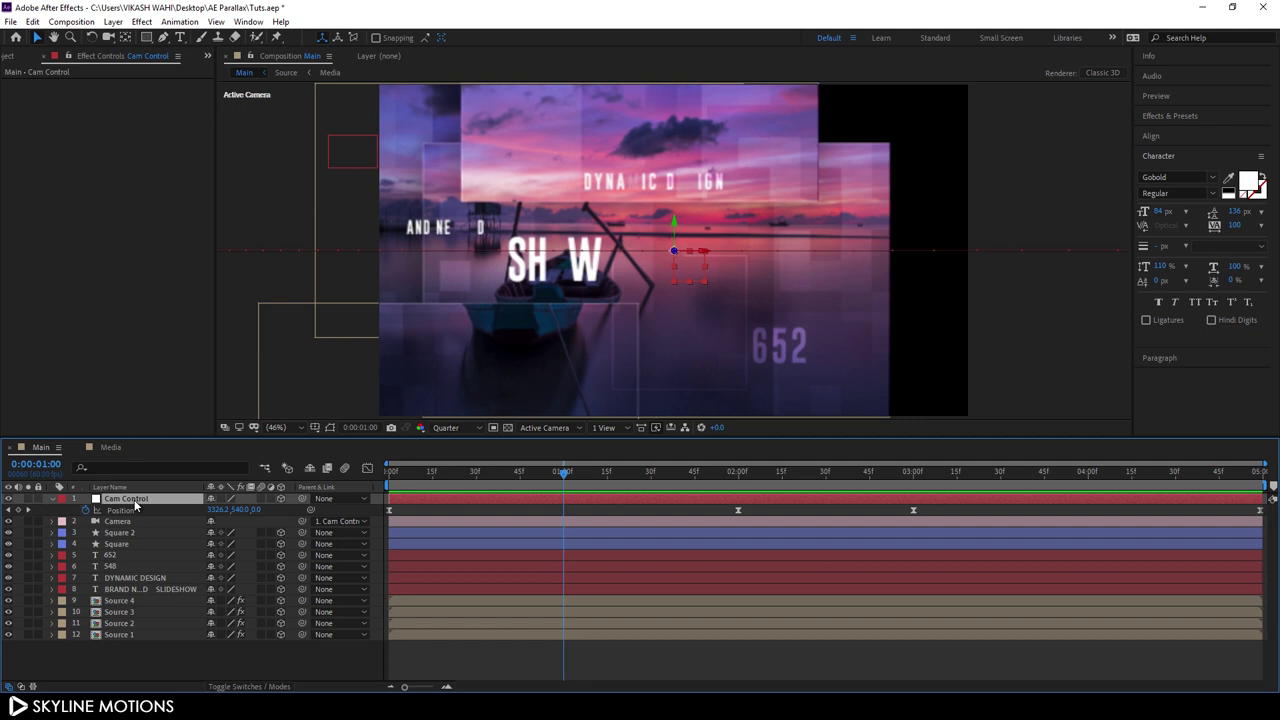
pyautogui.press('s')
# Step: Keyframe Cam Control's Scale at 50% at 1:00 and 100% at 4:00, then collapse the layer
pyautogui.click(86, 510)
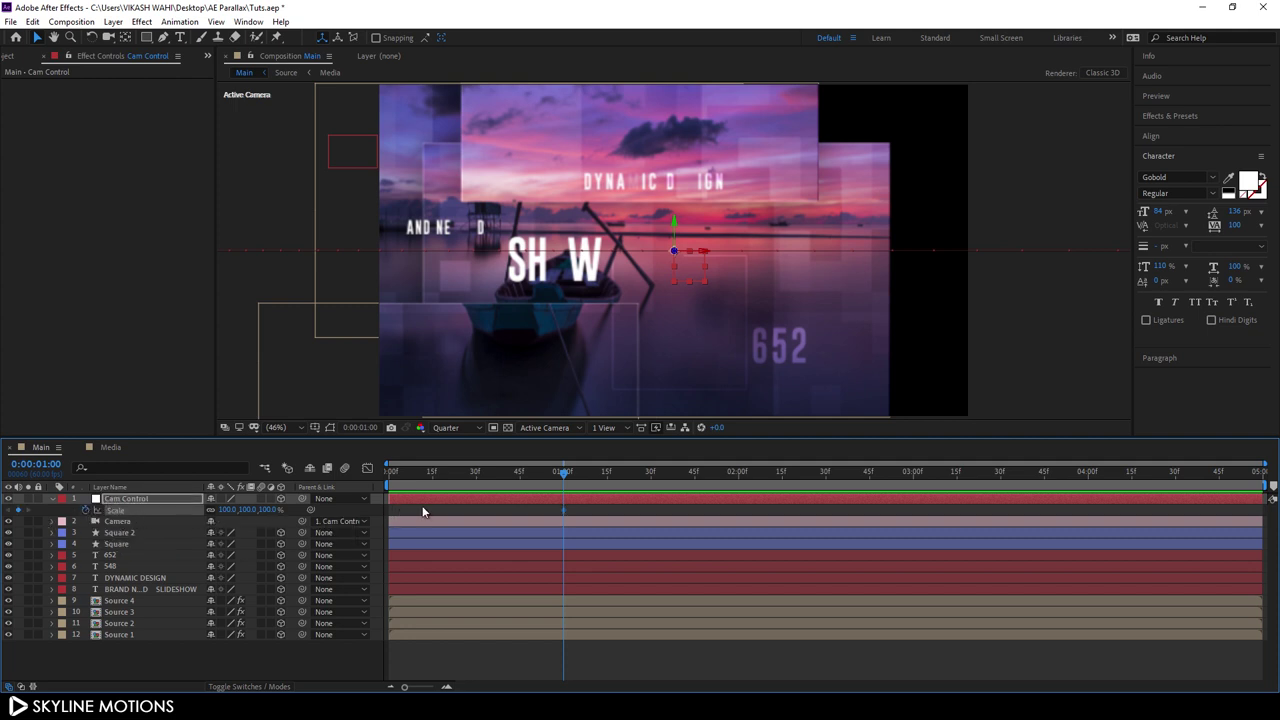
pyautogui.click(268, 510)
pyautogui.write('50')
pyautogui.press('Return')
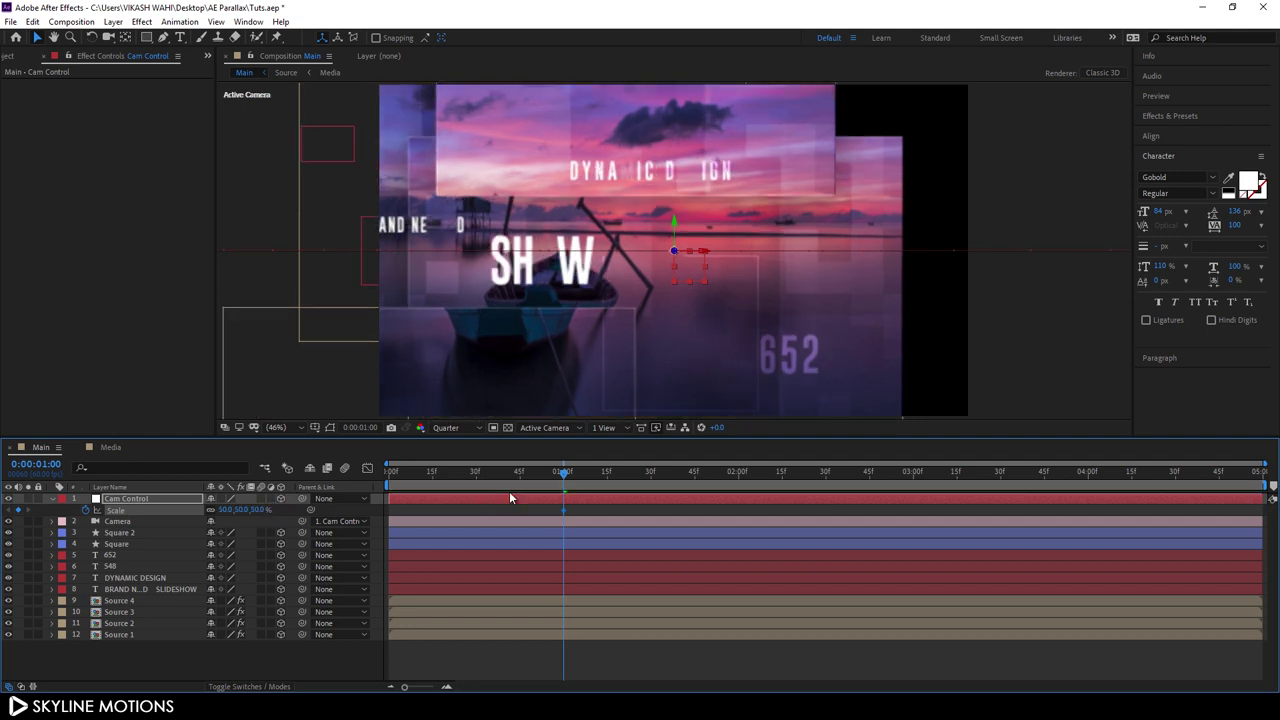
pyautogui.moveTo(597, 481); pyautogui.dragTo(1089, 499)
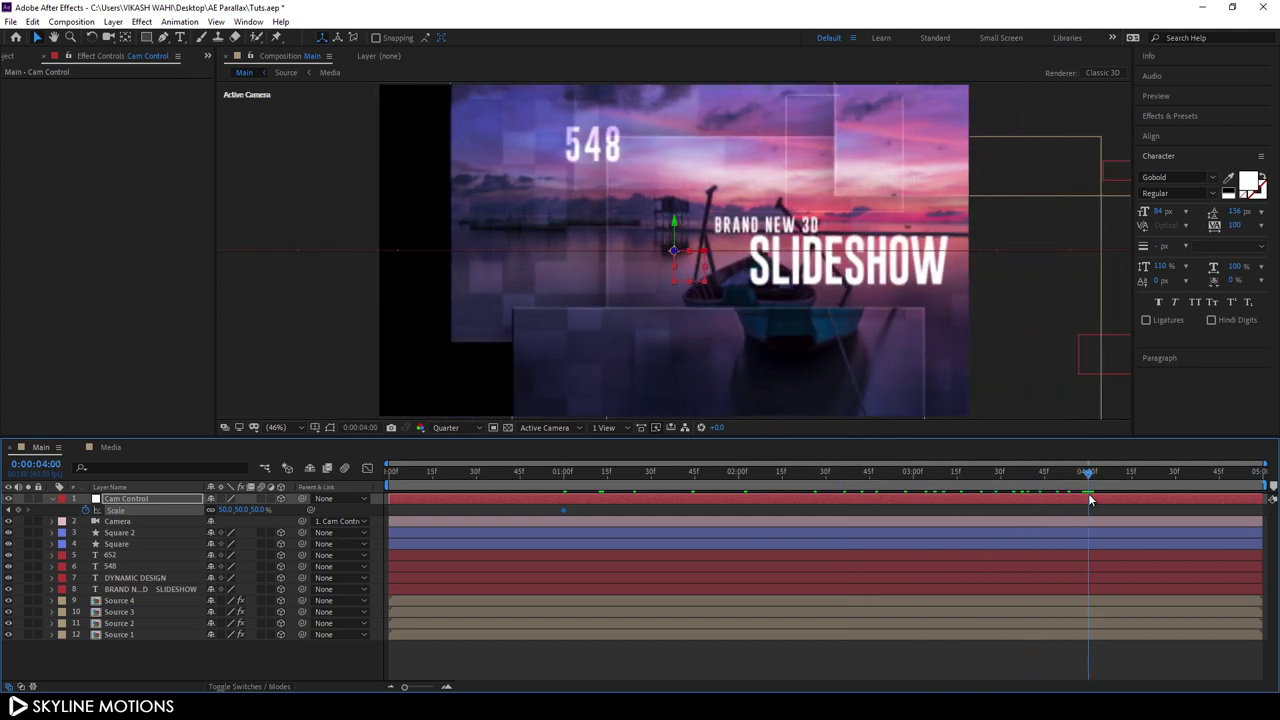
pyautogui.click(258, 509)
pyautogui.write('100')
pyautogui.press('Return')
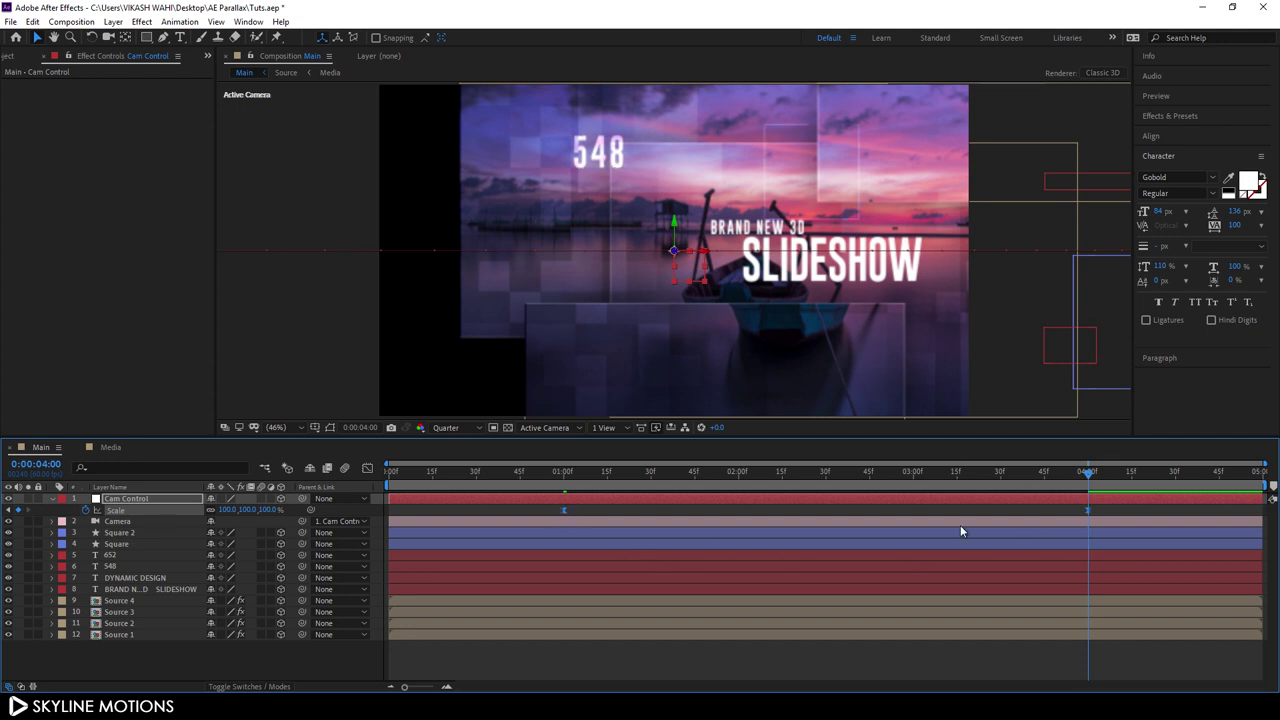
pyautogui.click(52, 499)
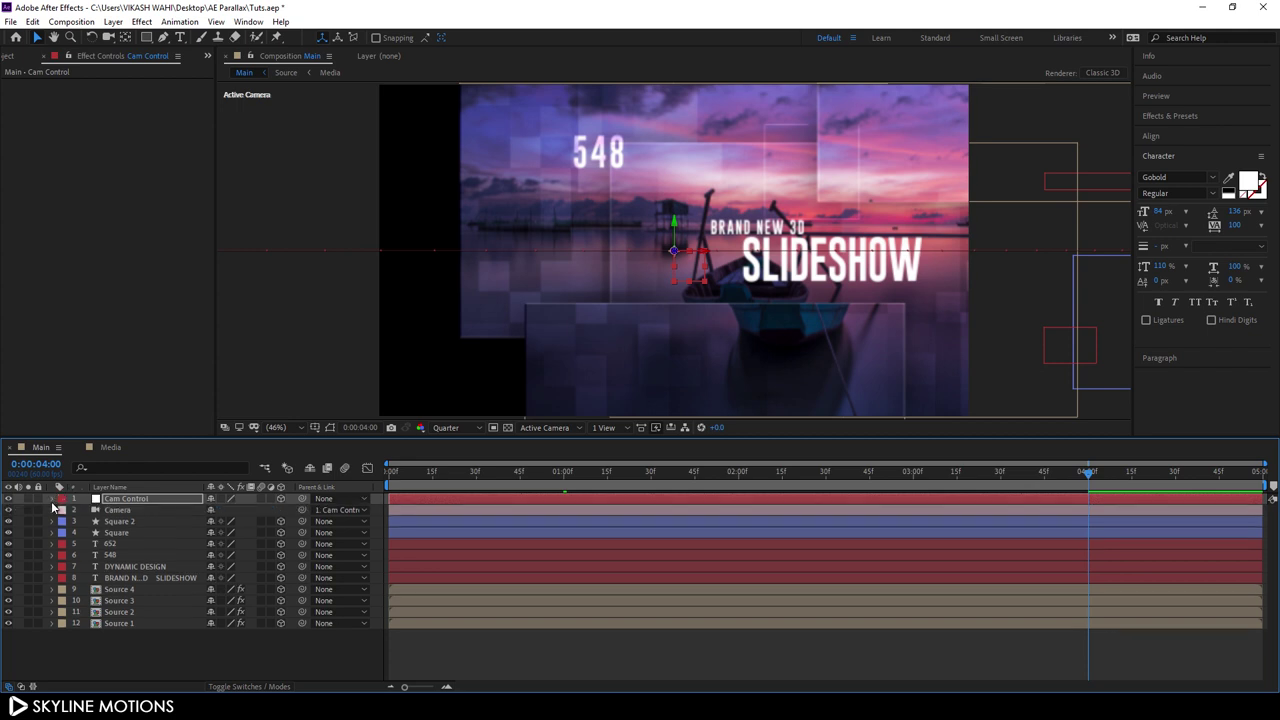
# Step: From 0:00, maximize the Composition panel and preview the finished parallax slideshow
pyautogui.click(237, 640)
pyautogui.moveTo(837, 479); pyautogui.dragTo(382, 474)
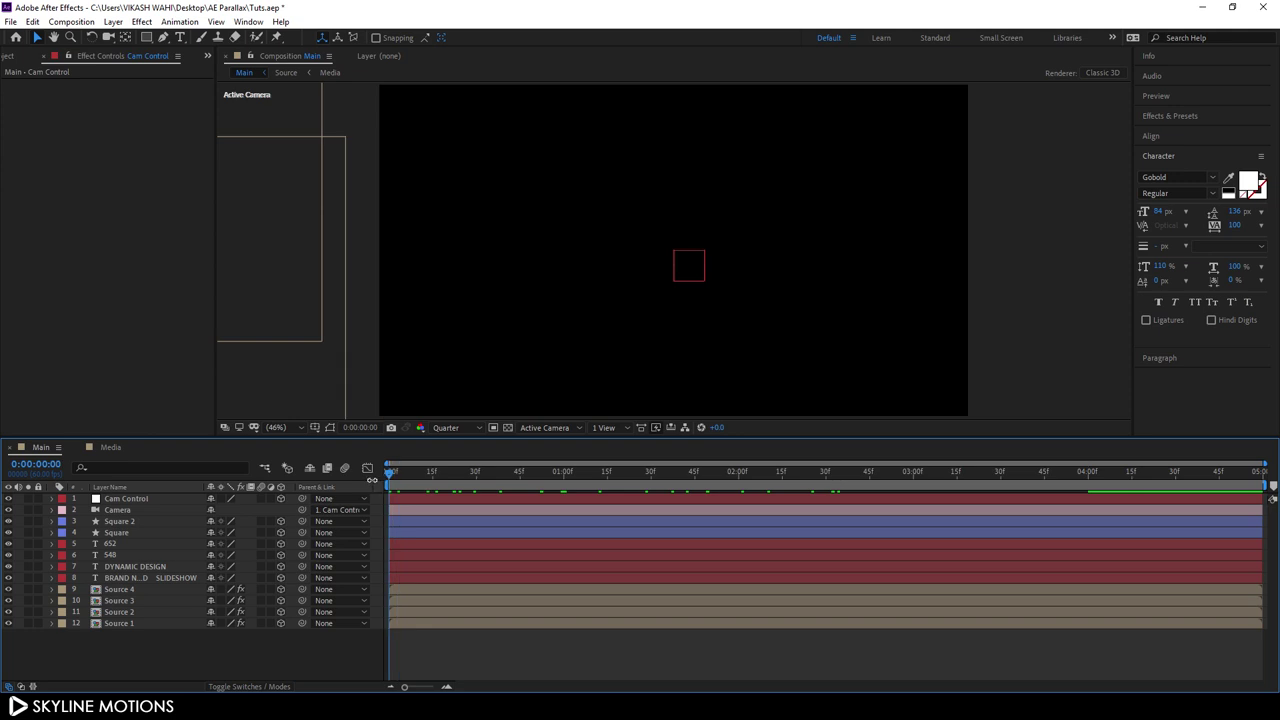
pyautogui.press('`')
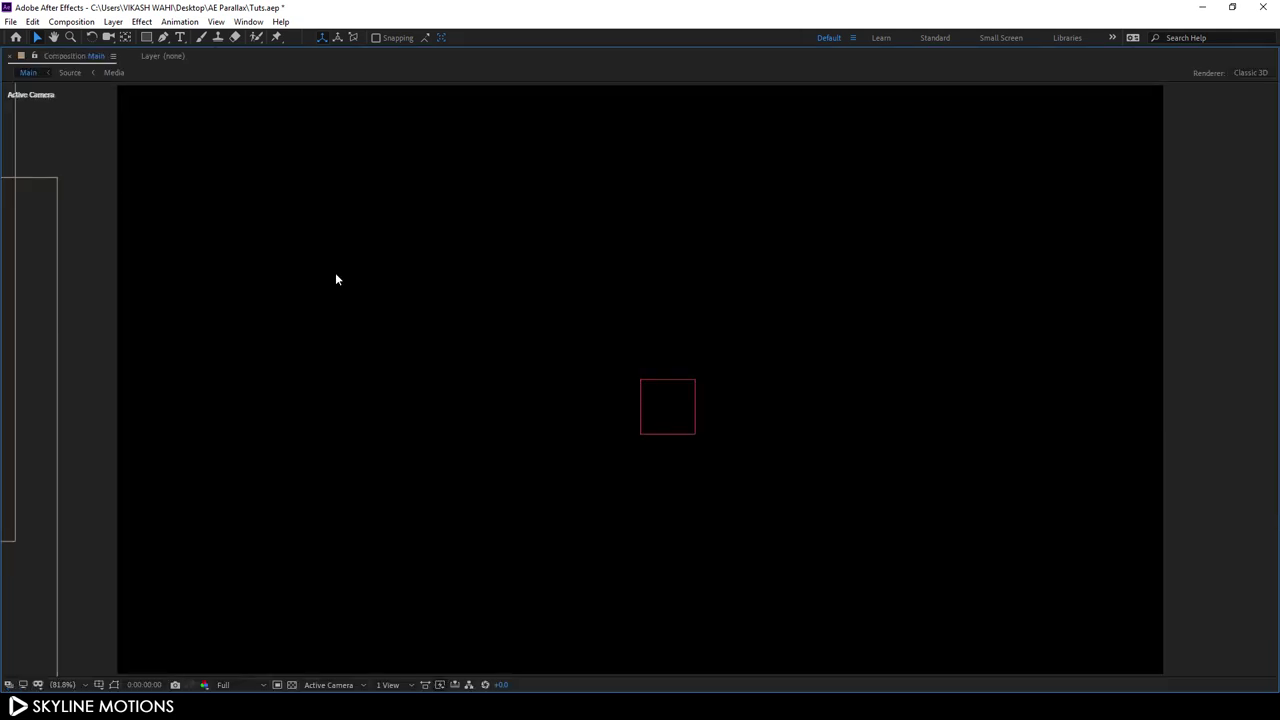
pyautogui.press('space')
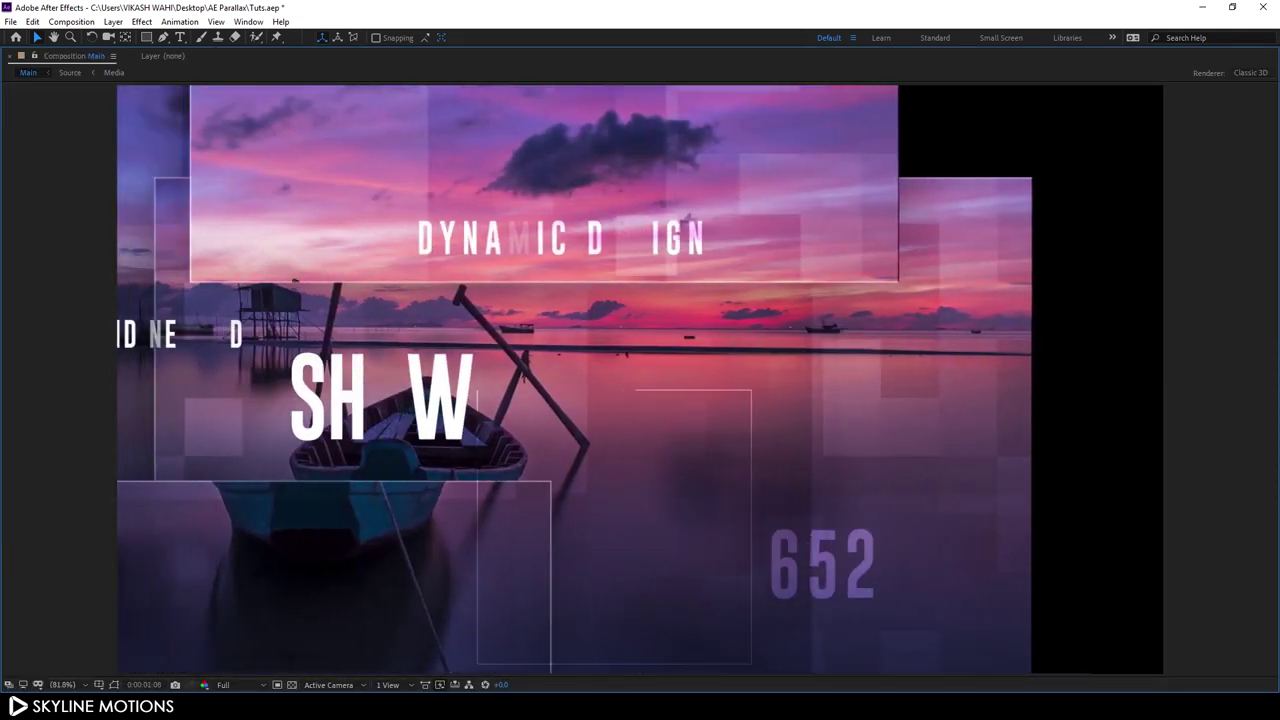